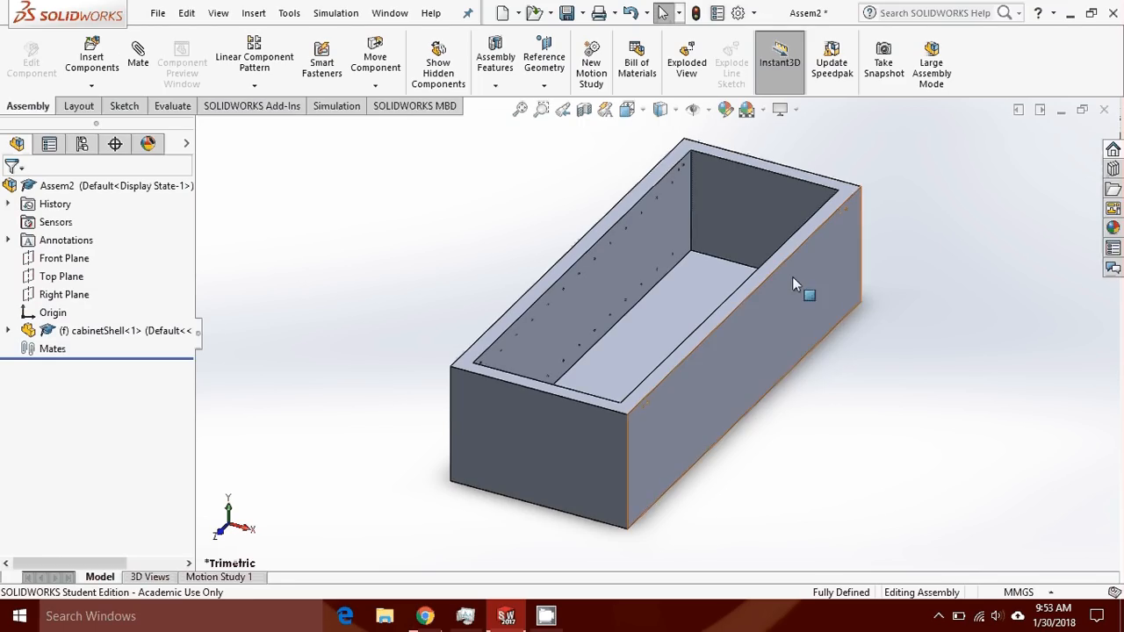
Insert the hingeA part into the assembly and place it in open space beside the upper corner of cabinetShell
click(91, 56)
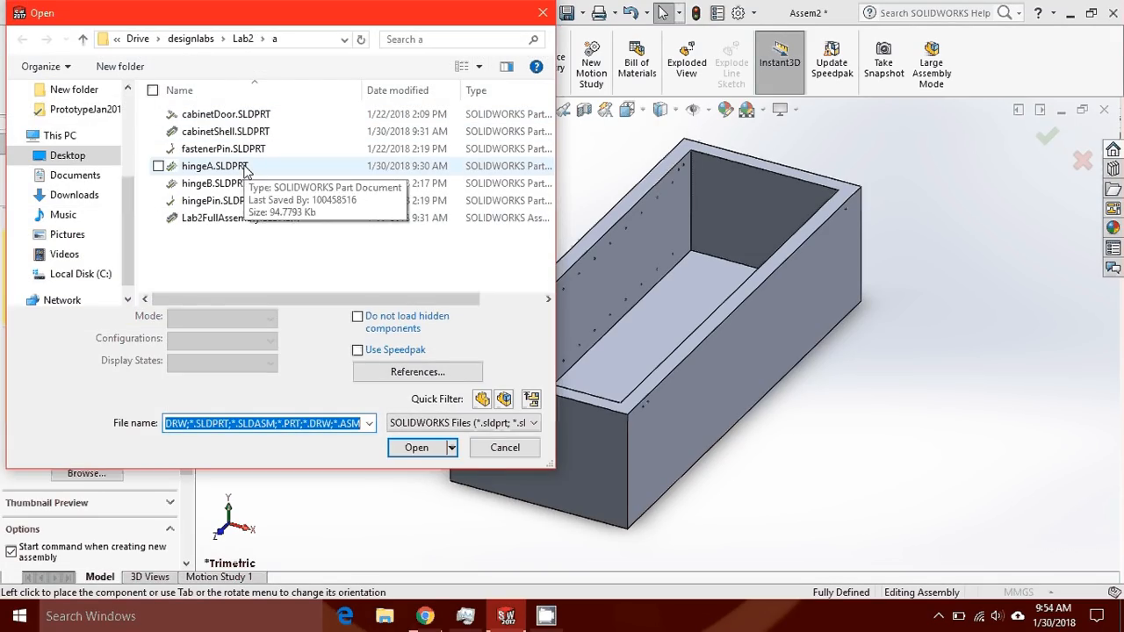
click(215, 167)
click(438, 422)
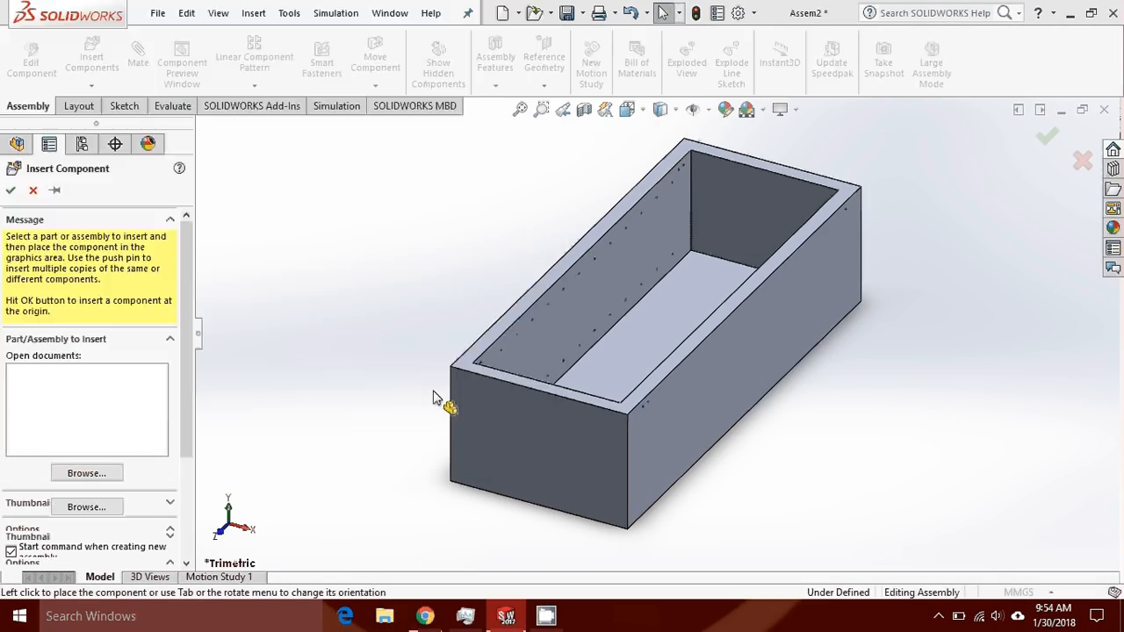
scroll(888, 219, down, 10)
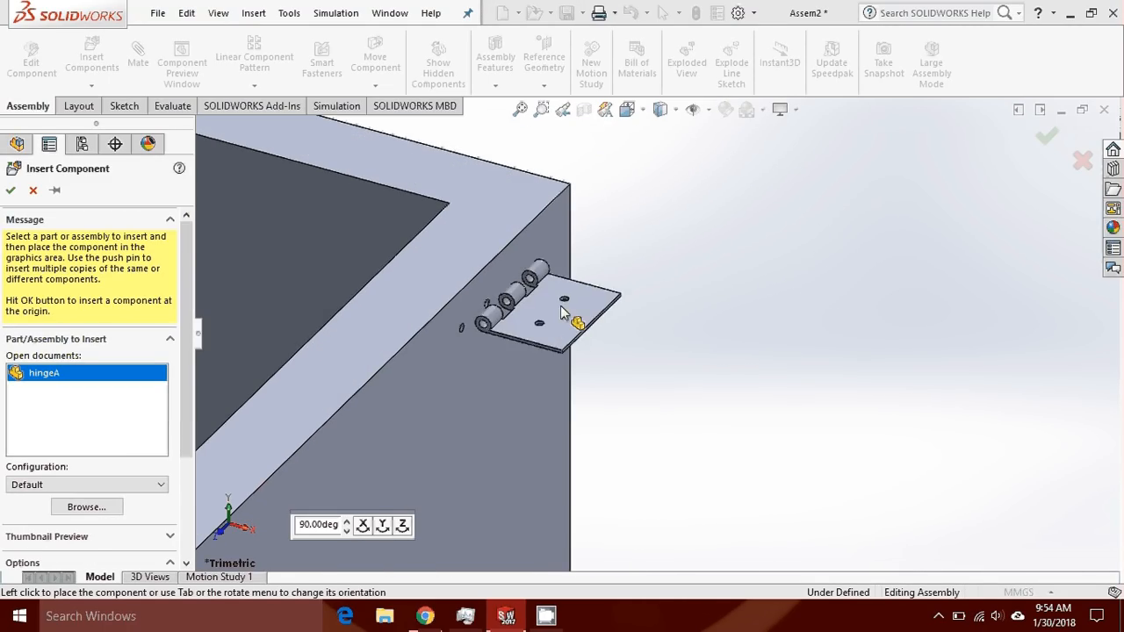
click(775, 330)
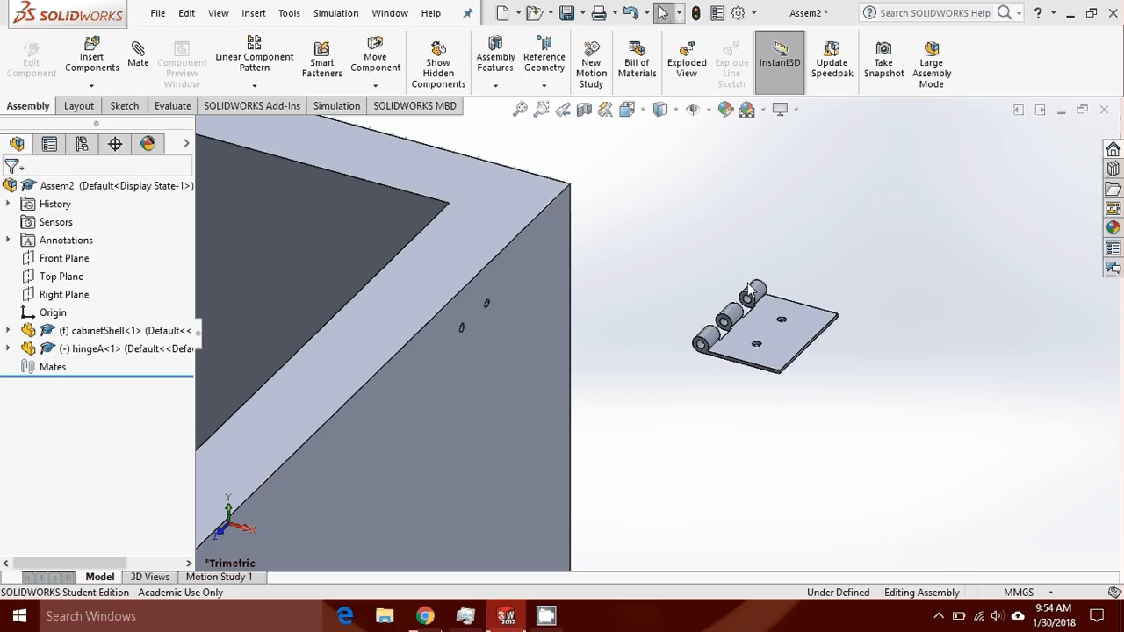
Rotate hingeA with the Move with Triad tool until its plate stands upright, parallel to the shell's outer side face
right_click(757, 355)
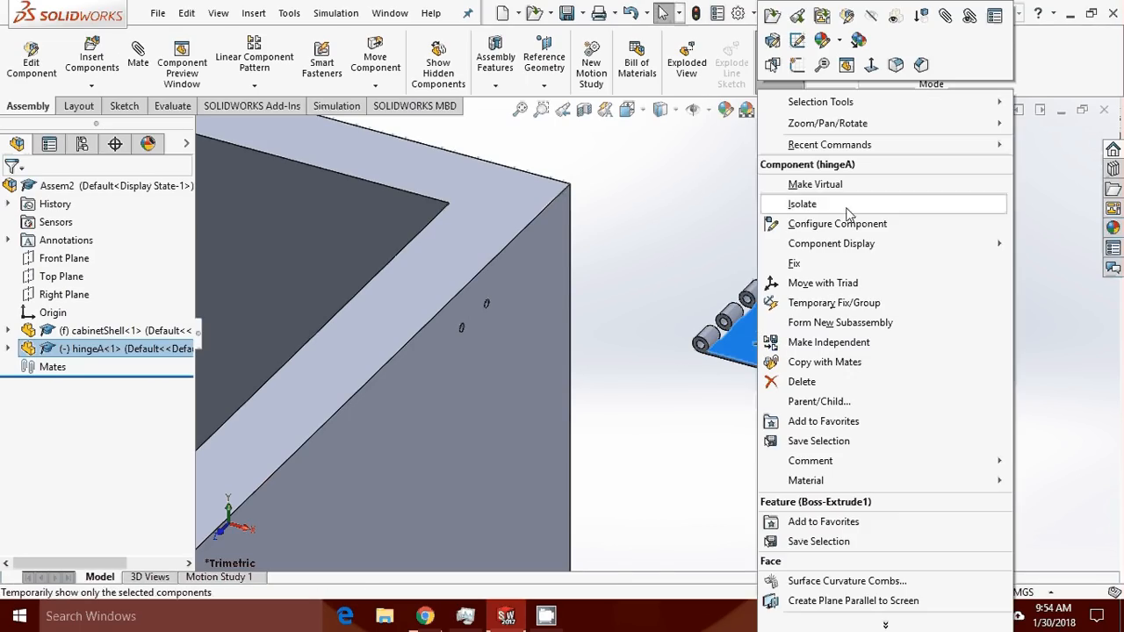
click(802, 283)
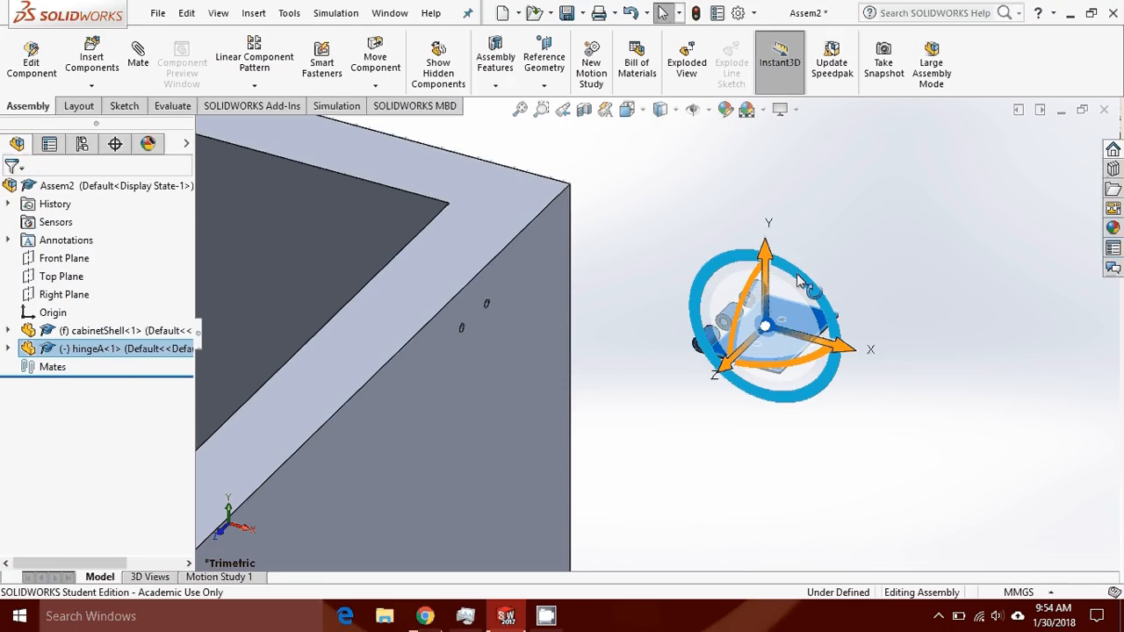
mouse_move(797, 278)
mouse_down()
mouse_move(852, 325)
mouse_move(889, 413)
mouse_up()
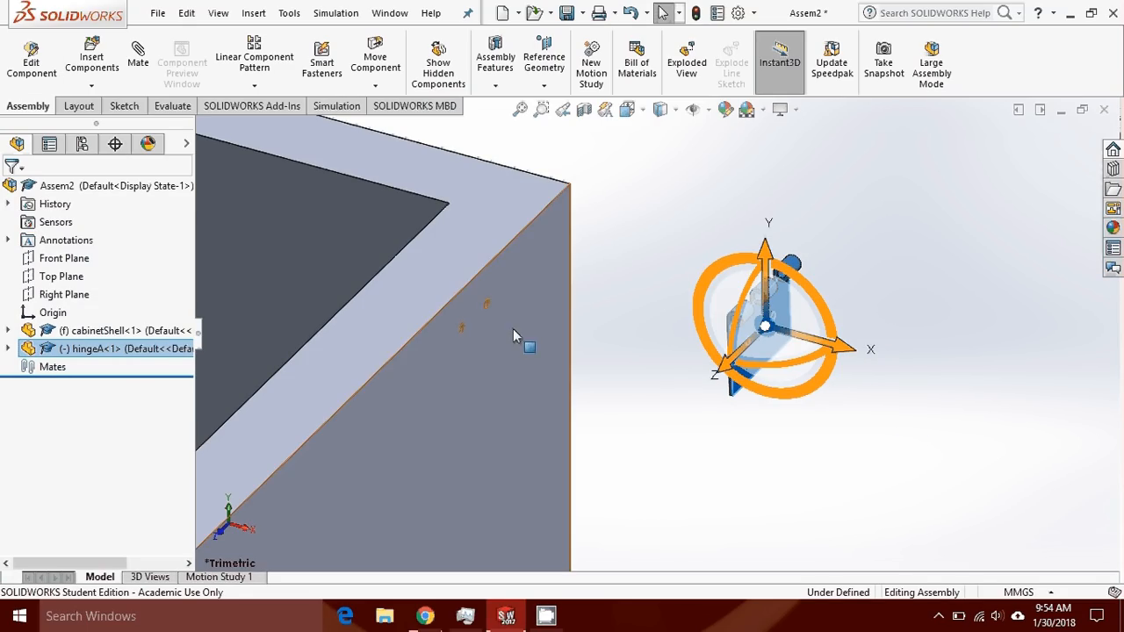
click(670, 203)
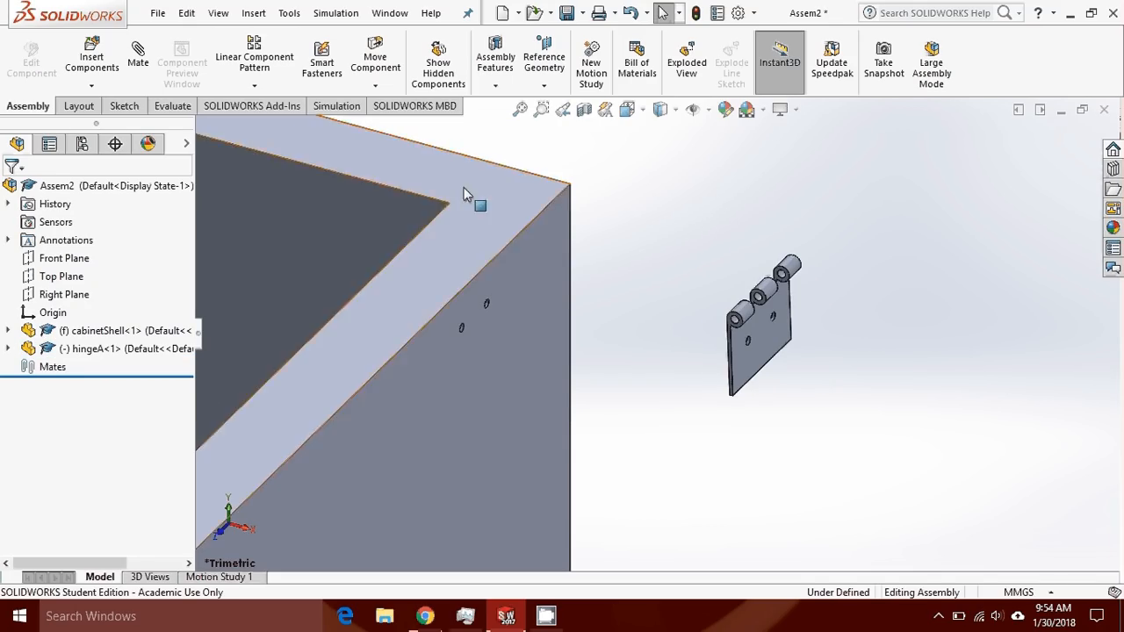
Add a concentric mate between the shell's side hole farther from the corner and the corresponding hingeA plate hole
middle_drag(597, 188, 694, 214)
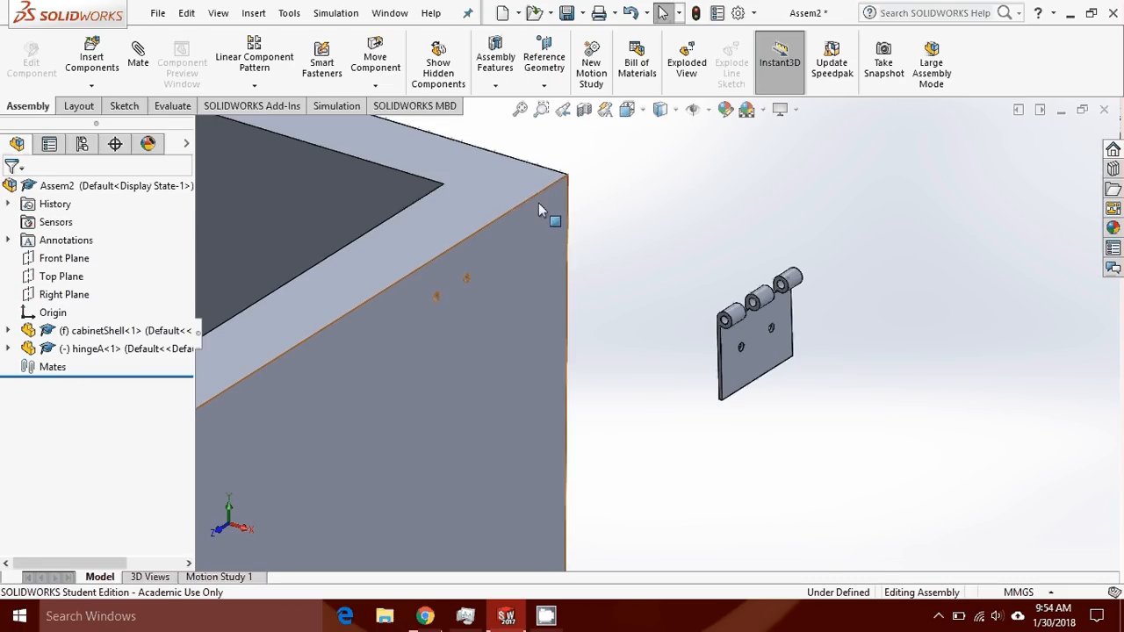
click(139, 53)
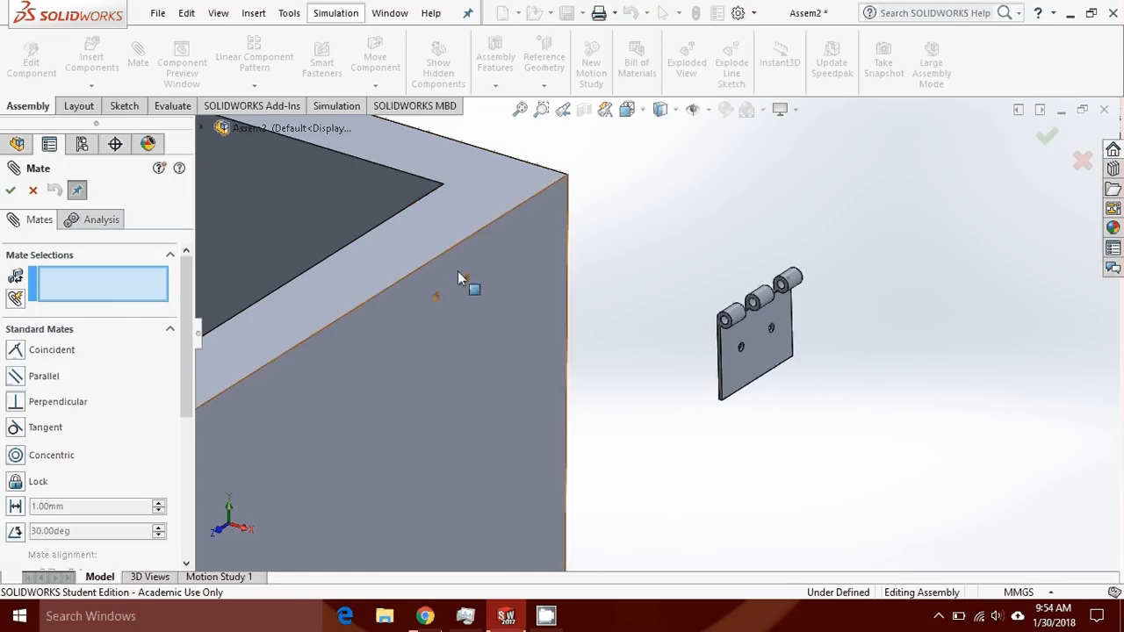
scroll(415, 293, down, 5)
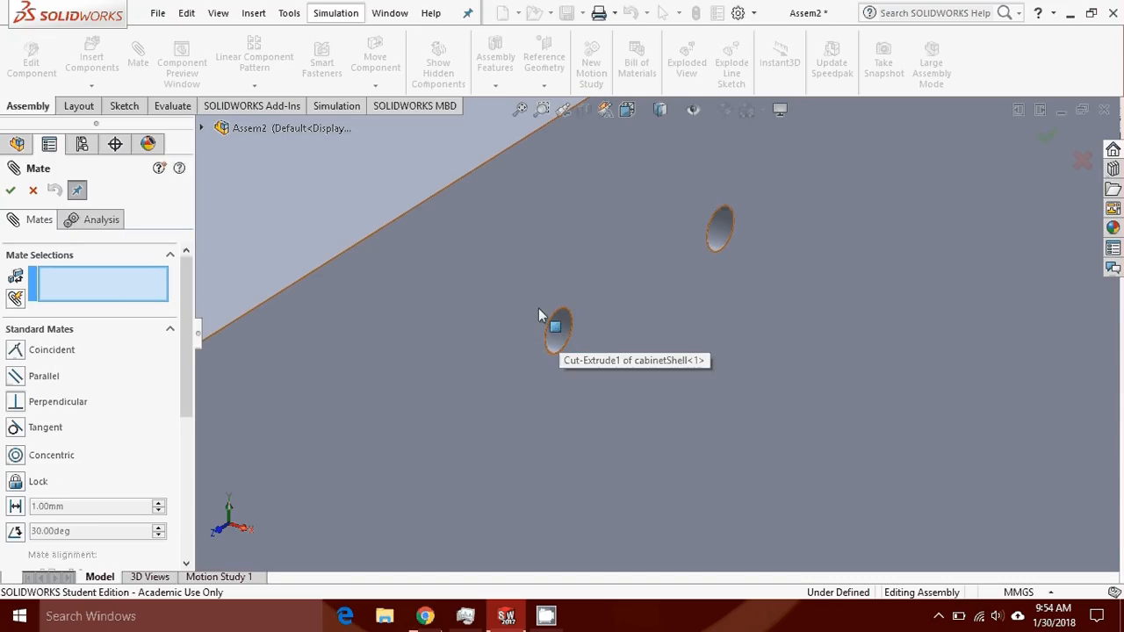
click(566, 334)
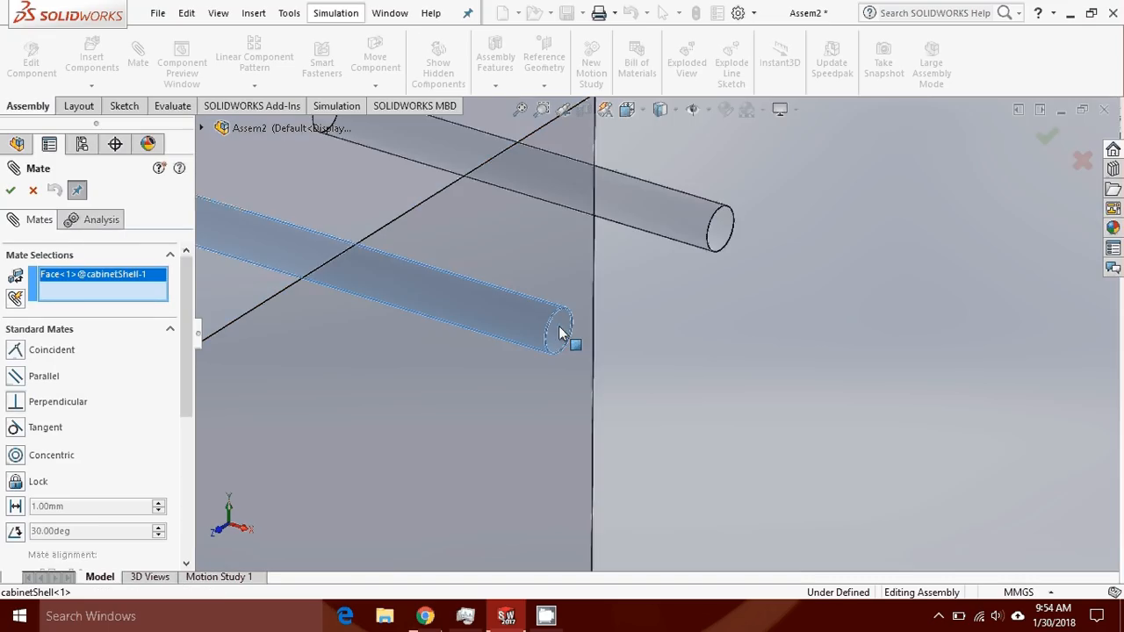
scroll(567, 333, up, 5)
scroll(816, 346, down, 6)
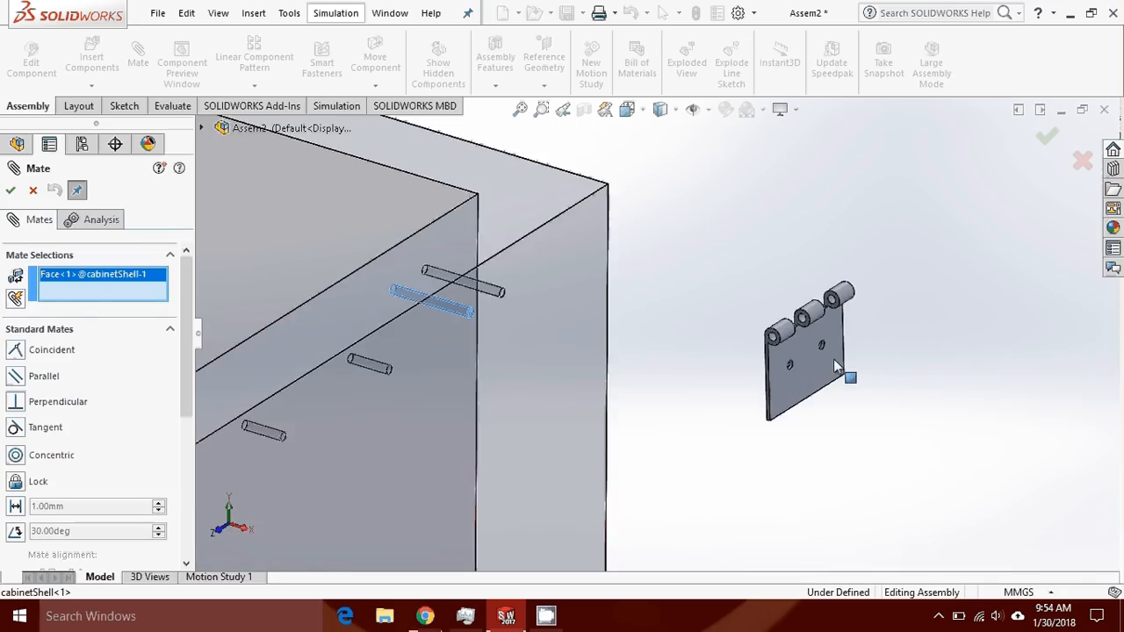
scroll(772, 362, down, 2)
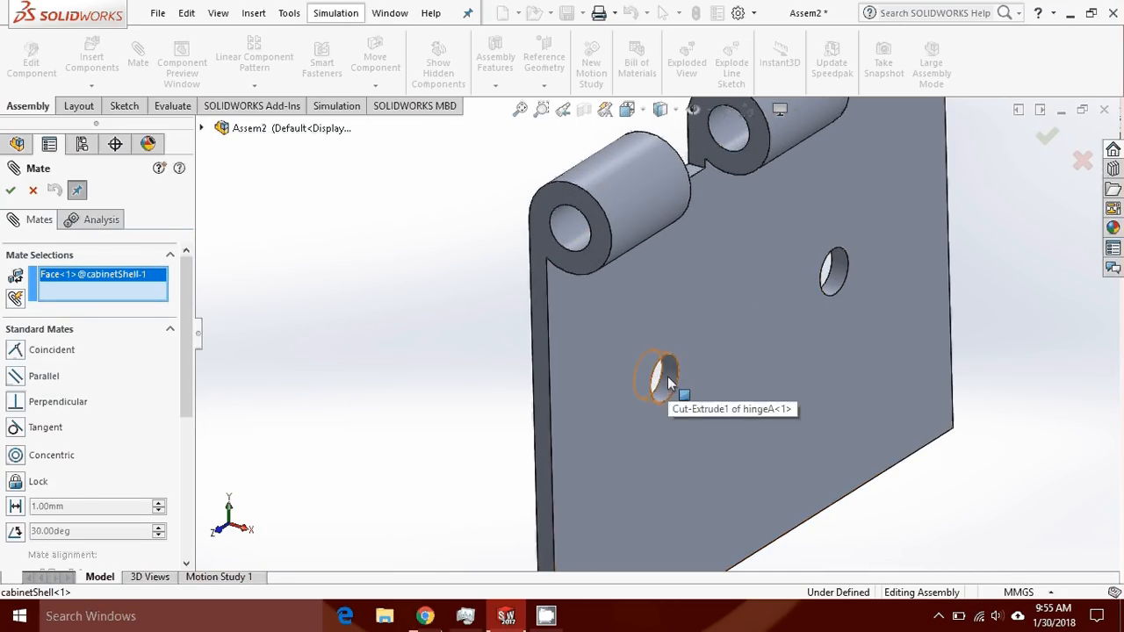
click(674, 370)
scroll(556, 309, up, 6)
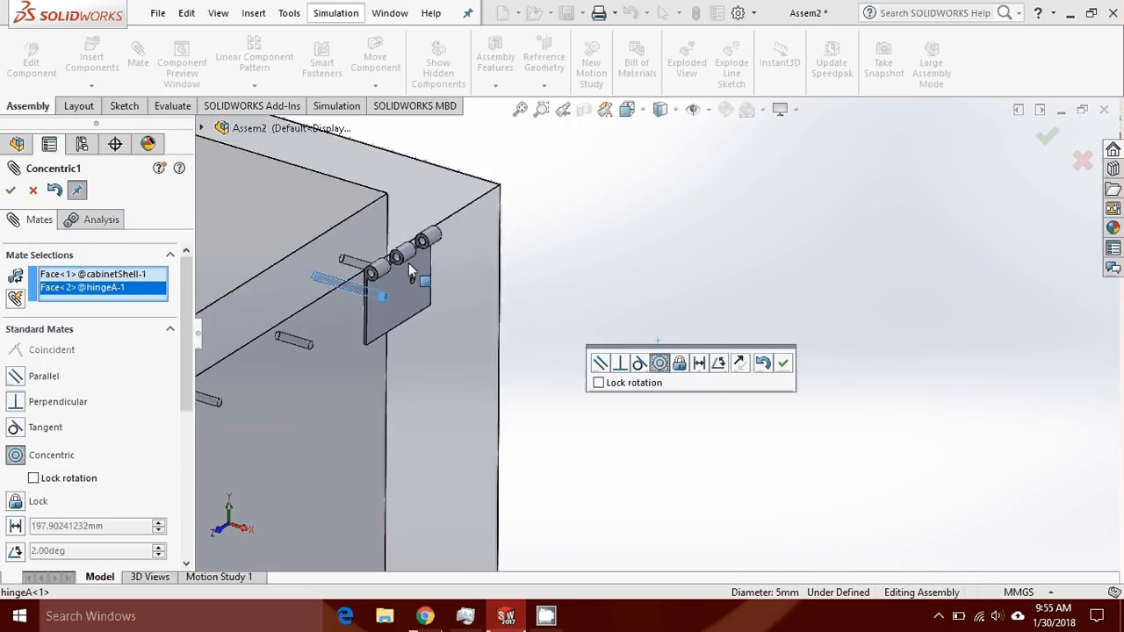
scroll(395, 270, down, 3)
scroll(386, 279, down, 2)
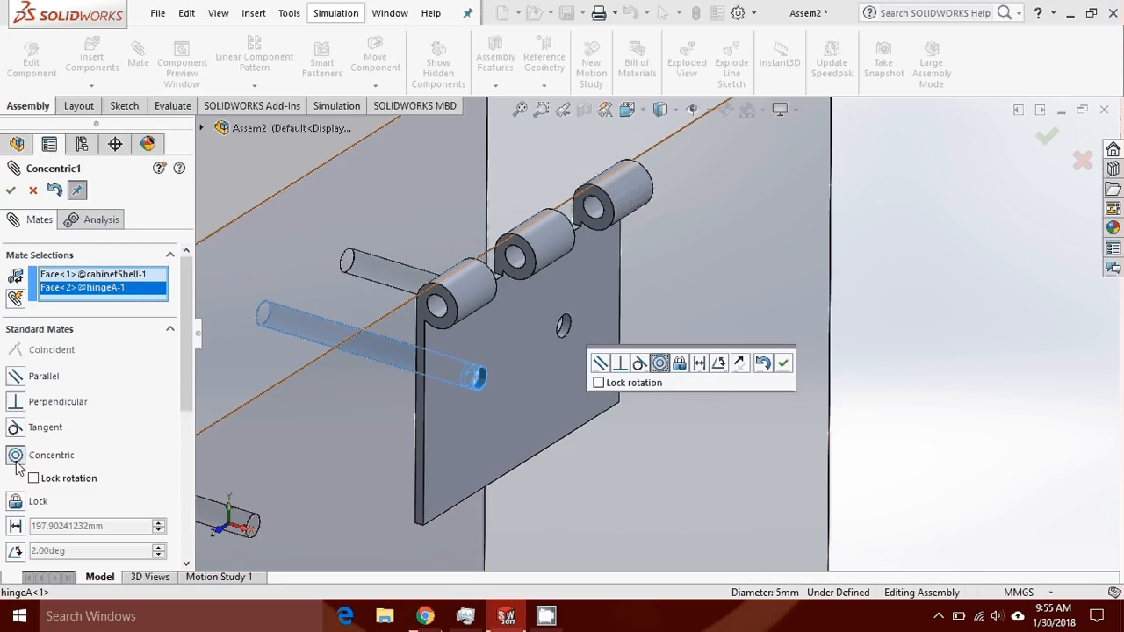
click(783, 362)
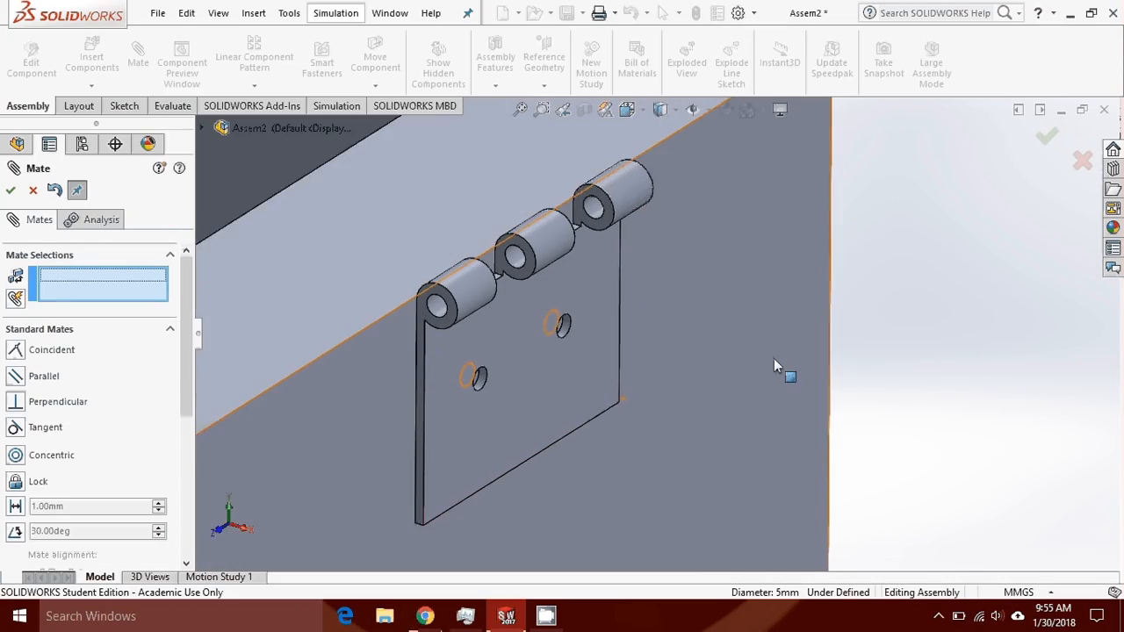
click(34, 191)
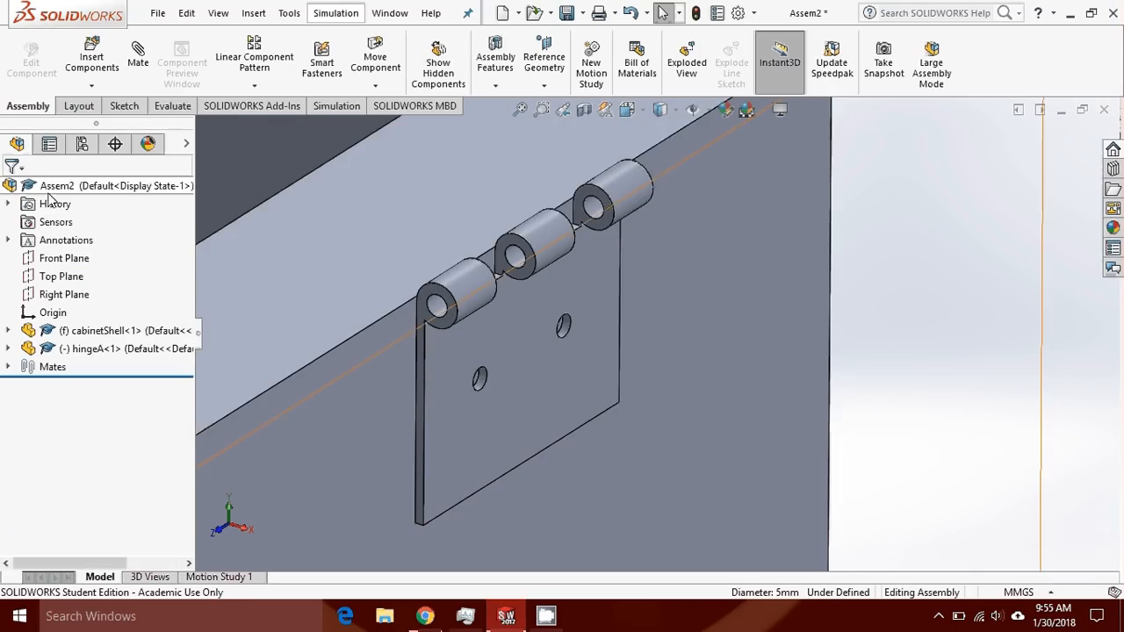
Rotate and slide hingeA freely about its mated hole, leaving it roughly upright and clear of the shell's side holes
mouse_move(529, 291)
middle_down()
mouse_move(540, 270)
mouse_move(522, 260)
mouse_move(509, 296)
middle_up()
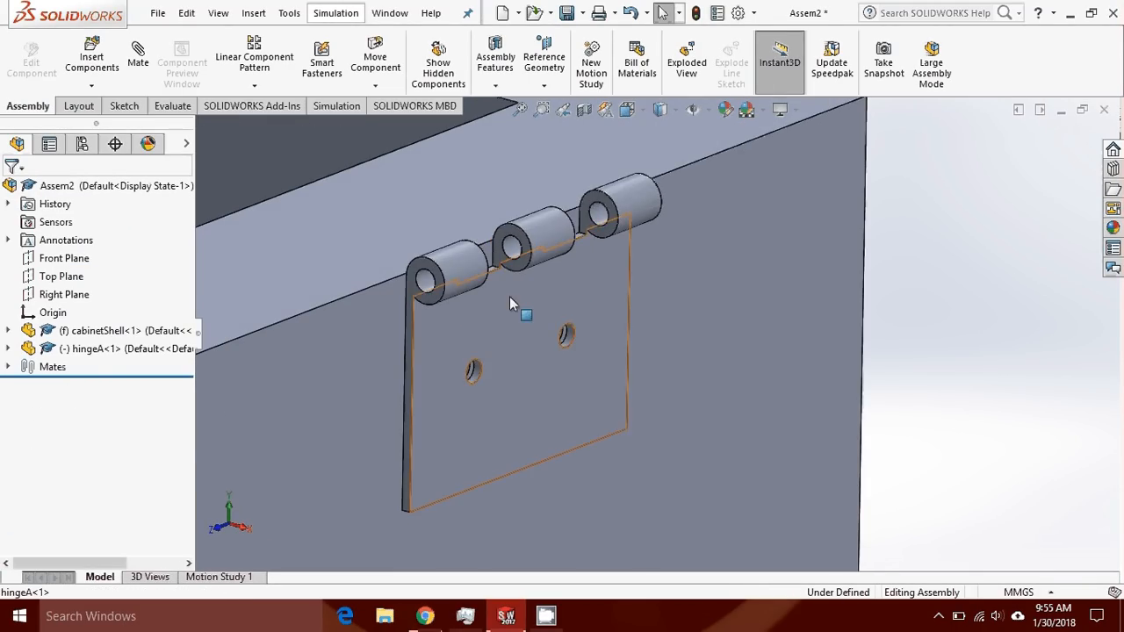
drag(511, 300, 692, 430)
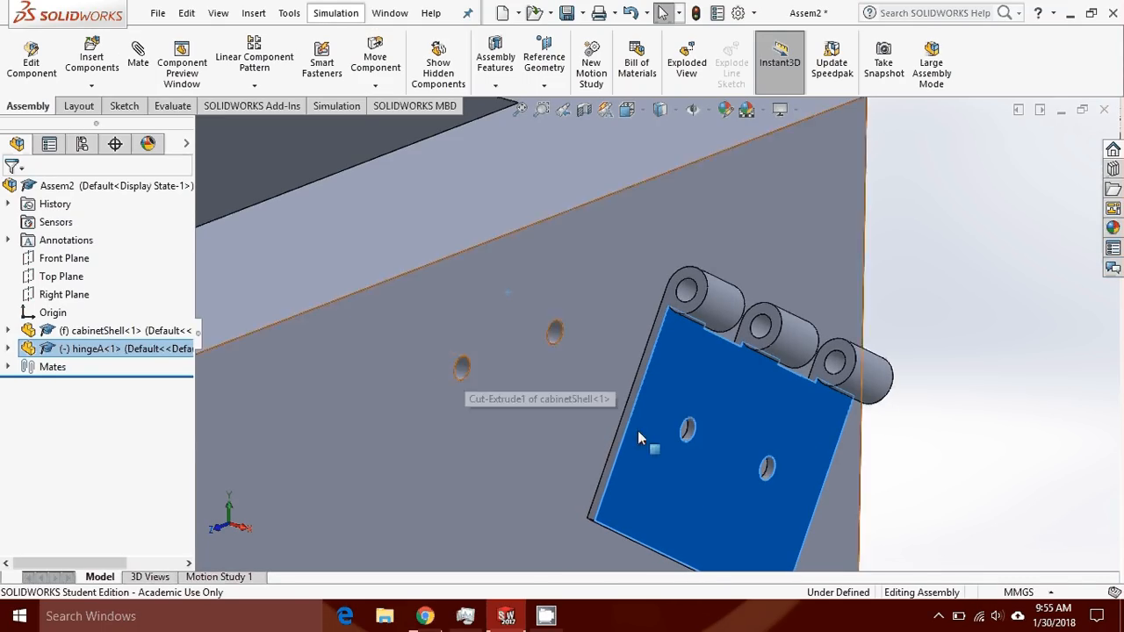
click(816, 386)
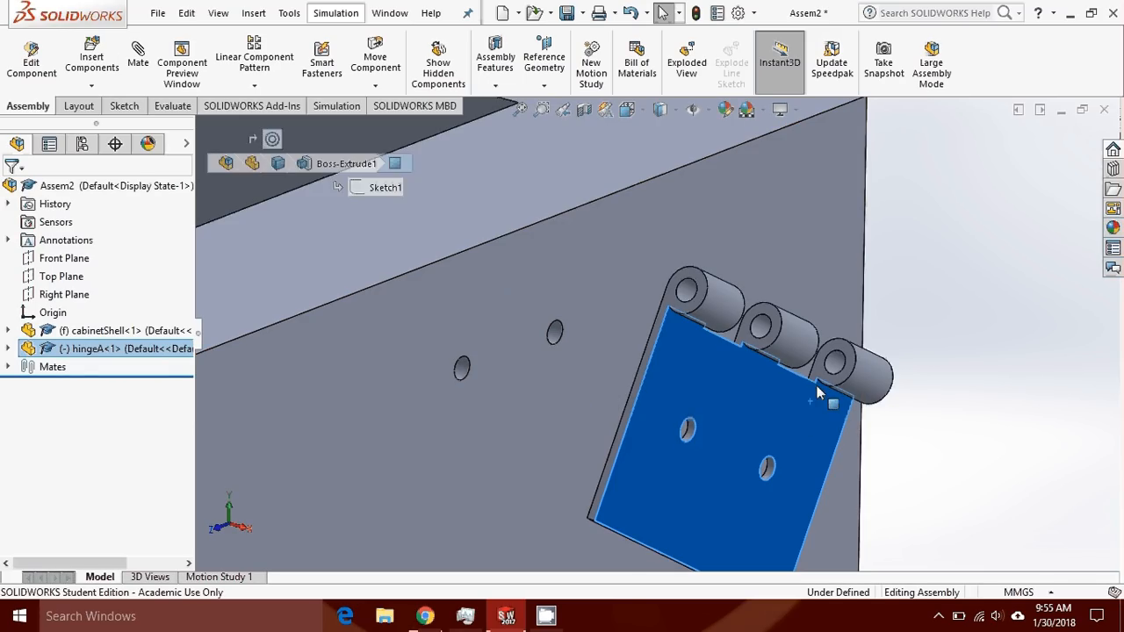
drag(816, 385, 899, 222)
Add a concentric mate between the shell's side hole nearest the corner and the second hole in the hingeA plate
click(138, 60)
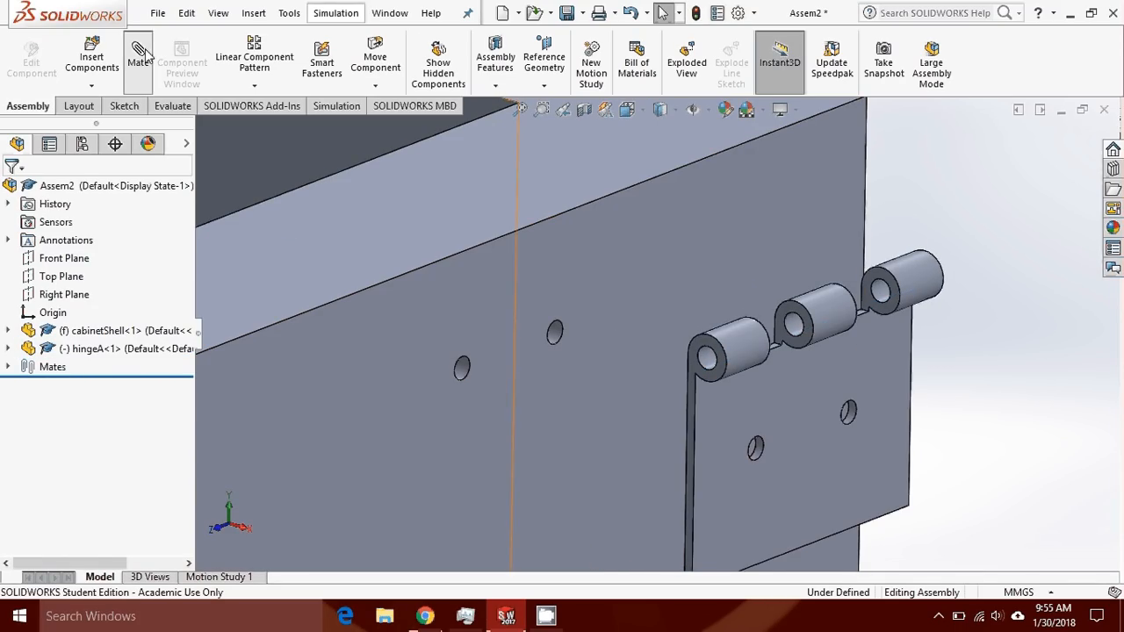
click(573, 348)
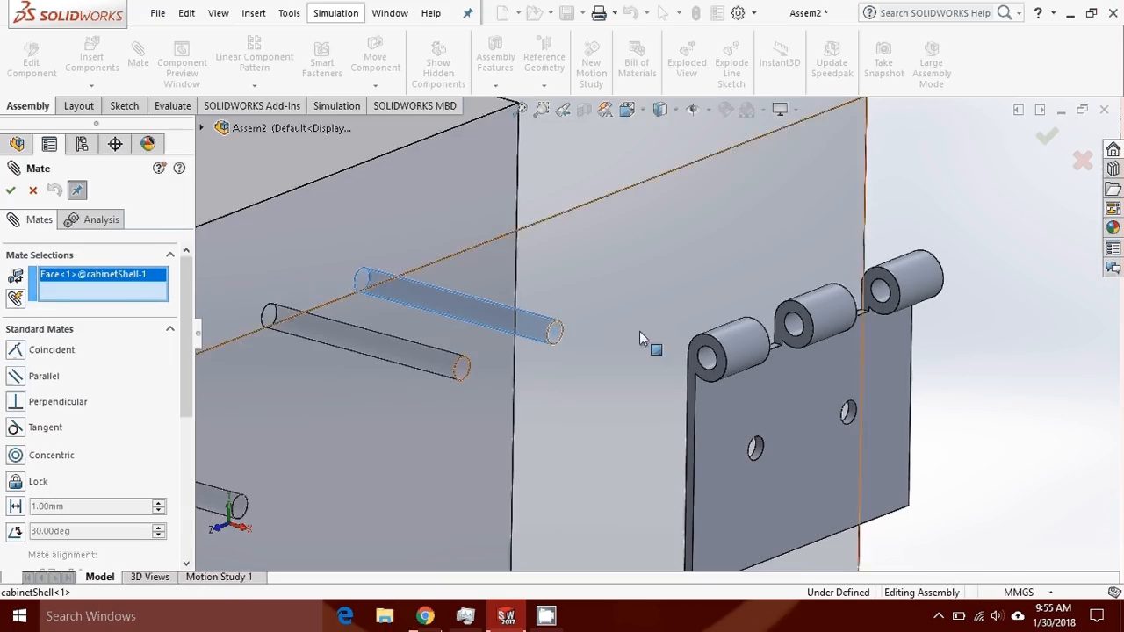
scroll(845, 409, down, 5)
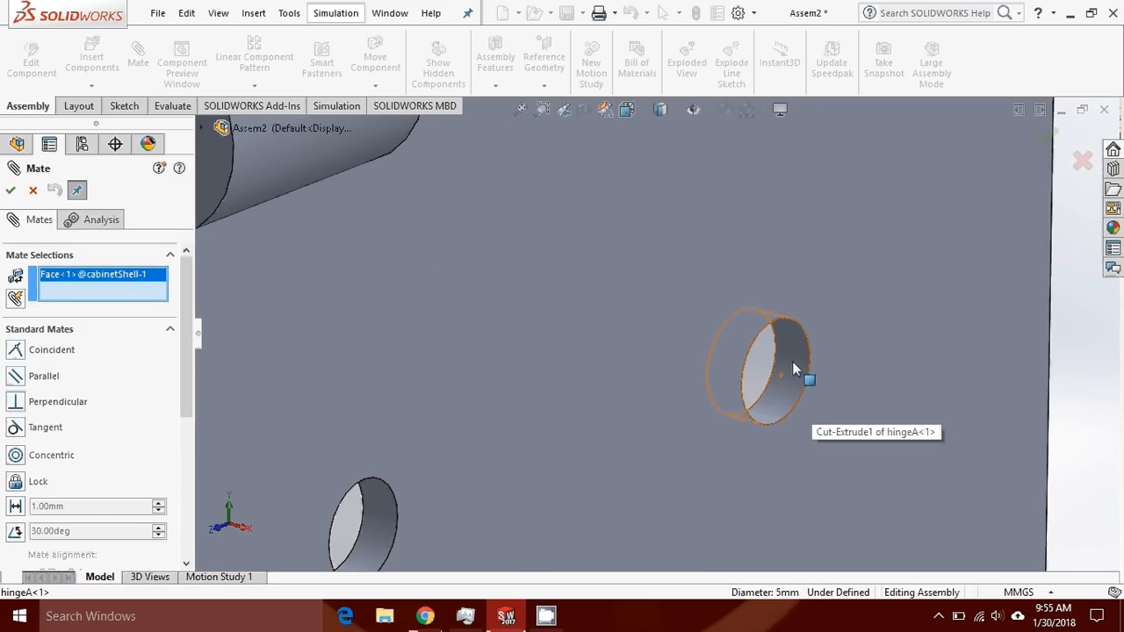
click(791, 373)
scroll(795, 378, up, 3)
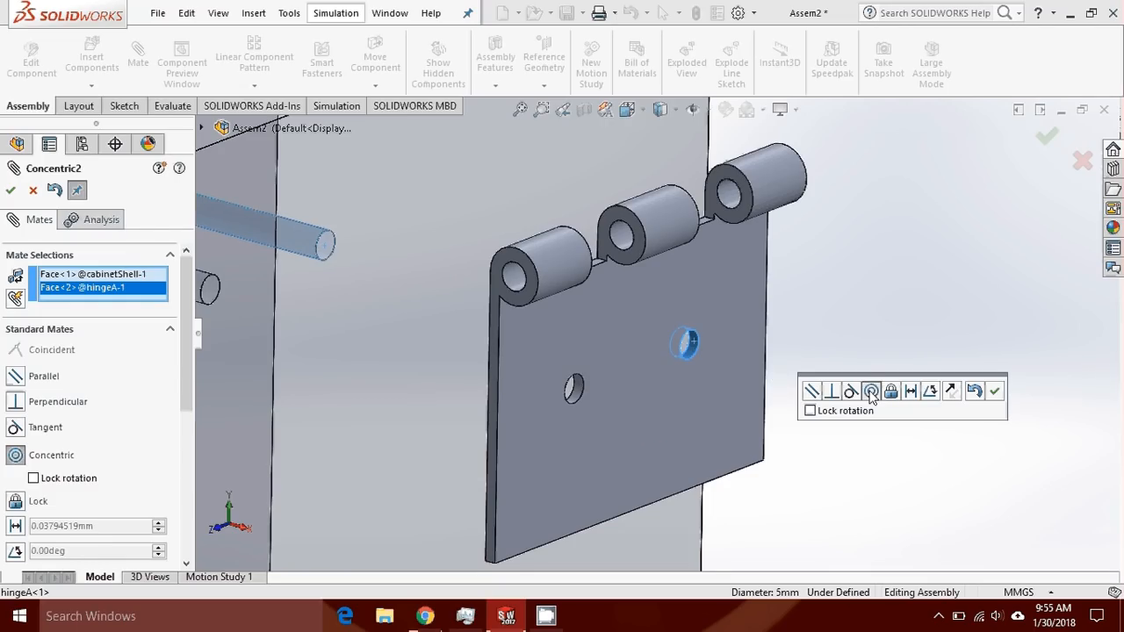
click(994, 391)
scroll(808, 366, up, 4)
drag(688, 302, 695, 347)
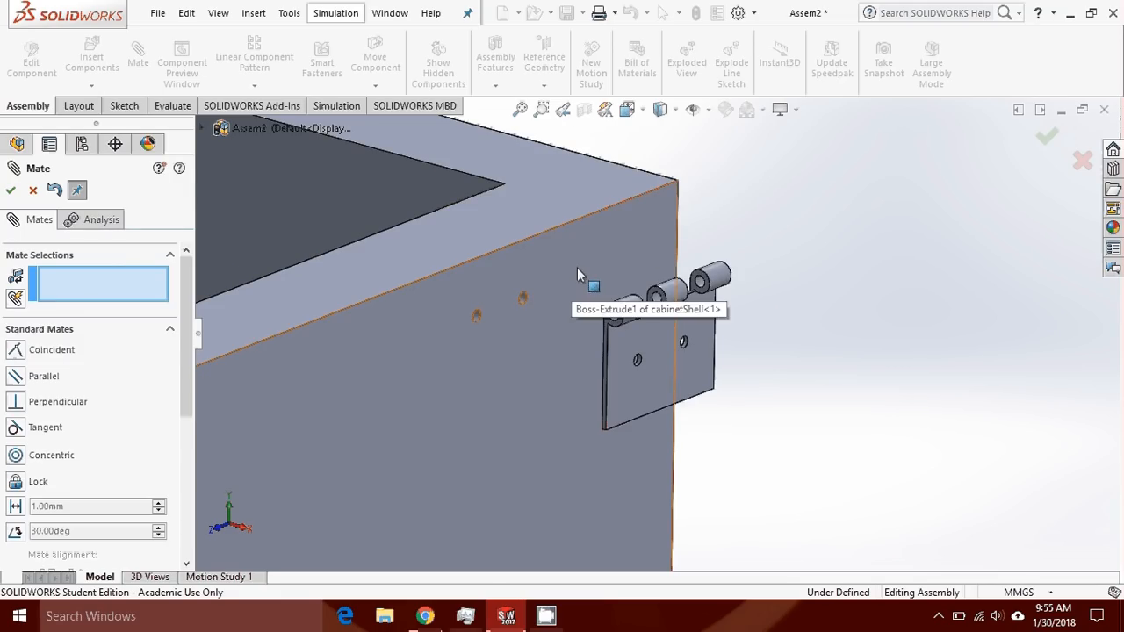
Add a coincident mate between the shell's outer side face and the back face of the hingeA plate
scroll(579, 268, down, 2)
scroll(581, 267, down, 1)
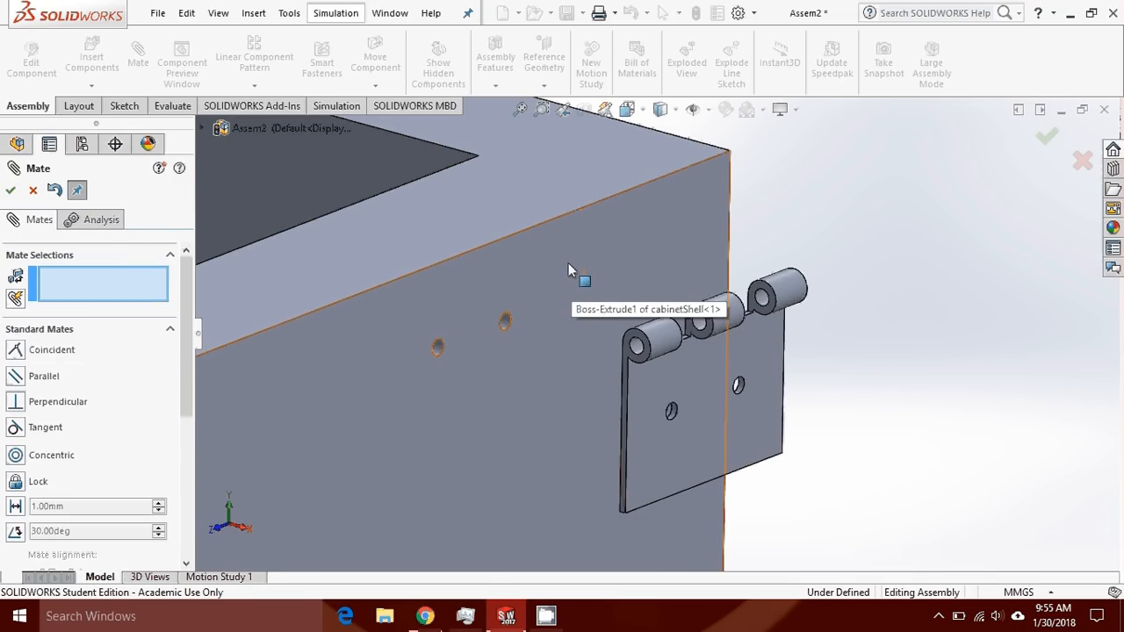
click(568, 266)
middle_drag(568, 266, 1032, 424)
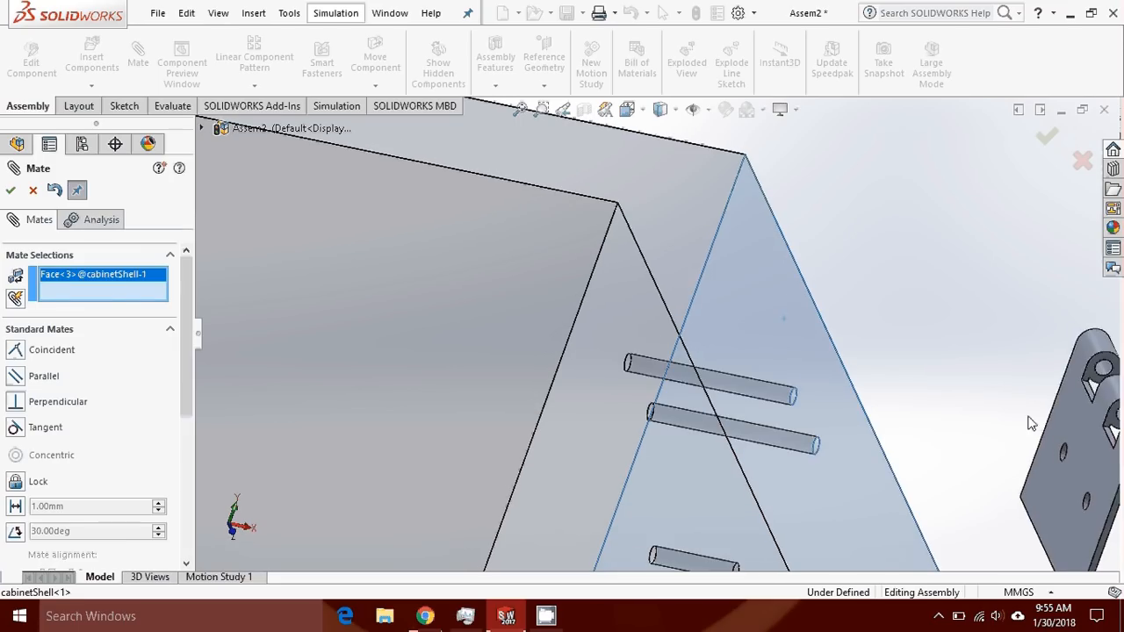
click(1092, 450)
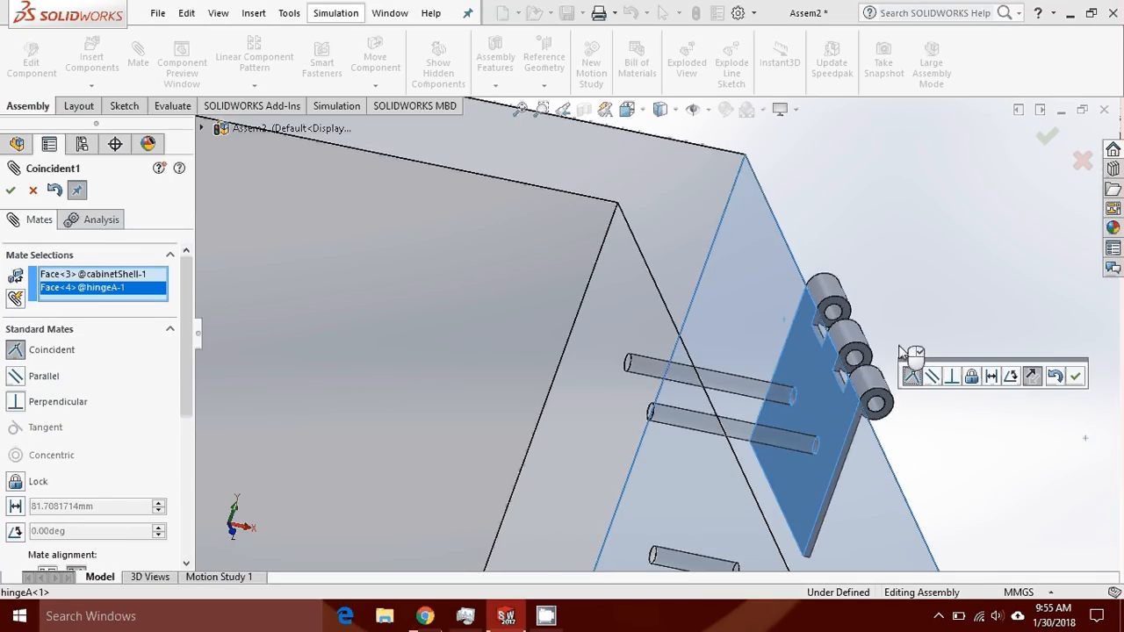
middle_drag(902, 352, 857, 318)
scroll(888, 392, up, 2)
scroll(897, 392, down, 2)
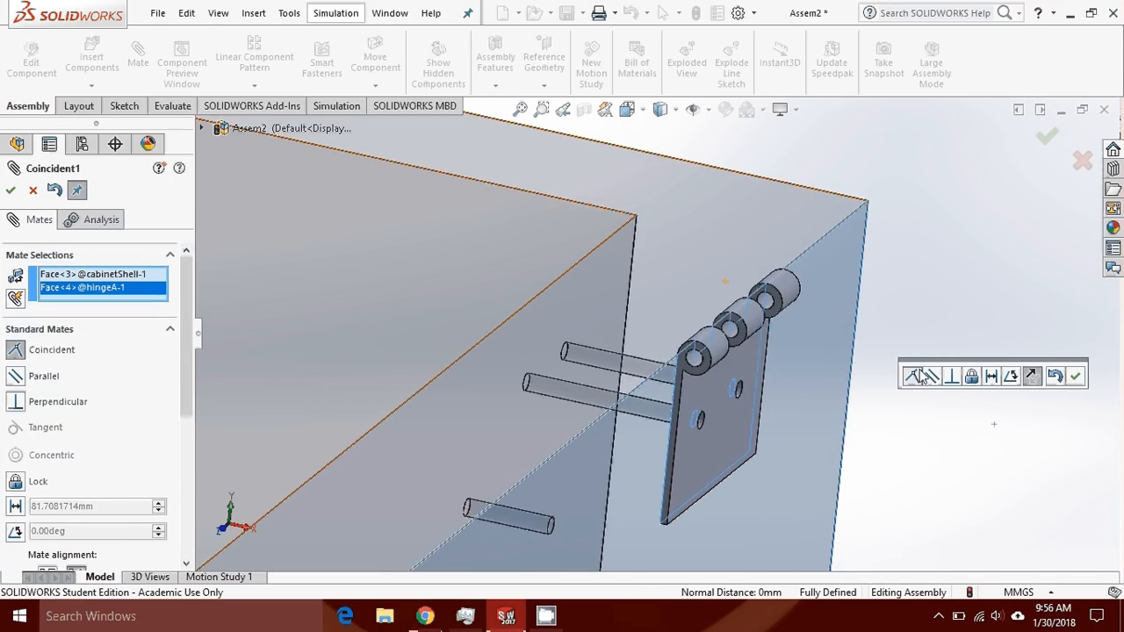
click(912, 376)
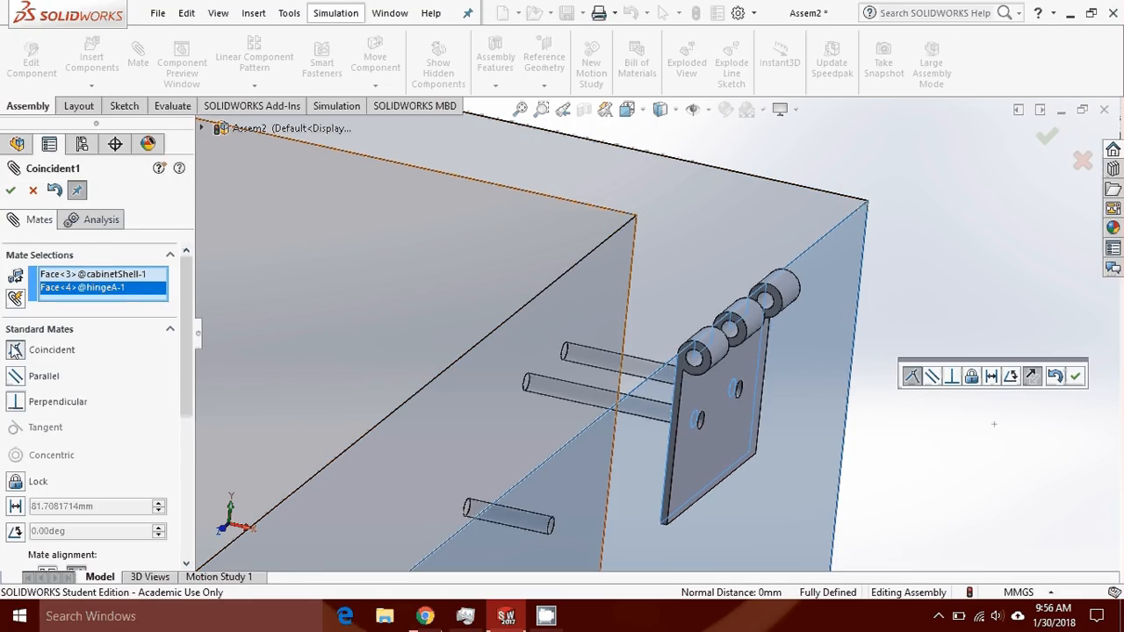
click(1075, 376)
scroll(855, 348, up, 5)
middle_drag(785, 377, 740, 371)
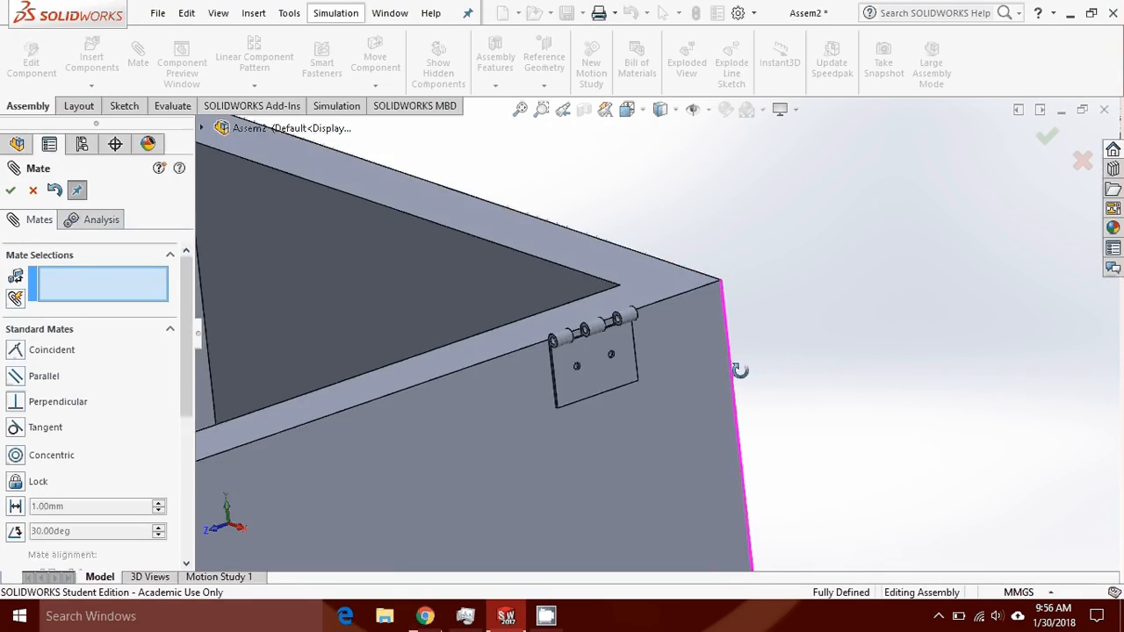
scroll(605, 334, down, 4)
scroll(609, 332, down, 2)
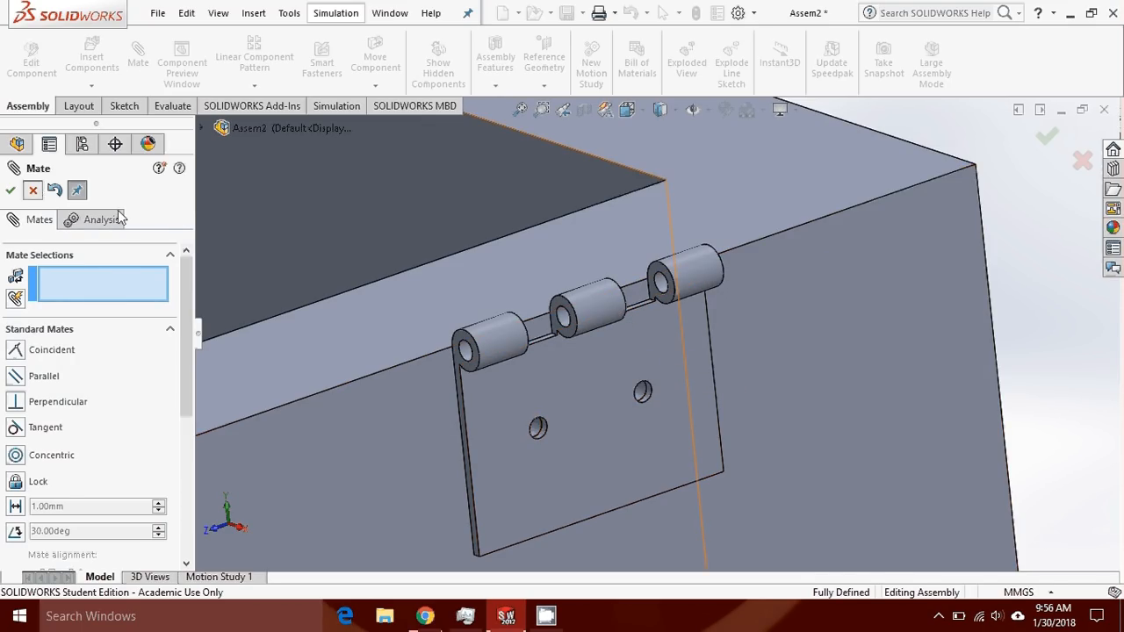
click(32, 191)
Try to move hingeA to test whether it has any remaining freedom
drag(557, 343, 567, 291)
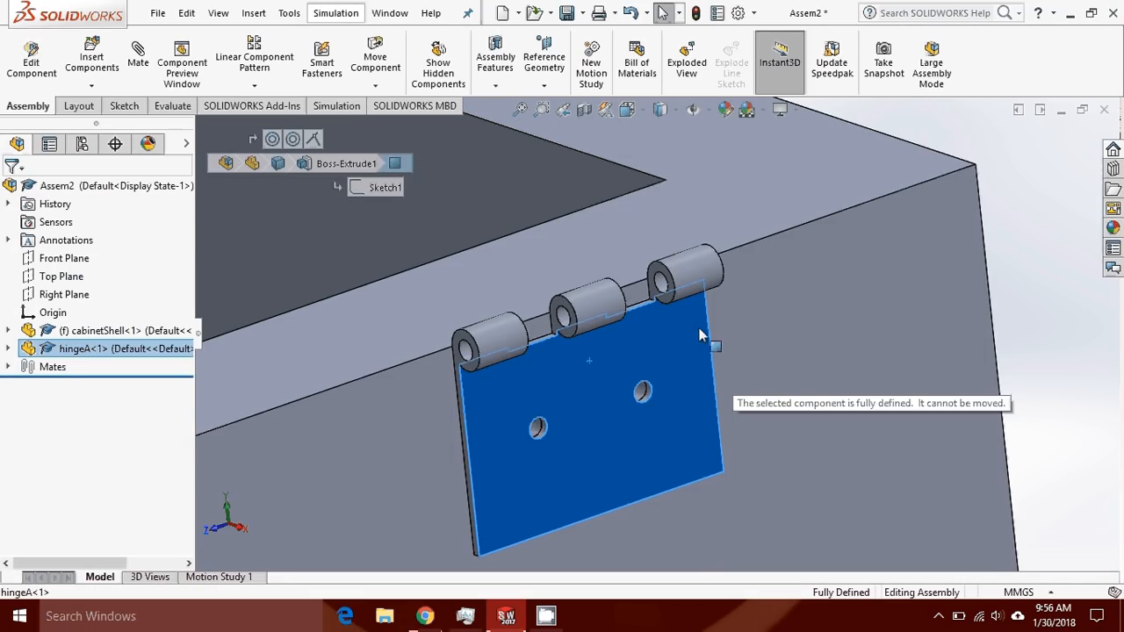
scroll(659, 329, up, 4)
click(829, 194)
Insert the hingeB part into the assembly, placing it in the open space beside the cabinet shell's corner
mouse_move(813, 264)
middle_down()
mouse_move(863, 256)
mouse_move(843, 238)
mouse_move(743, 278)
middle_up()
click(91, 62)
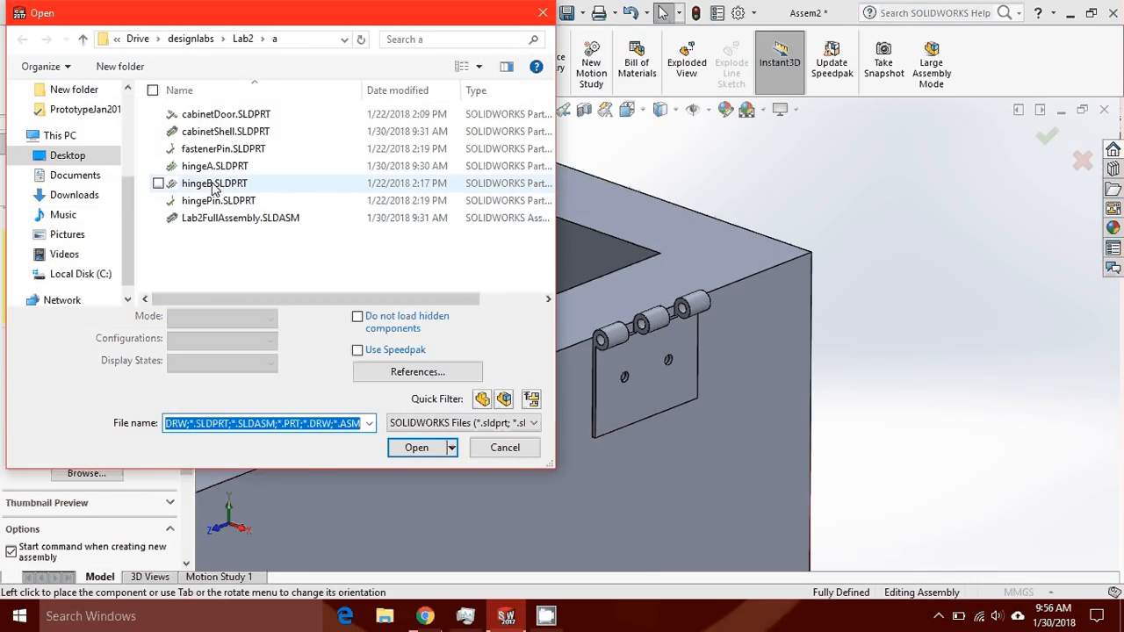
click(214, 184)
click(416, 421)
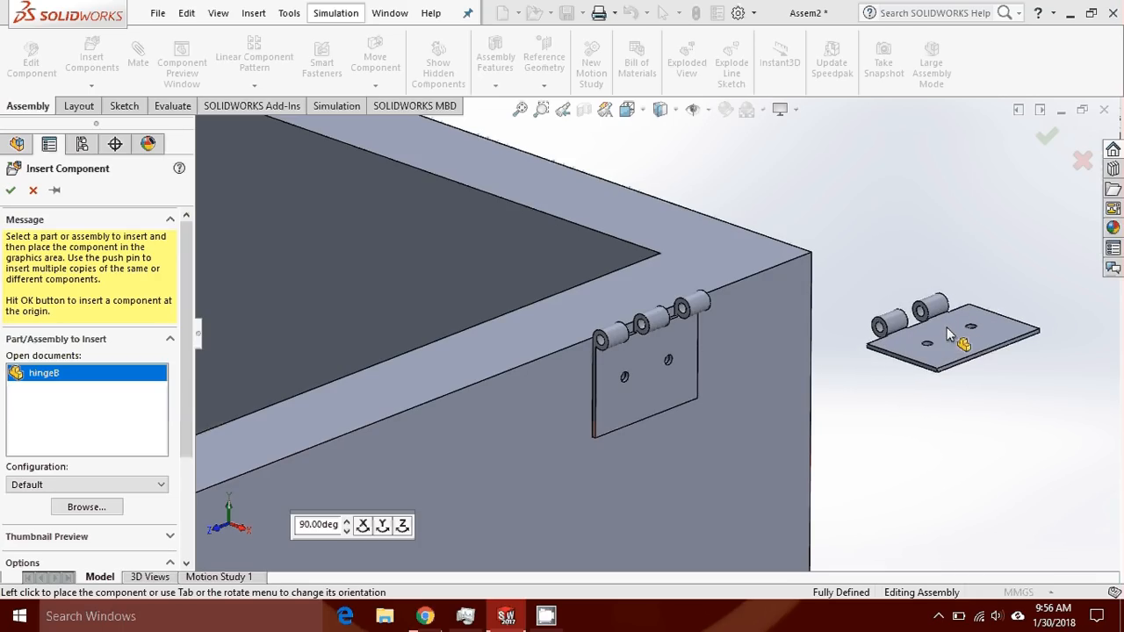
click(946, 339)
scroll(776, 339, down, 3)
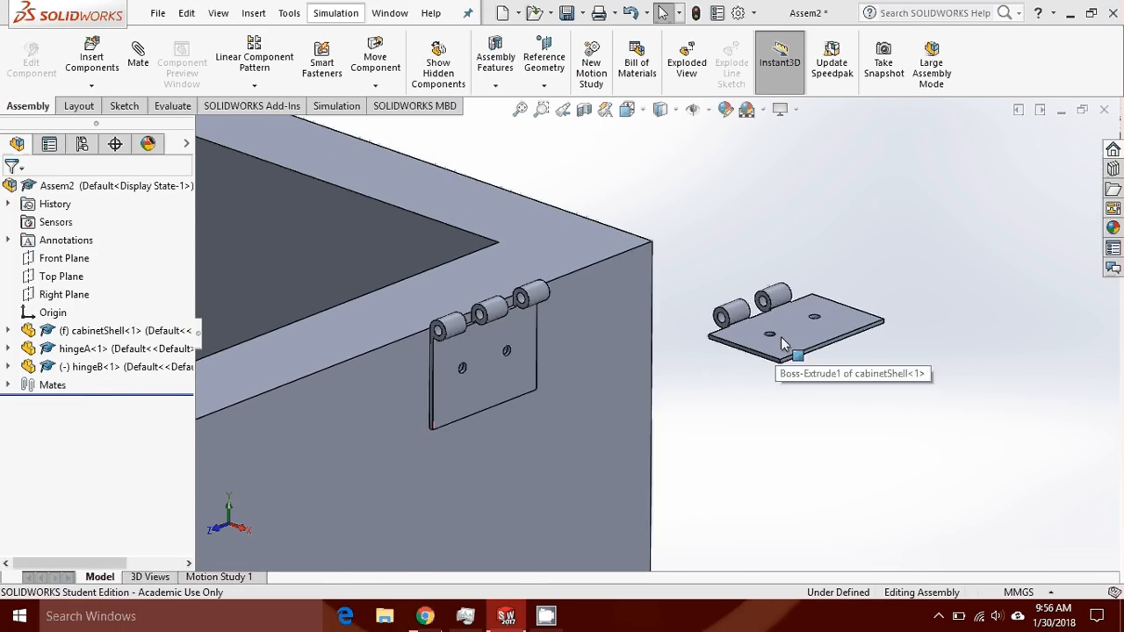
Rotate hingeB with the move triad until its plate stands roughly upright with the knuckles at its lower edge
right_click(785, 326)
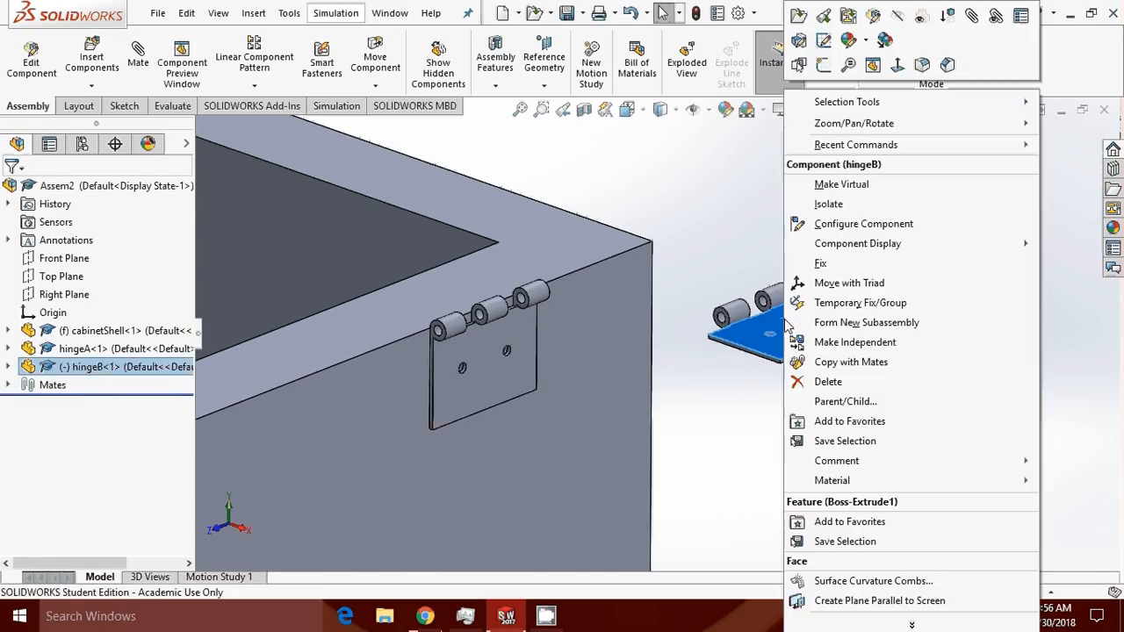
click(878, 284)
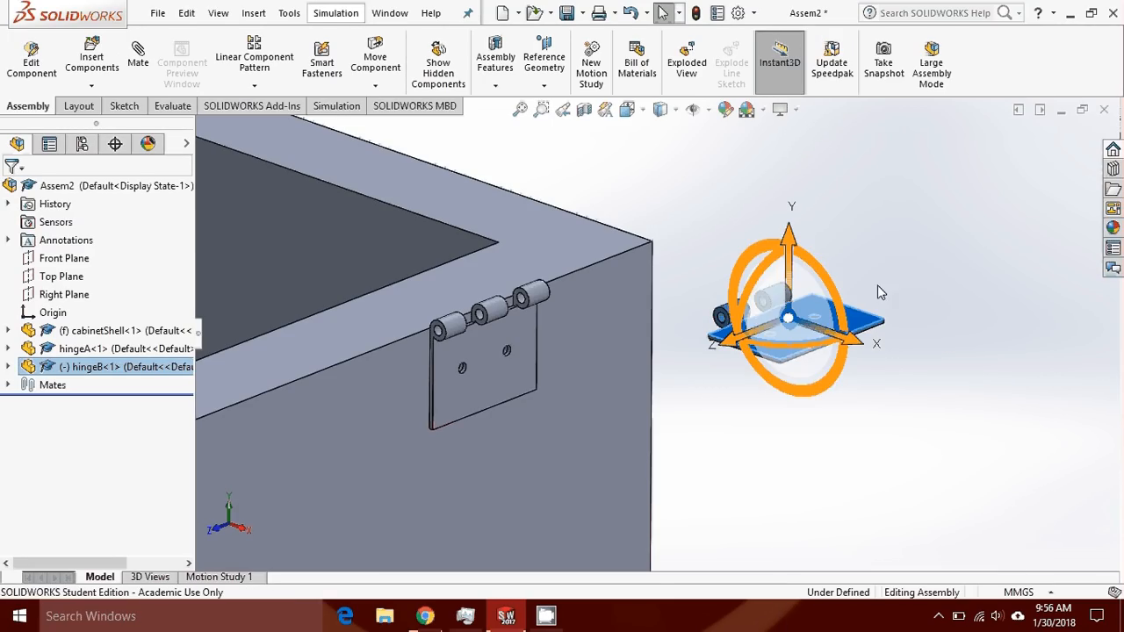
drag(829, 276, 683, 146)
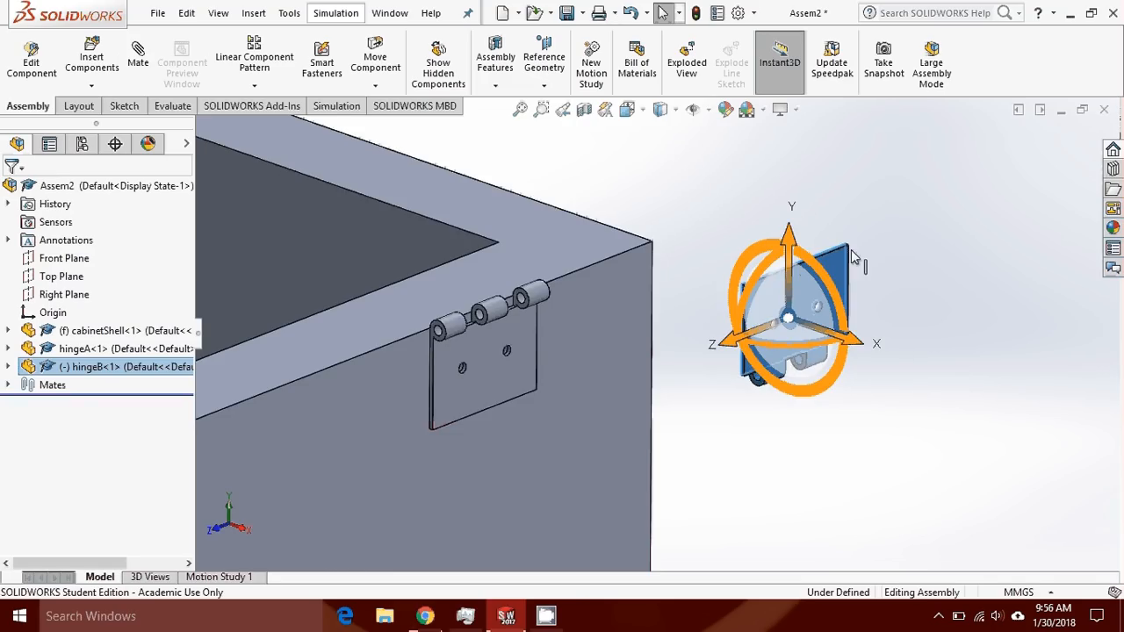
mouse_move(926, 230)
middle_down()
mouse_move(931, 208)
mouse_move(933, 235)
mouse_move(918, 238)
middle_up()
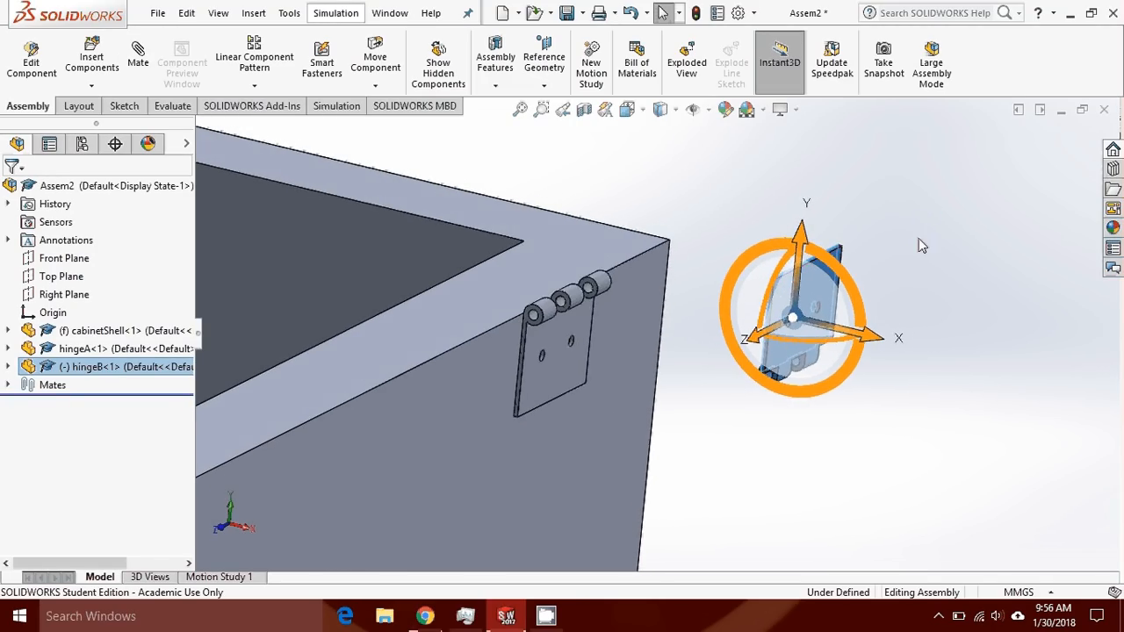
scroll(811, 339, down, 3)
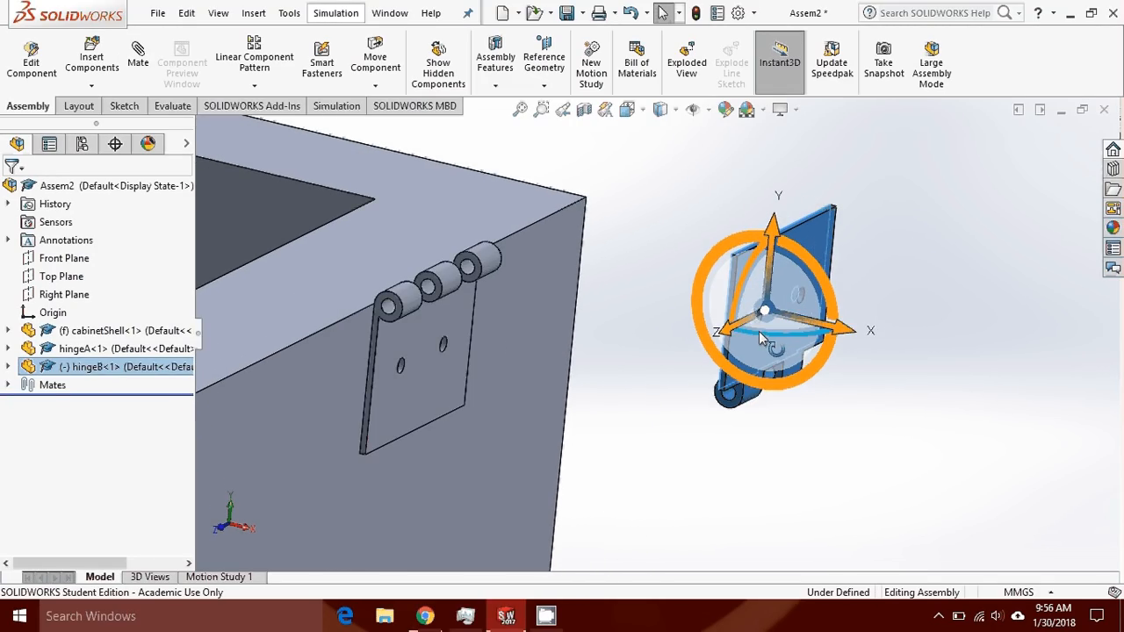
drag(758, 332, 773, 195)
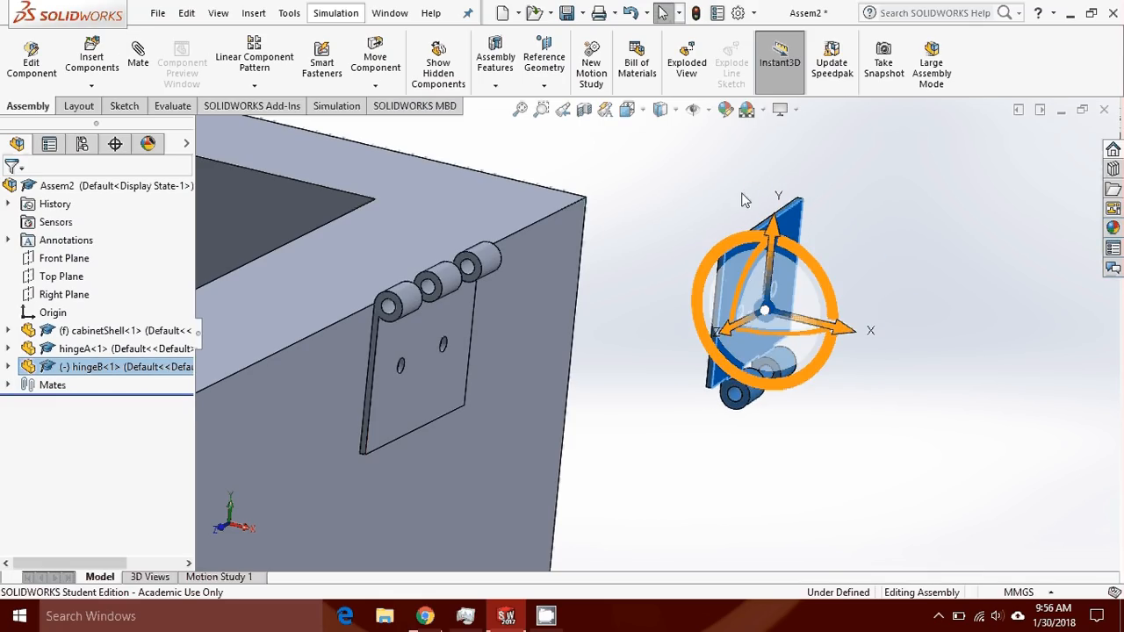
click(678, 223)
Add a concentric mate between the pin hole in a hingeB knuckle and the pin hole in hingeA's end knuckle
middle_drag(678, 223, 708, 216)
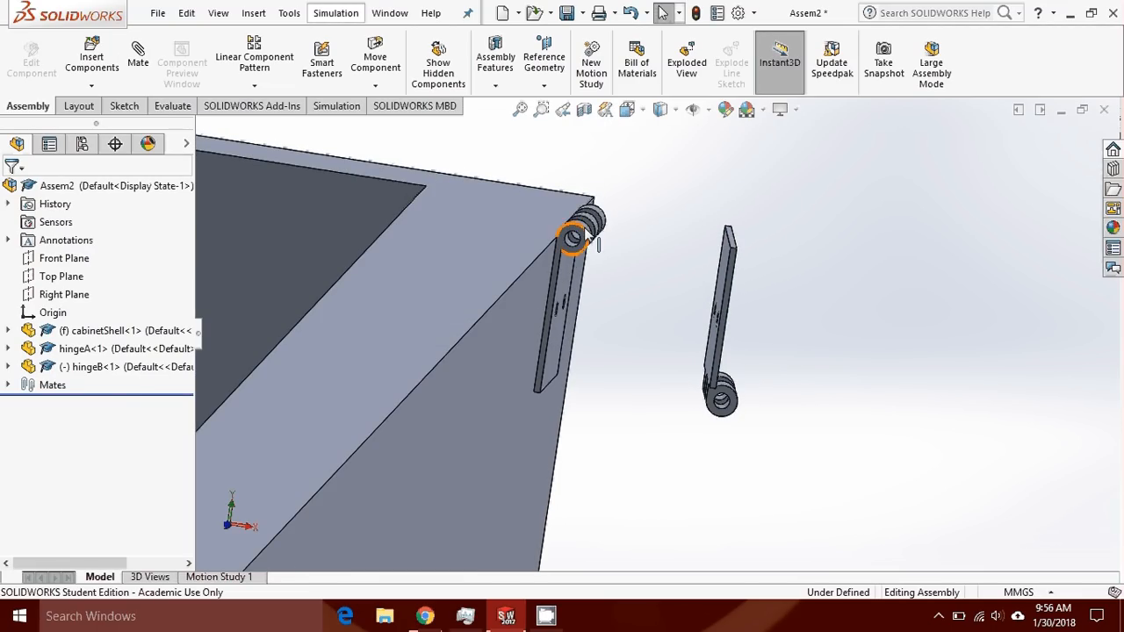
mouse_move(592, 225)
middle_down()
mouse_move(622, 220)
mouse_move(579, 226)
middle_up()
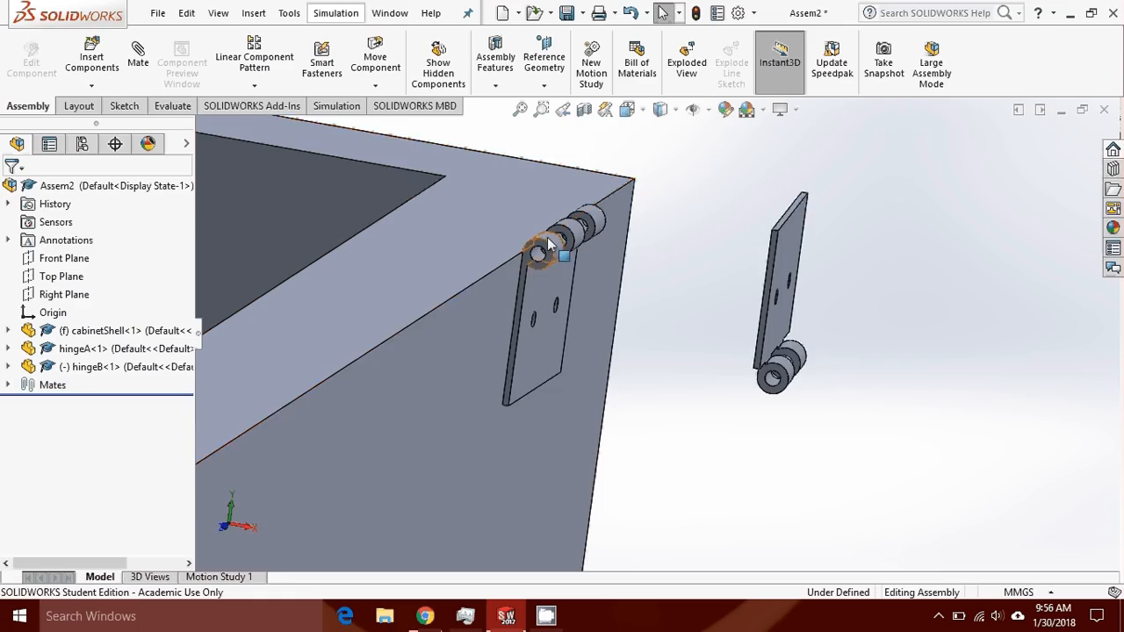
scroll(545, 239, down, 2)
scroll(544, 238, down, 1)
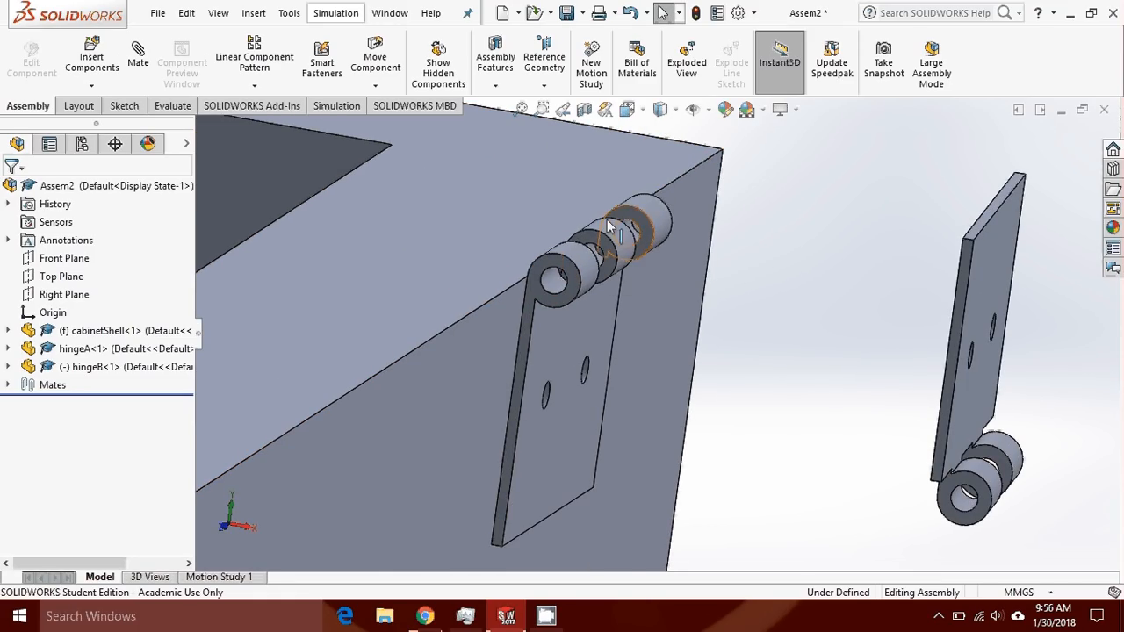
scroll(635, 297, up, 2)
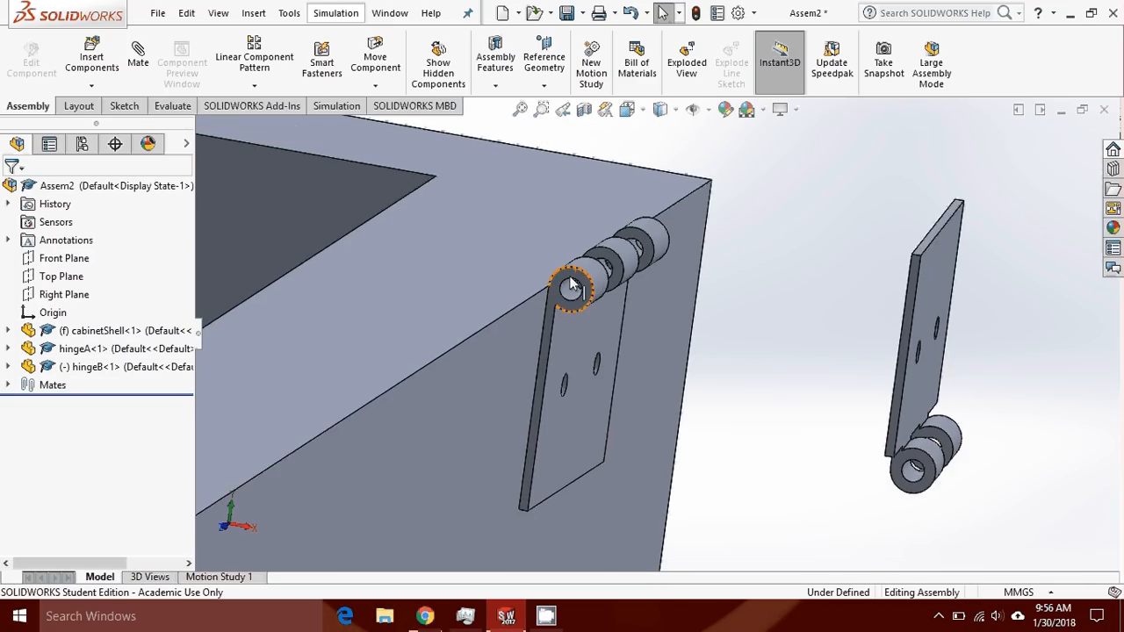
middle_drag(643, 292, 755, 279)
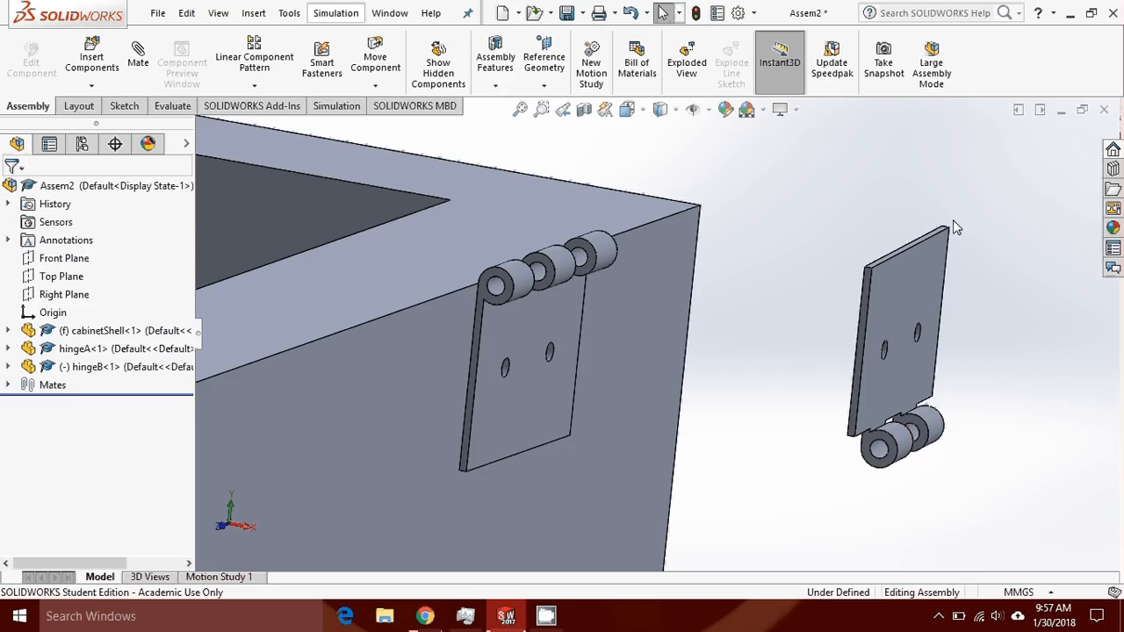
click(138, 55)
scroll(702, 272, down, 6)
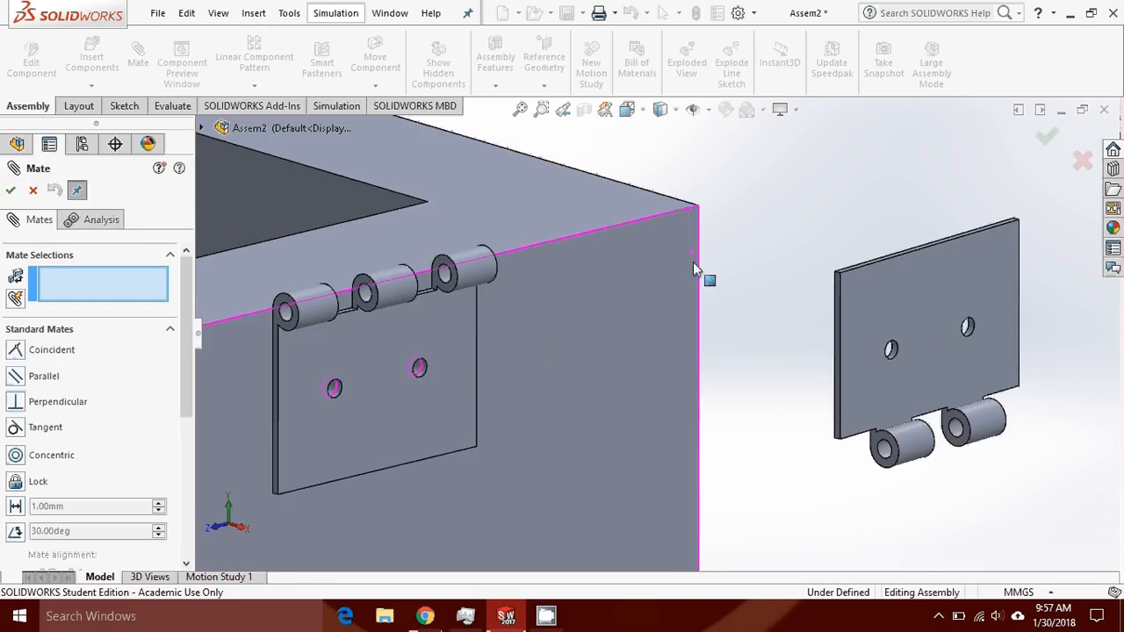
click(832, 405)
scroll(782, 381, up, 5)
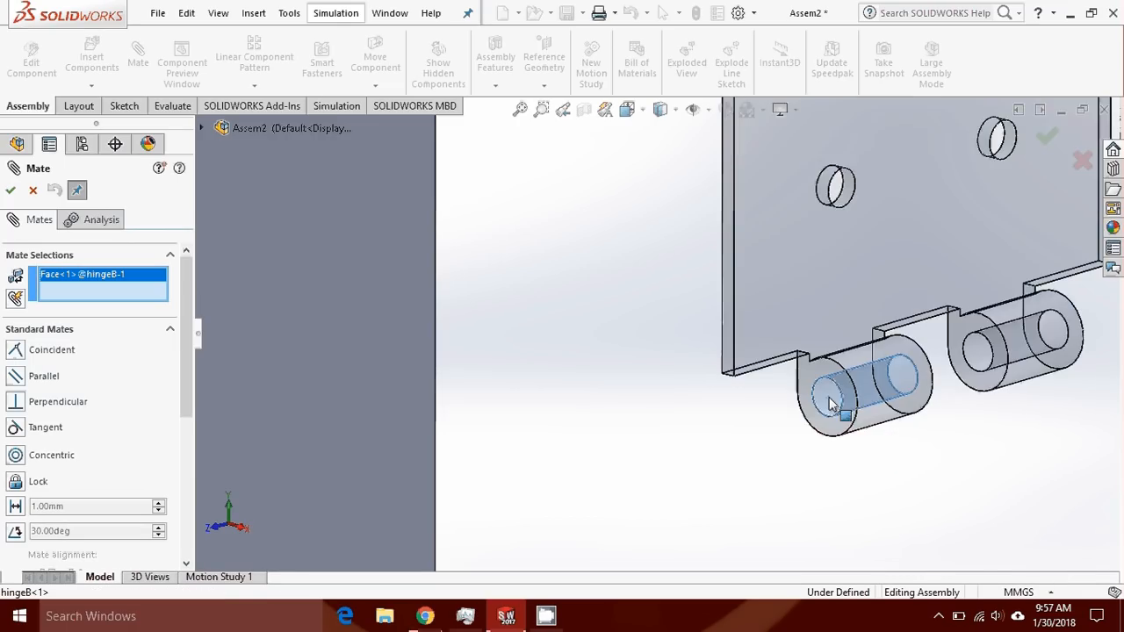
scroll(538, 309, down, 4)
scroll(537, 309, down, 2)
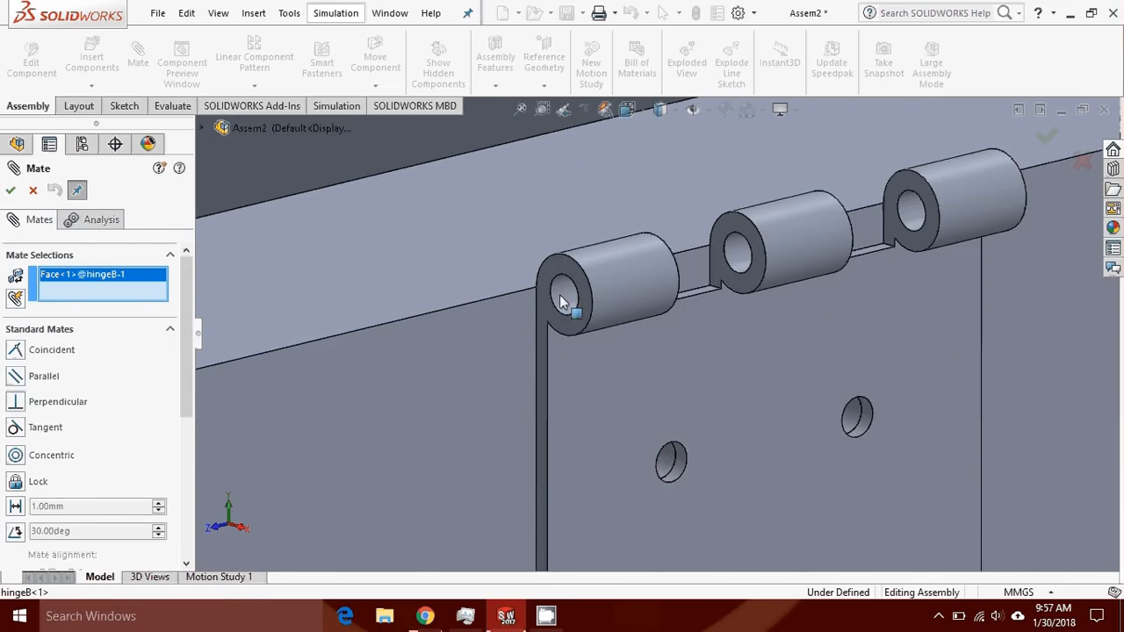
click(564, 299)
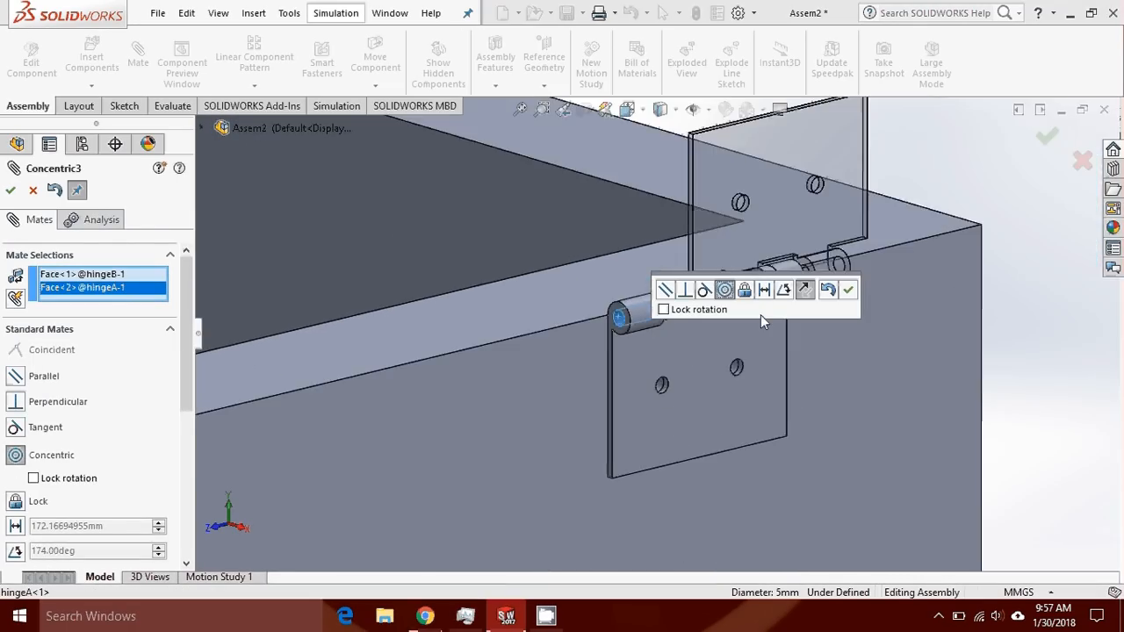
click(848, 290)
Add a coincident mate between the hingeB knuckle's end face and the inner end face of hingeA's first knuckle, interleaving the knuckles
scroll(821, 306, down, 4)
scroll(745, 307, down, 3)
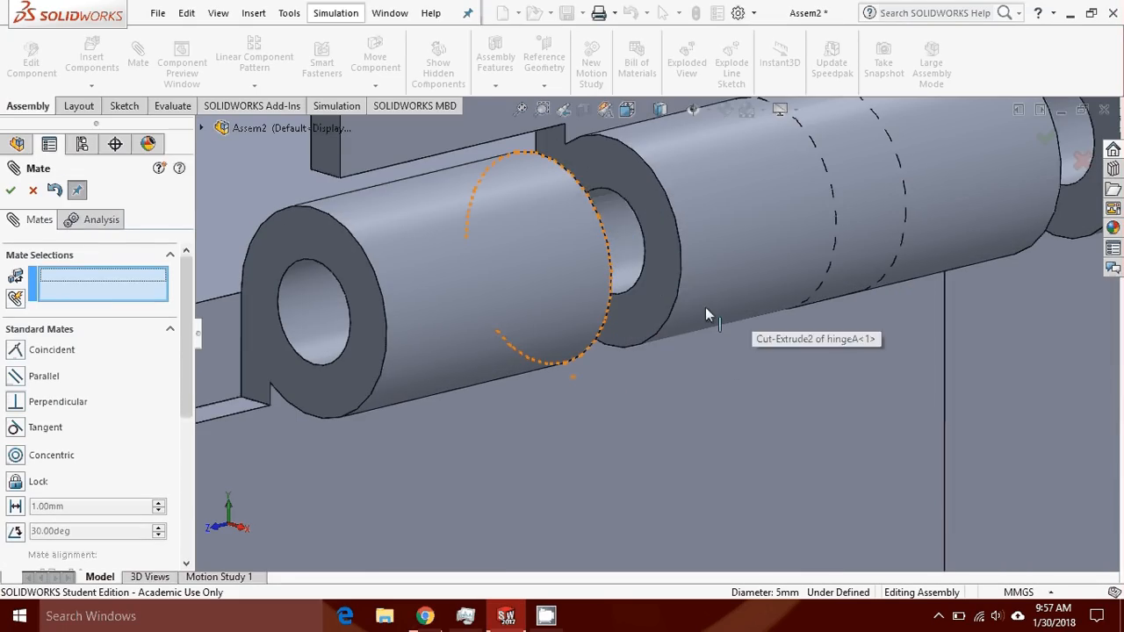
click(636, 175)
scroll(635, 186, up, 5)
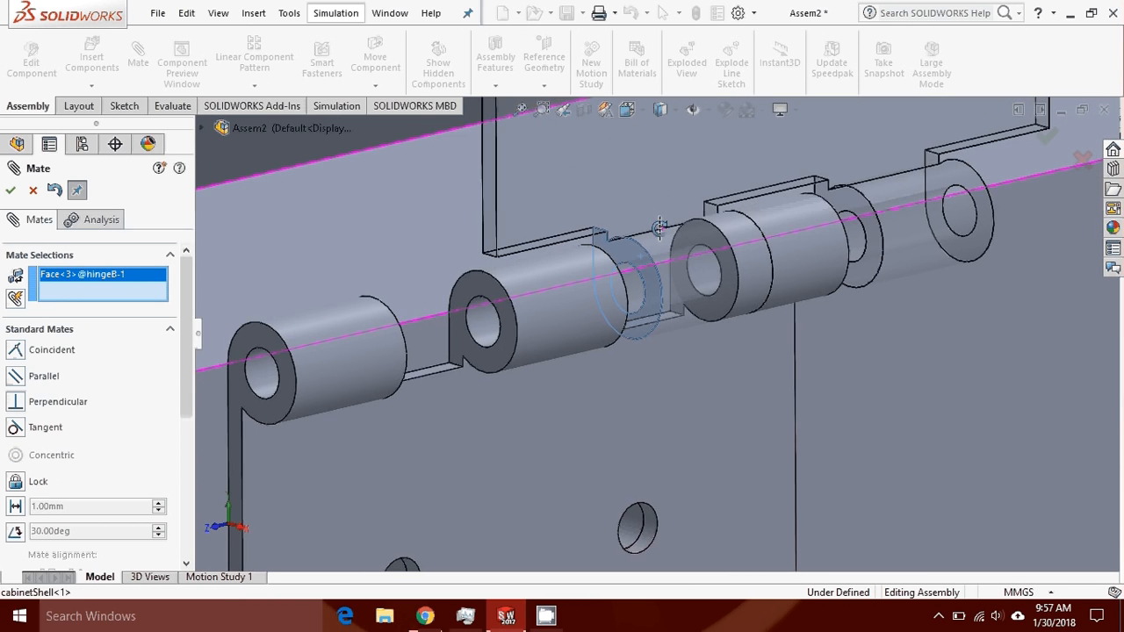
middle_drag(660, 228, 590, 267)
scroll(498, 251, down, 2)
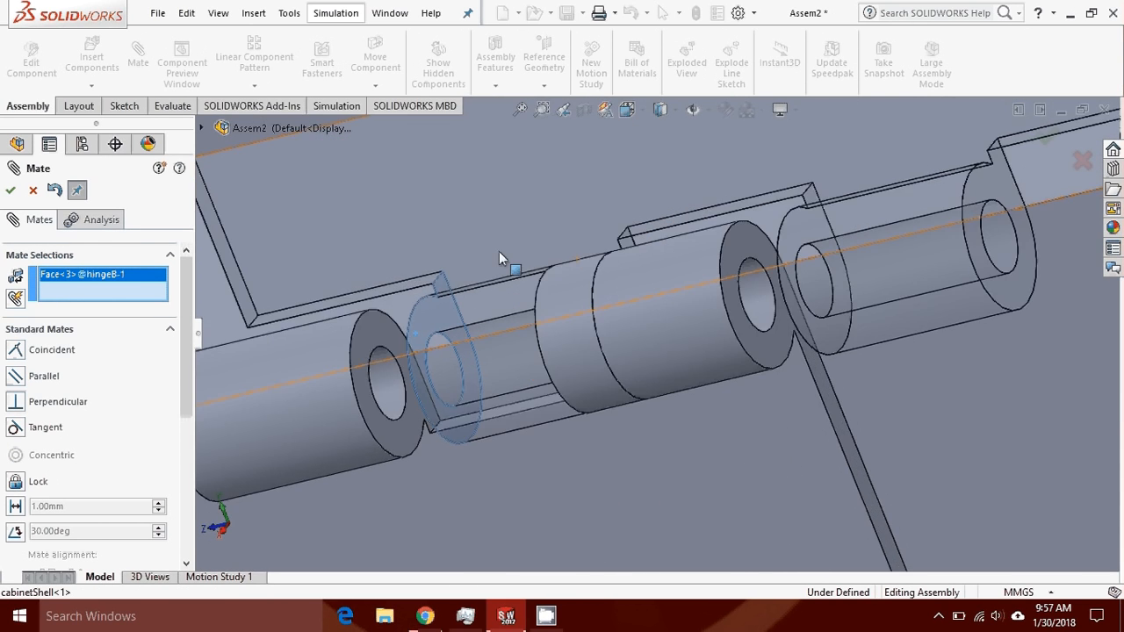
scroll(504, 258, down, 4)
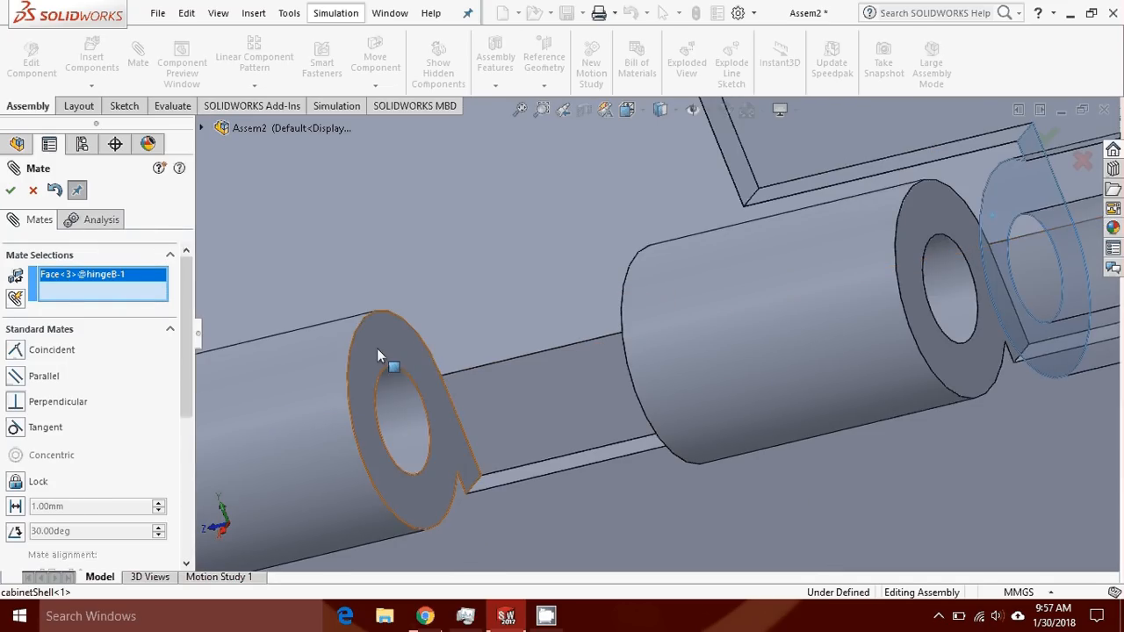
click(376, 348)
scroll(593, 323, down, 2)
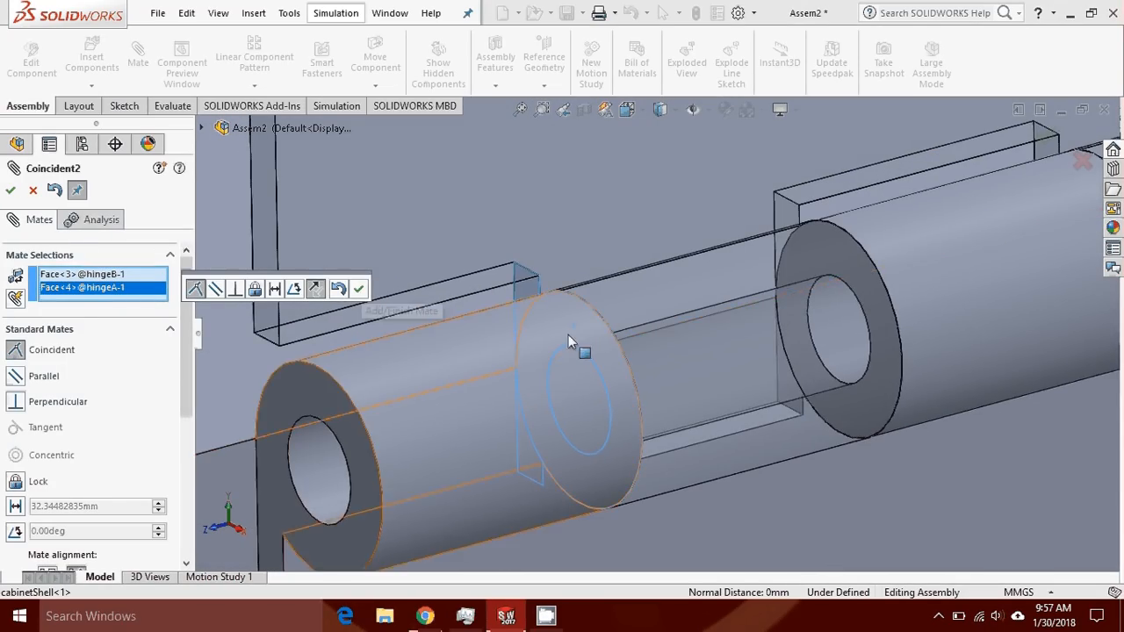
click(358, 289)
scroll(449, 263, down, 3)
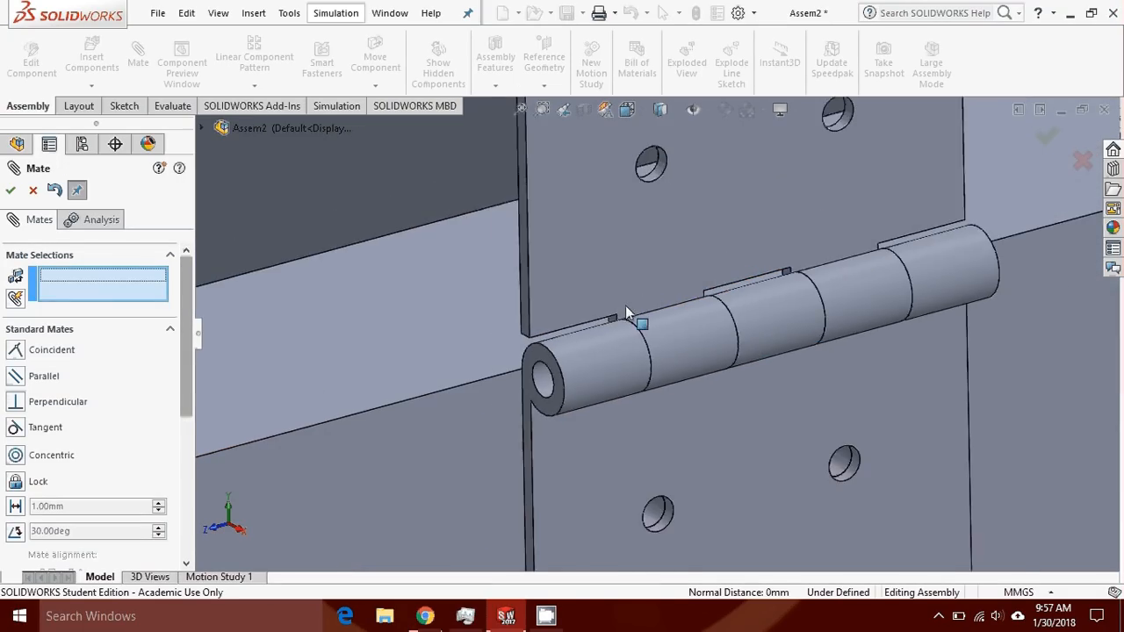
scroll(625, 311, up, 4)
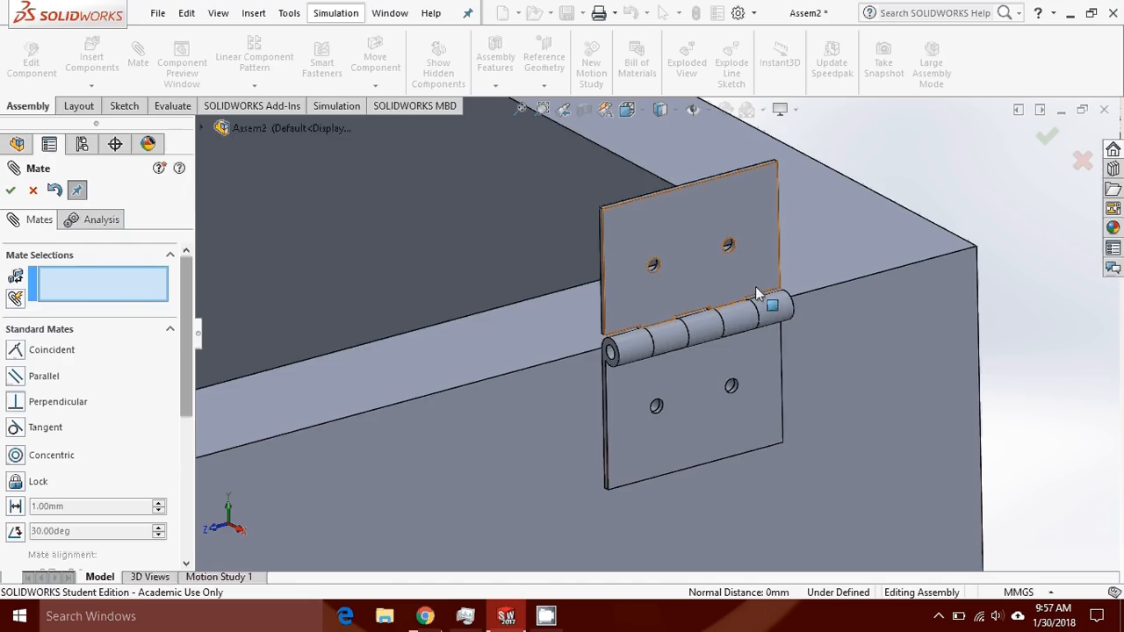
click(33, 190)
Examine the hinge end-on to see how the hingeB plate lines up with hingeA and the shell's side around the knuckles
click(666, 300)
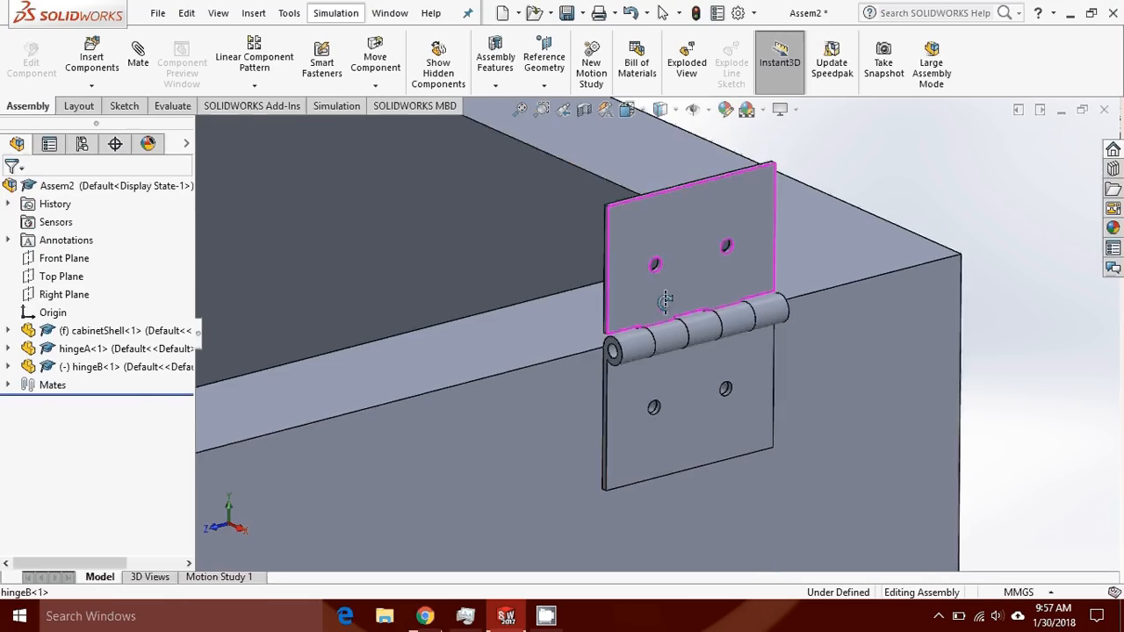
middle_drag(665, 300, 730, 252)
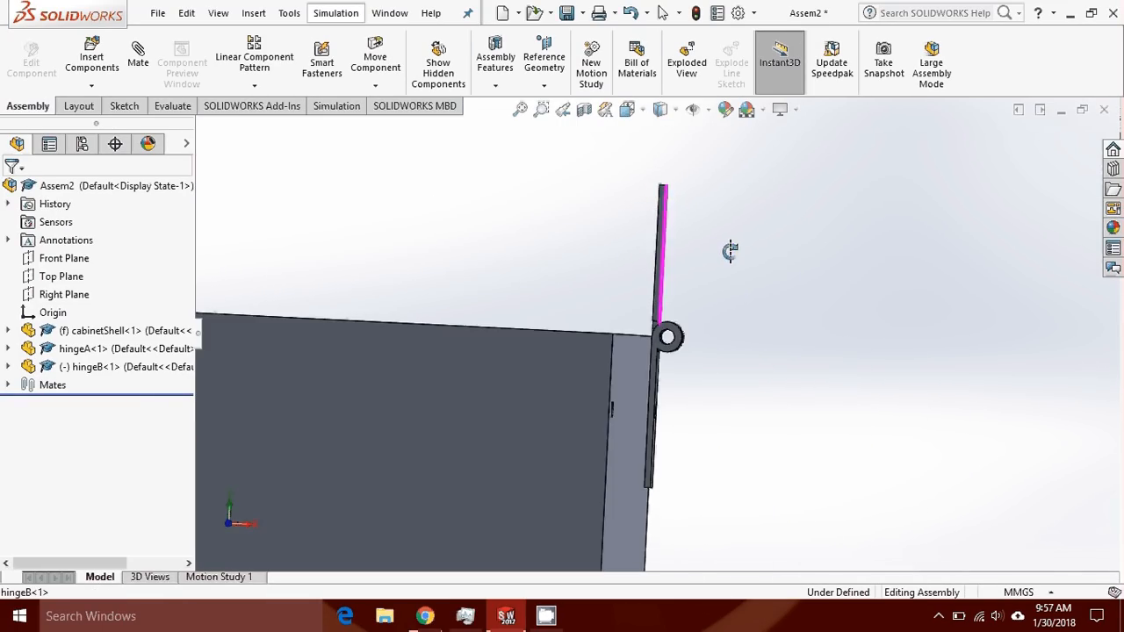
key(Escape)
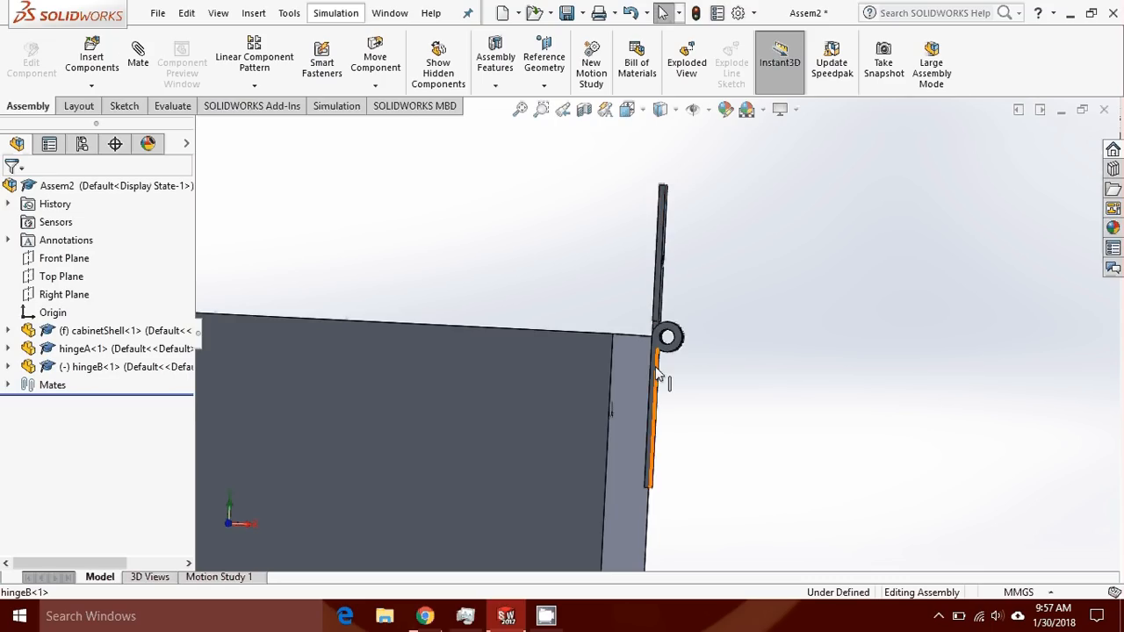
scroll(656, 369, down, 5)
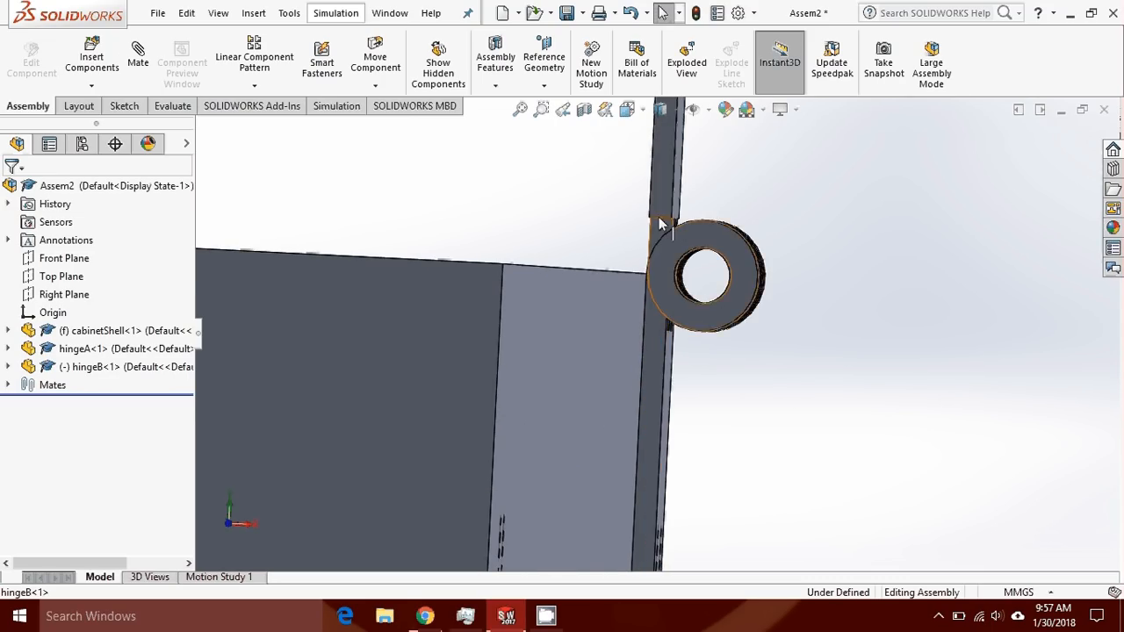
scroll(662, 224, up, 3)
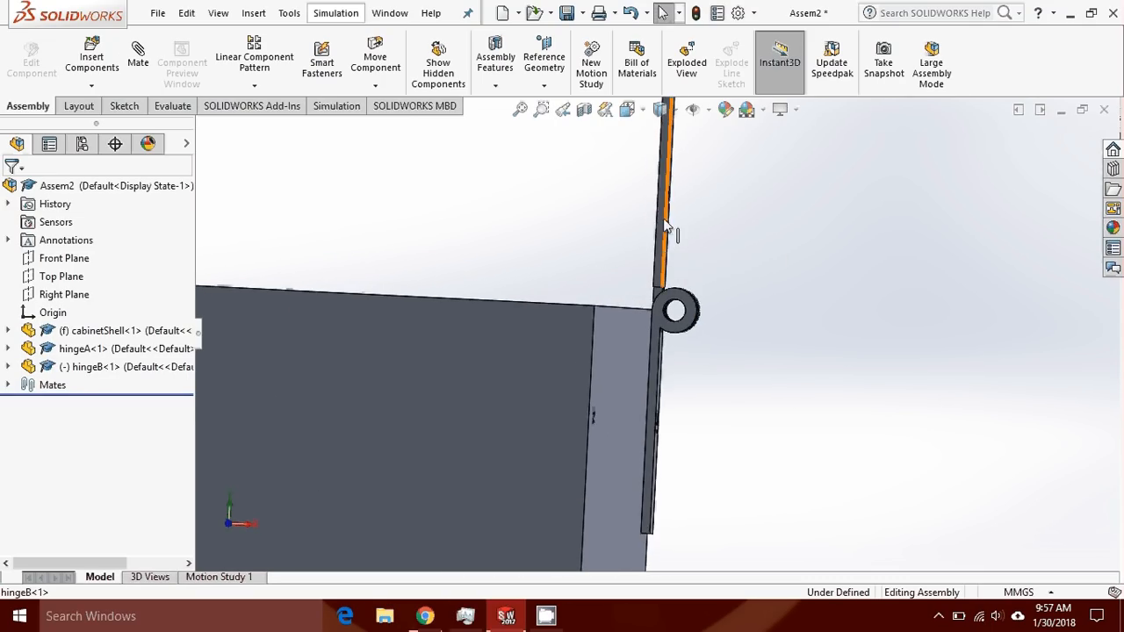
scroll(665, 231, down, 4)
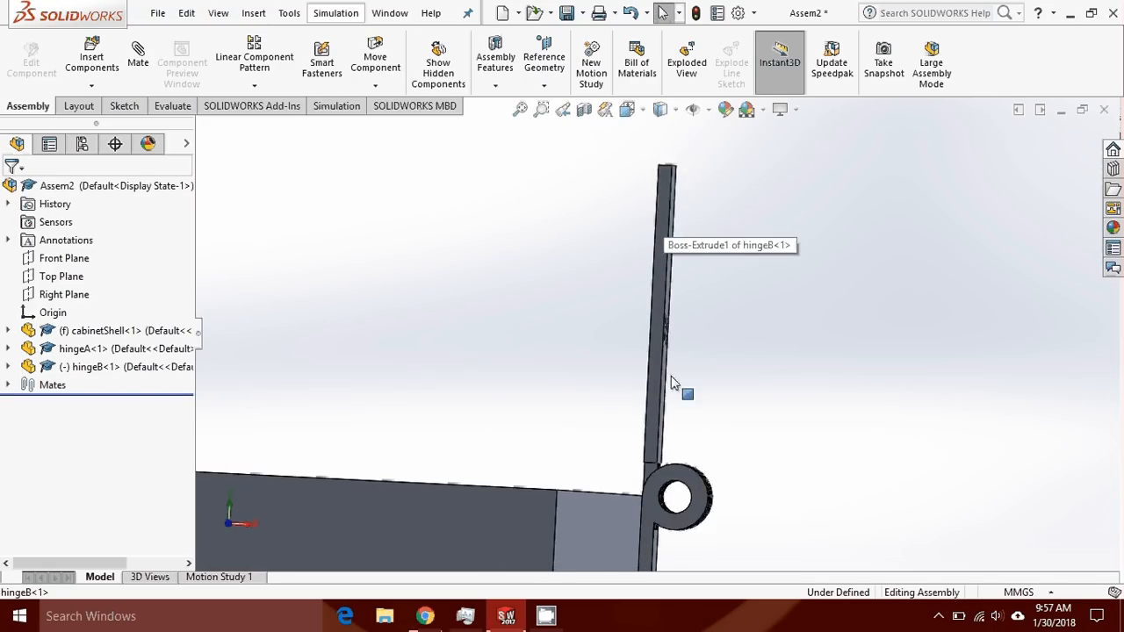
scroll(671, 383, up, 2)
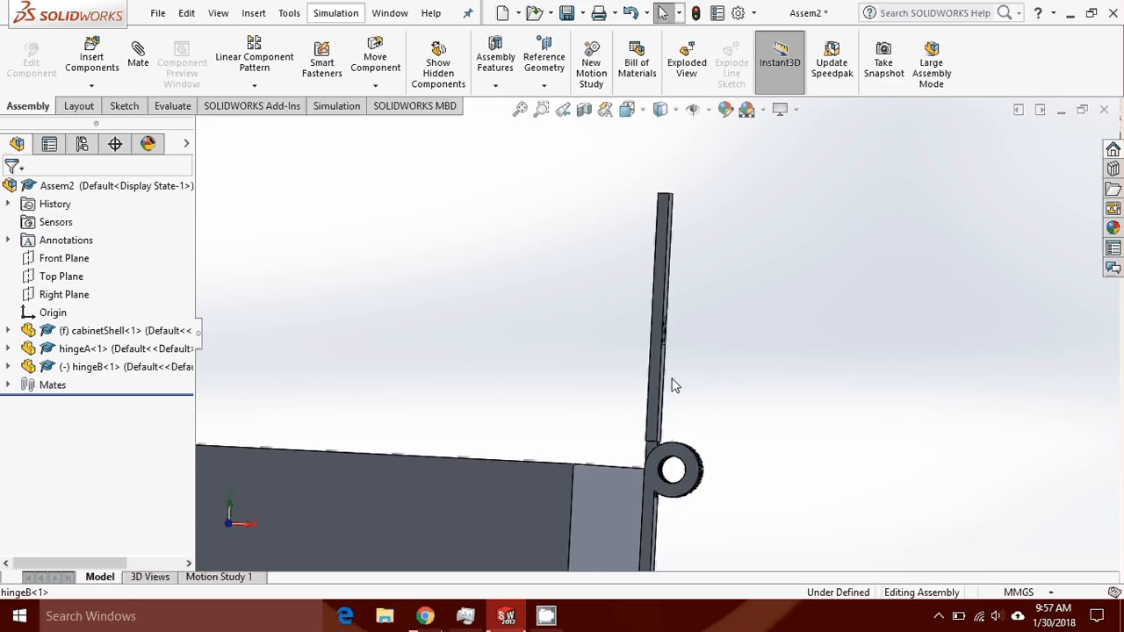
middle_drag(715, 378, 619, 349)
scroll(617, 415, up, 4)
scroll(592, 489, down, 3)
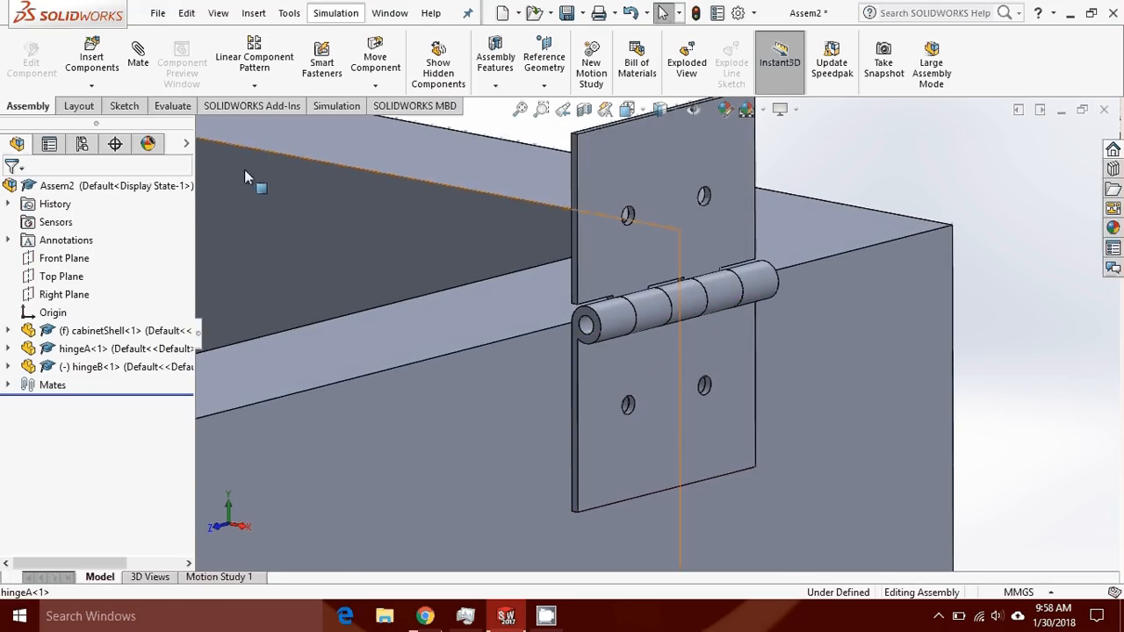
Insert the hingePin part and place it in the open space beside the hinge and cabinet shell
click(92, 57)
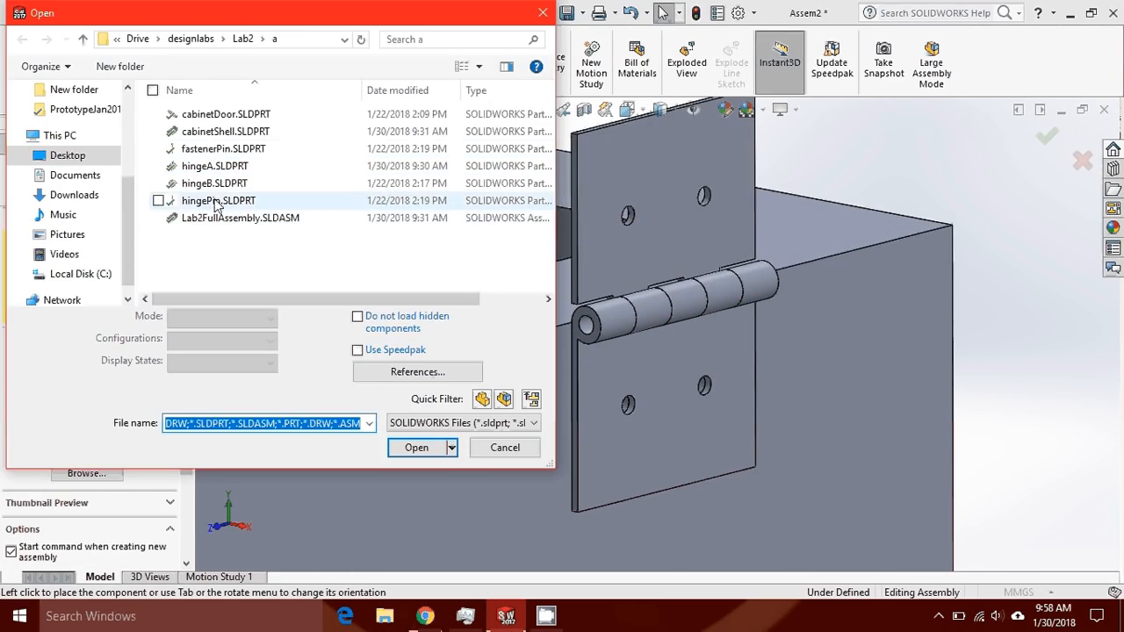
click(218, 200)
click(418, 422)
scroll(667, 378, up, 3)
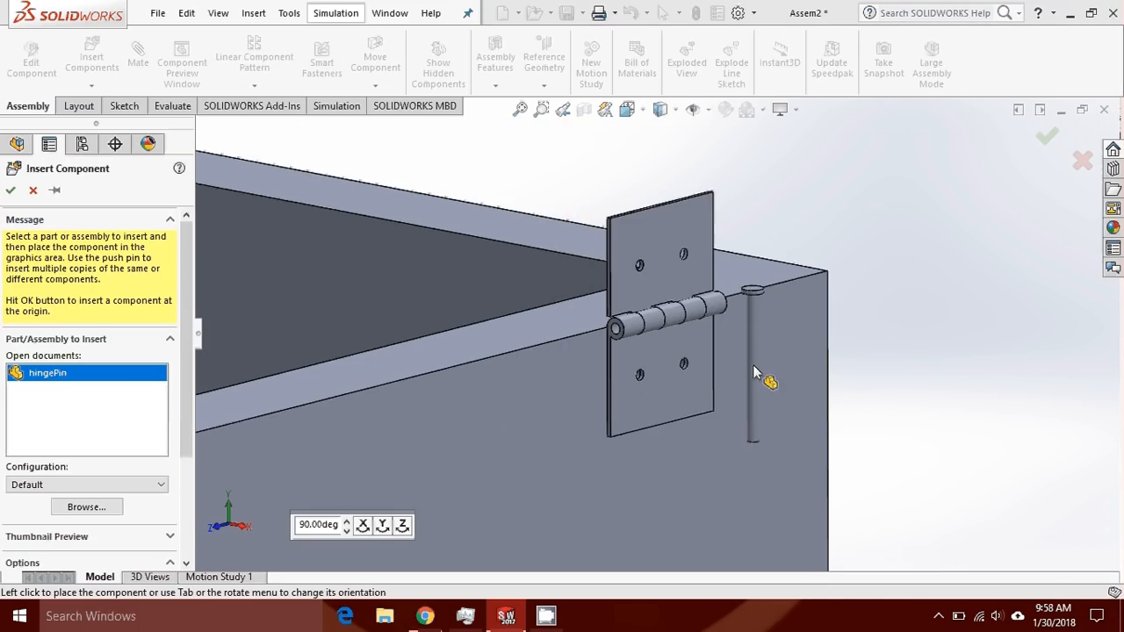
click(902, 353)
middle_drag(842, 305, 877, 317)
scroll(883, 324, down, 1)
scroll(876, 318, down, 1)
Add a concentric mate between the hingePin's shaft and the pin hole in hingeA's end knuckle
click(138, 59)
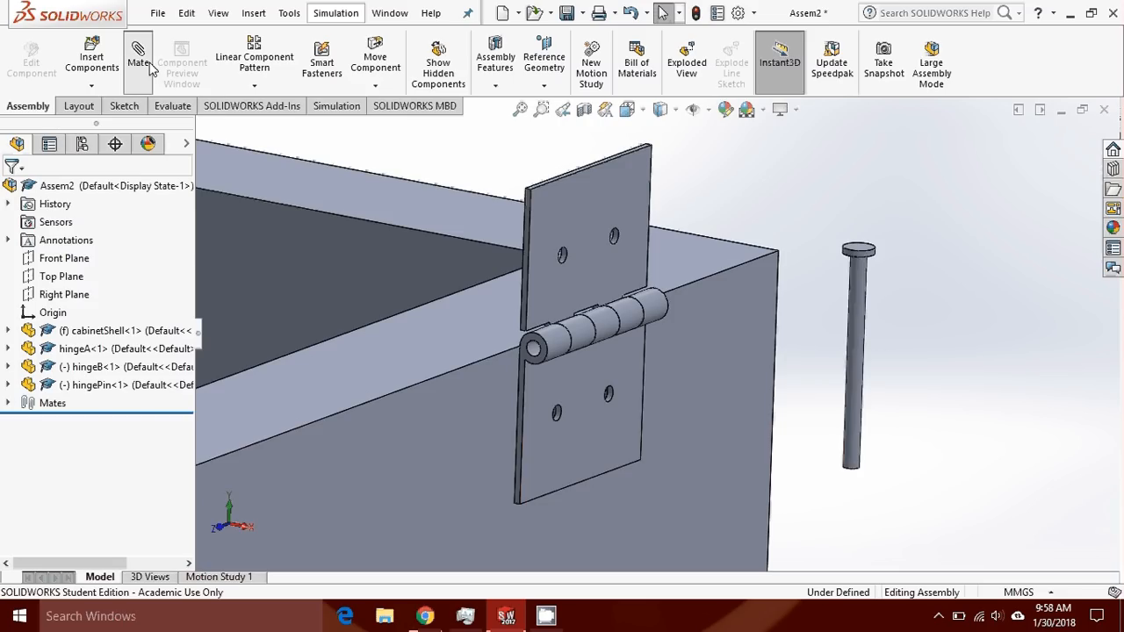
click(850, 341)
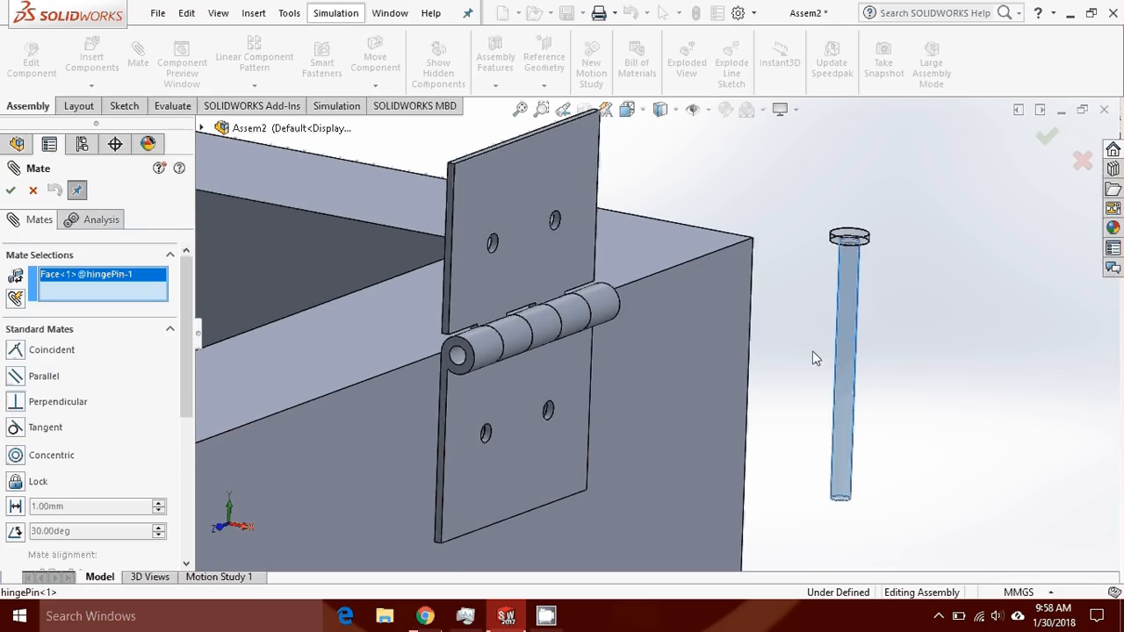
scroll(500, 352, down, 4)
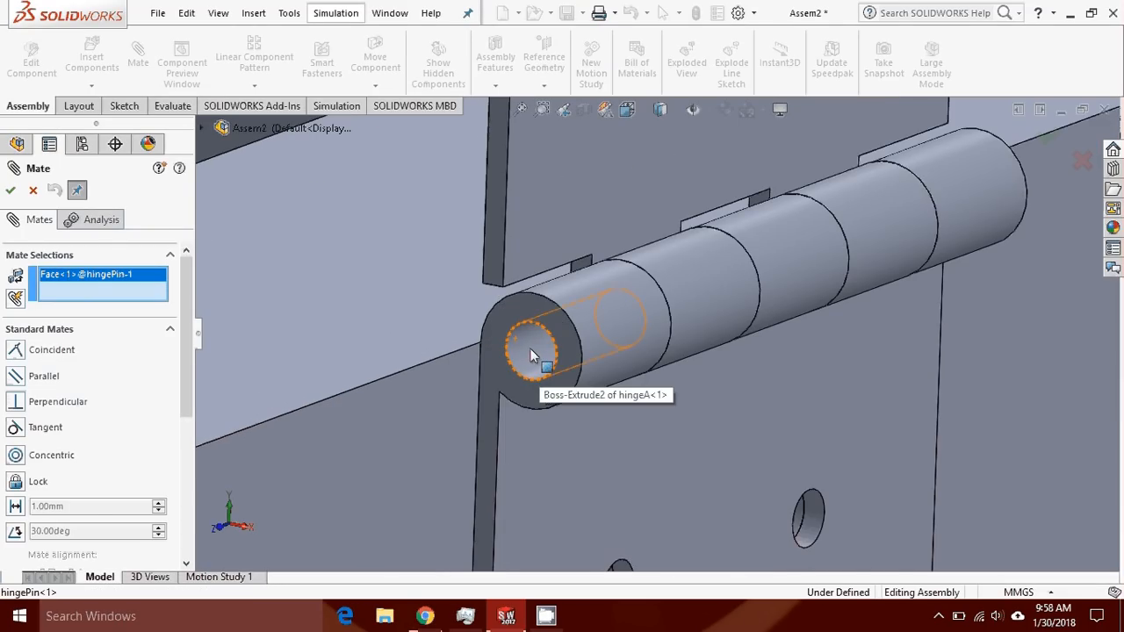
click(530, 349)
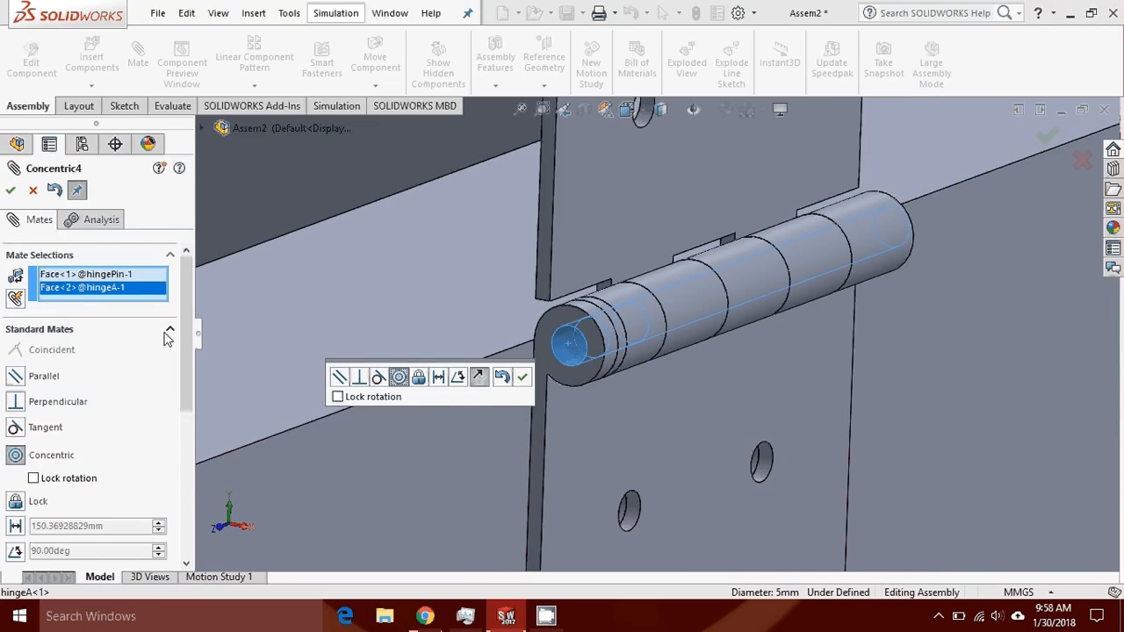
click(11, 190)
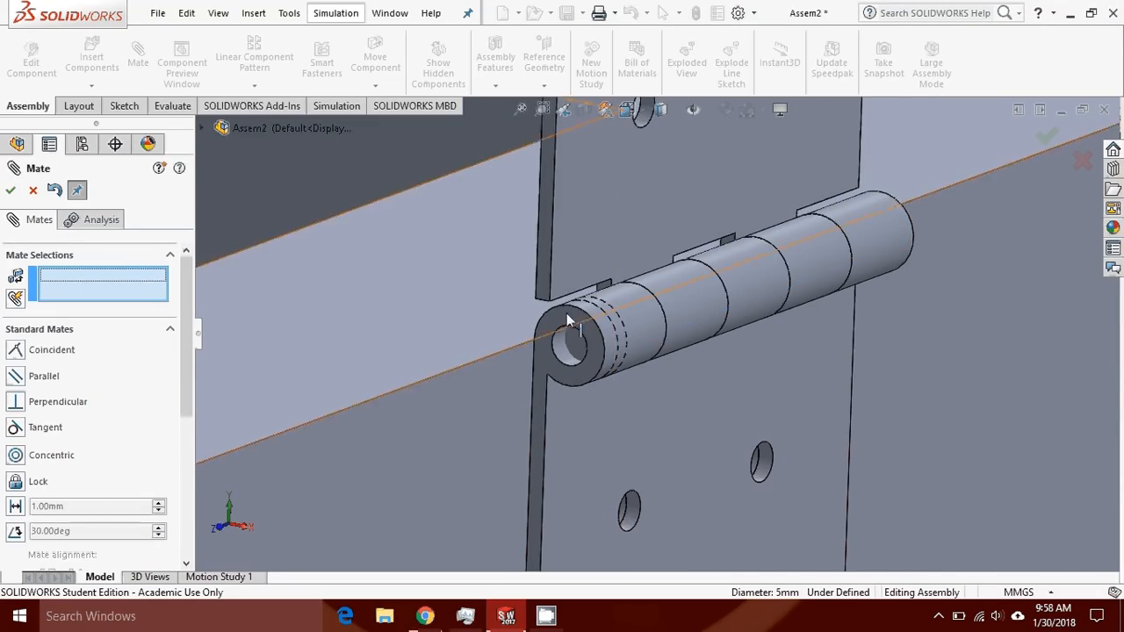
Slide the hinge pin out along its axis until its head and shaft are clear of the knuckles
middle_drag(860, 228, 696, 307)
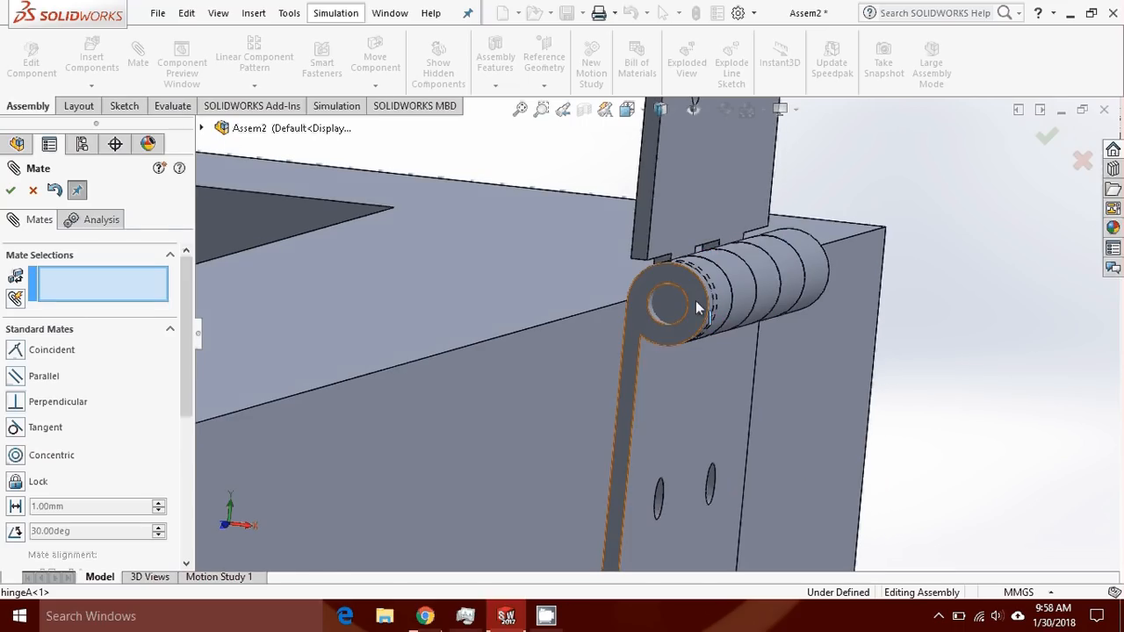
middle_drag(756, 260, 660, 325)
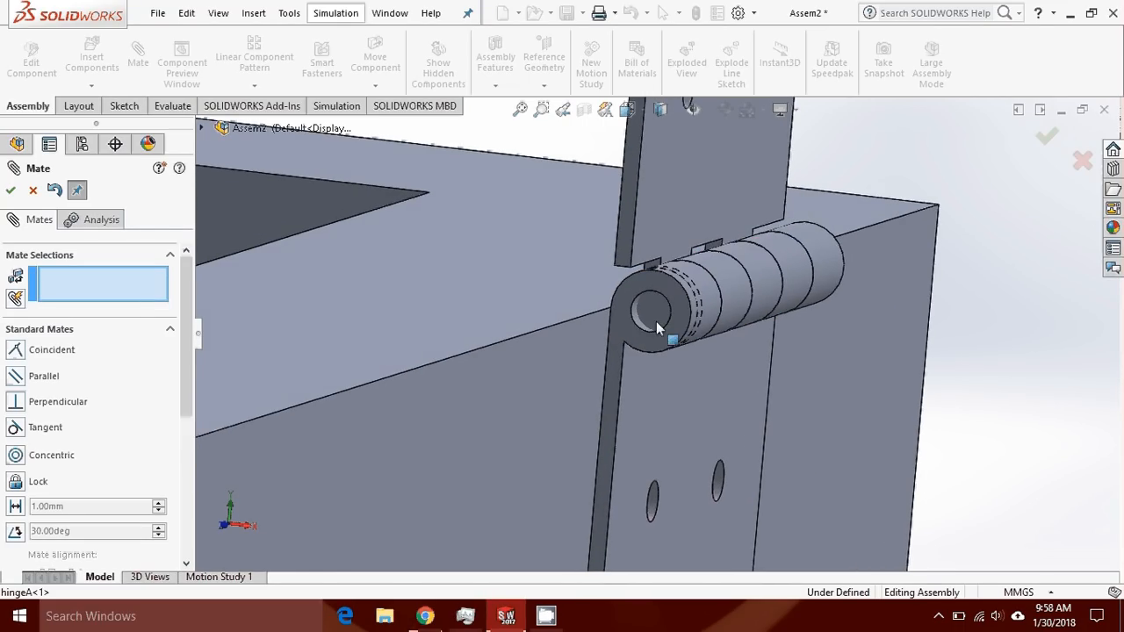
click(784, 253)
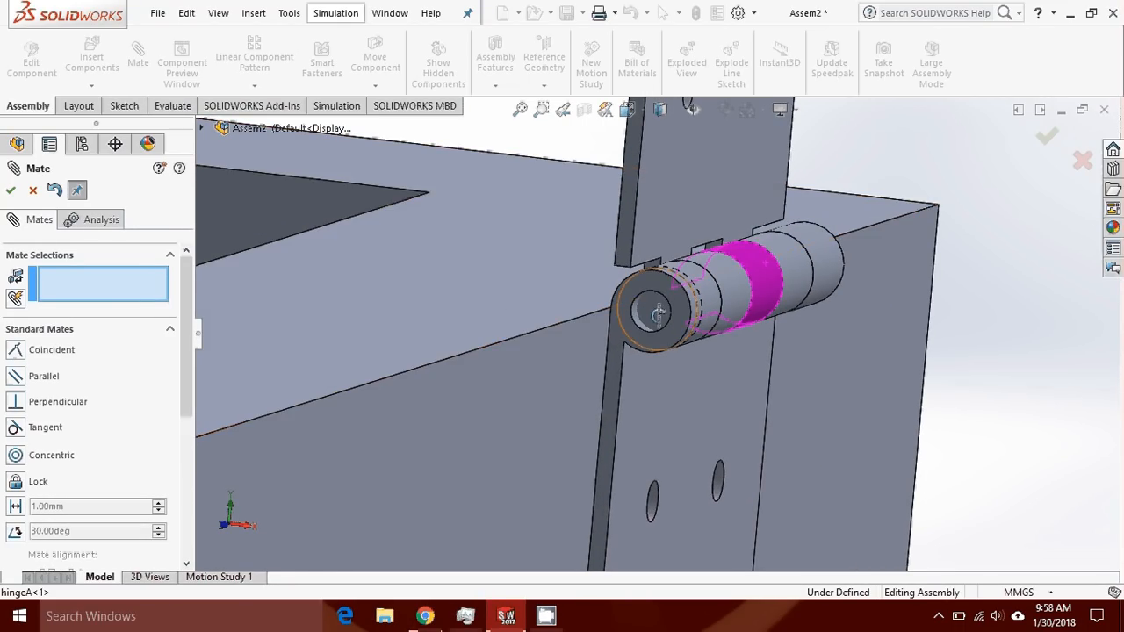
key(Escape)
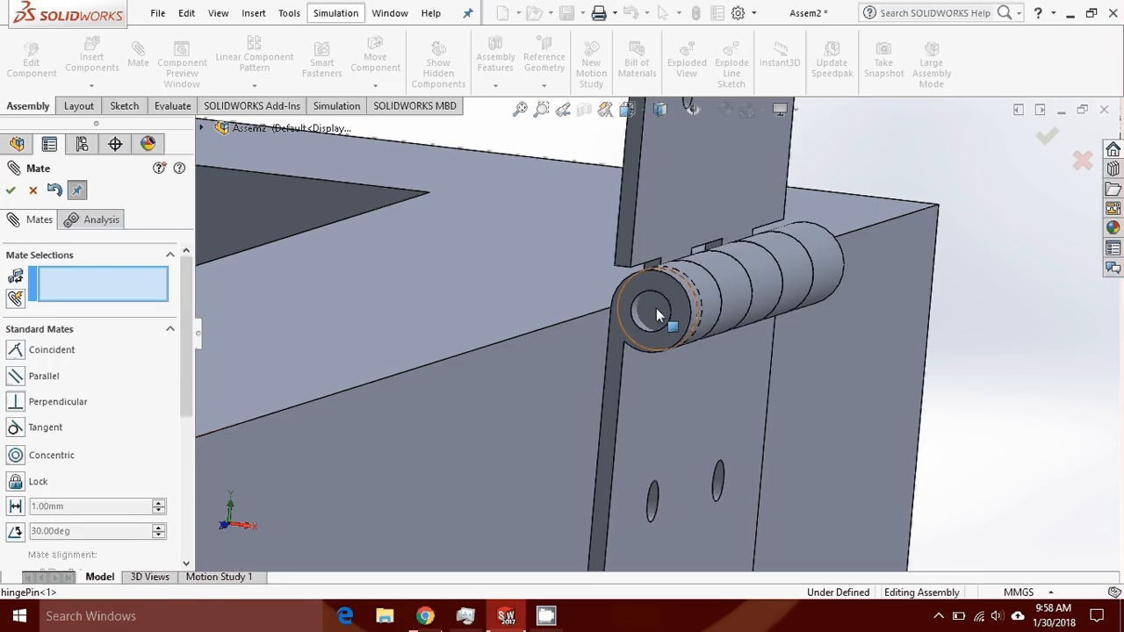
drag(657, 315, 460, 343)
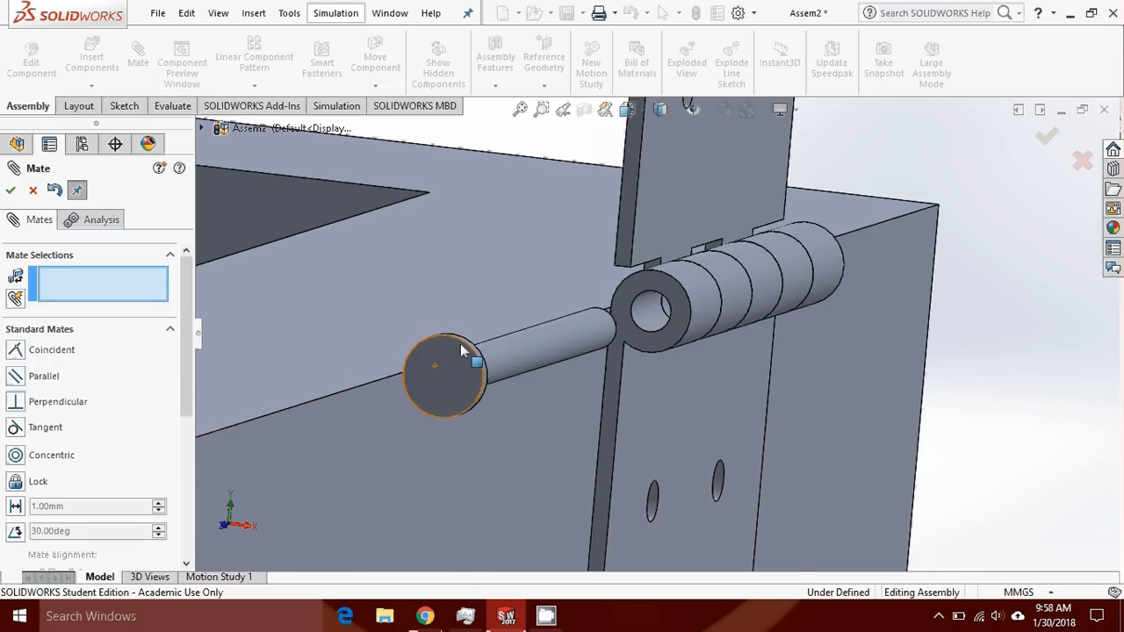
Add a coincident mate between the outer end face of hingeA's end knuckle and the underside of the pin's head
middle_drag(528, 253, 509, 270)
scroll(518, 328, down, 4)
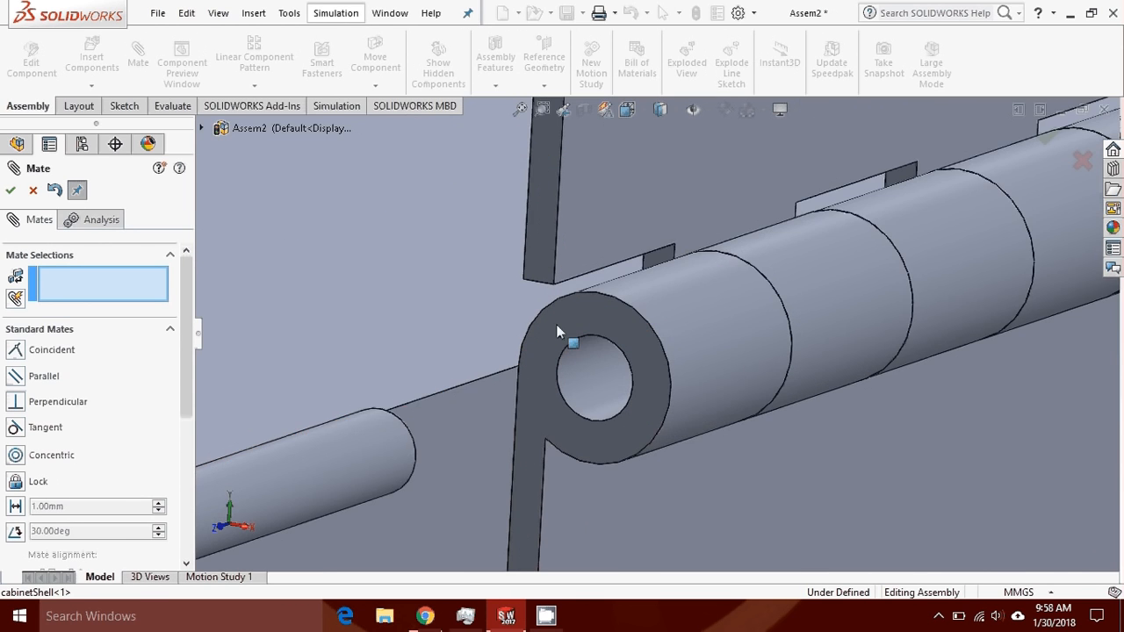
scroll(562, 324, up, 4)
scroll(491, 345, down, 4)
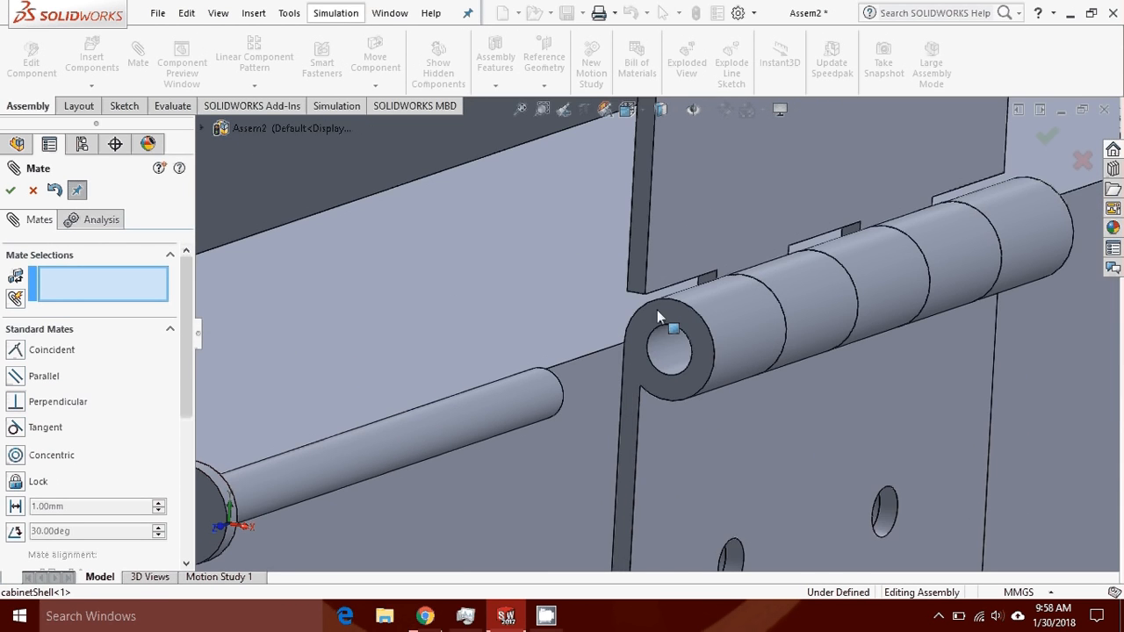
click(663, 312)
middle_drag(647, 333, 576, 394)
scroll(564, 391, down, 1)
scroll(527, 393, up, 3)
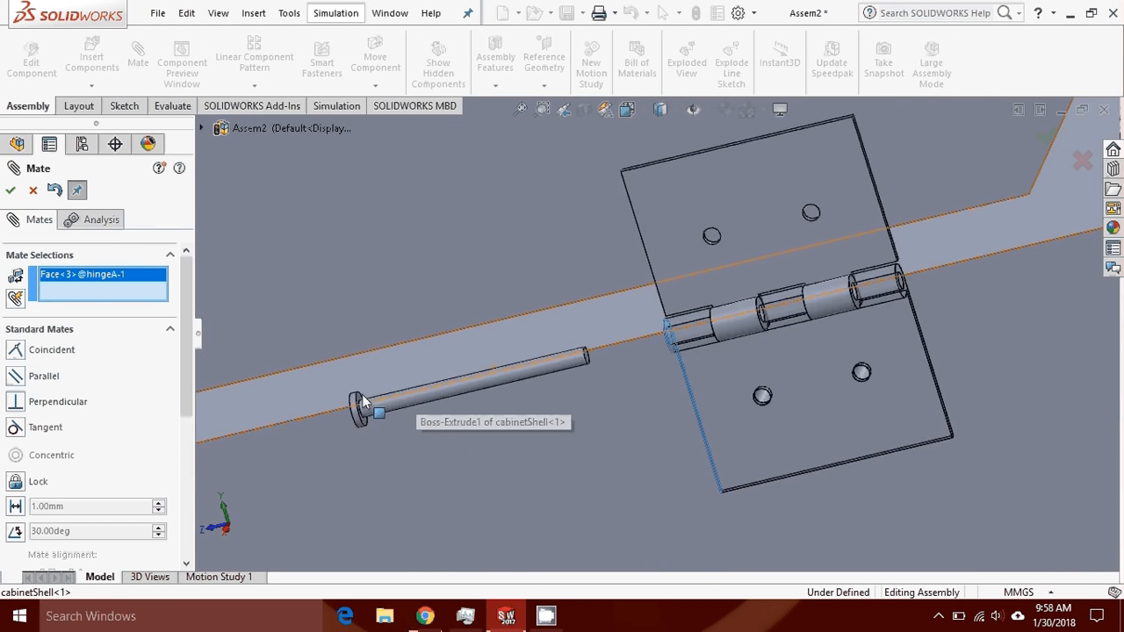
scroll(364, 400, down, 5)
click(514, 373)
scroll(514, 371, down, 2)
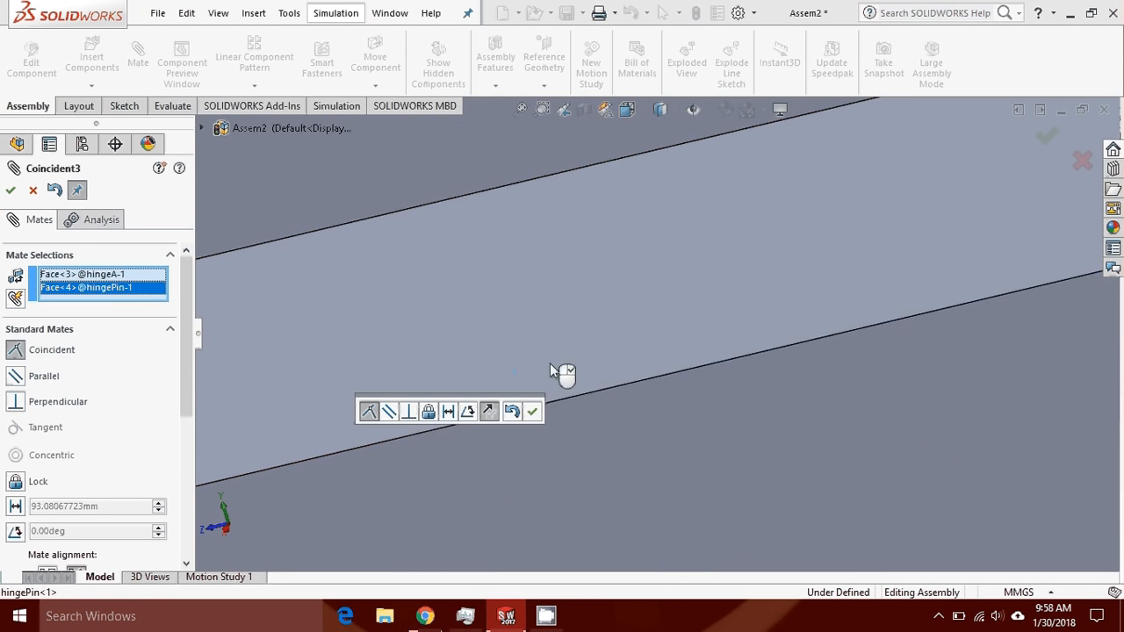
scroll(550, 363, up, 6)
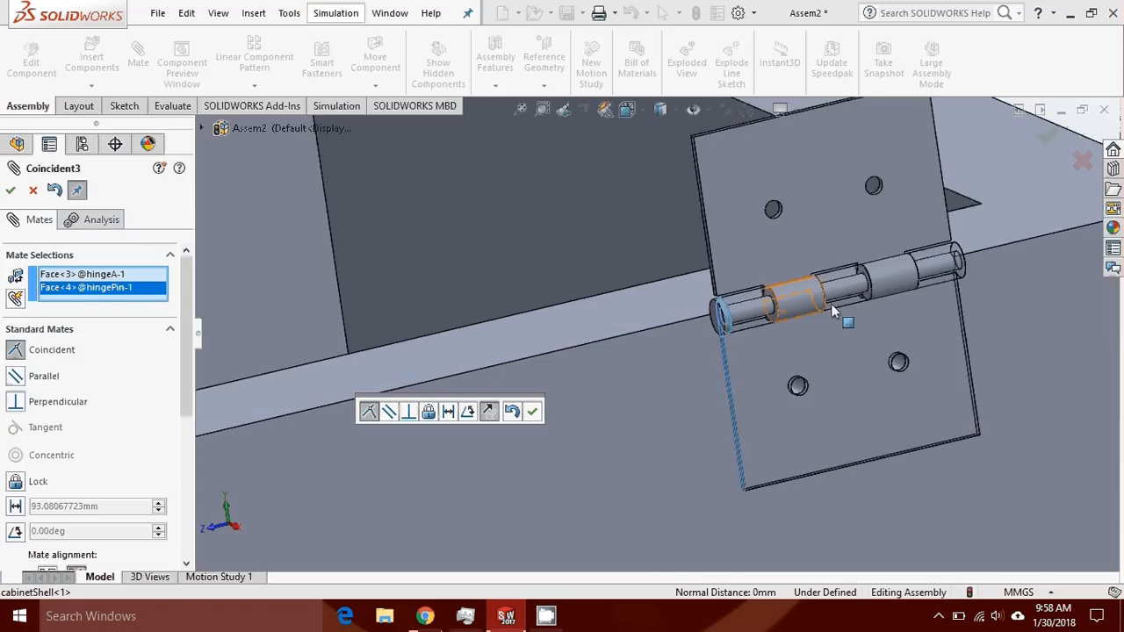
scroll(812, 311, down, 5)
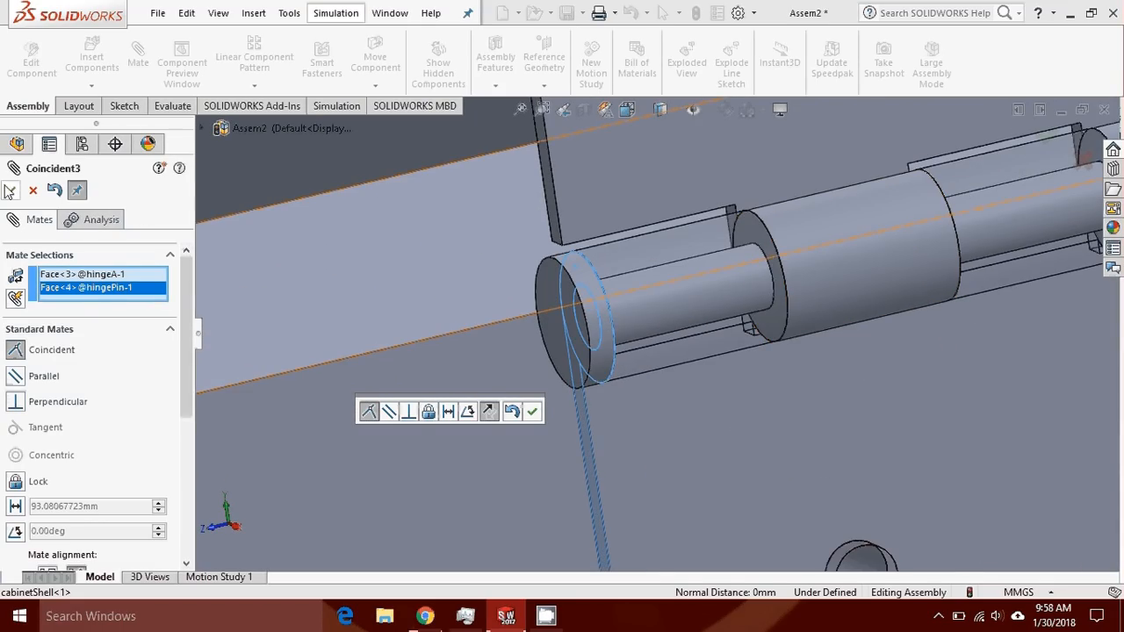
click(9, 191)
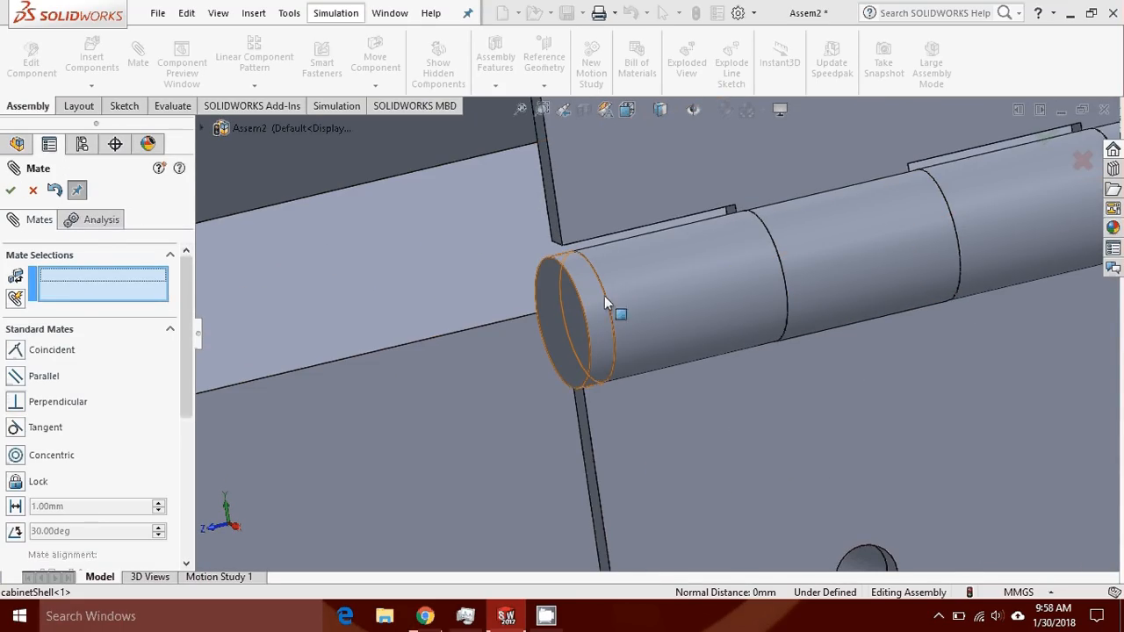
scroll(633, 294, up, 5)
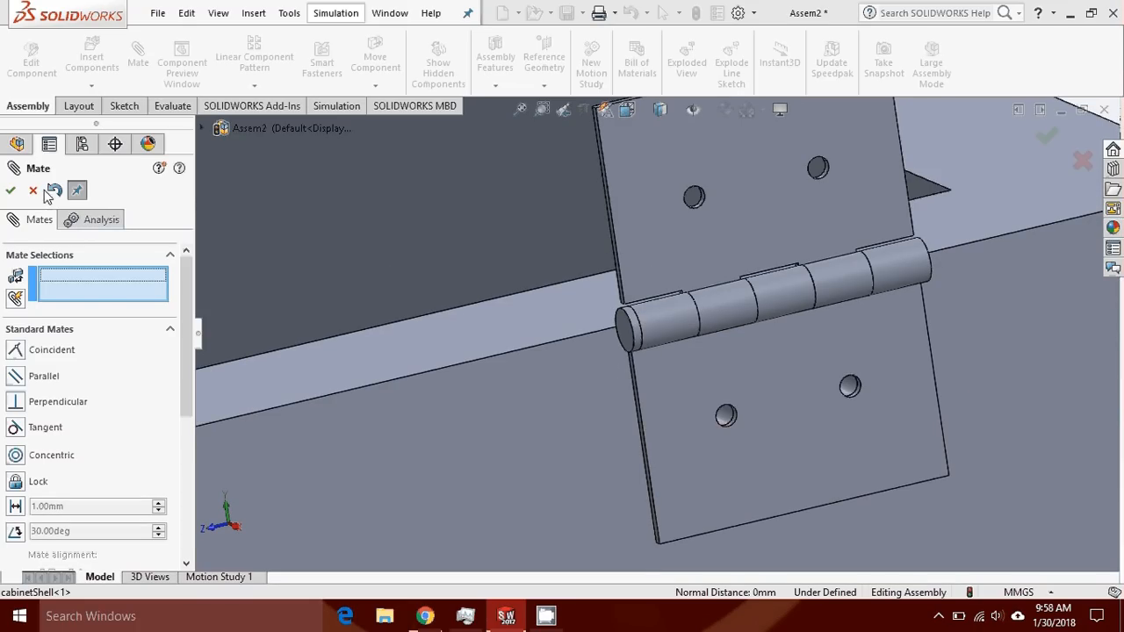
click(34, 190)
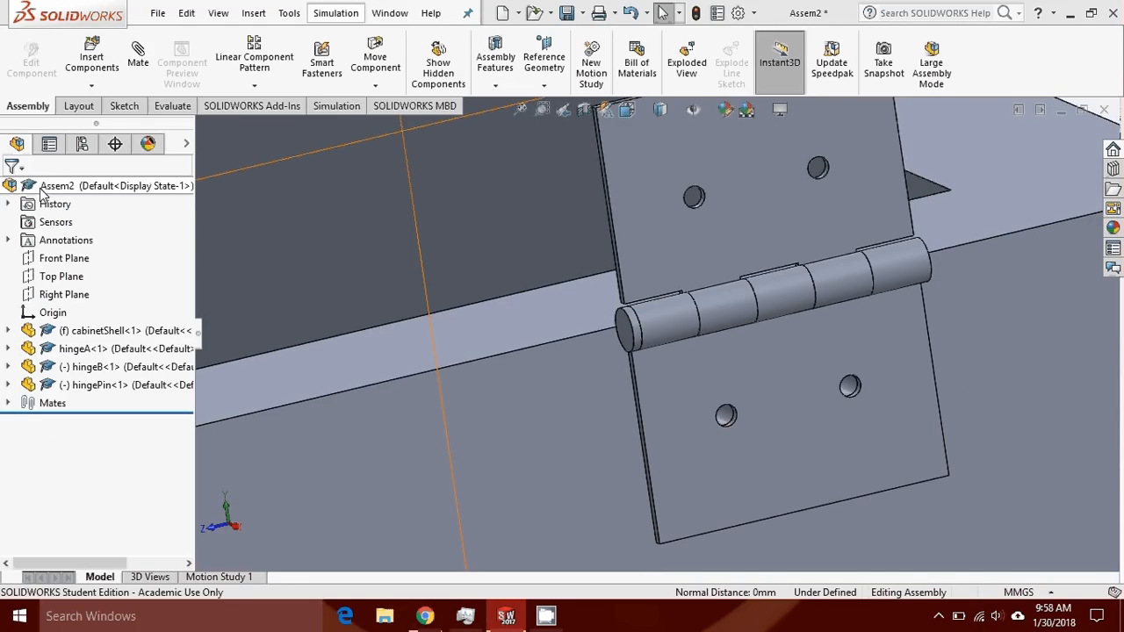
Insert the cabinetDoor part and place it above the cabinet shell
scroll(538, 215, up, 6)
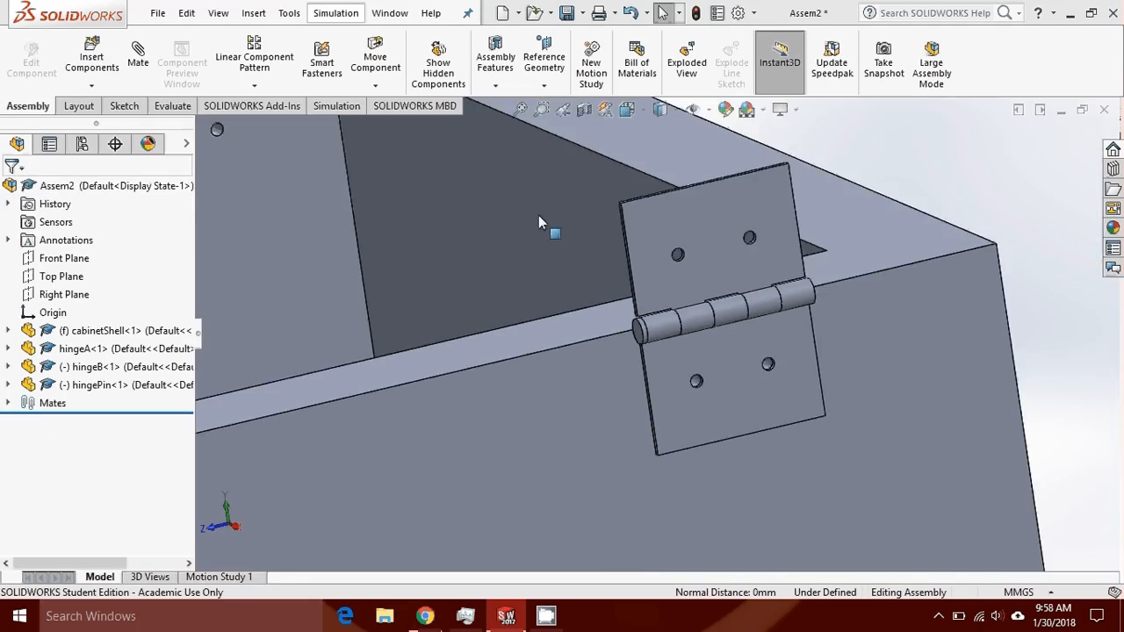
click(91, 55)
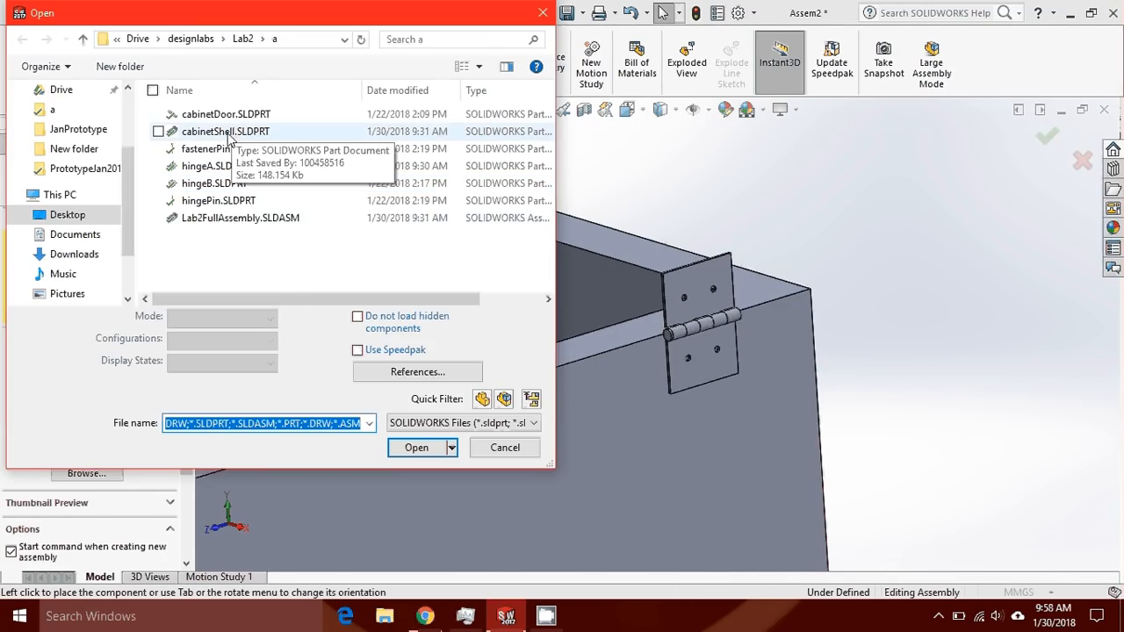
click(220, 114)
click(417, 422)
scroll(584, 345, up, 3)
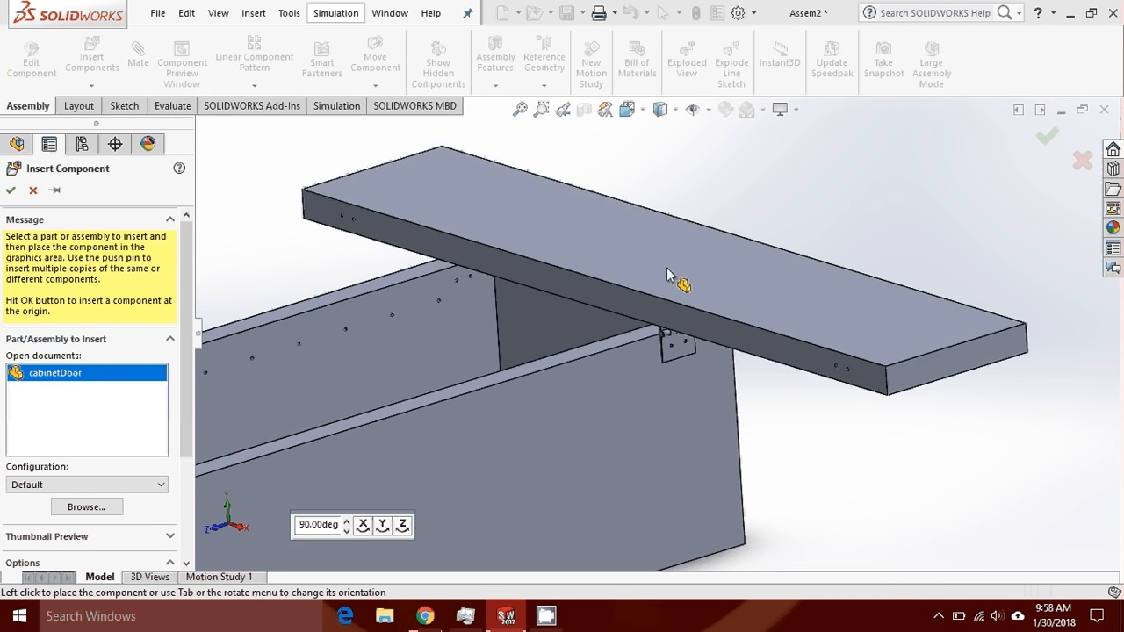
click(582, 251)
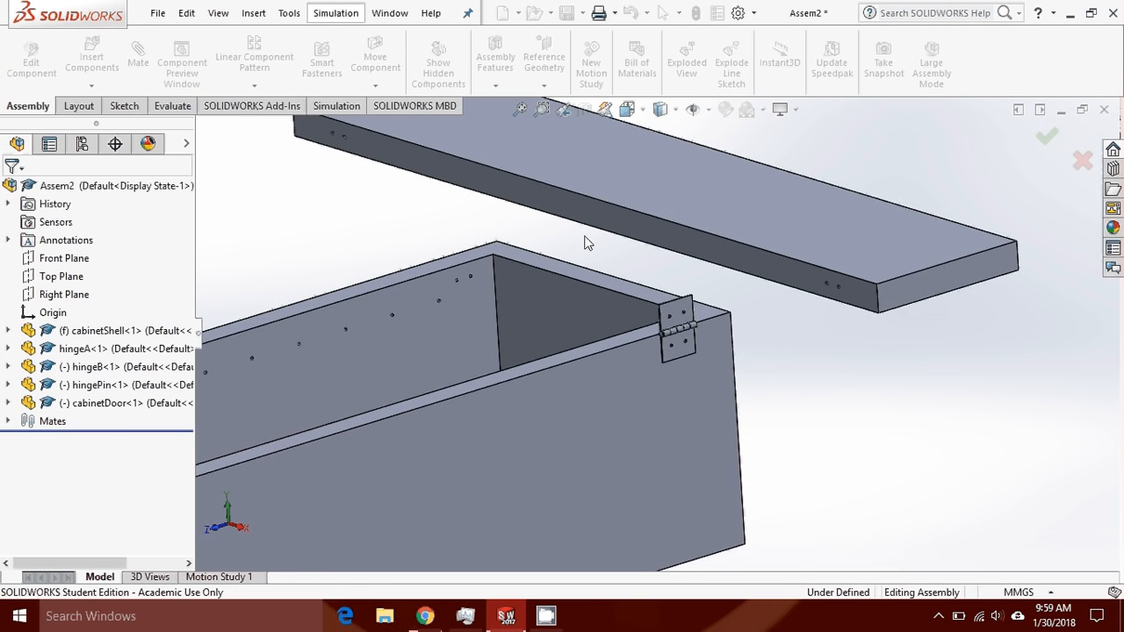
Turn the cabinet door about the vertical axis with the move triad to run along the shell's length, and shift it along Z over the opening
scroll(640, 202, down, 2)
right_click(648, 205)
click(698, 283)
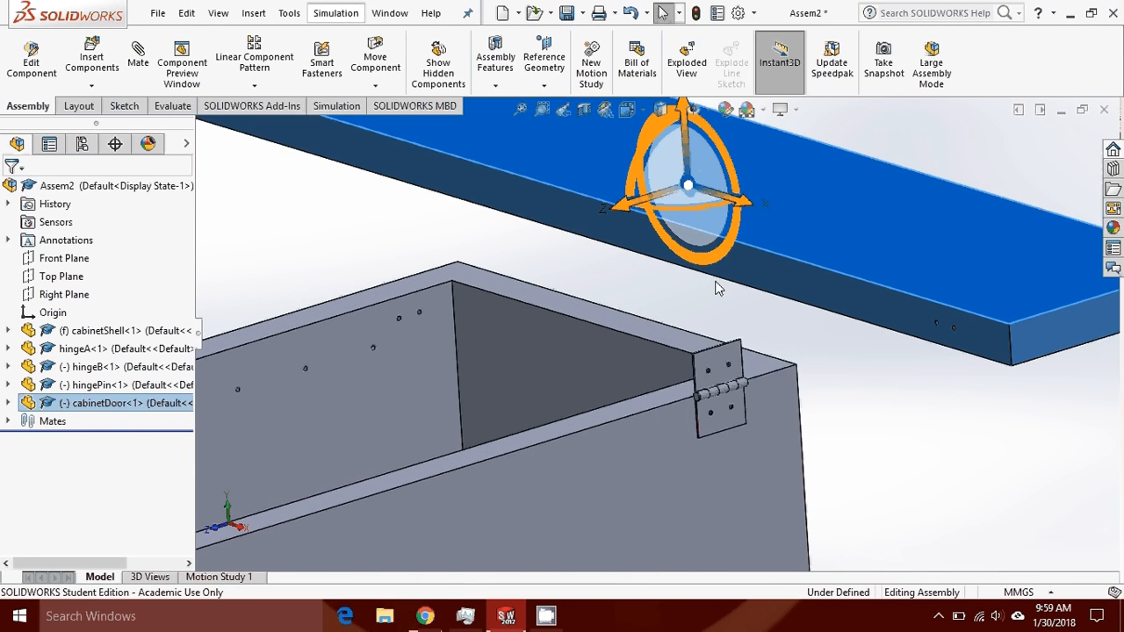
drag(665, 211, 733, 198)
drag(620, 201, 227, 351)
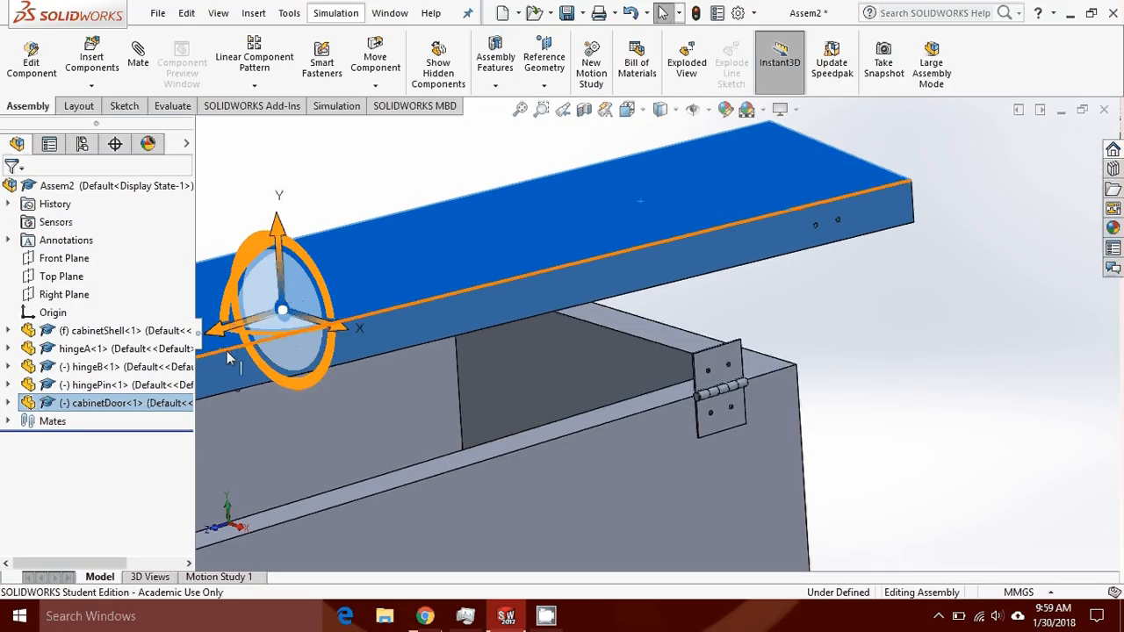
click(420, 162)
Add a concentric mate between the door-edge hole farther from the door's end and the matching screw hole in the hingeB plate
click(139, 61)
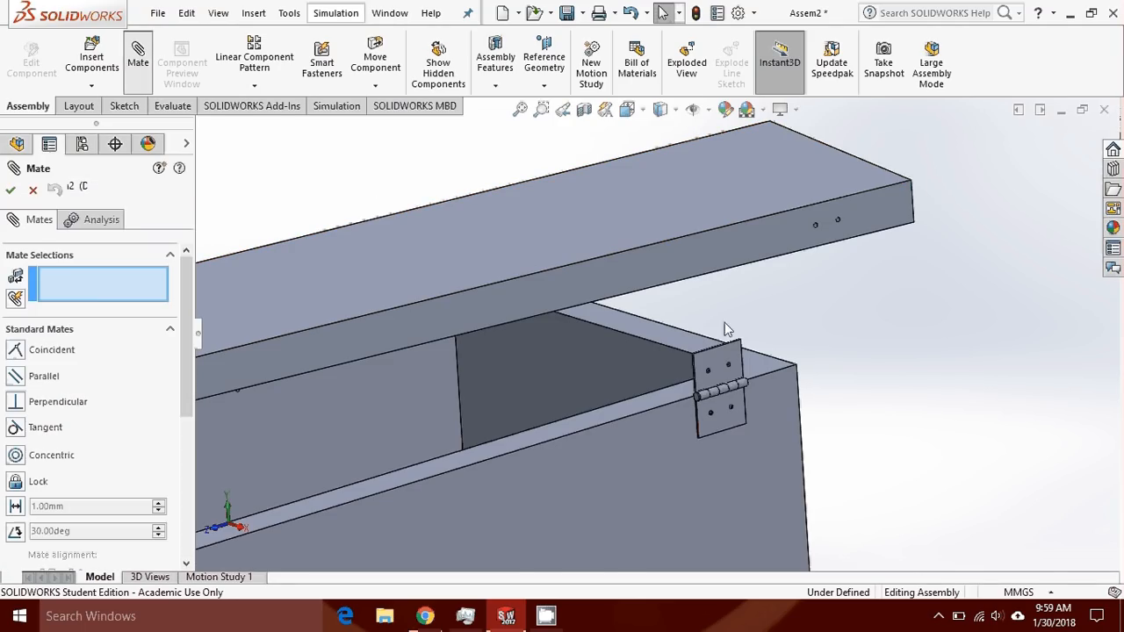
scroll(779, 224, down, 3)
scroll(773, 237, down, 5)
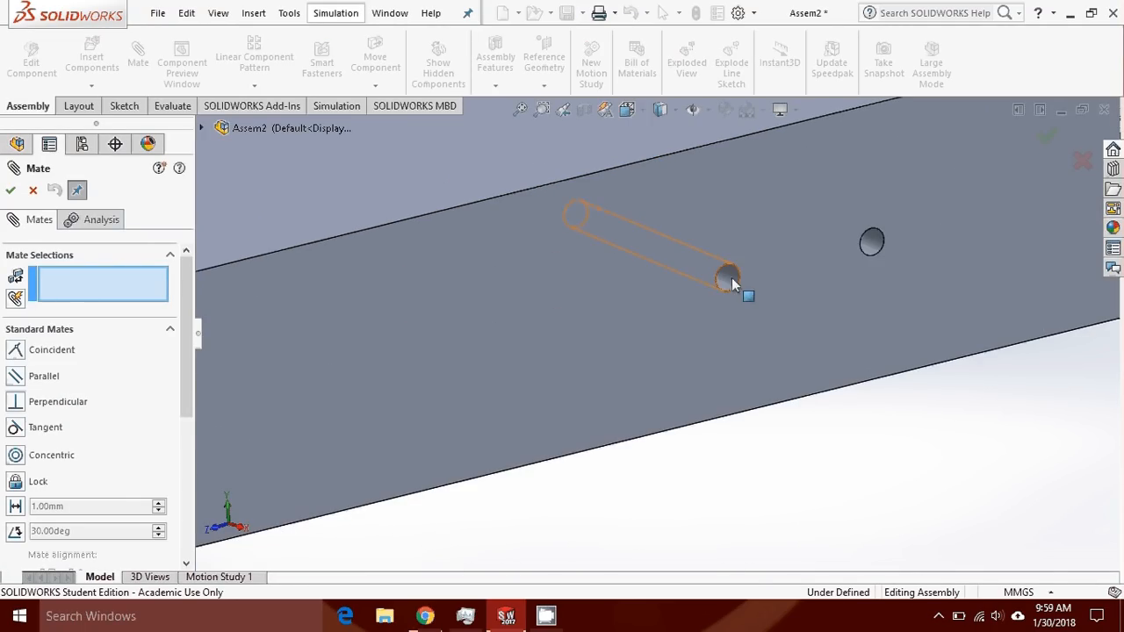
click(729, 278)
scroll(731, 274, up, 5)
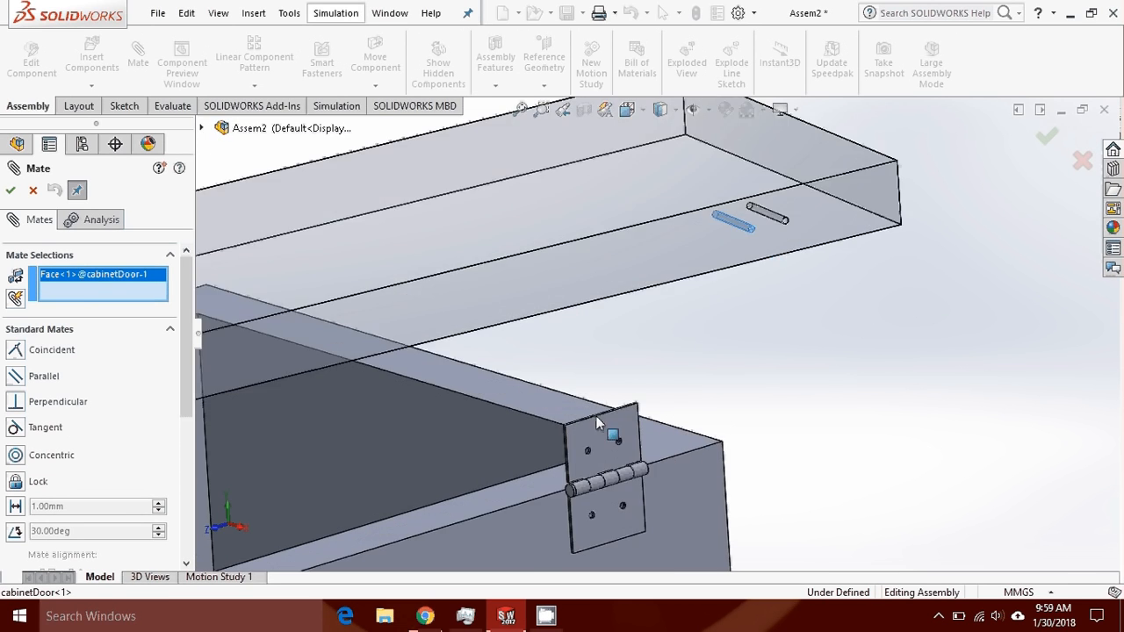
scroll(591, 468, down, 6)
scroll(614, 436, down, 2)
click(660, 376)
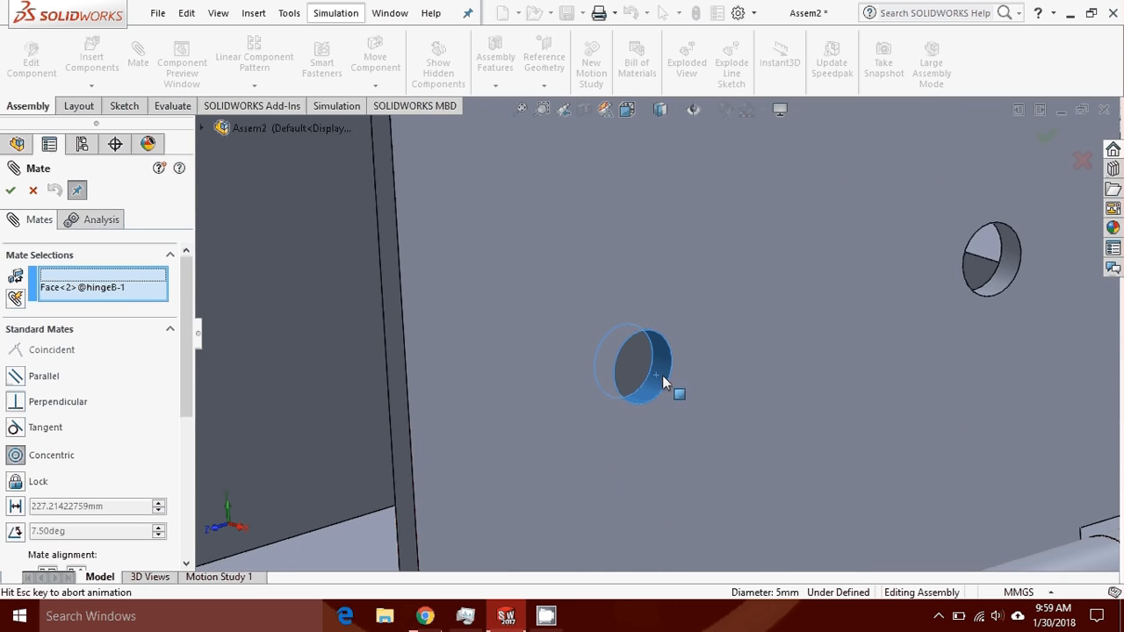
scroll(671, 374, up, 4)
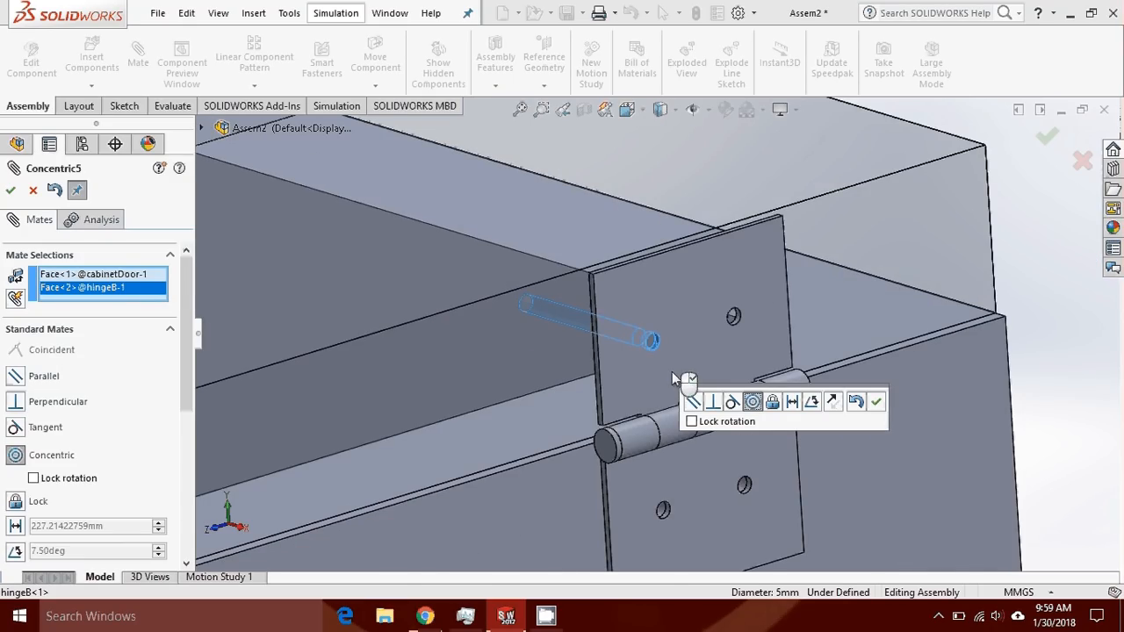
scroll(651, 308, down, 2)
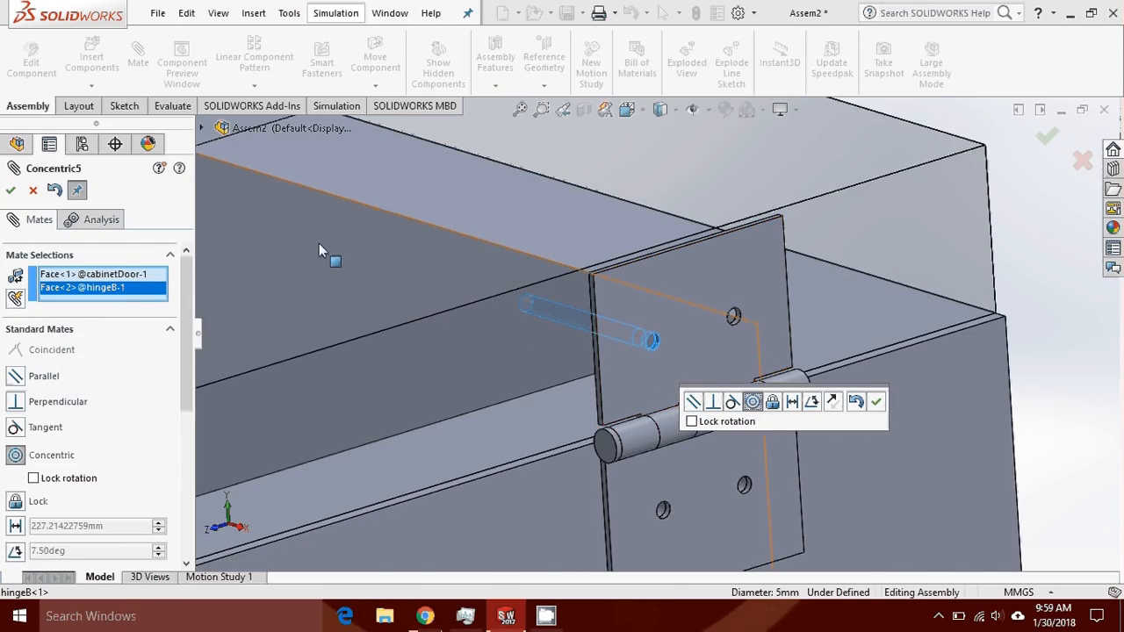
click(11, 191)
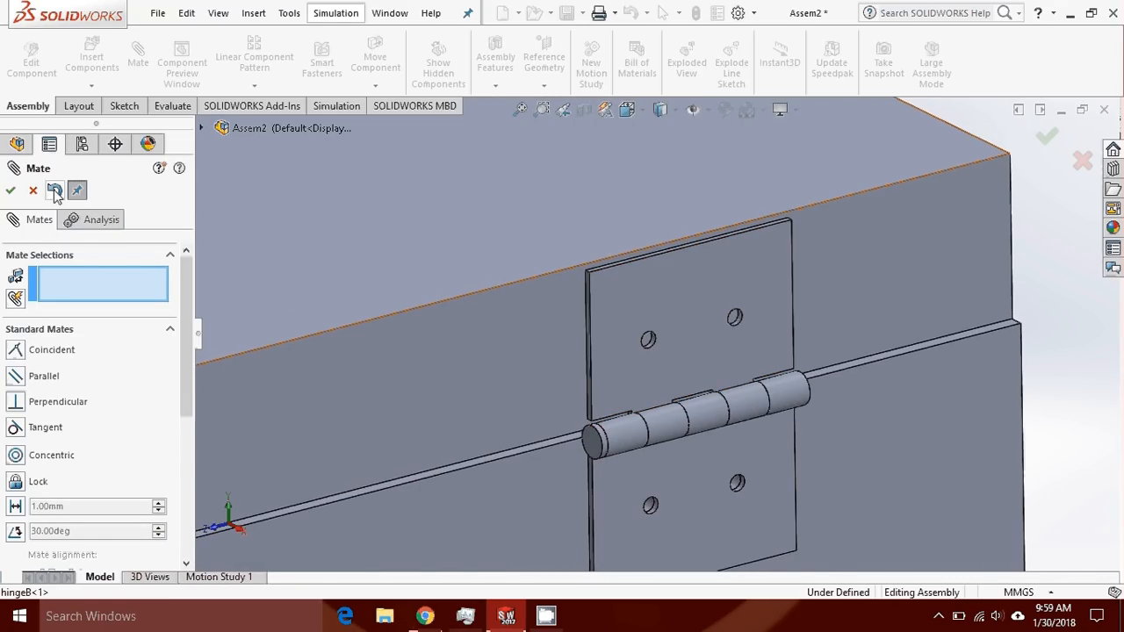
scroll(713, 305, down, 4)
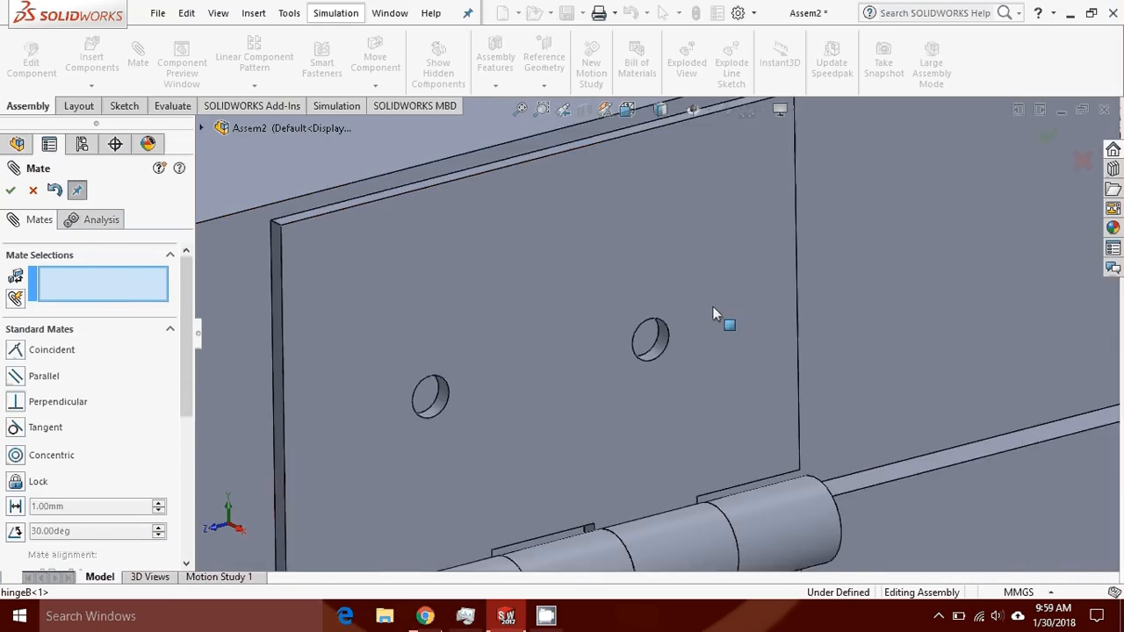
Add a concentric mate between the door-edge hole nearer the door's end and the matching screw hole in the hingeB plate
middle_drag(713, 306, 675, 271)
scroll(646, 334, down, 5)
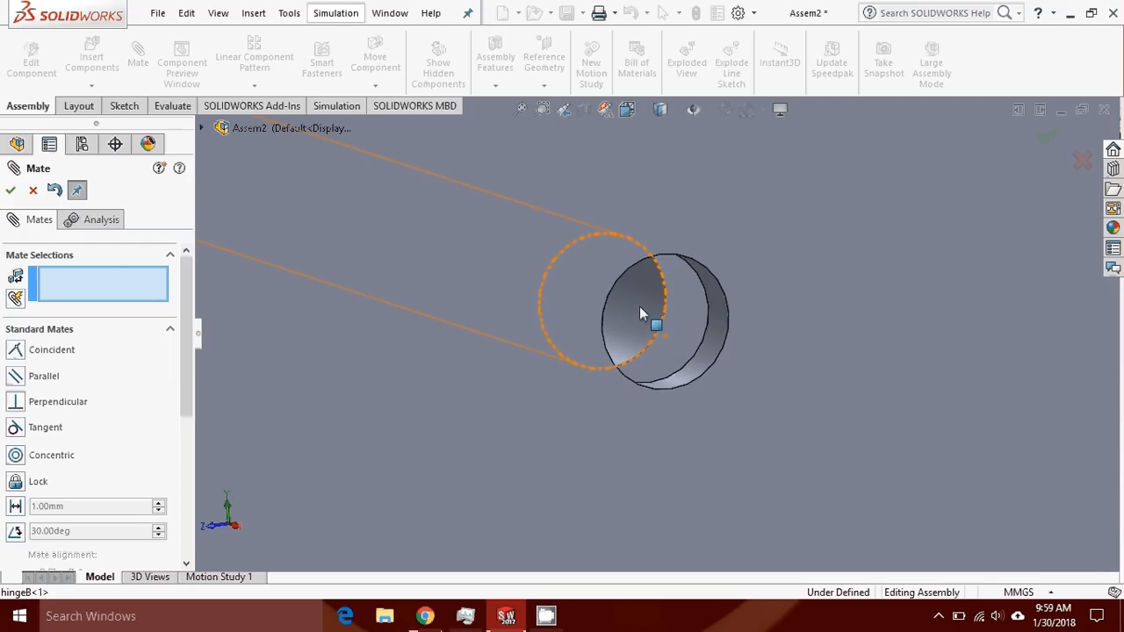
click(640, 308)
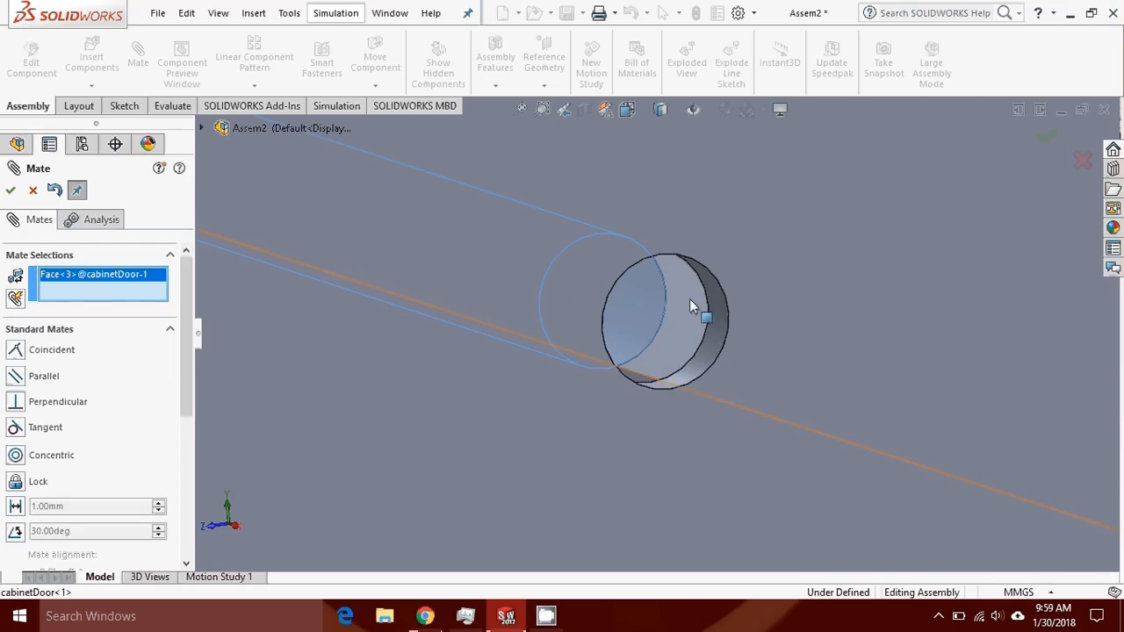
click(718, 310)
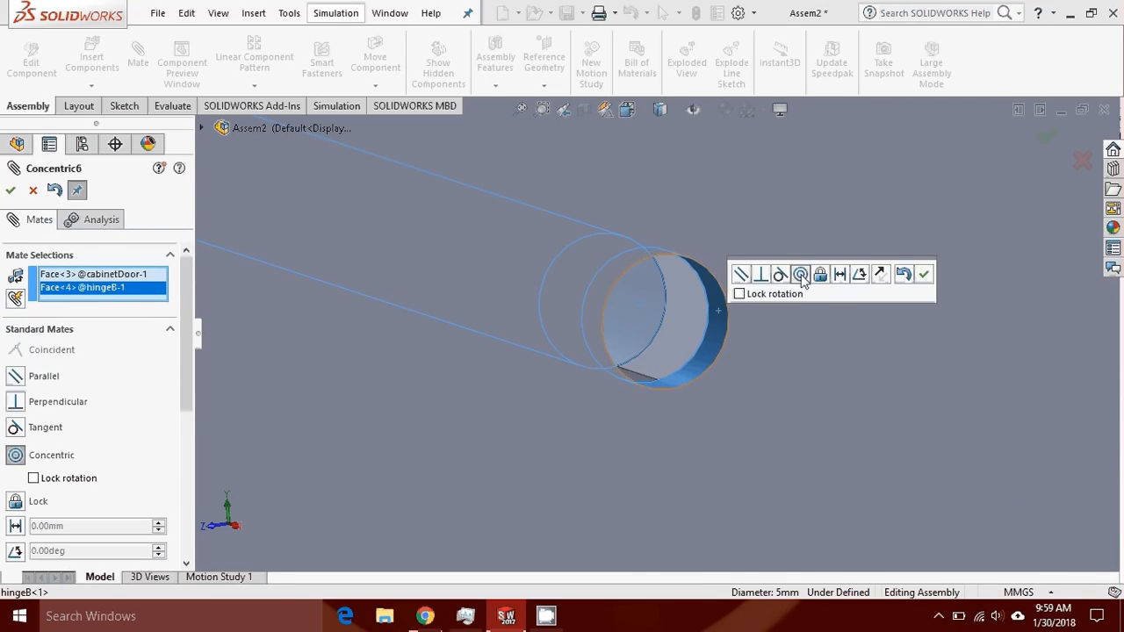
click(925, 276)
Start a mate with the cabinet door's hinge-side edge face selected, and hide the cabinetDoor component to expose the back of hingeB
scroll(800, 274, up, 8)
middle_drag(728, 236, 354, 235)
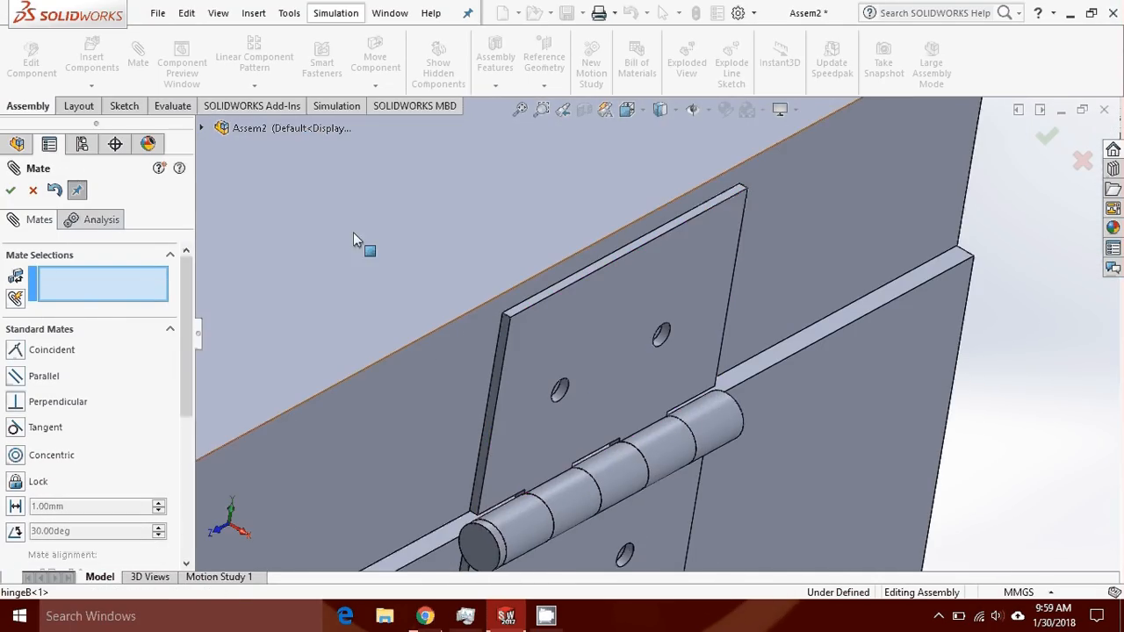
middle_drag(481, 321, 504, 268)
scroll(479, 322, down, 1)
scroll(480, 322, up, 5)
scroll(588, 360, down, 4)
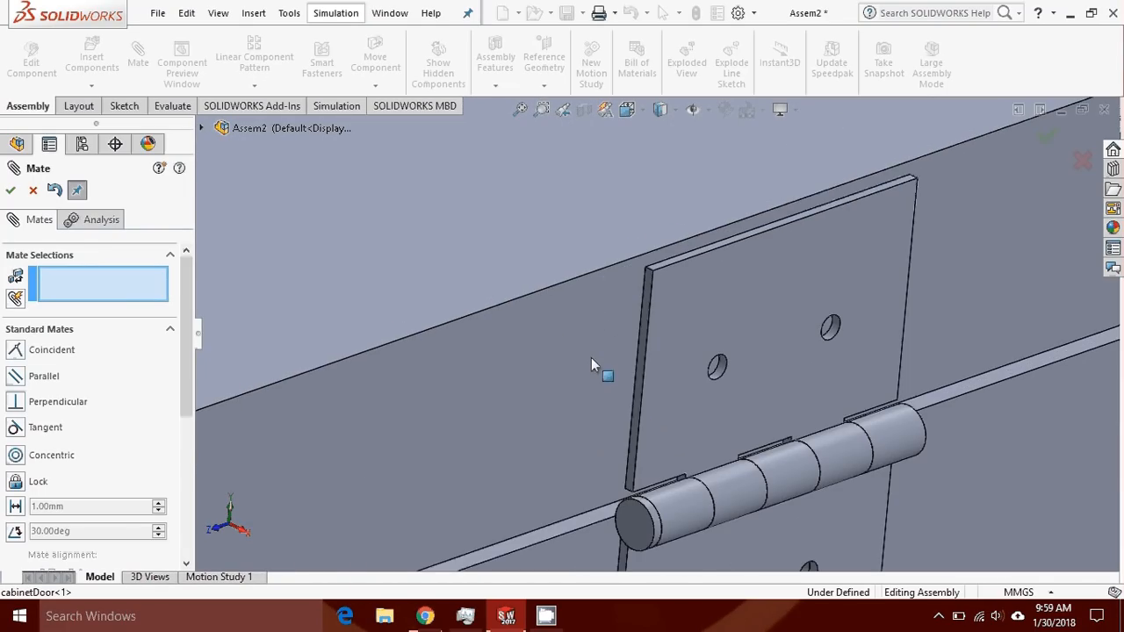
click(593, 339)
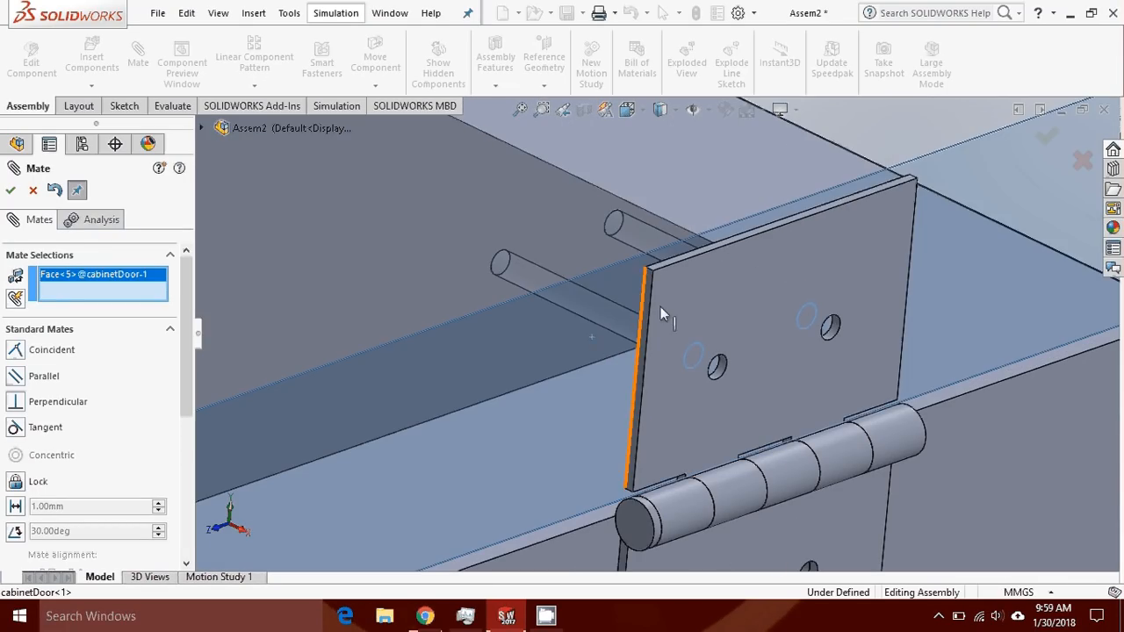
scroll(573, 265, up, 3)
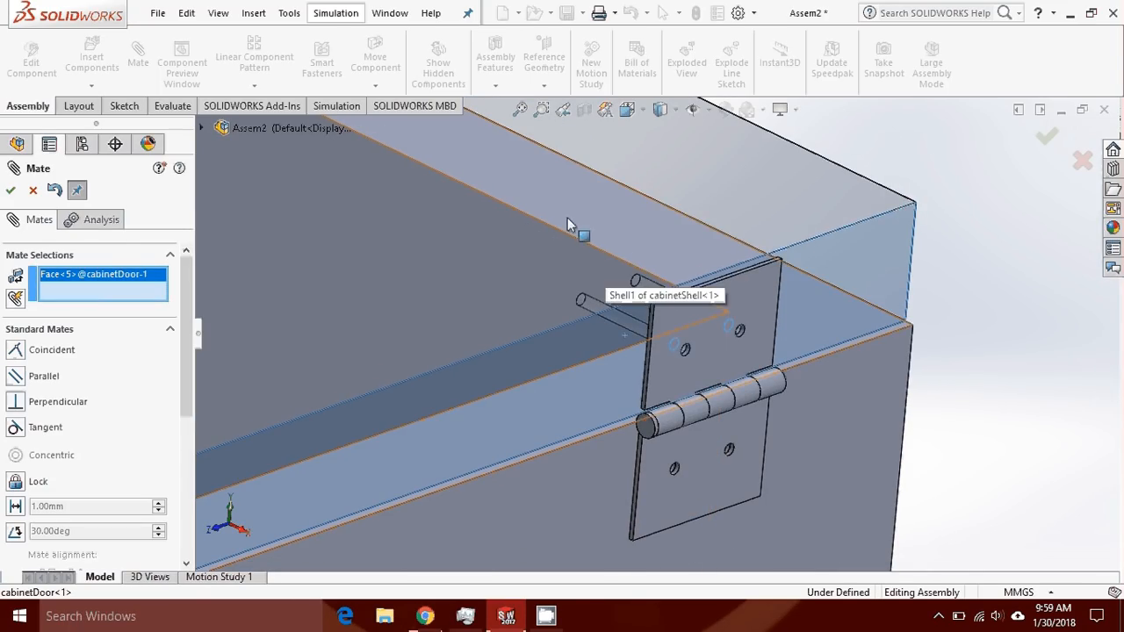
right_click(729, 185)
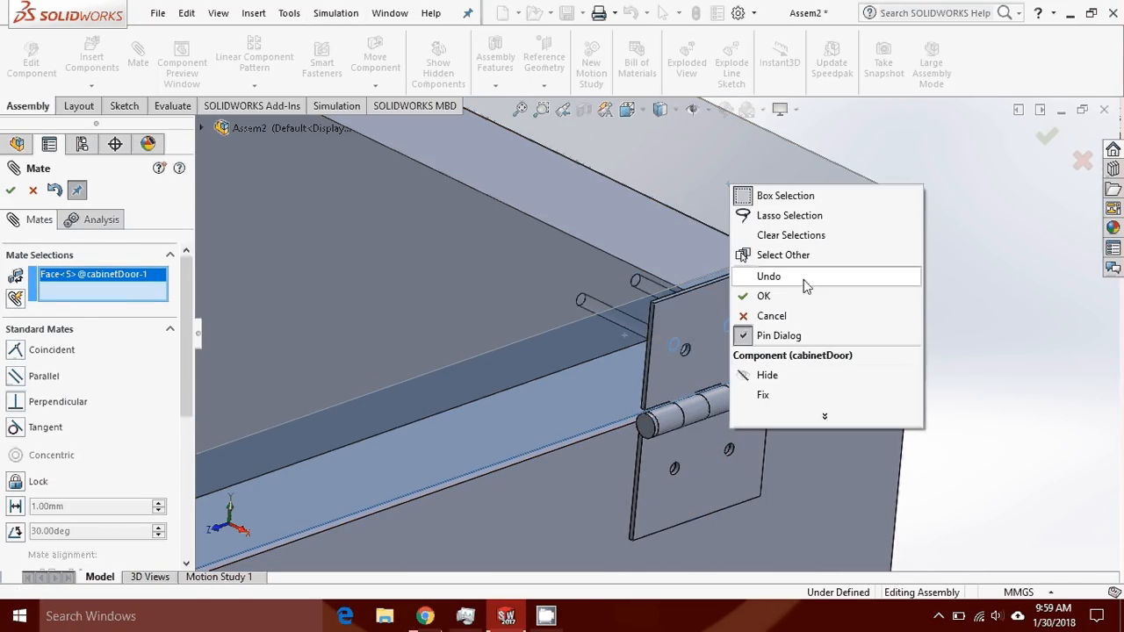
click(812, 375)
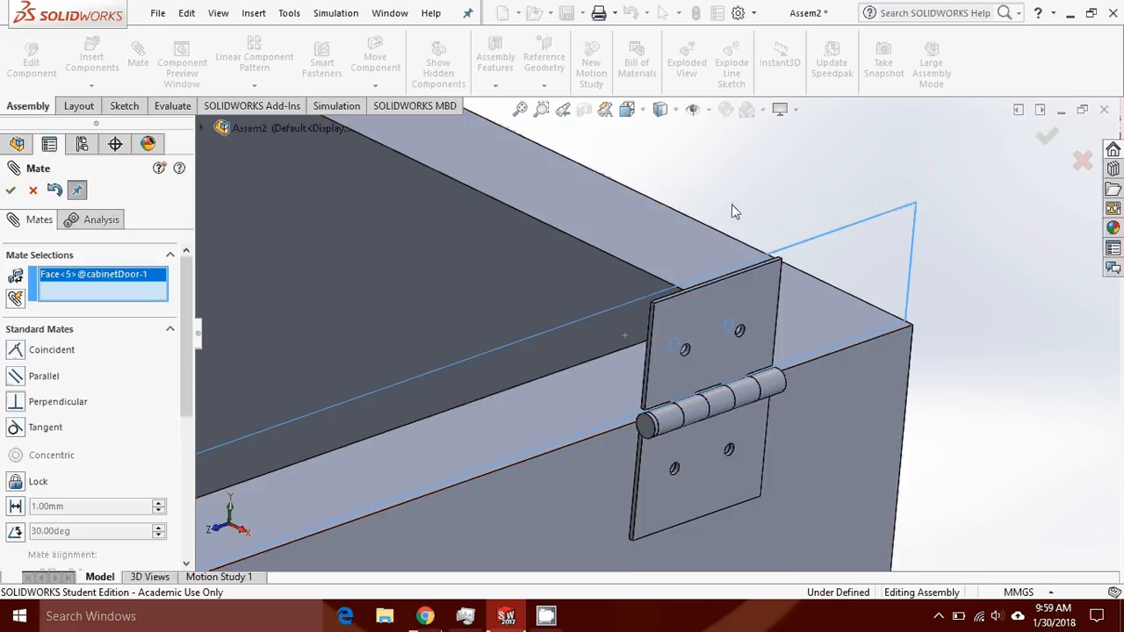
Add a coincident mate between the selected door edge face and the back face of the hingeB plate, and finish mating
middle_drag(732, 210, 715, 340)
scroll(714, 345, down, 5)
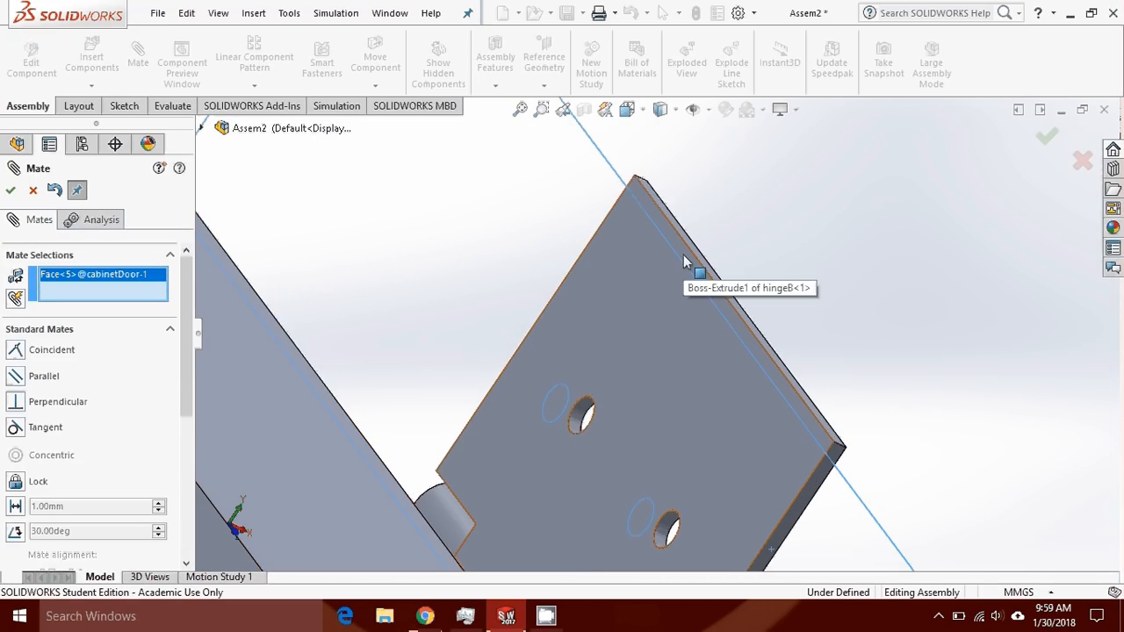
click(644, 322)
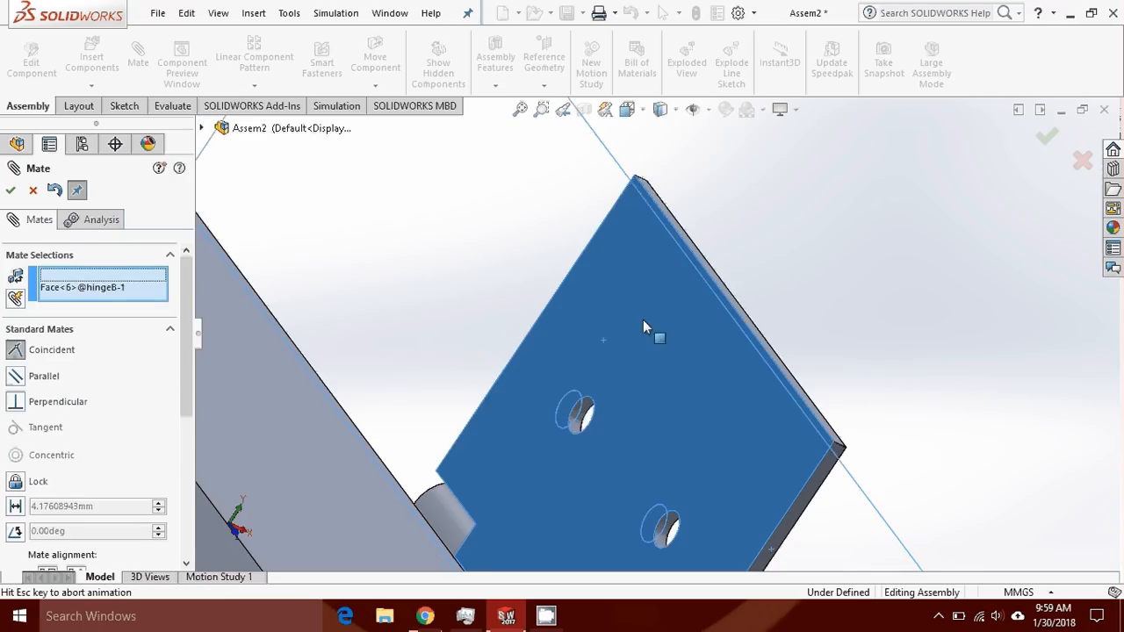
middle_drag(657, 317, 582, 258)
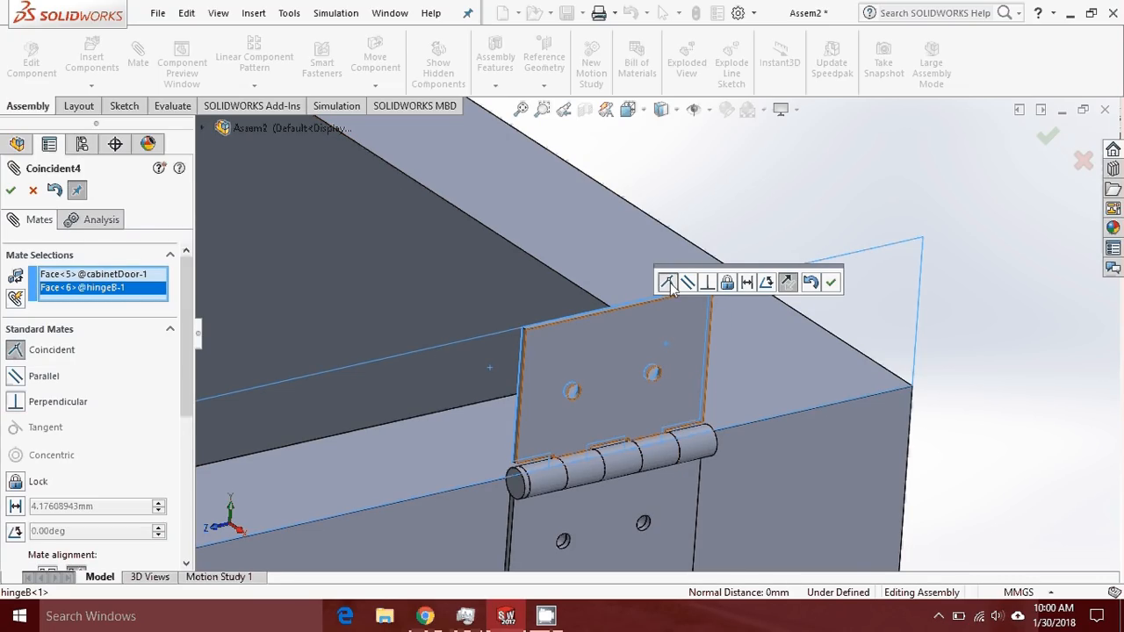
click(831, 283)
scroll(831, 297, up, 2)
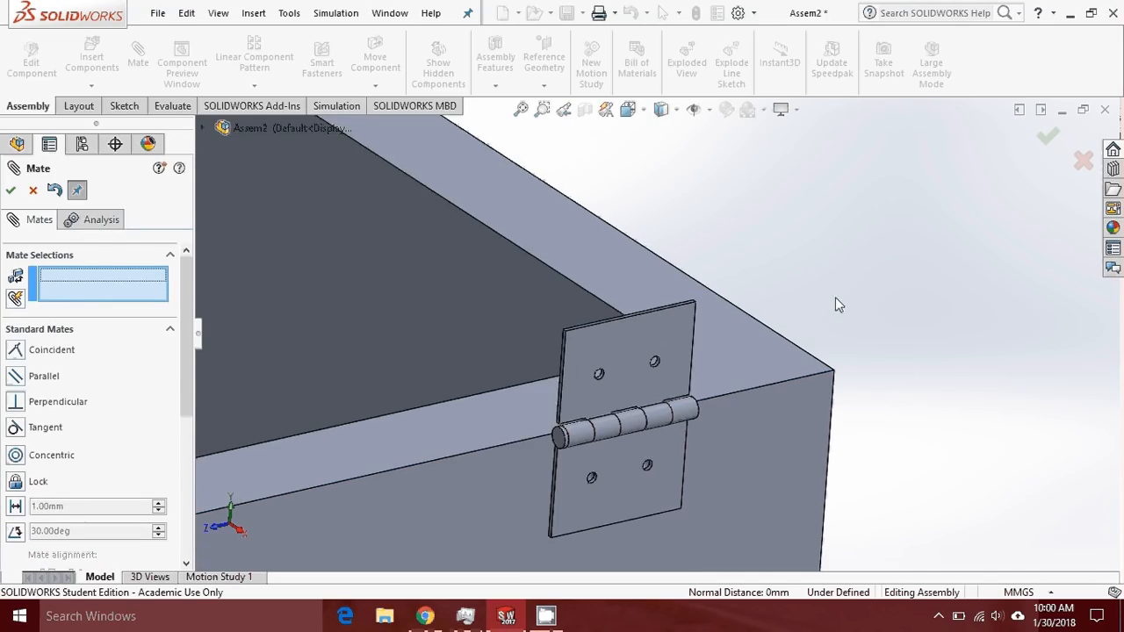
click(34, 191)
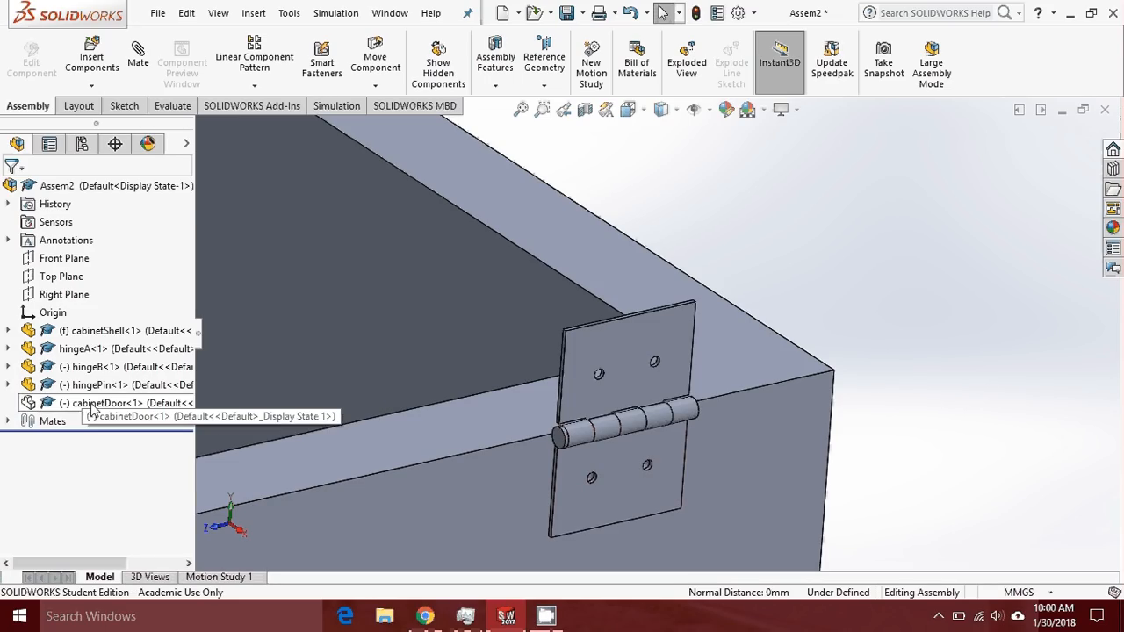
Show the hidden cabinetDoor component again
click(90, 410)
right_click(90, 409)
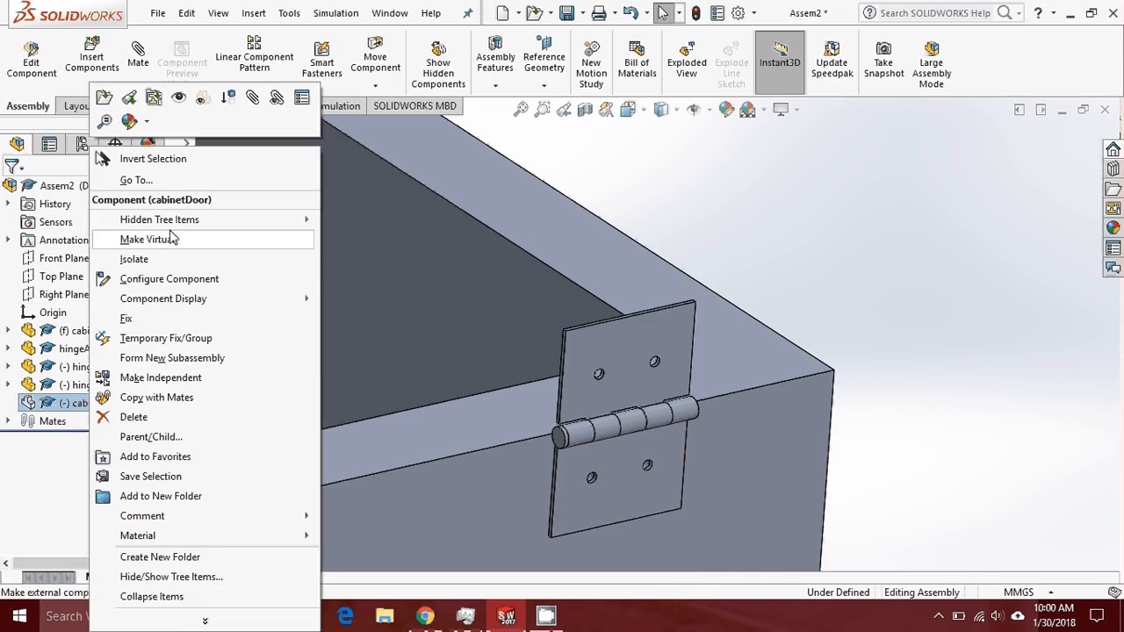
click(180, 103)
scroll(839, 209, down, 5)
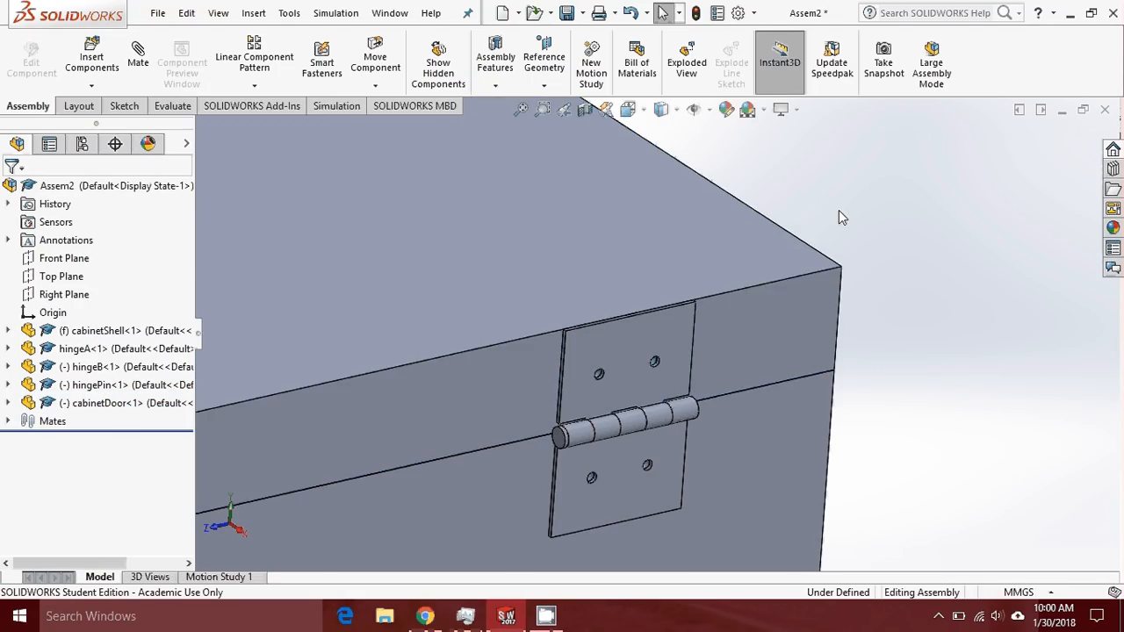
Insert the fastenerPin part and place it in the open space beside the cabinet corner near the hinge
scroll(527, 369, up, 5)
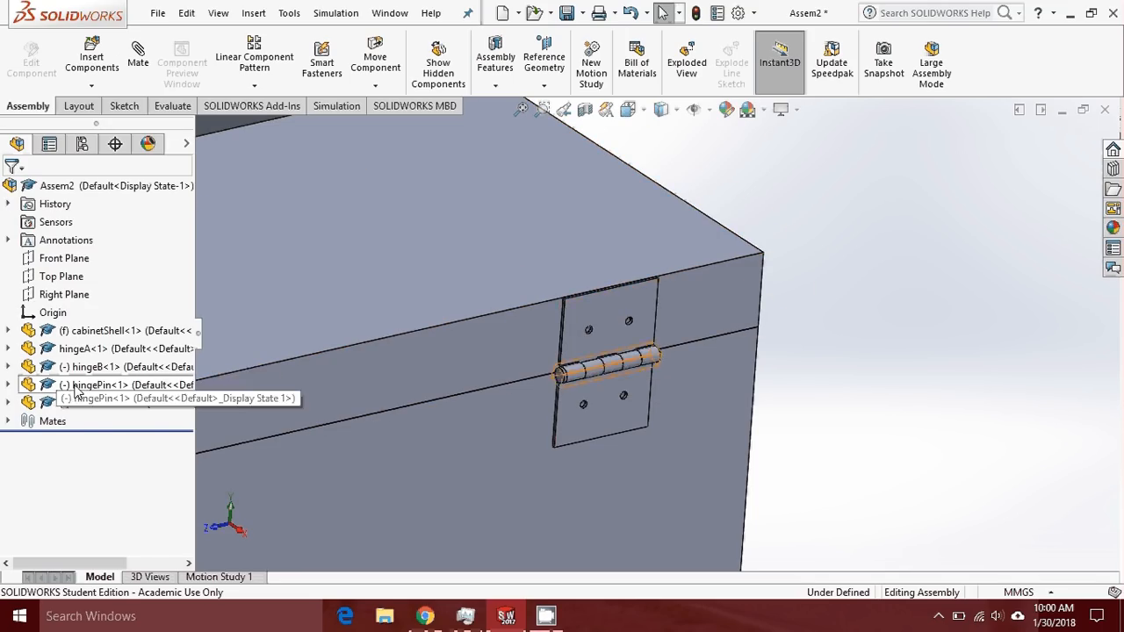
scroll(737, 263, up, 3)
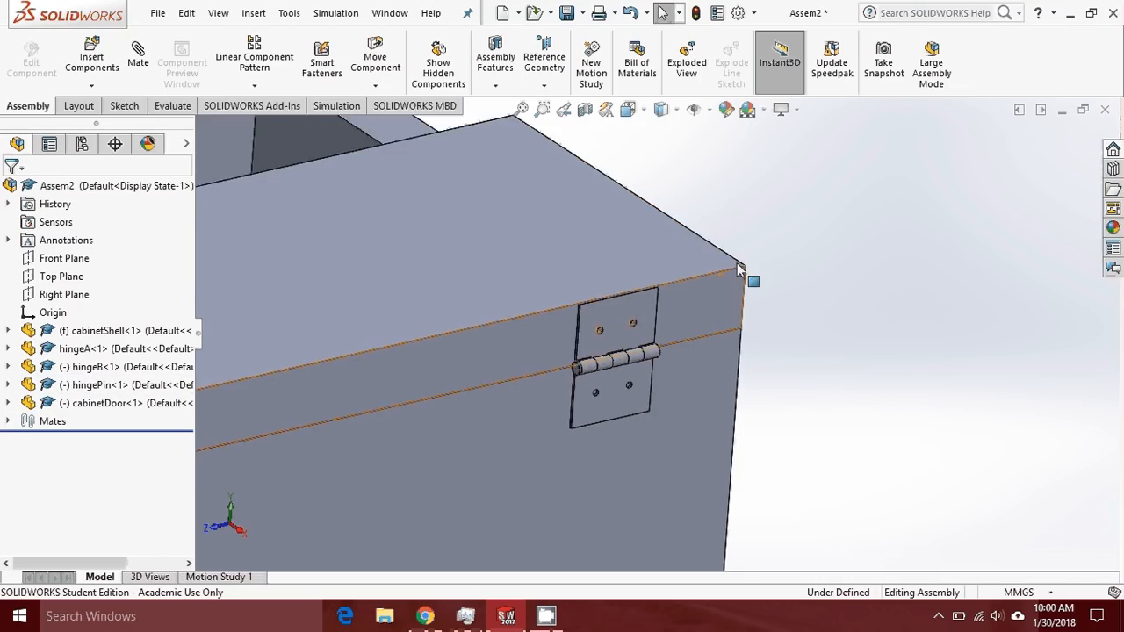
click(92, 57)
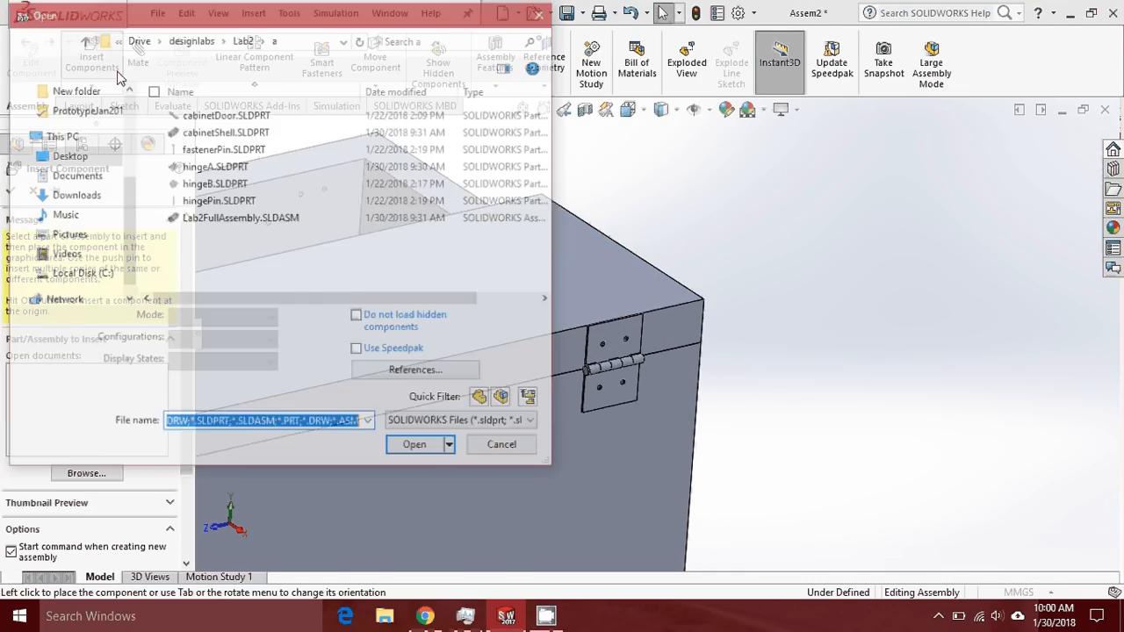
click(227, 149)
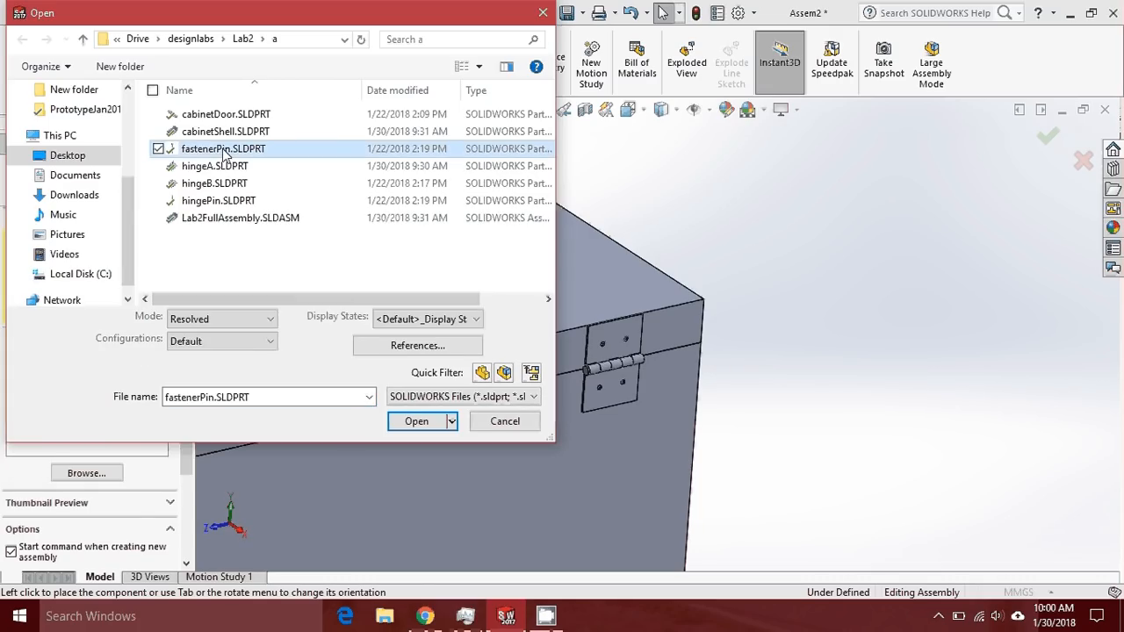
click(433, 415)
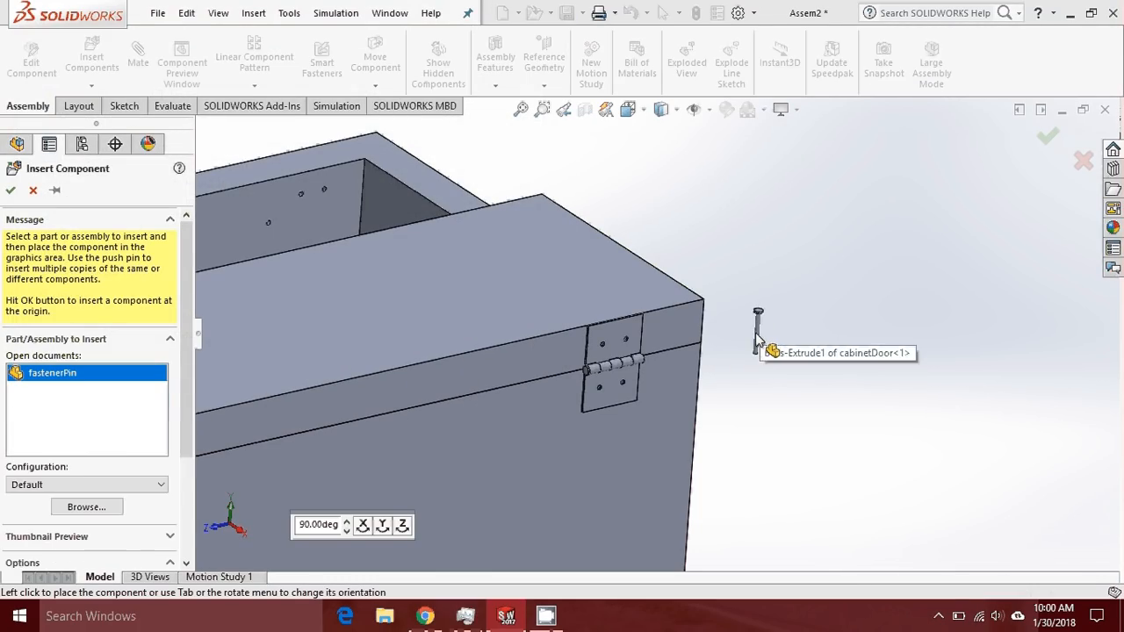
click(753, 333)
Add a concentric mate between the fastener pin's shank and the hingeB plate hole farther from the cabinet's corner
scroll(776, 347, down, 5)
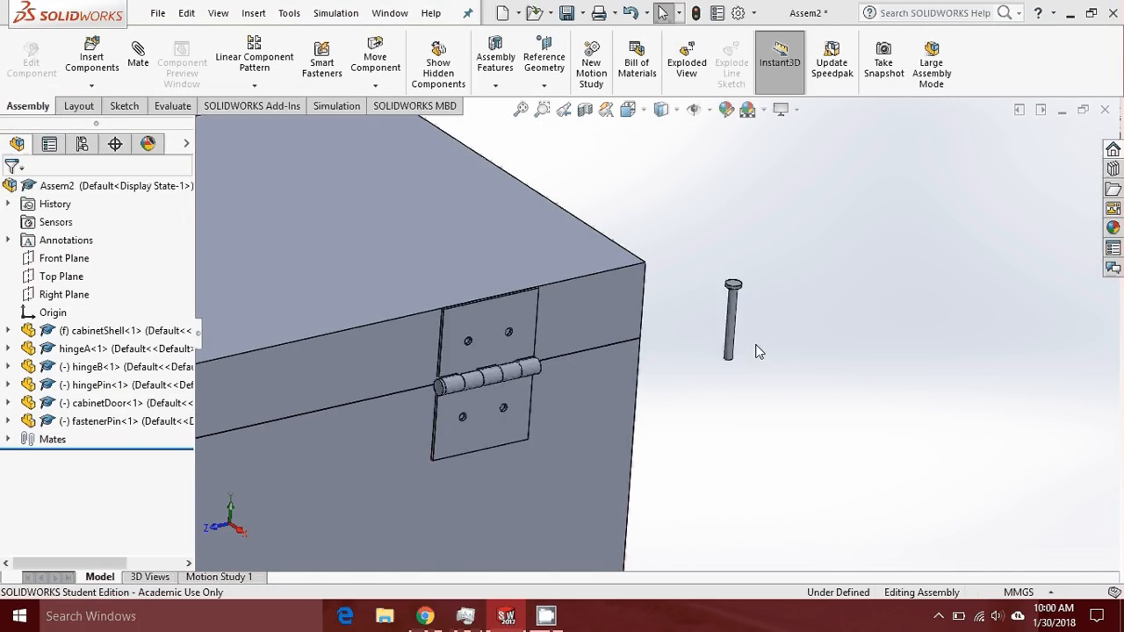
click(137, 53)
scroll(716, 324, down, 3)
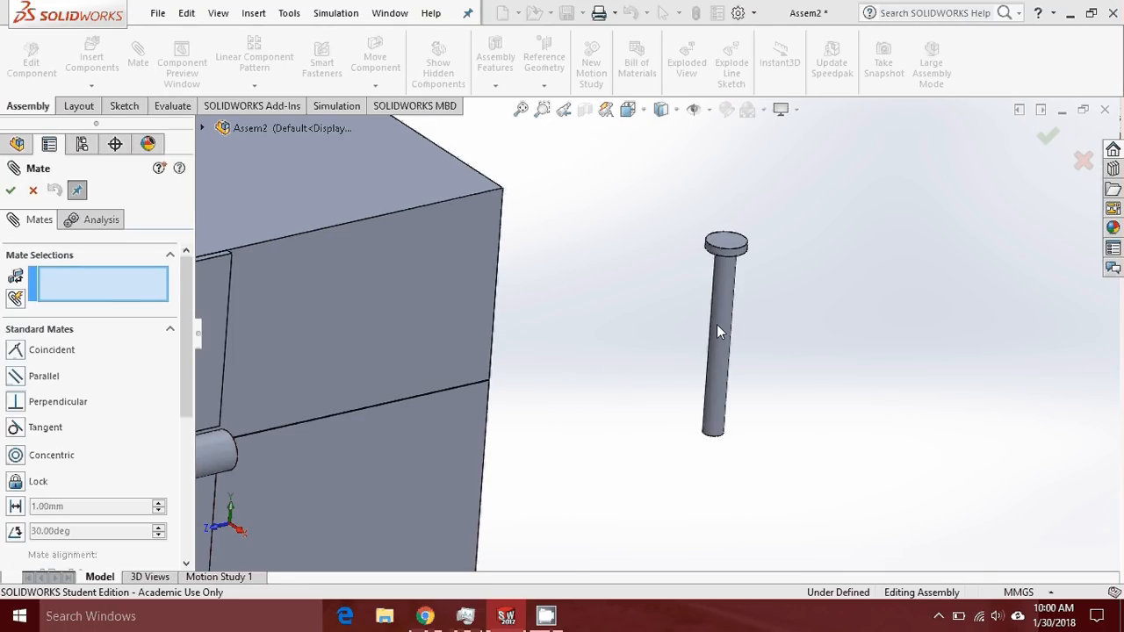
click(720, 321)
scroll(729, 318, up, 3)
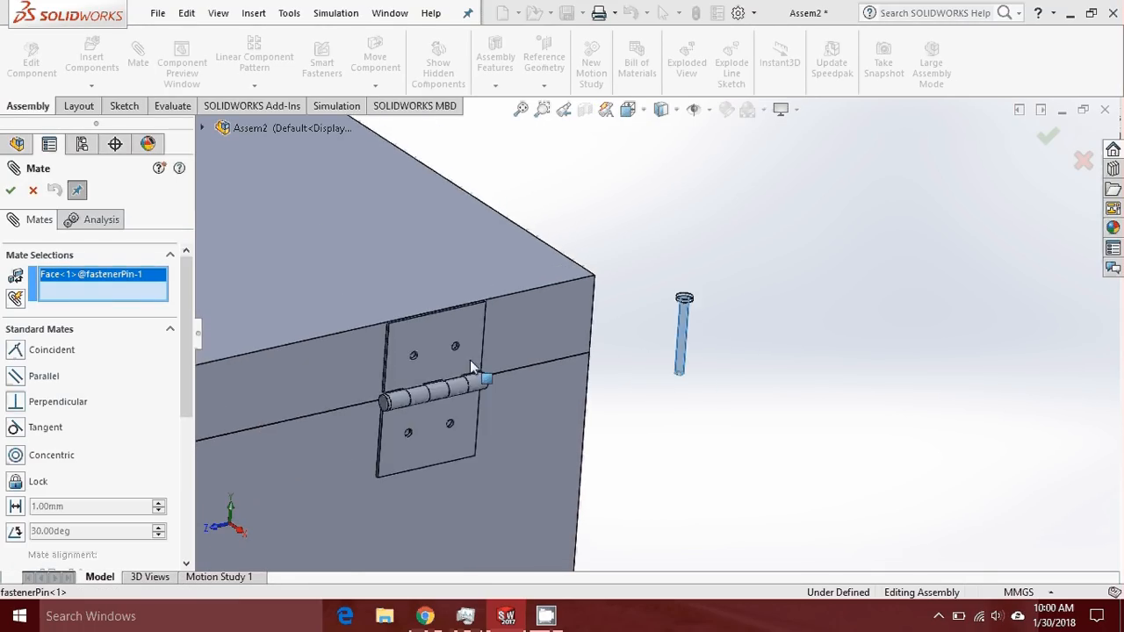
scroll(430, 356, down, 5)
scroll(431, 355, down, 5)
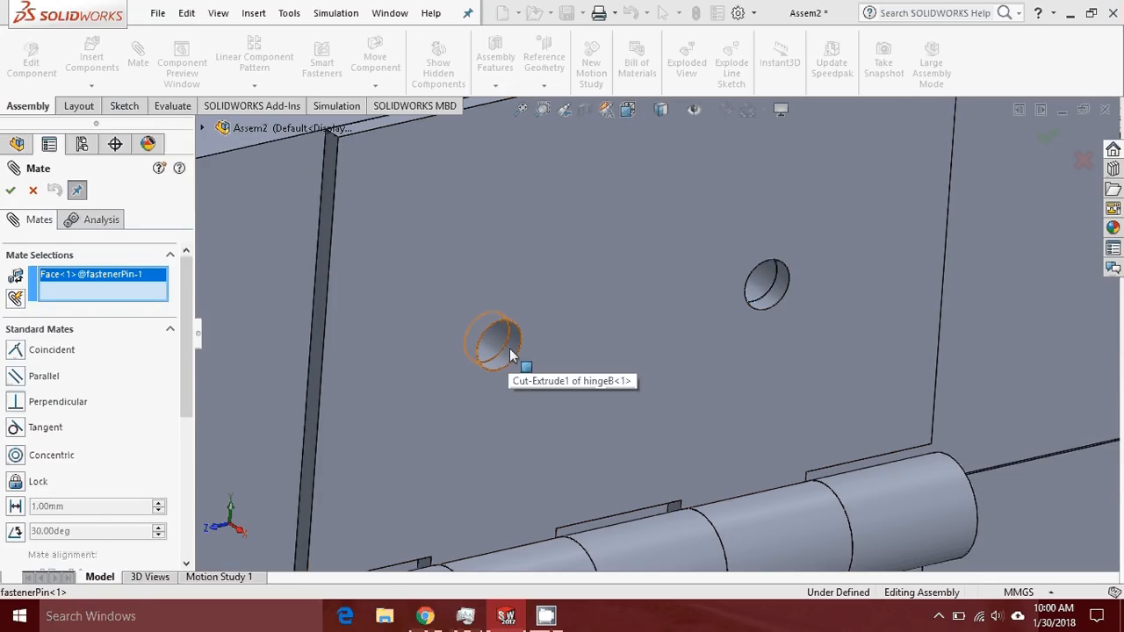
click(509, 348)
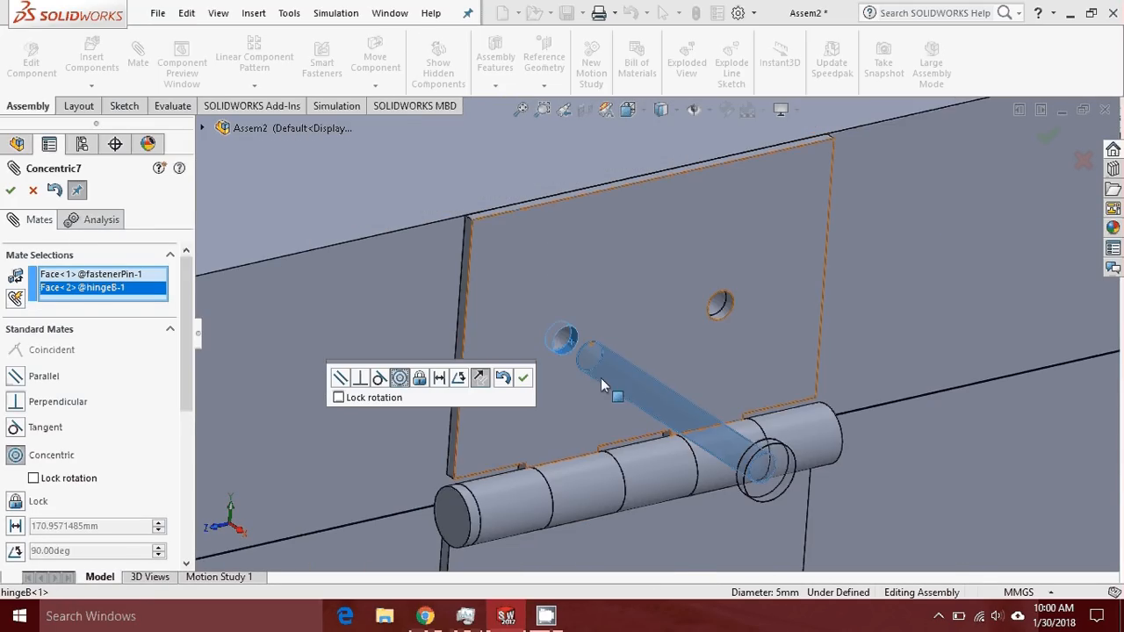
scroll(601, 378, up, 4)
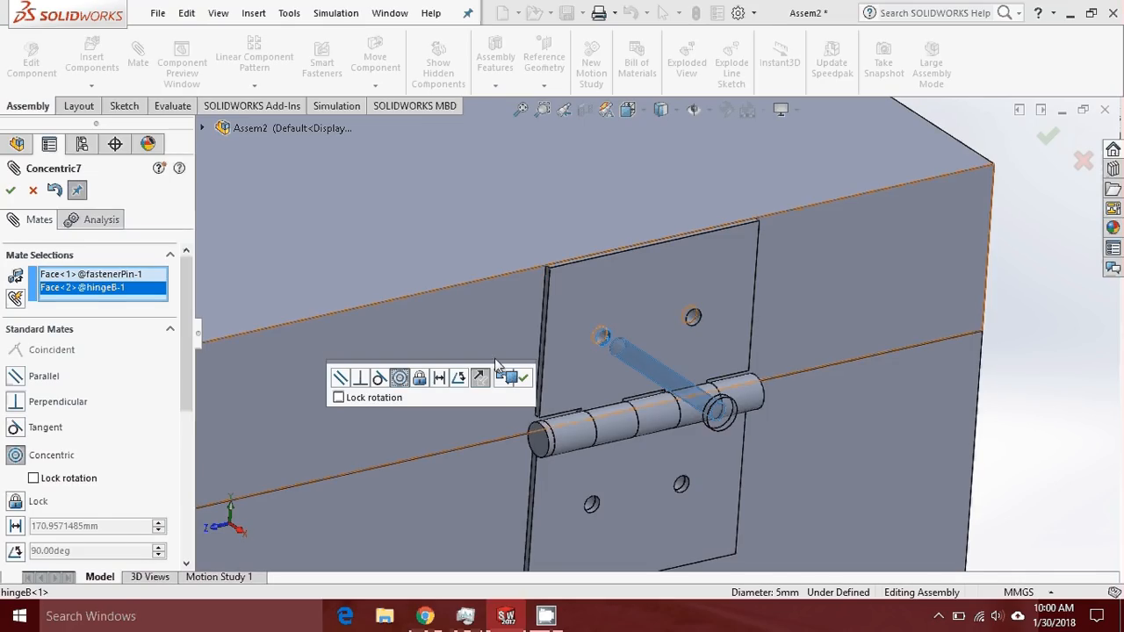
click(524, 378)
Add a coincident mate between the underside of the fastener pin's head and the outer face of the hingeB plate, and finish mating
middle_drag(589, 324, 711, 322)
scroll(739, 397, down, 8)
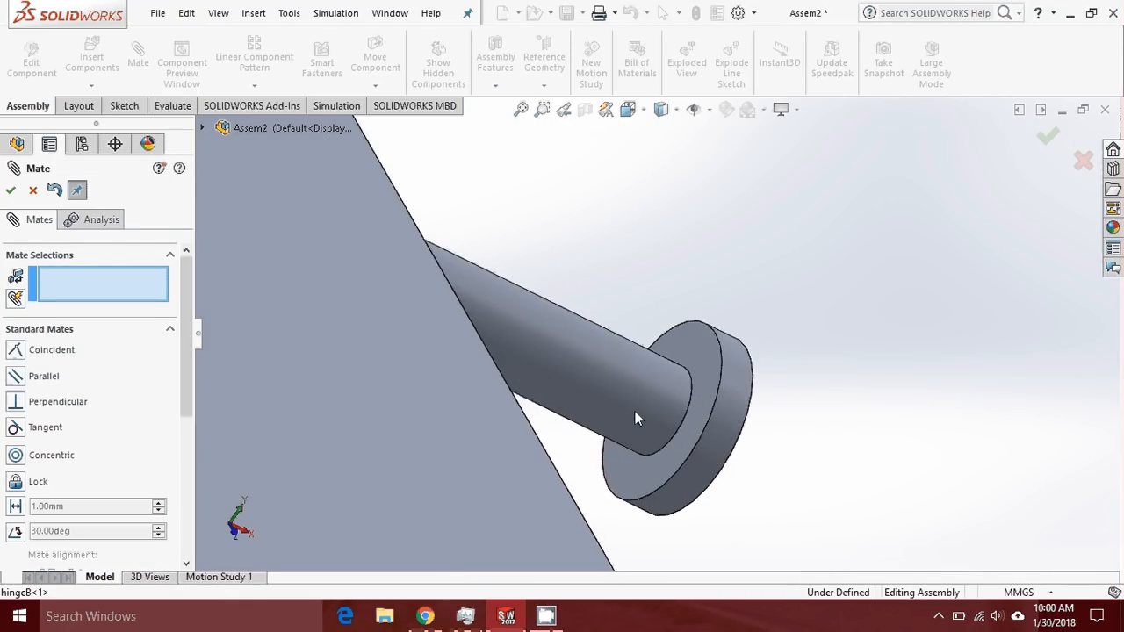
click(713, 335)
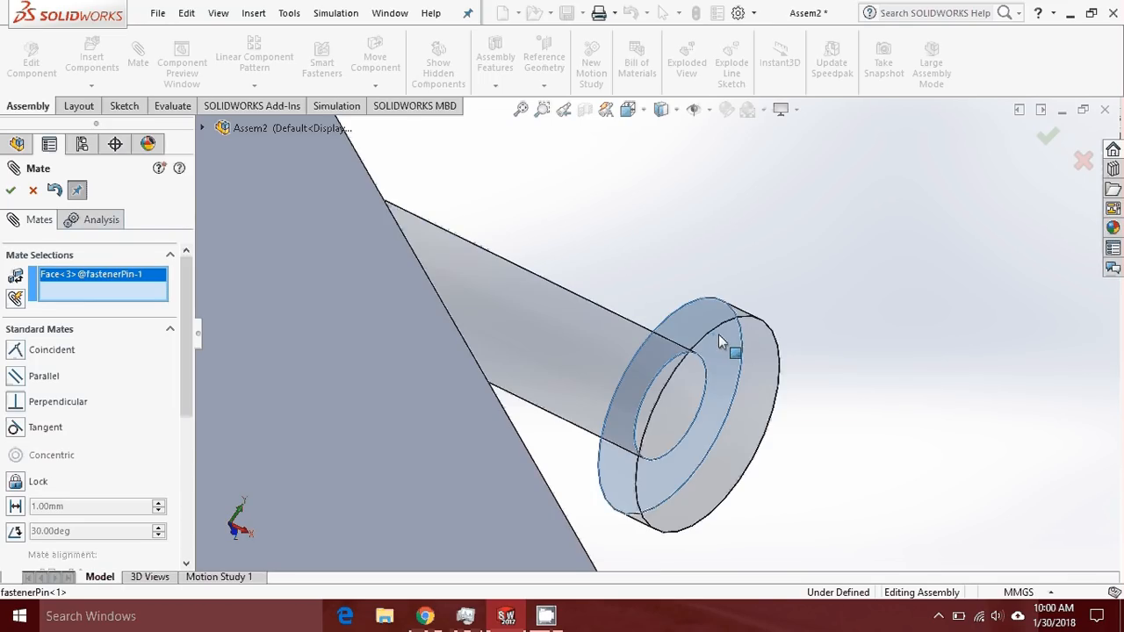
middle_drag(719, 334, 588, 295)
scroll(426, 222, down, 1)
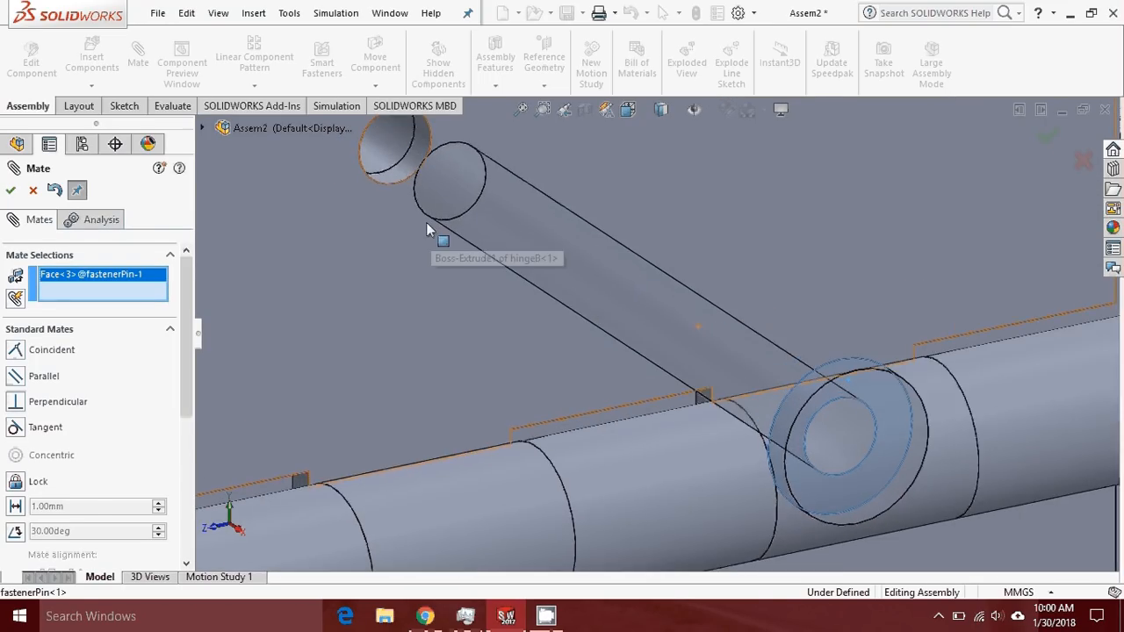
scroll(462, 196, up, 5)
click(494, 206)
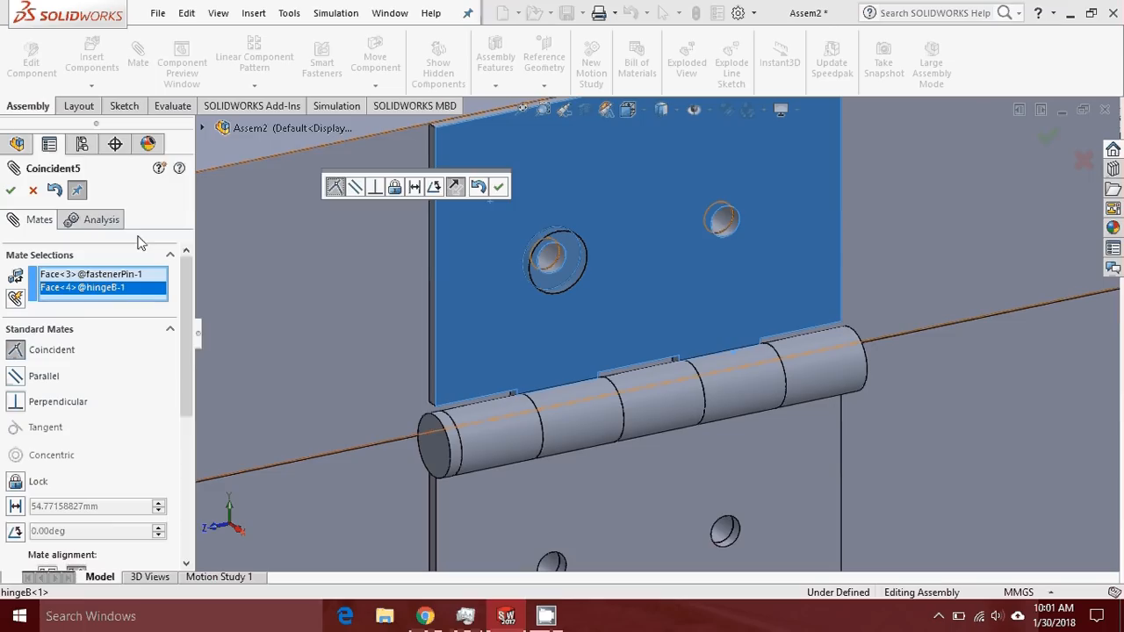
click(31, 192)
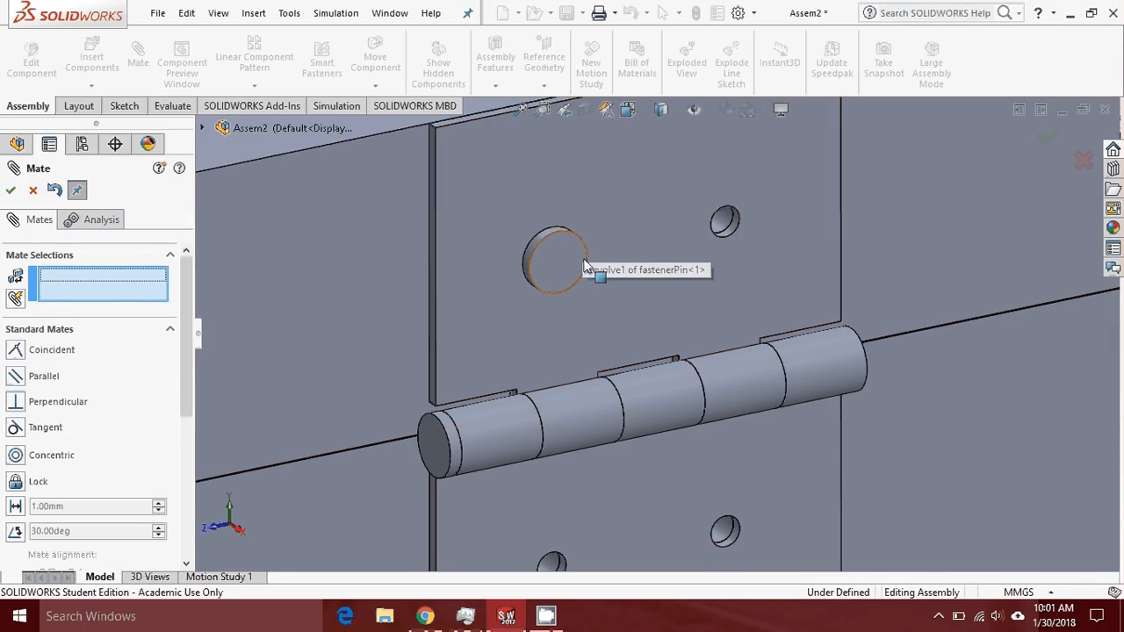
click(32, 189)
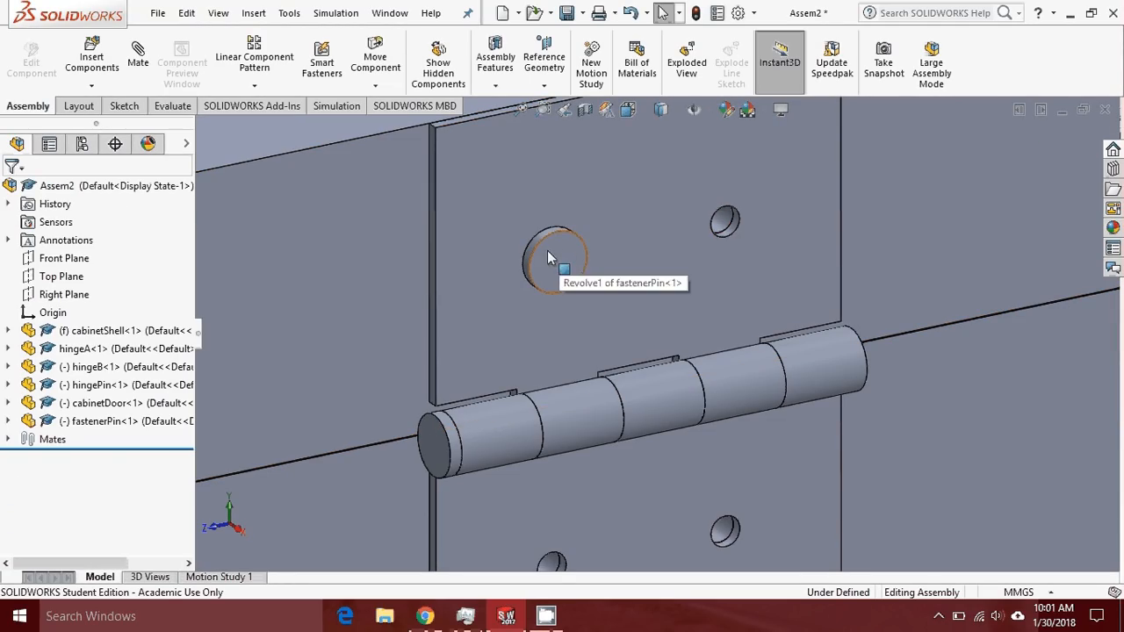
scroll(736, 242, down, 4)
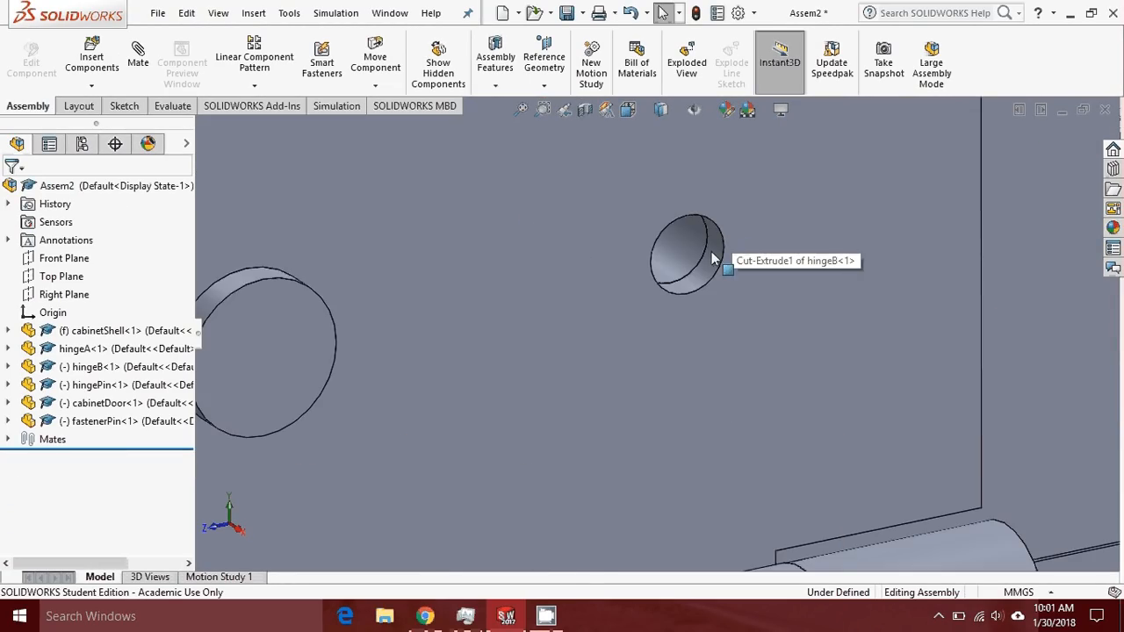
scroll(710, 258, up, 5)
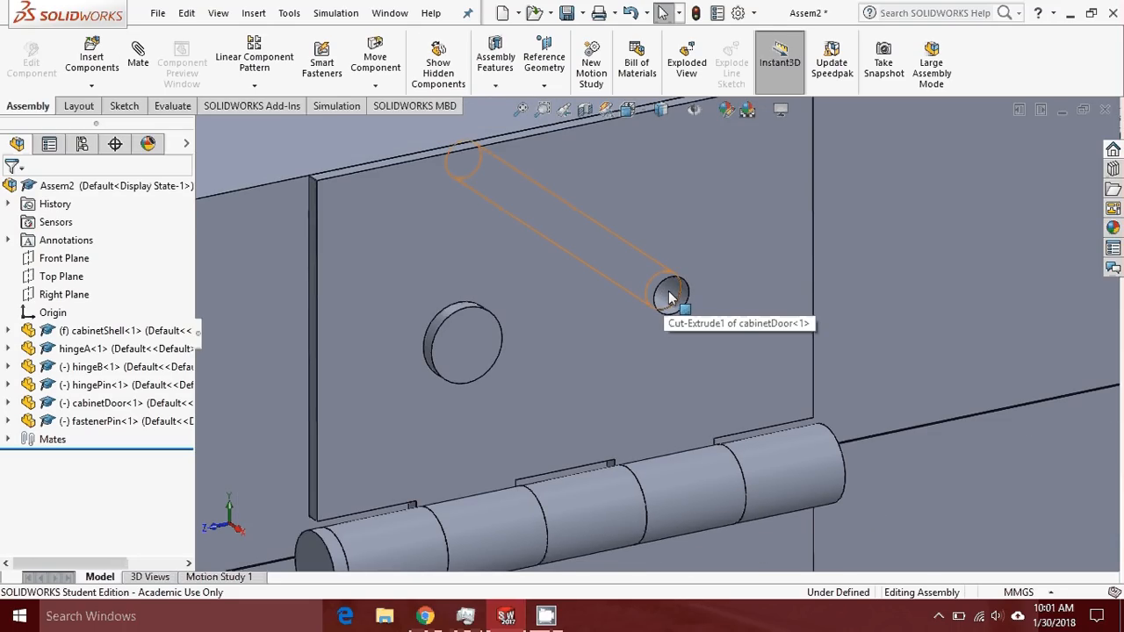
Insert a second fastenerPin part and place it in the open space beside the cabinet corner
scroll(669, 298, up, 2)
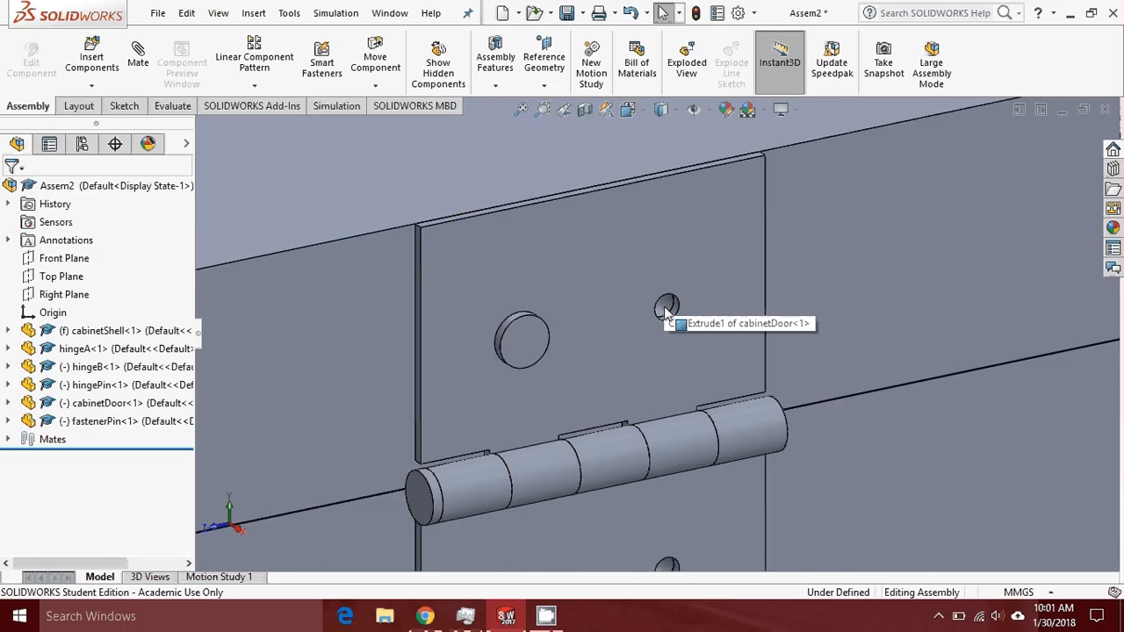
scroll(665, 309, up, 3)
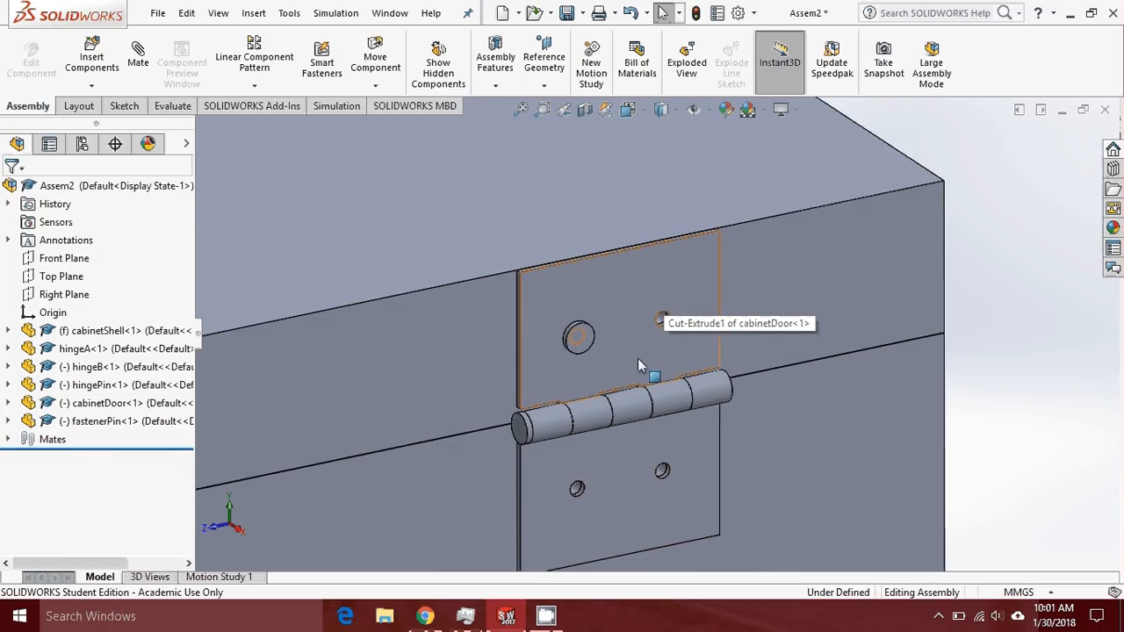
click(92, 59)
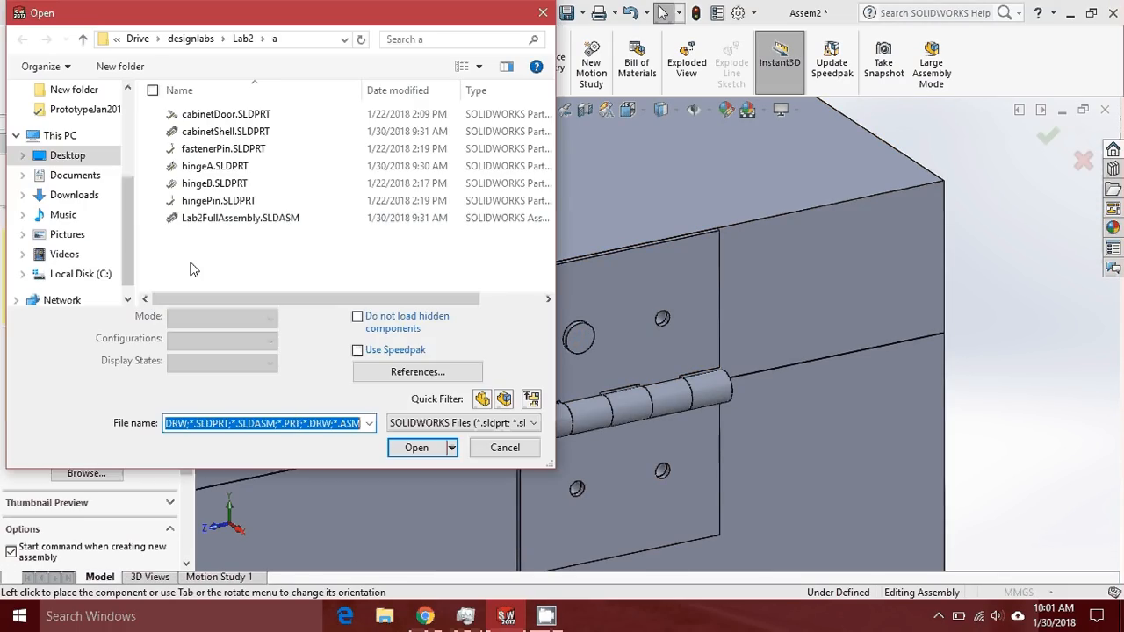
click(223, 148)
click(418, 423)
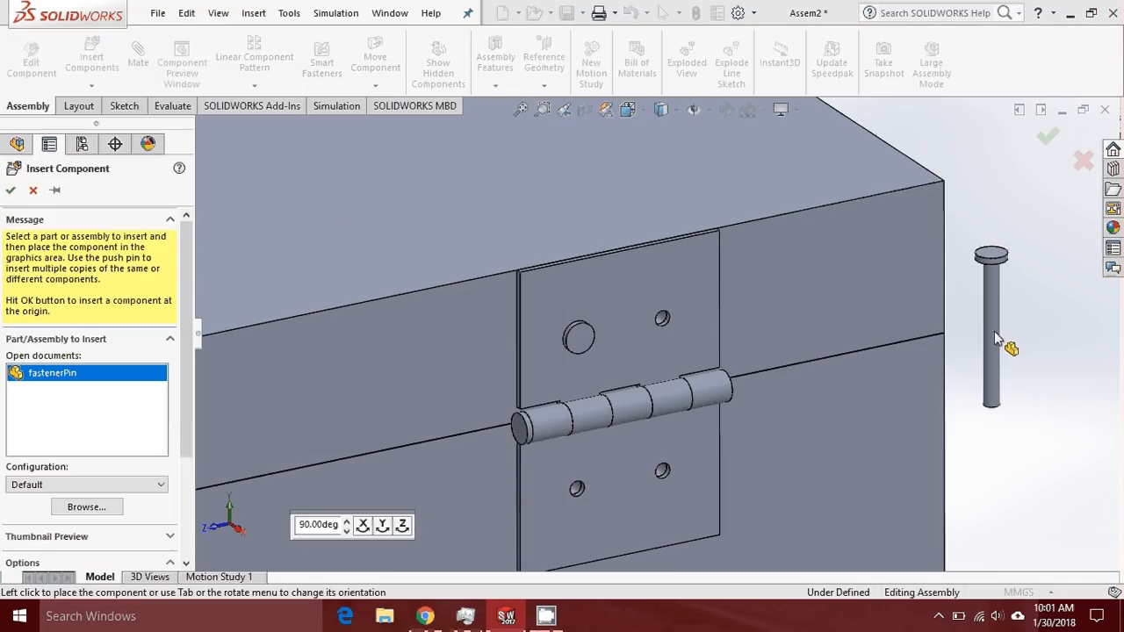
click(997, 338)
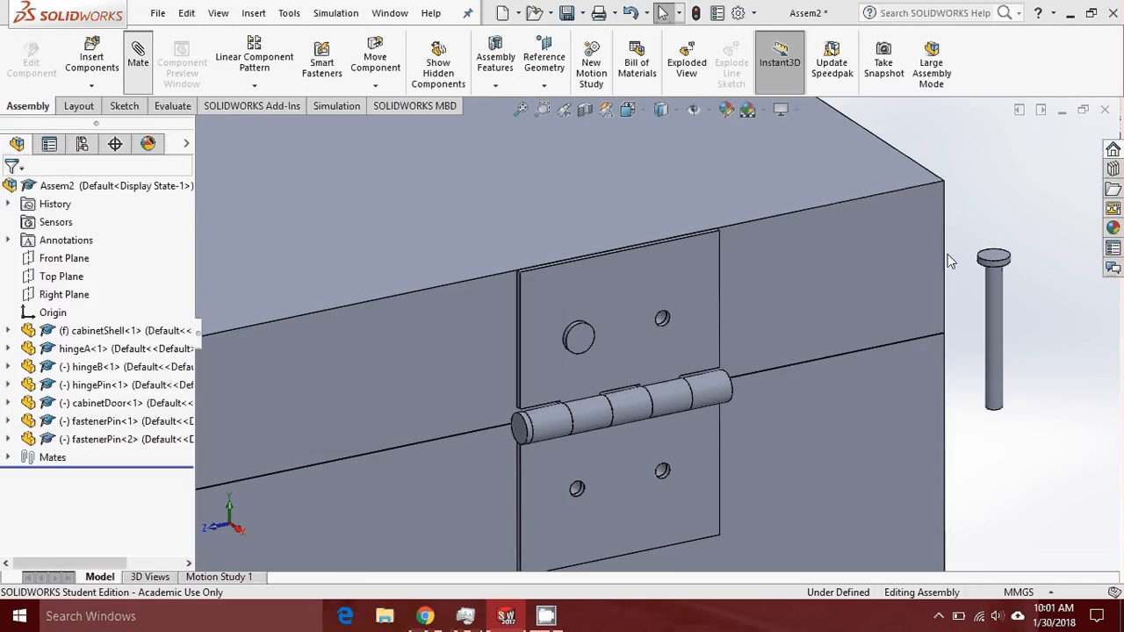
Add a concentric mate between the second fastener pin's shank and the empty hingeB plate hole nearer the cabinet's corner
scroll(664, 335, down, 10)
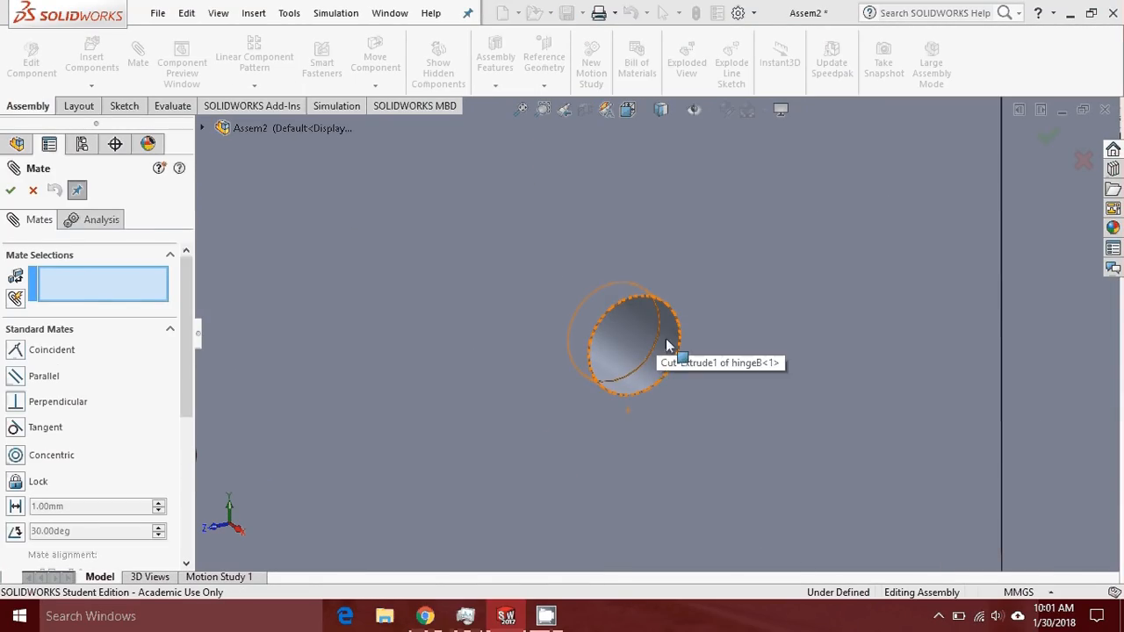
click(664, 334)
scroll(665, 332, up, 10)
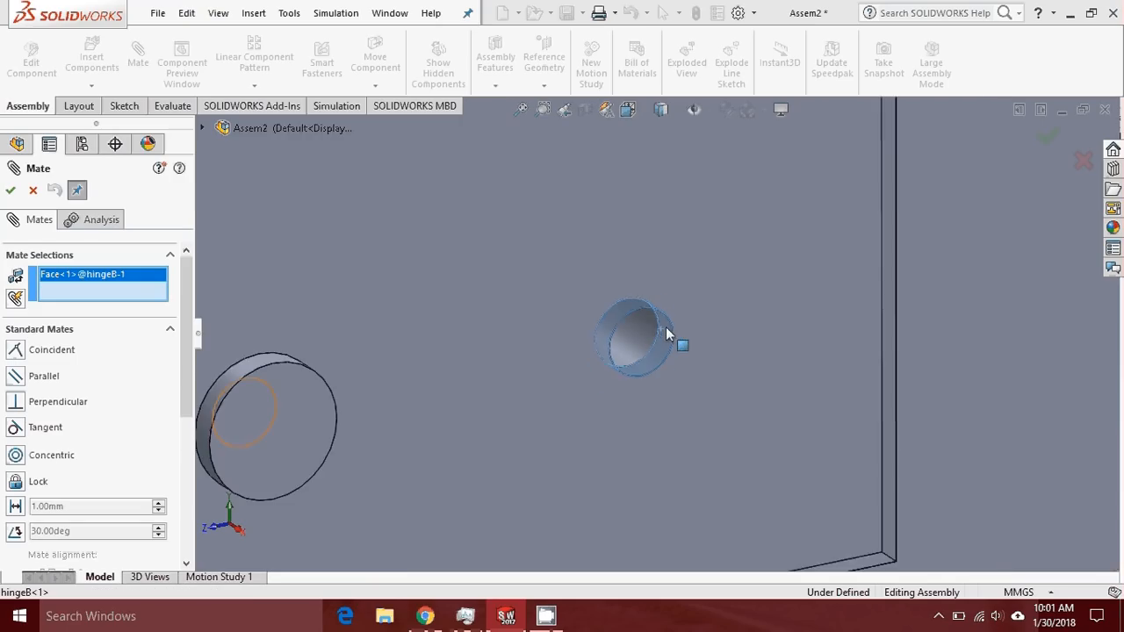
scroll(861, 346, down, 4)
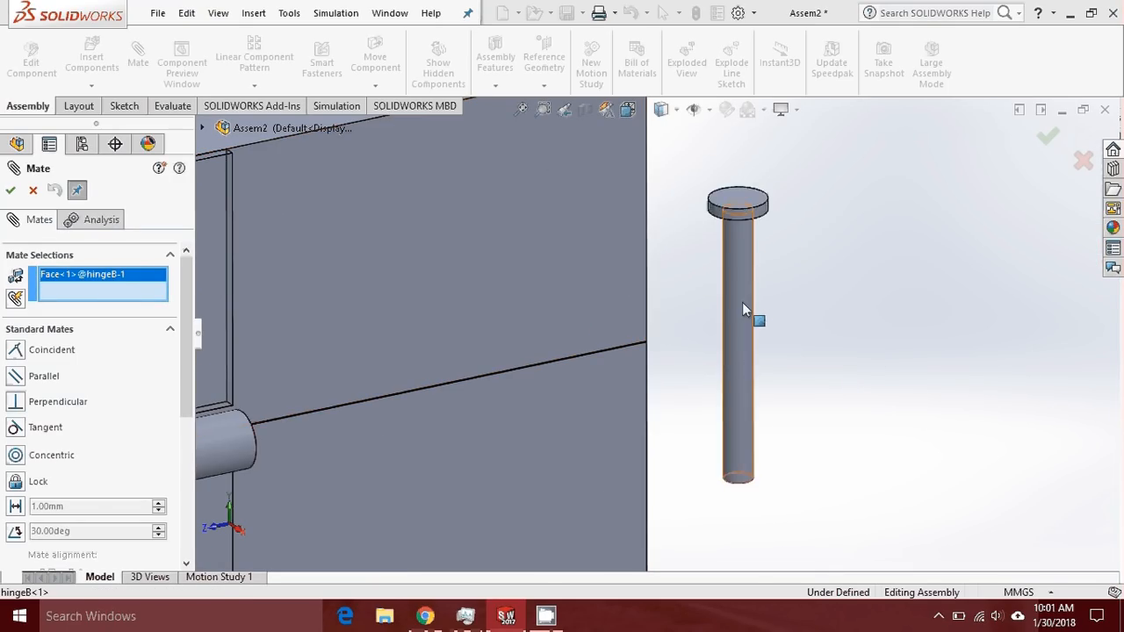
click(747, 309)
scroll(614, 338, up, 5)
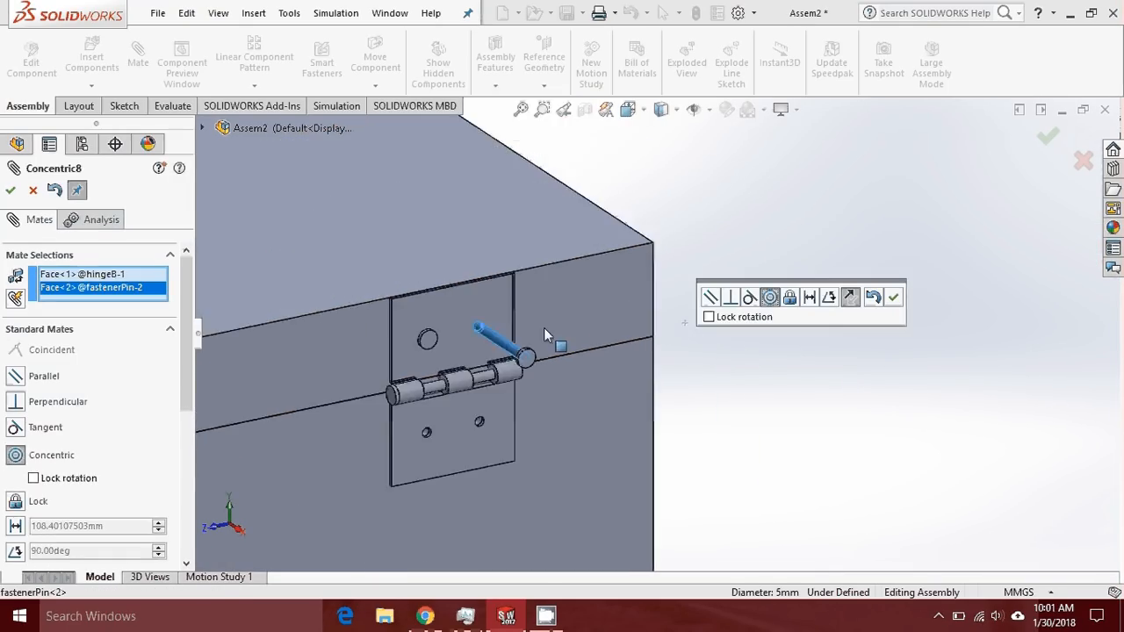
scroll(533, 340, down, 4)
click(893, 297)
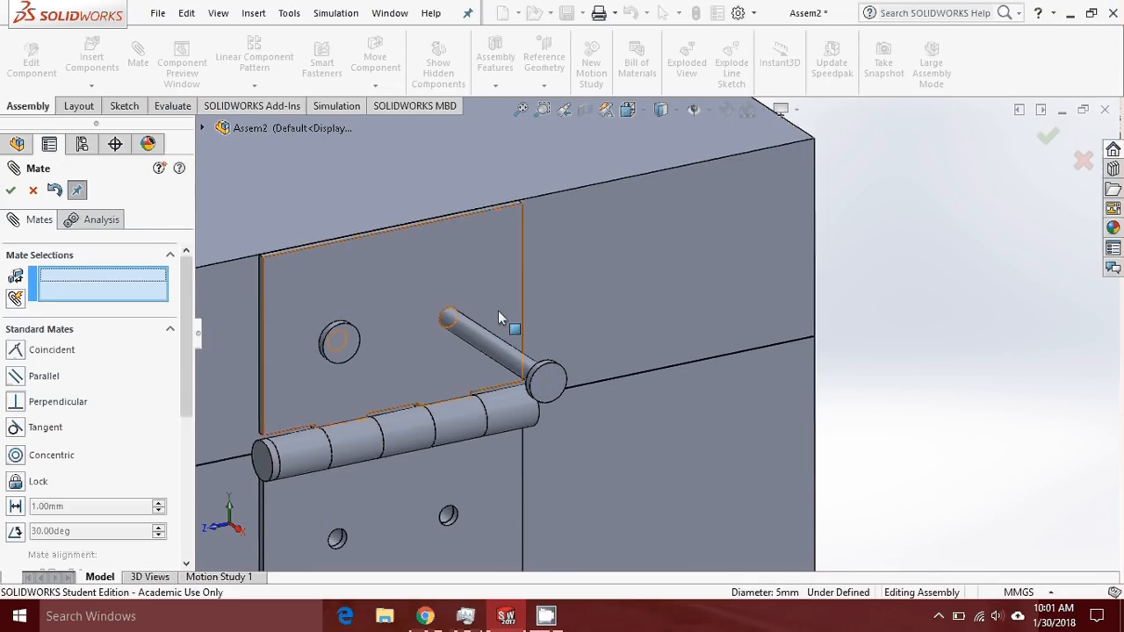
Add a coincident mate between the outer face of the hingeB plate and the underside of the second pin's head, and finish mating
click(469, 269)
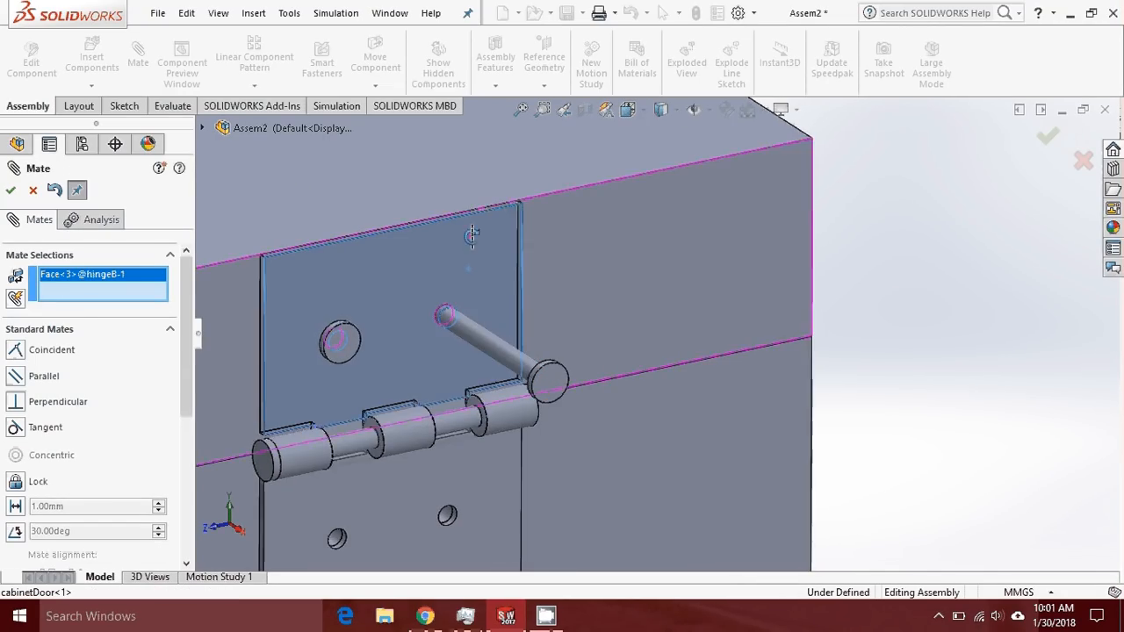
middle_drag(490, 245, 667, 395)
click(713, 406)
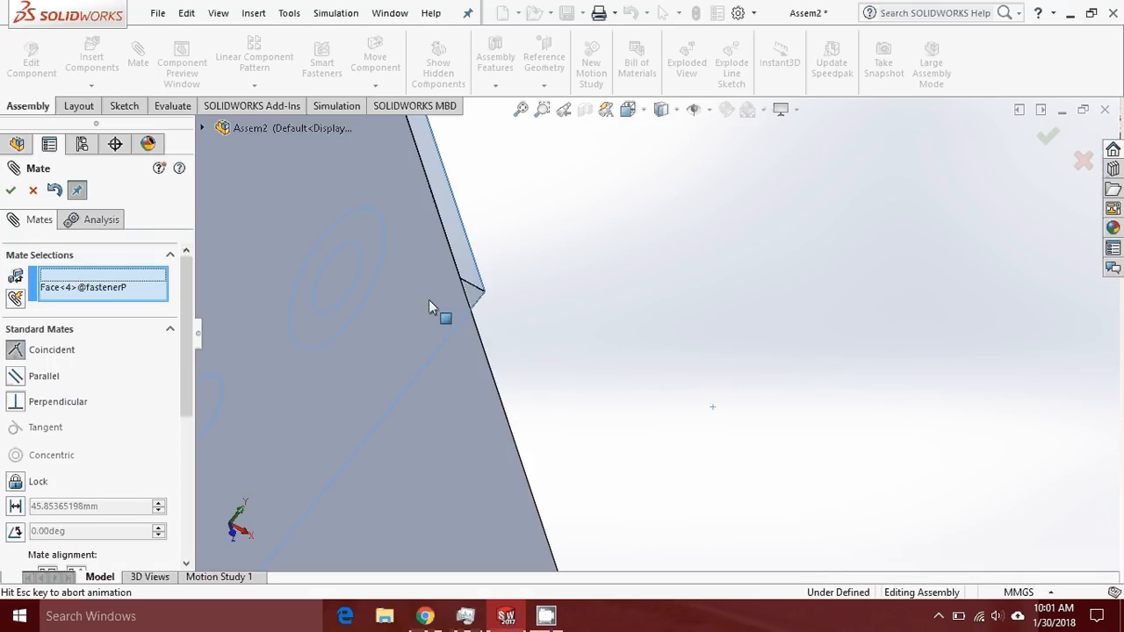
middle_drag(438, 314, 508, 235)
click(784, 276)
scroll(682, 246, up, 3)
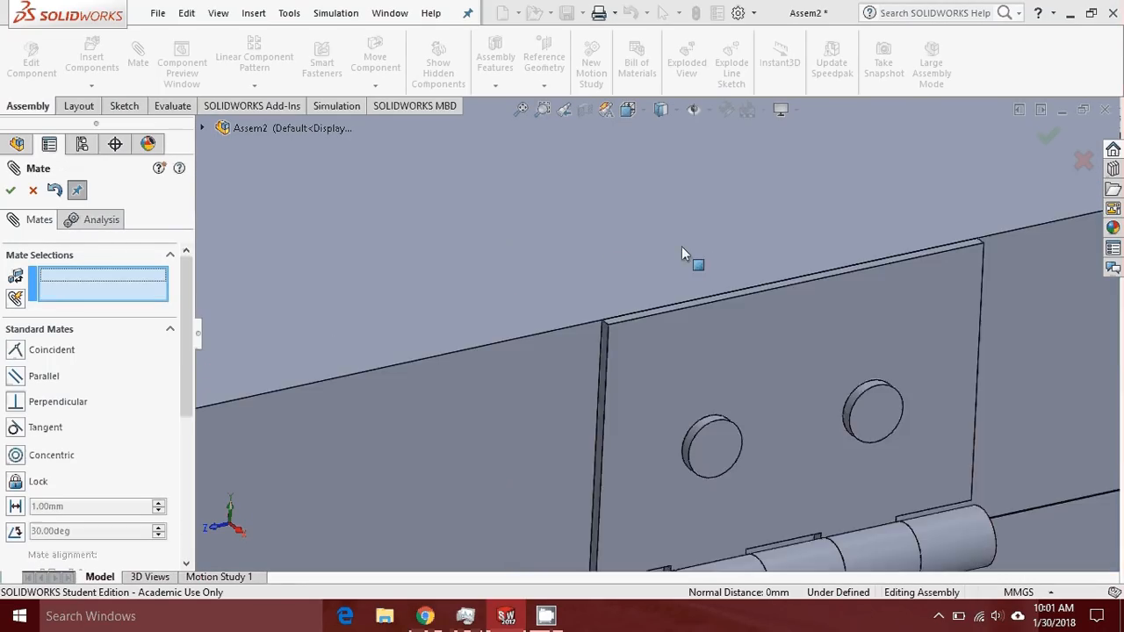
scroll(700, 269, up, 2)
click(33, 190)
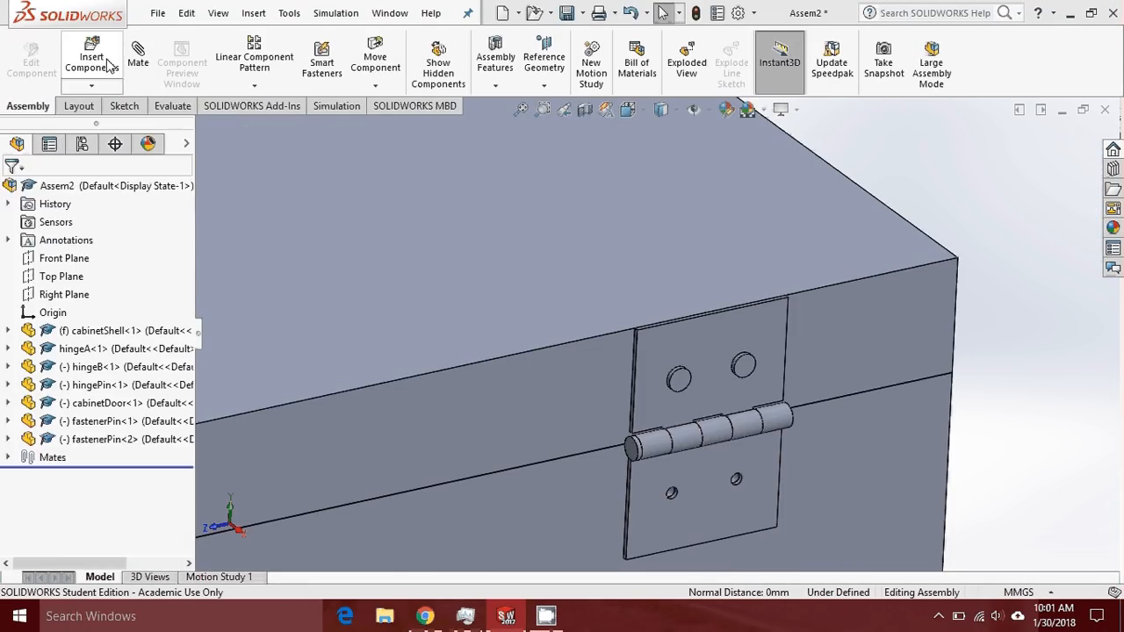
Insert a third fastenerPin part and place it in the open space beside the cabinet, level with the hingeA plate
click(91, 58)
click(223, 149)
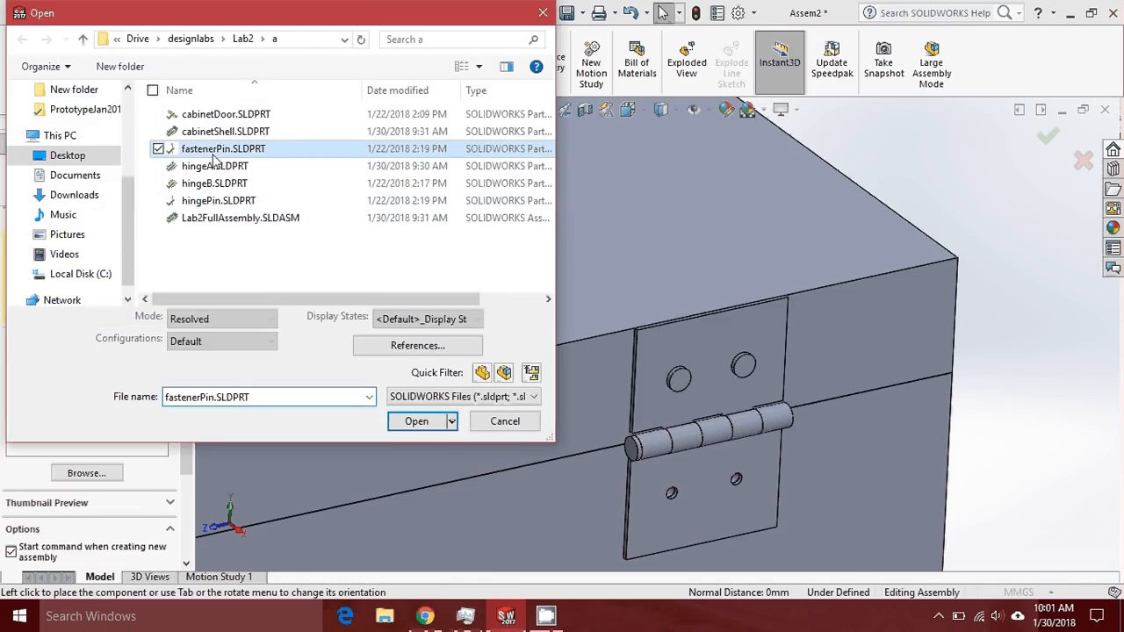
click(415, 445)
click(1014, 460)
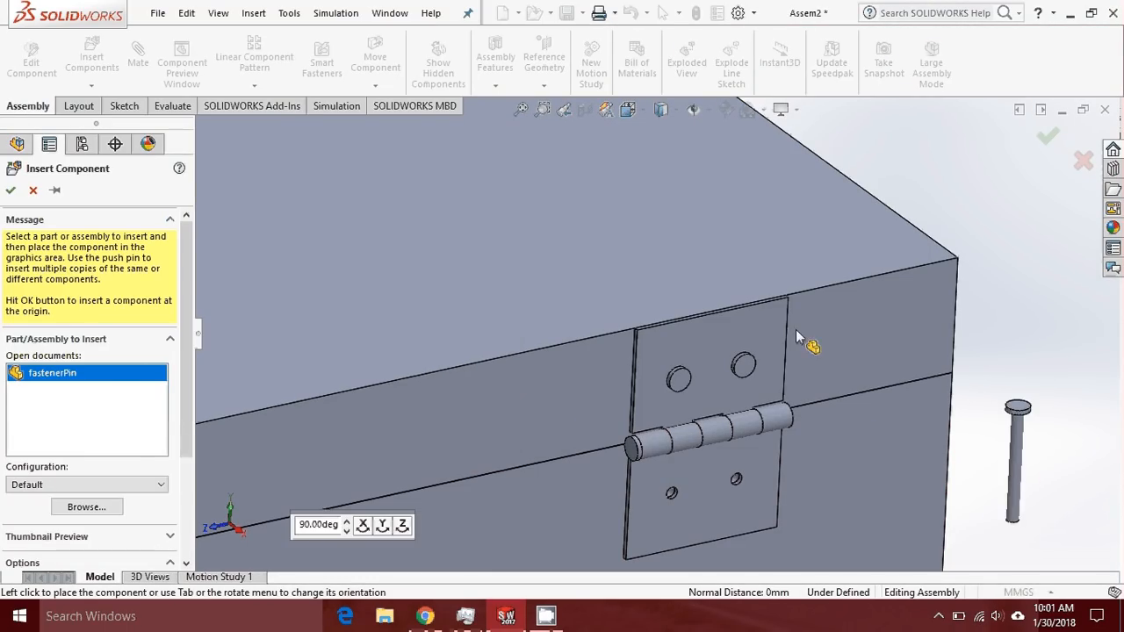
Add a concentric mate between the third fastener pin's shank and the hingeA plate hole farther from the cabinet's corner
click(138, 55)
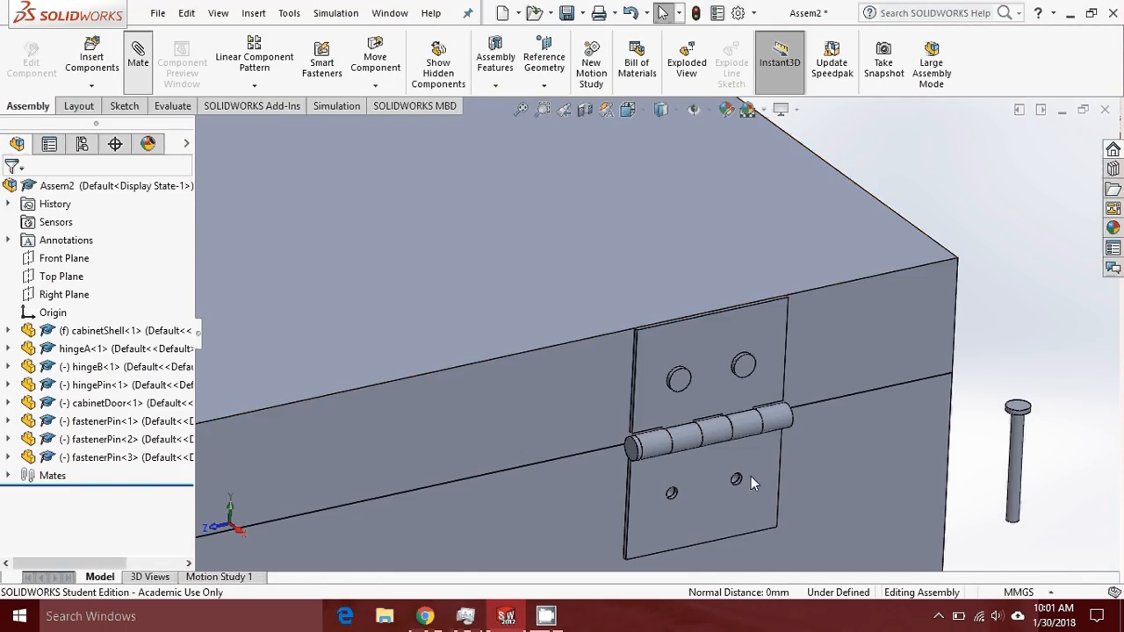
scroll(747, 477, down, 5)
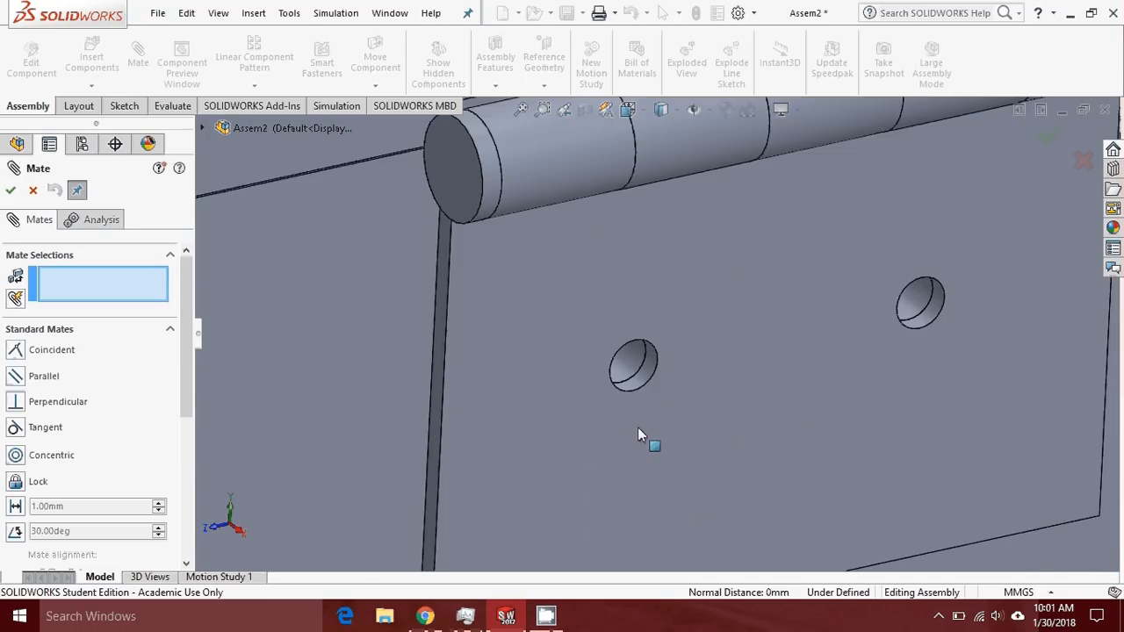
click(650, 351)
scroll(650, 351, up, 8)
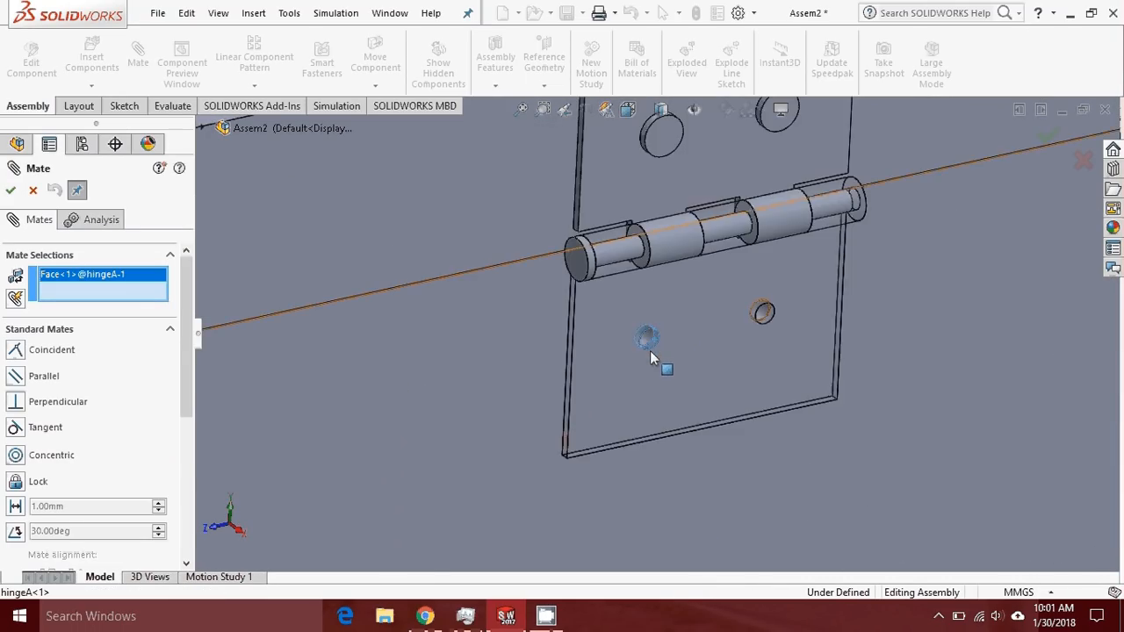
scroll(843, 329, down, 6)
click(873, 277)
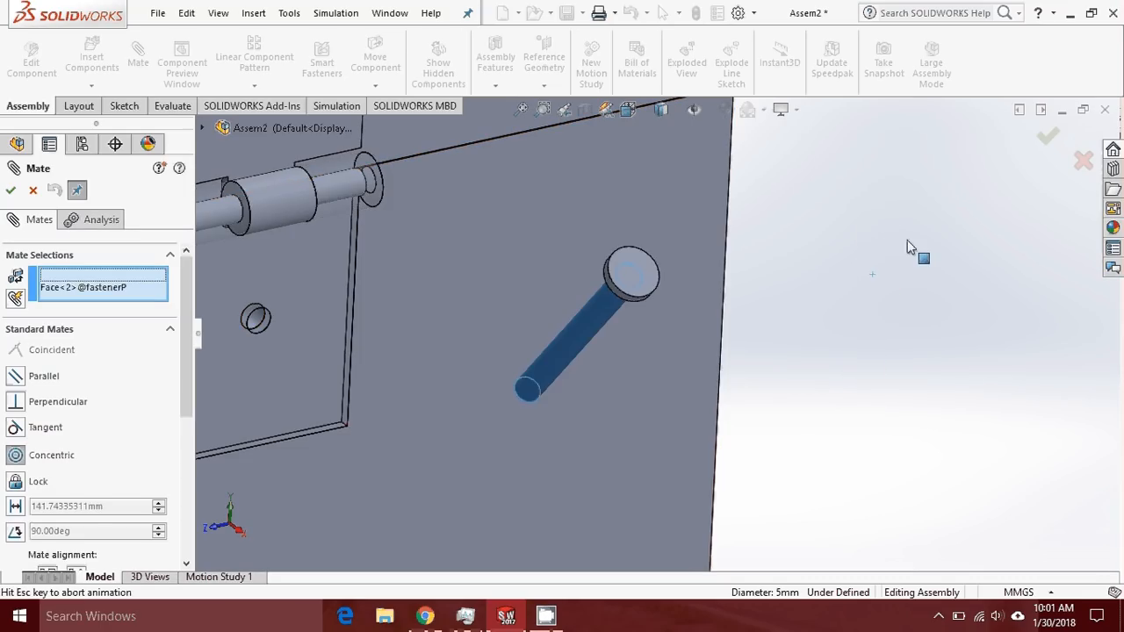
scroll(370, 349, up, 3)
scroll(370, 341, down, 5)
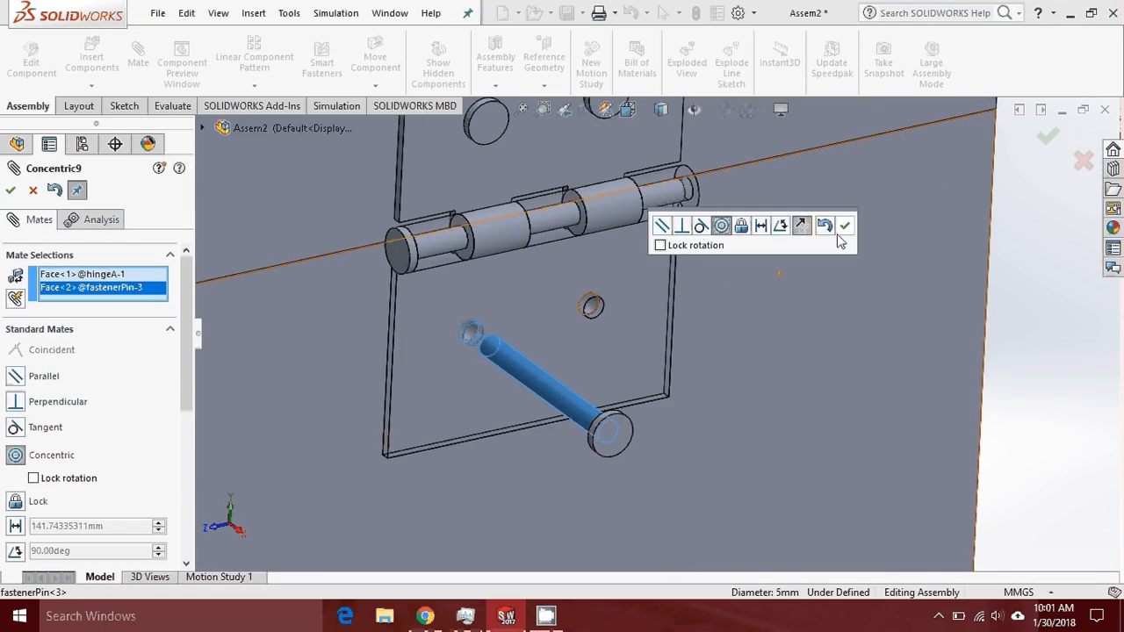
click(844, 225)
Add a coincident mate between the outer face of the hingeA plate and the underside of the third pin's head, and finish mating
click(506, 303)
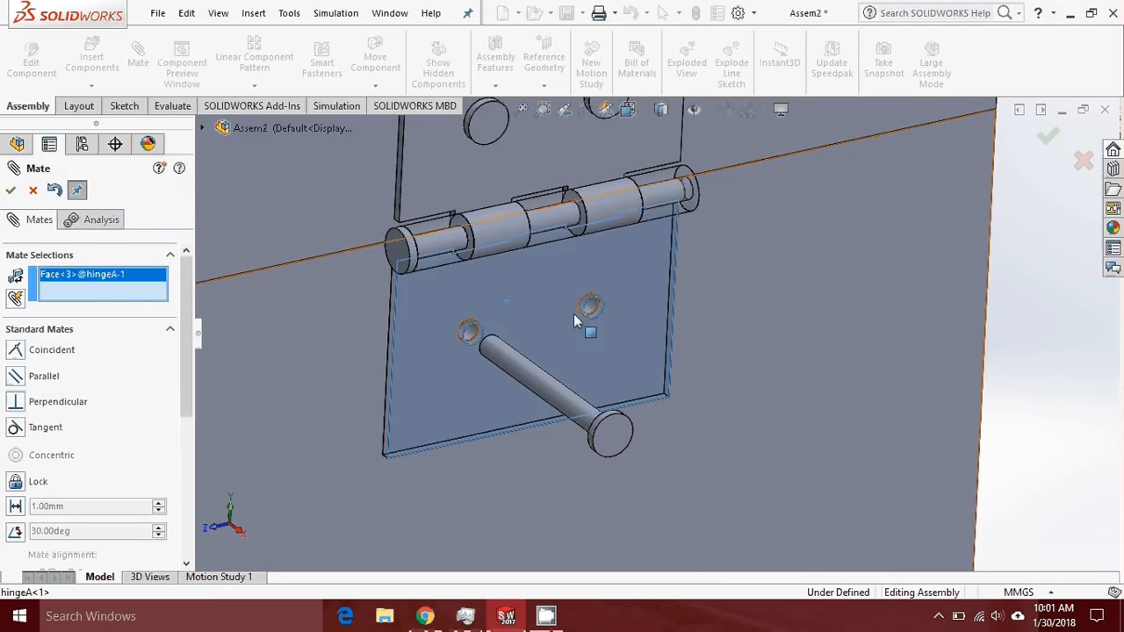
middle_drag(547, 325, 880, 402)
scroll(628, 293, down, 8)
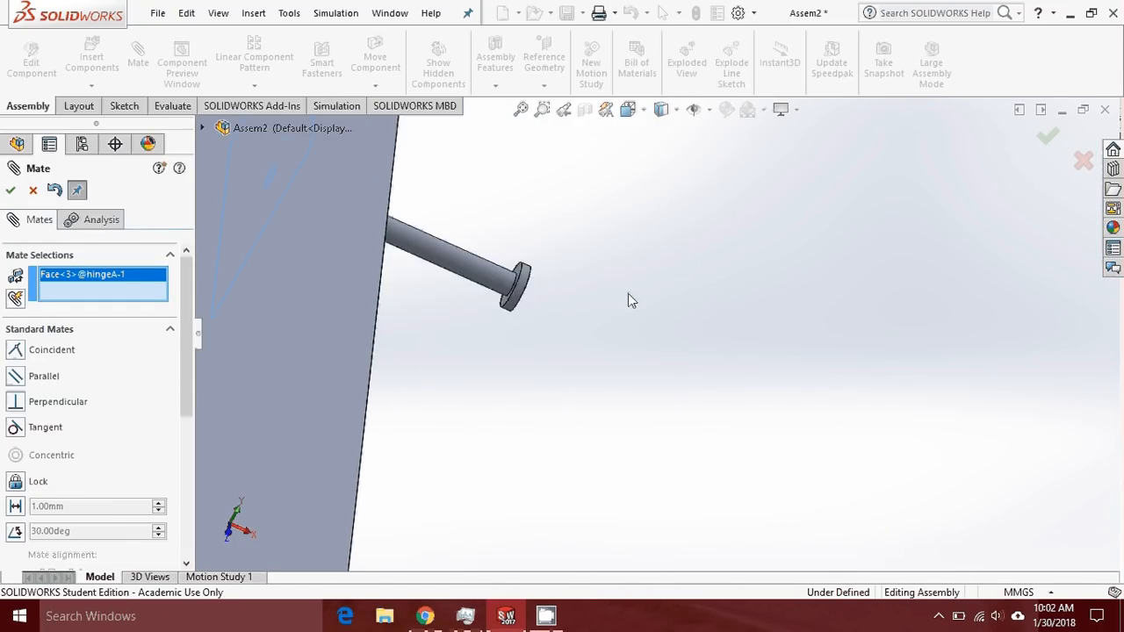
click(690, 251)
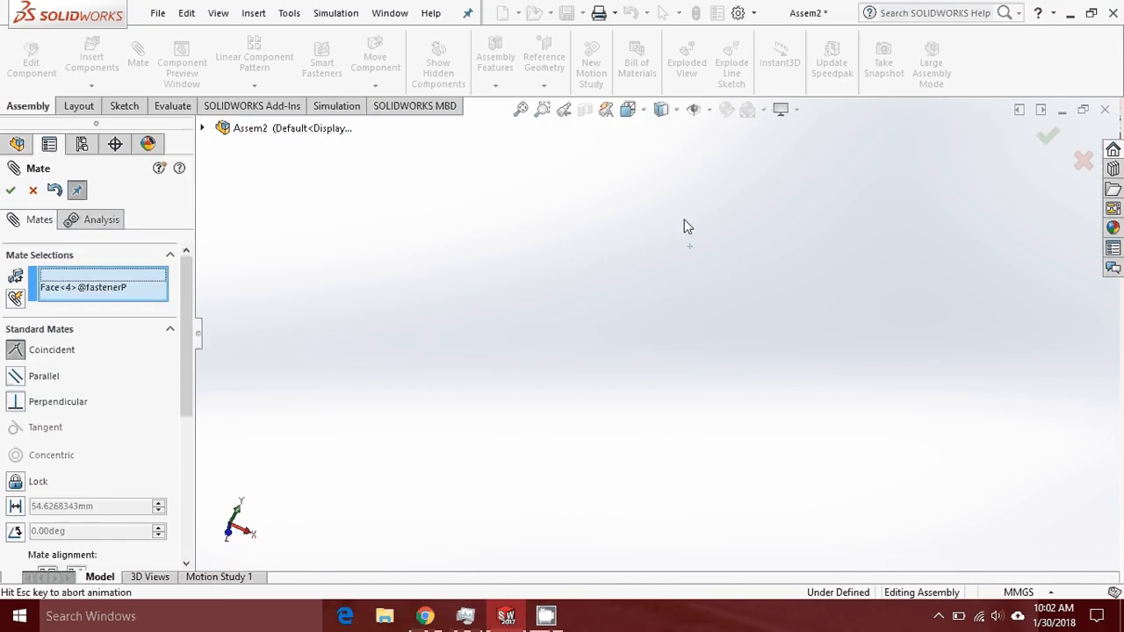
click(11, 190)
middle_drag(534, 287, 490, 224)
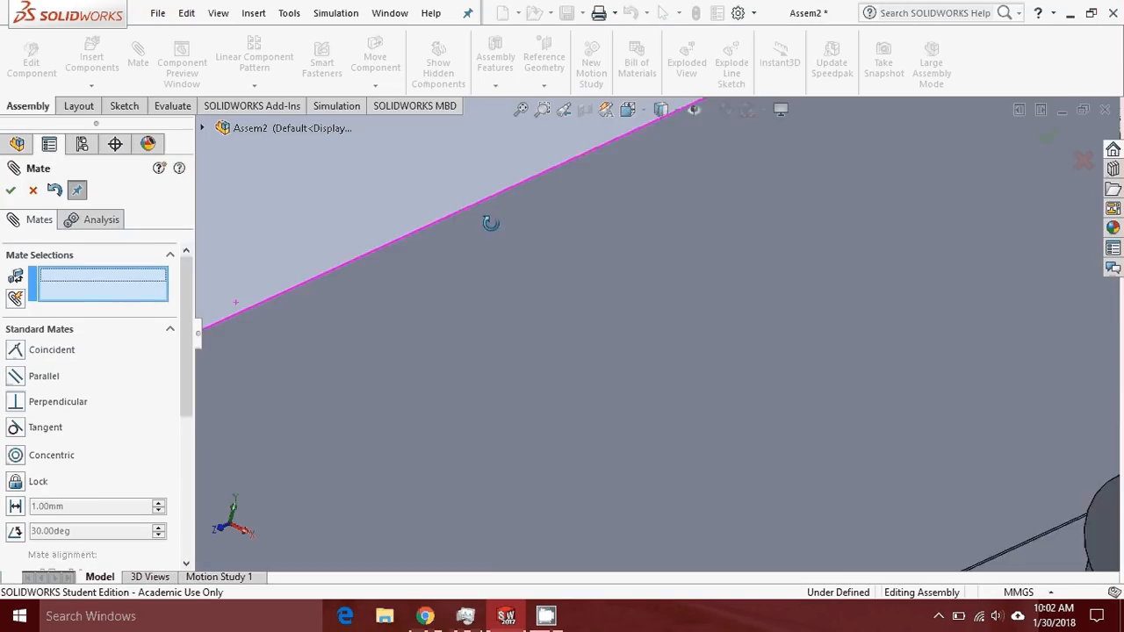
scroll(558, 307, up, 5)
scroll(776, 398, up, 3)
scroll(830, 417, down, 6)
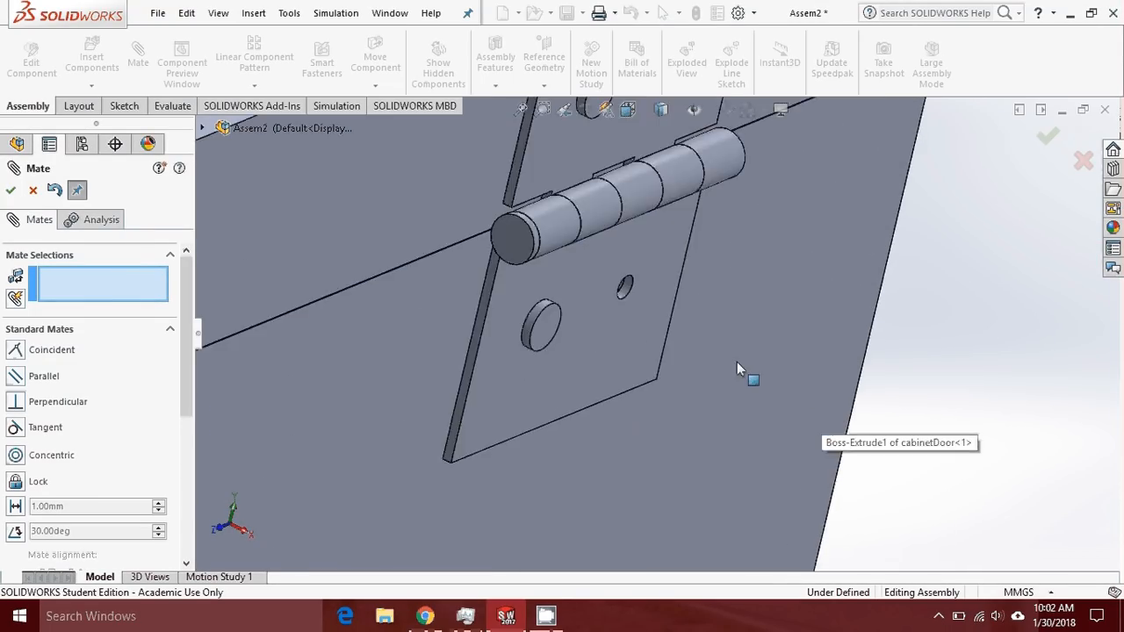
middle_drag(737, 361, 503, 274)
scroll(518, 275, down, 3)
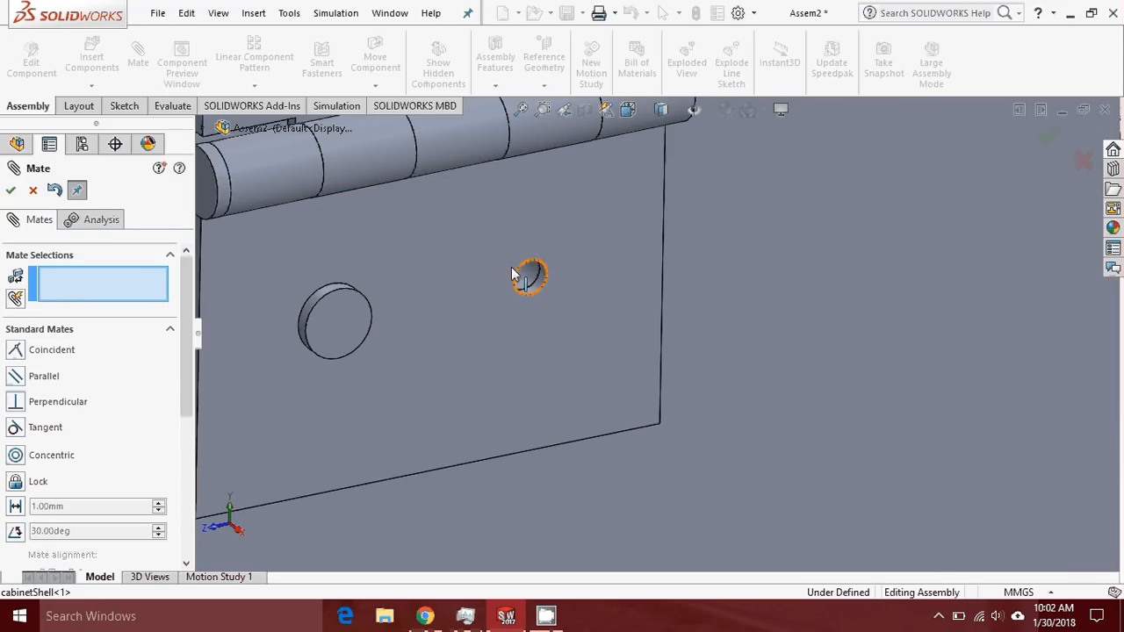
click(34, 191)
Insert a fourth fastenerPin part and place it in the open space beside the cabinet
click(91, 60)
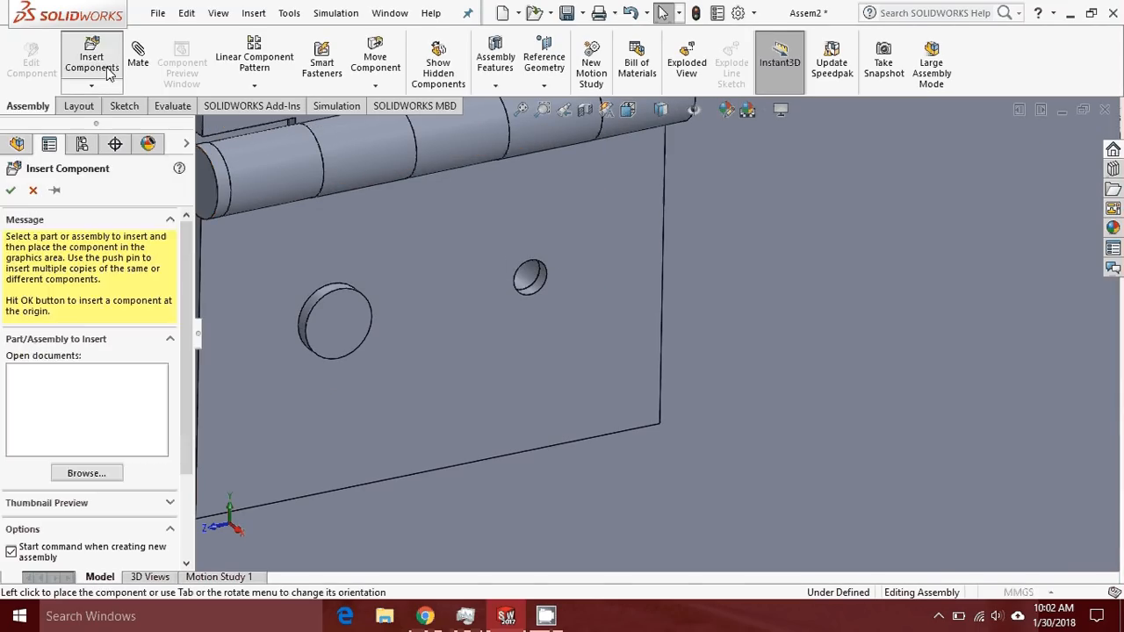
click(223, 149)
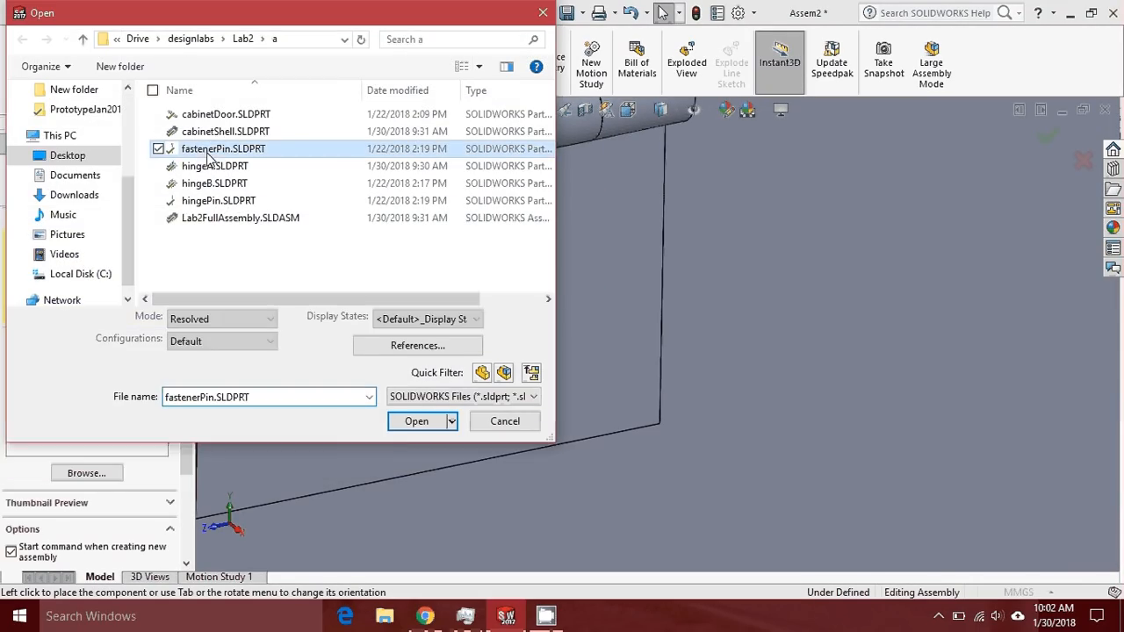
click(417, 421)
scroll(754, 343, up, 3)
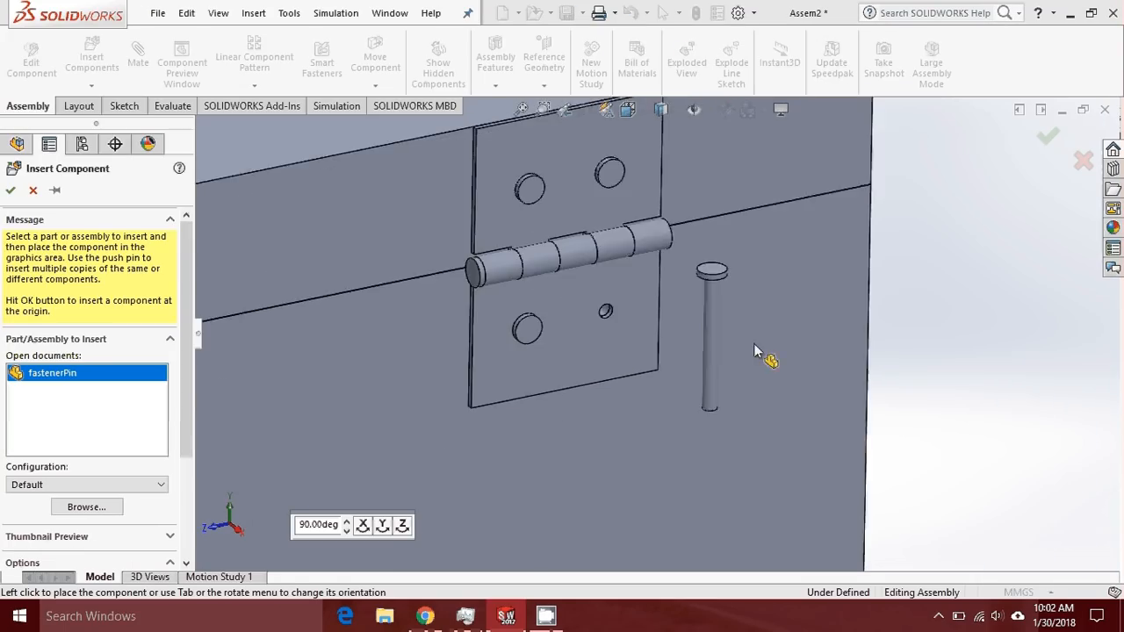
scroll(875, 347, up, 3)
click(803, 379)
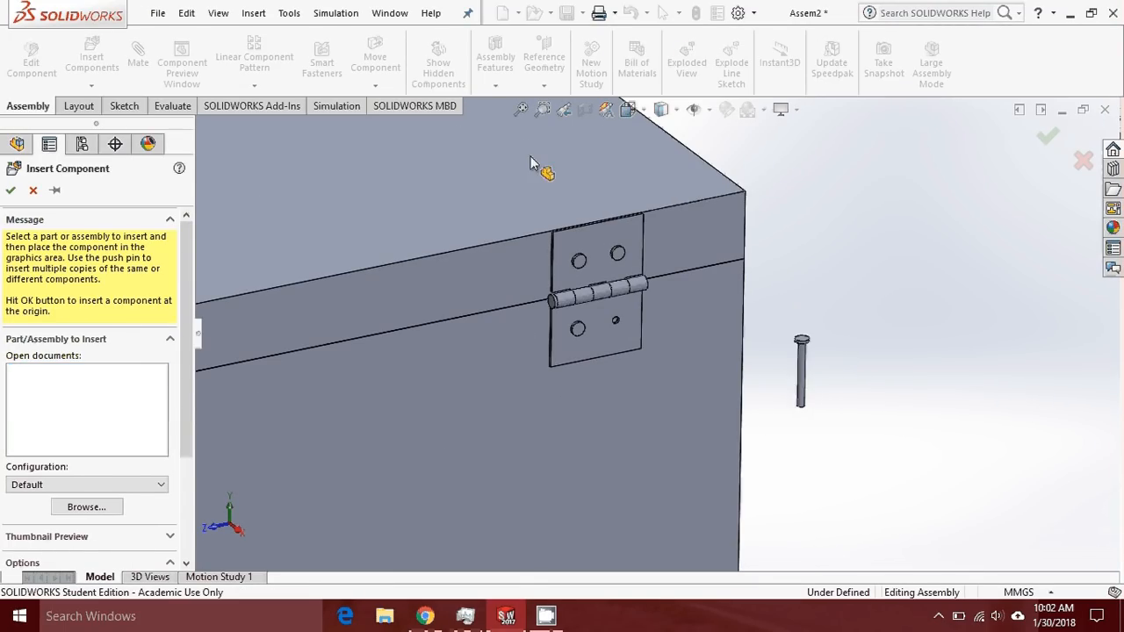
Add a concentric mate between the fourth fastener pin's shank and the hingeA plate hole nearer the cabinet's corner
click(138, 57)
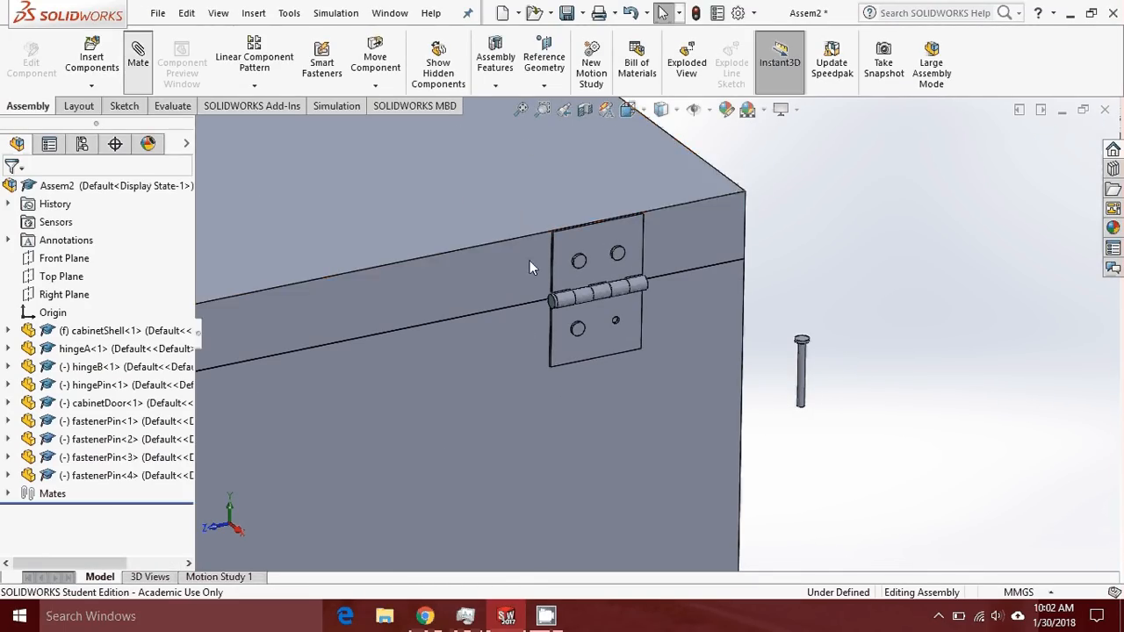
scroll(621, 315, down, 5)
scroll(648, 336, down, 2)
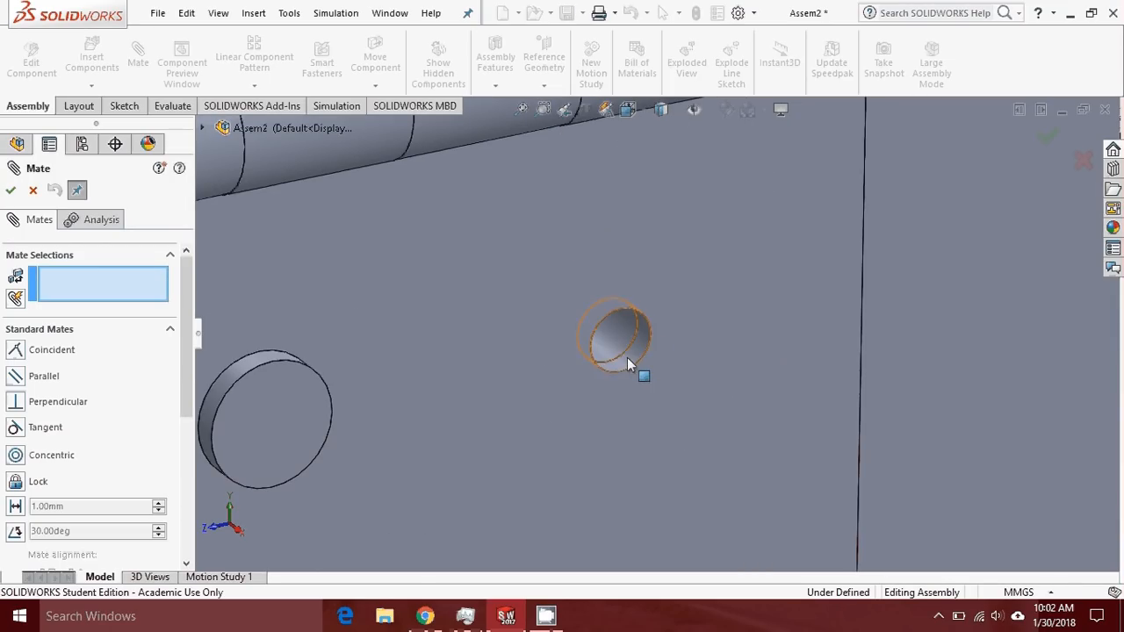
click(627, 357)
scroll(645, 338, up, 5)
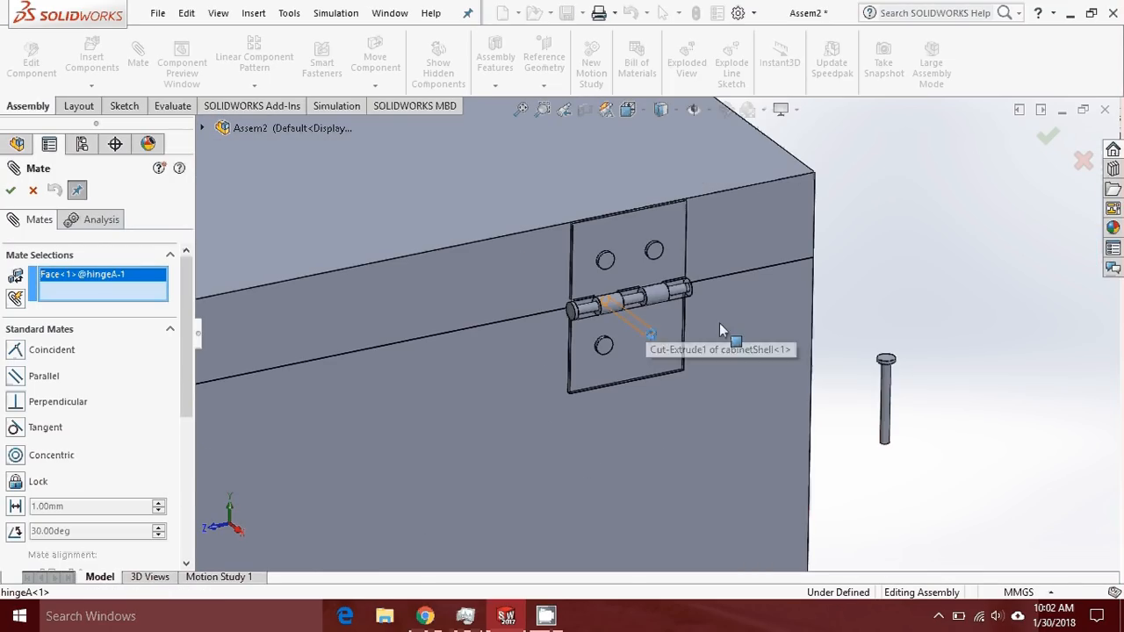
click(886, 399)
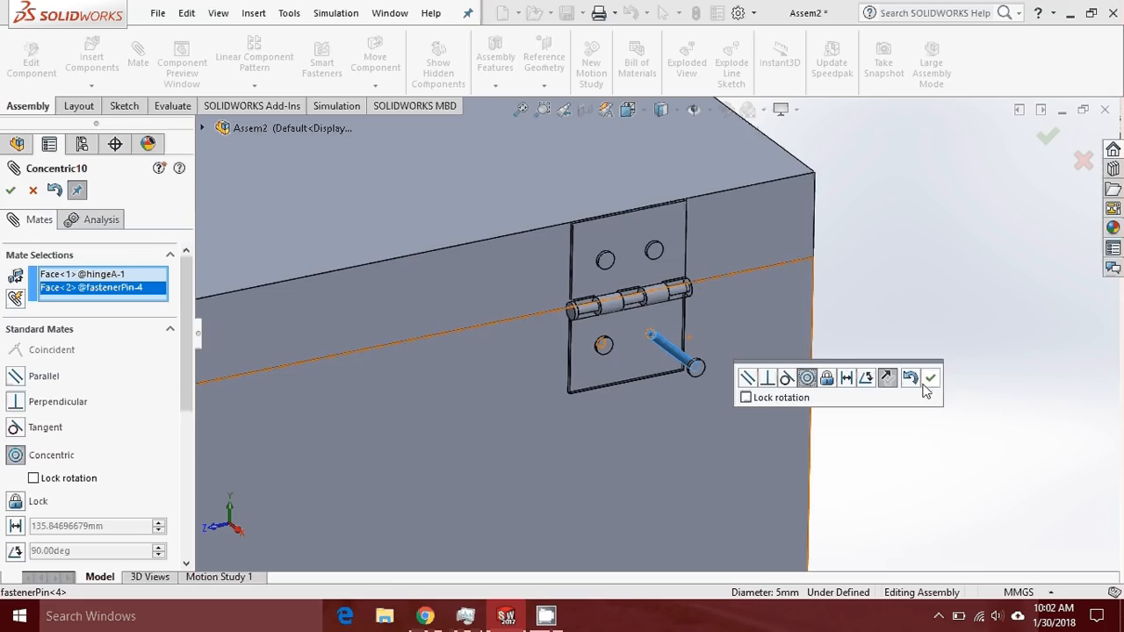
click(930, 377)
Add a coincident mate between the outer face of the hingeA plate and the underside of the fourth pin's head
scroll(678, 347, down, 5)
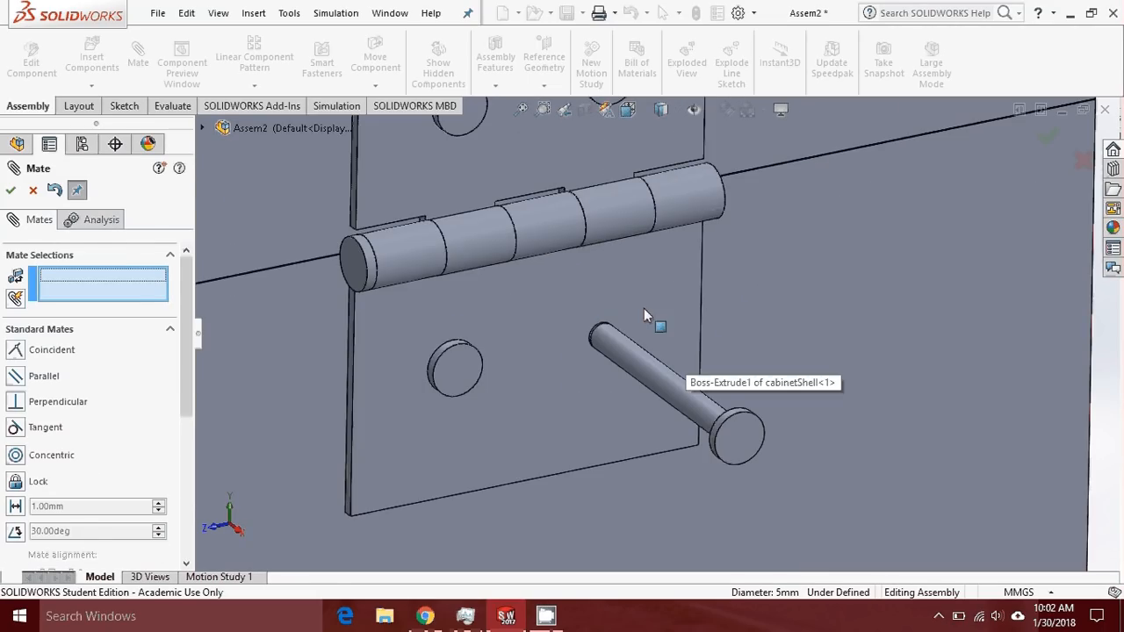
click(635, 297)
scroll(638, 300, up, 8)
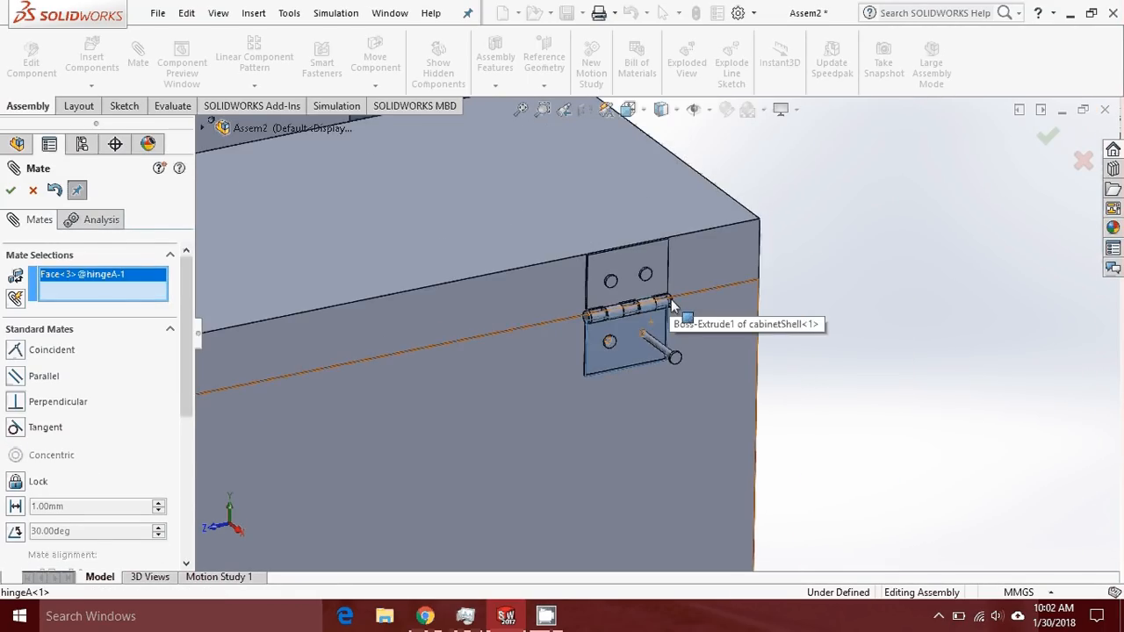
middle_drag(681, 319, 703, 395)
scroll(697, 389, down, 6)
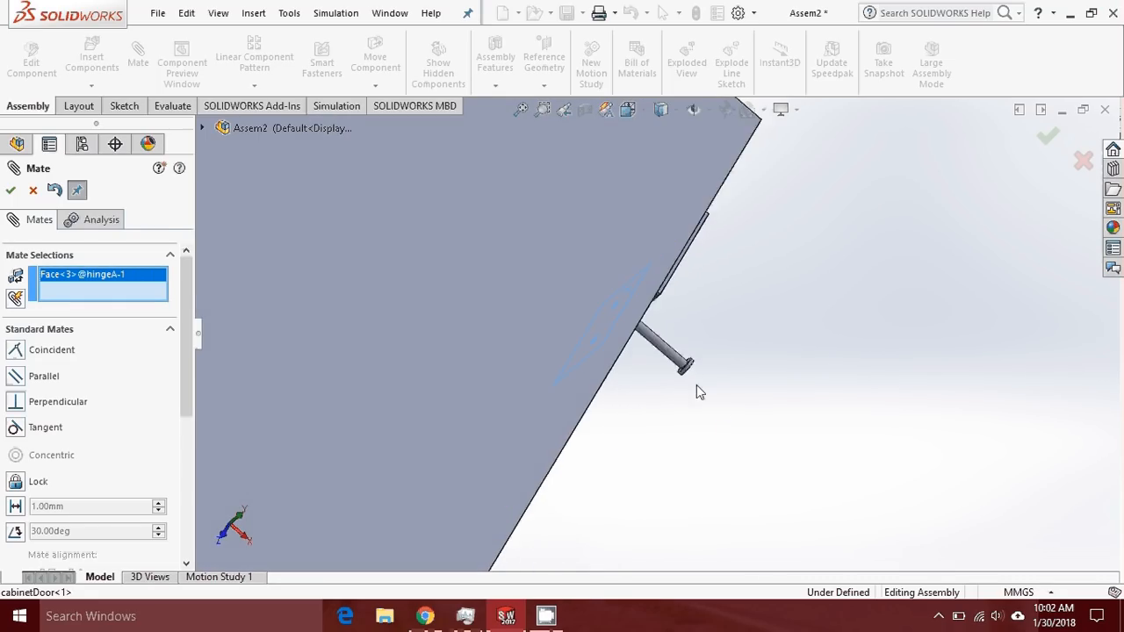
scroll(656, 347, up, 4)
click(751, 341)
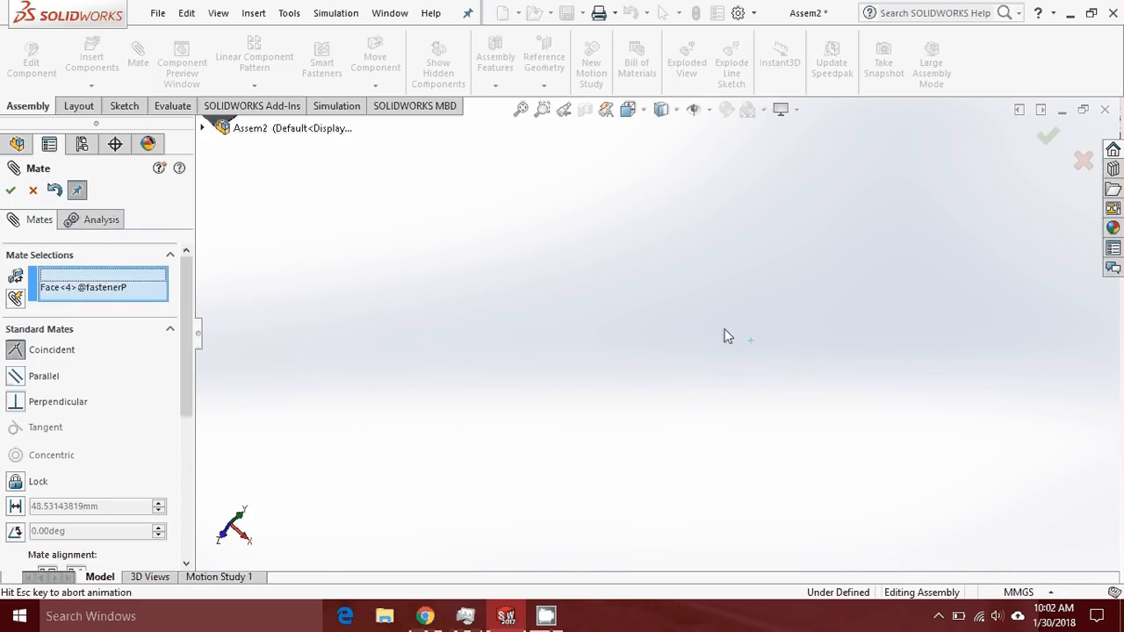
click(9, 191)
Examine the hinge and its four fastener pins from several angles, and finish mating
scroll(433, 278, up, 6)
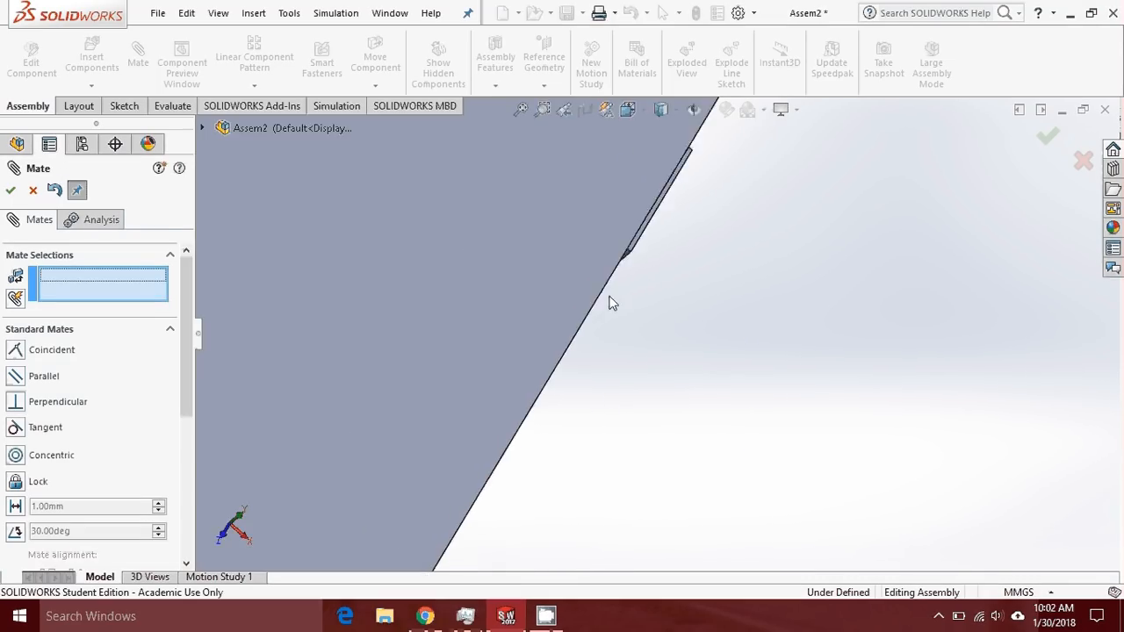
middle_drag(719, 314, 700, 256)
scroll(700, 257, up, 6)
scroll(700, 393, down, 5)
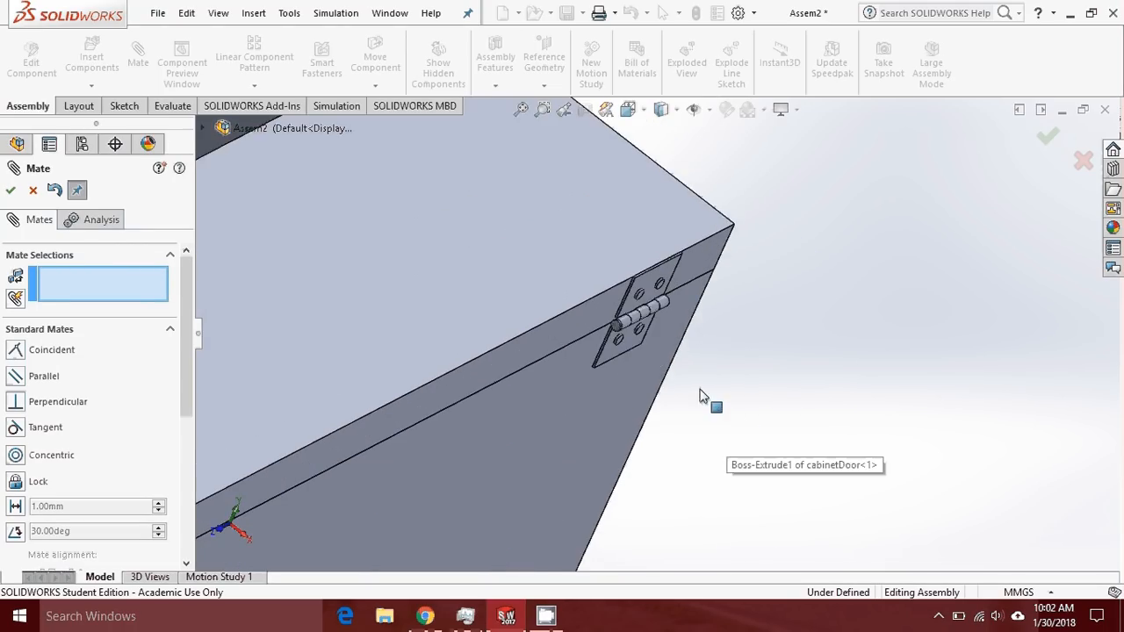
scroll(681, 334, down, 2)
middle_drag(682, 335, 654, 301)
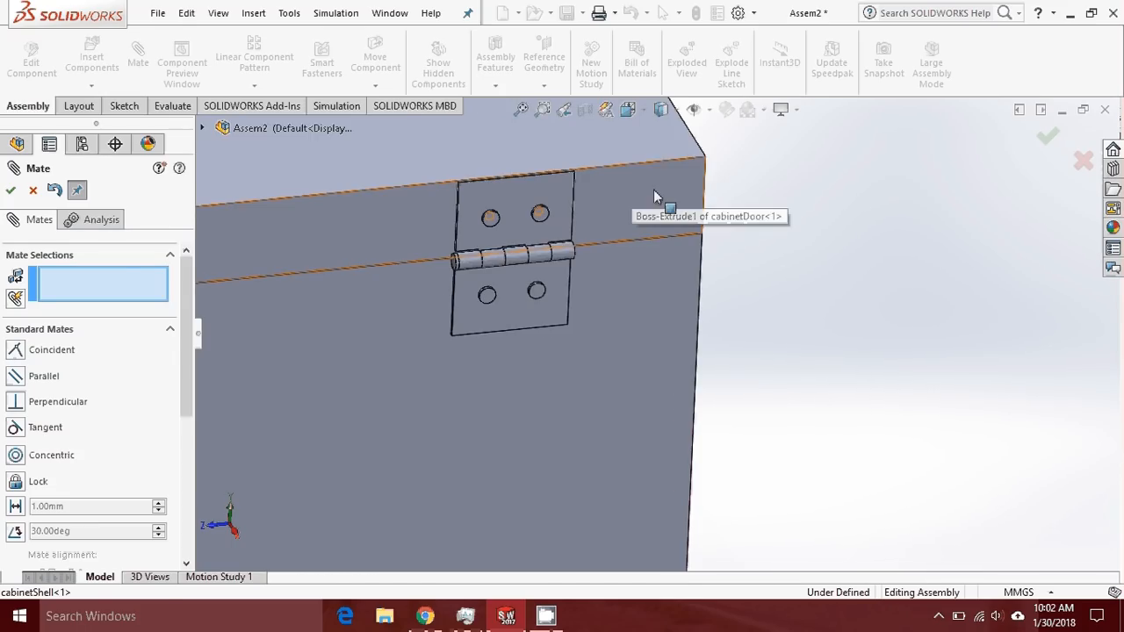
middle_drag(653, 190, 604, 227)
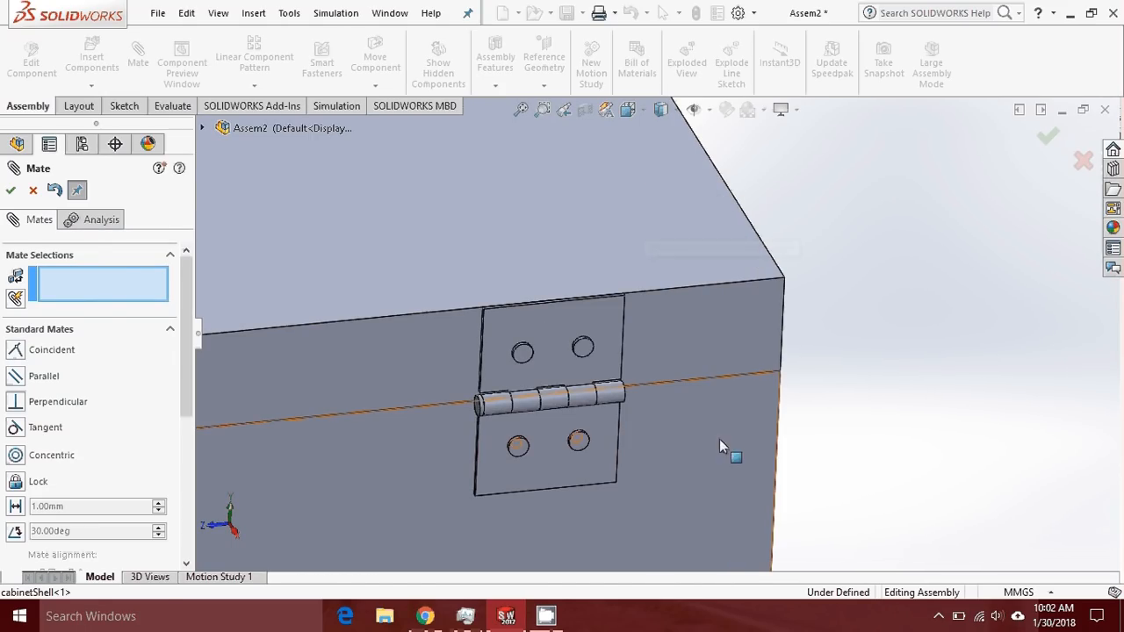
click(32, 192)
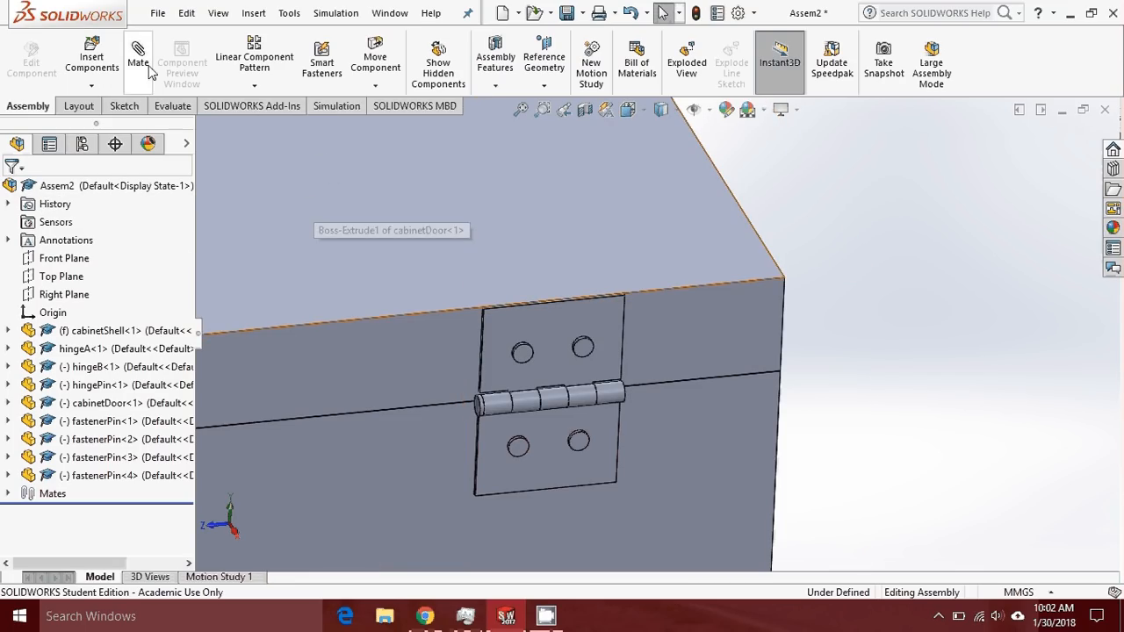
scroll(597, 277, up, 1)
scroll(552, 321, down, 1)
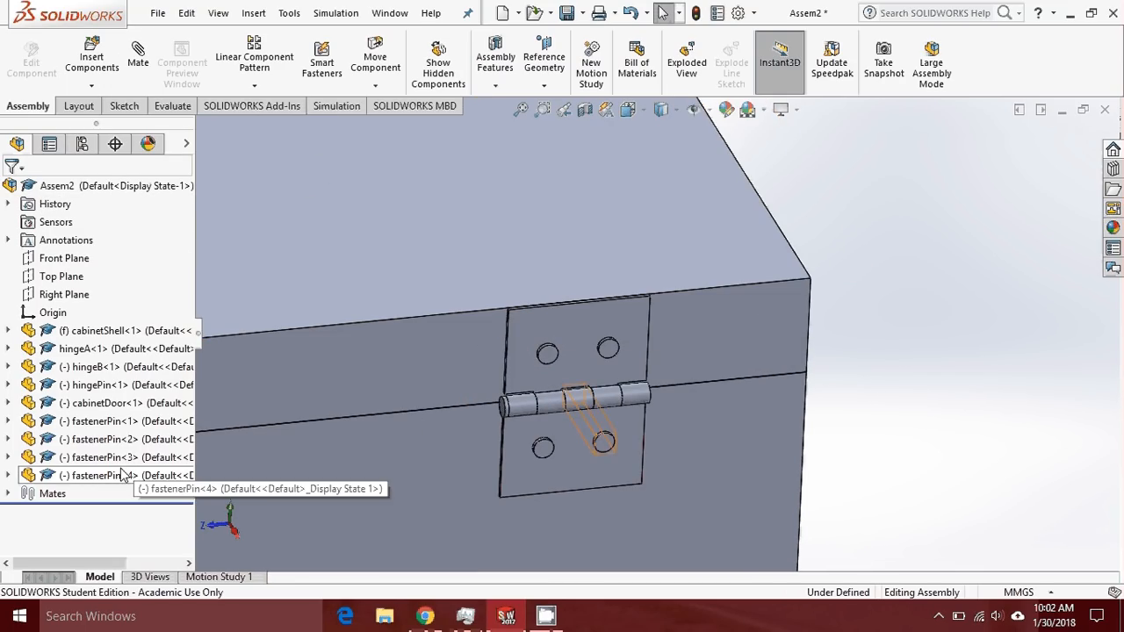
Start Copy with Mates for hingeA, hingeB, hingePin and all four fastenerPin components, leaving out the door, and proceed to the mate references
click(113, 478)
ctrl+click(113, 460)
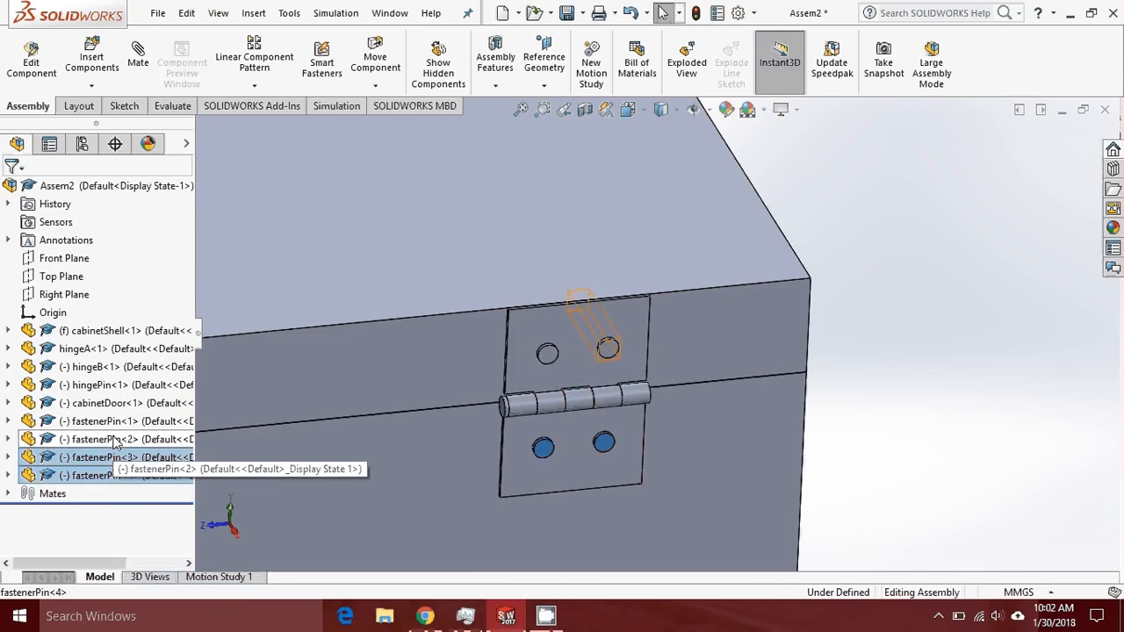
ctrl+click(115, 440)
ctrl+click(116, 423)
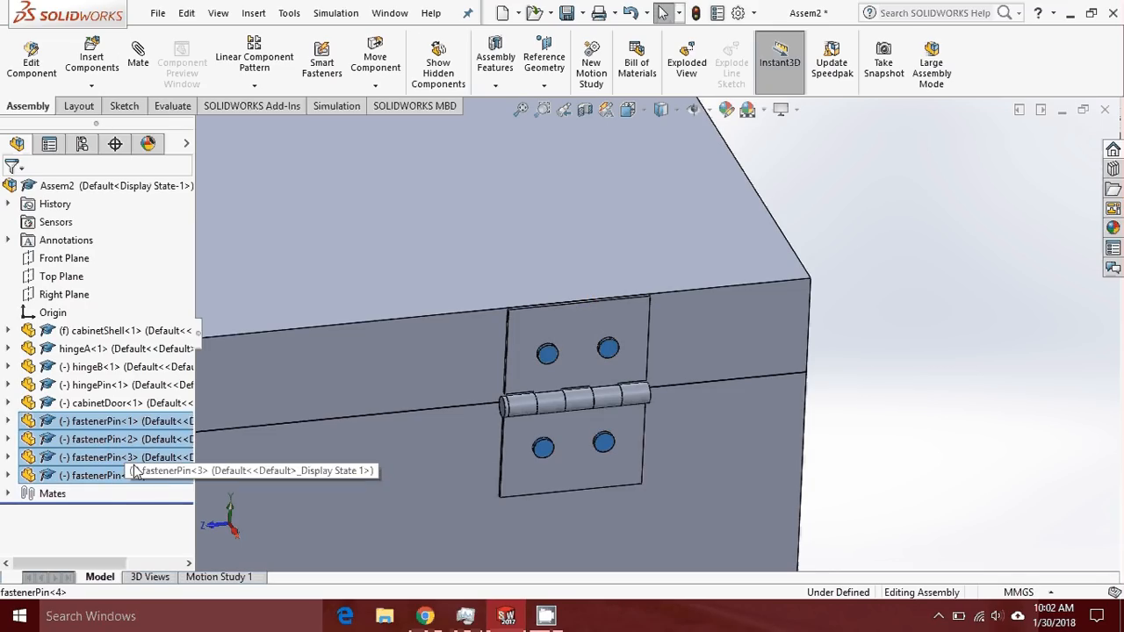
shift+click(113, 391)
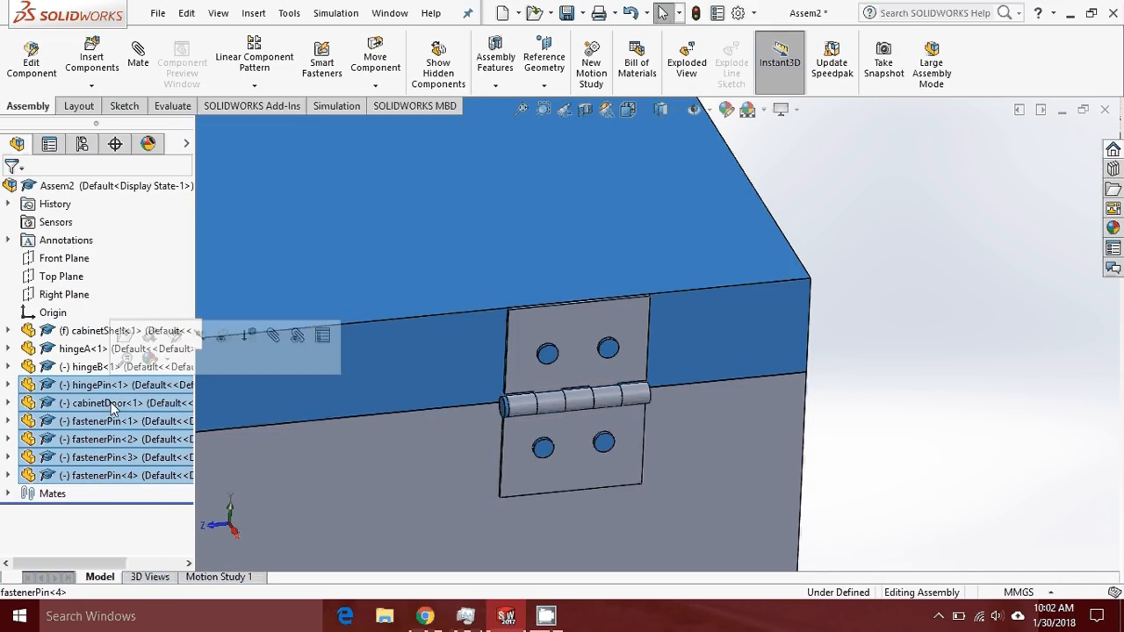
ctrl+click(109, 405)
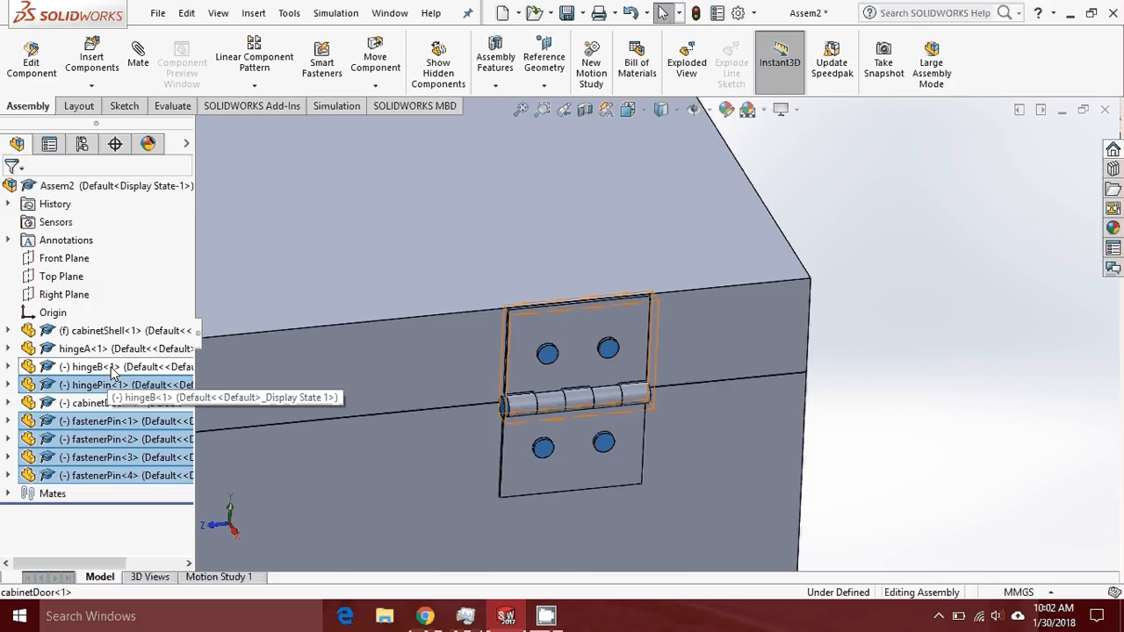
ctrl+click(96, 348)
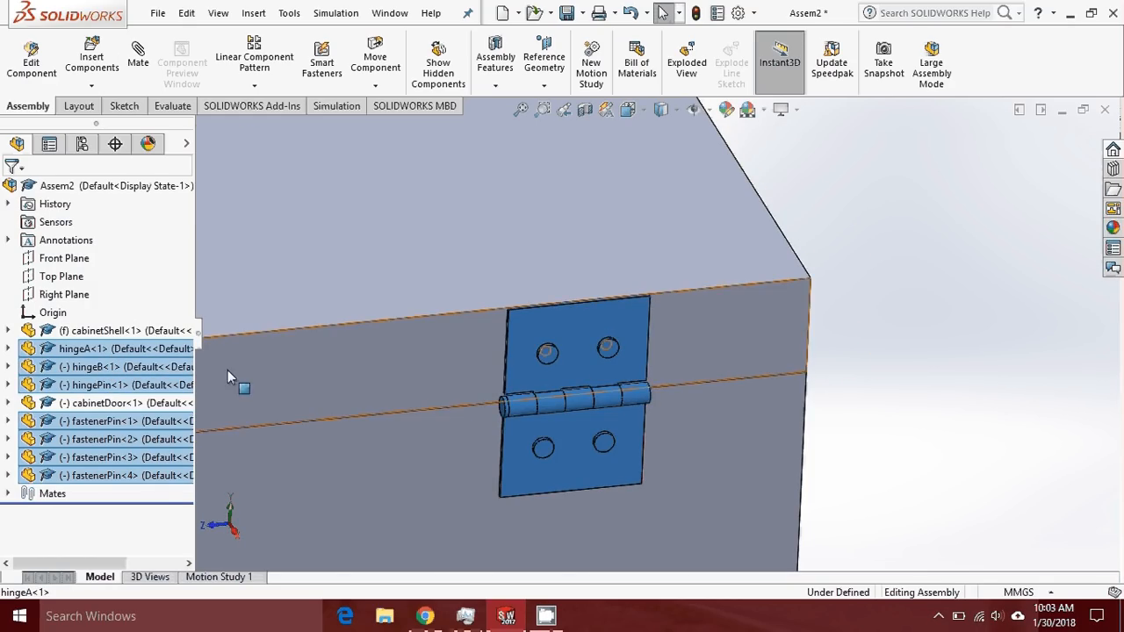
right_click(123, 373)
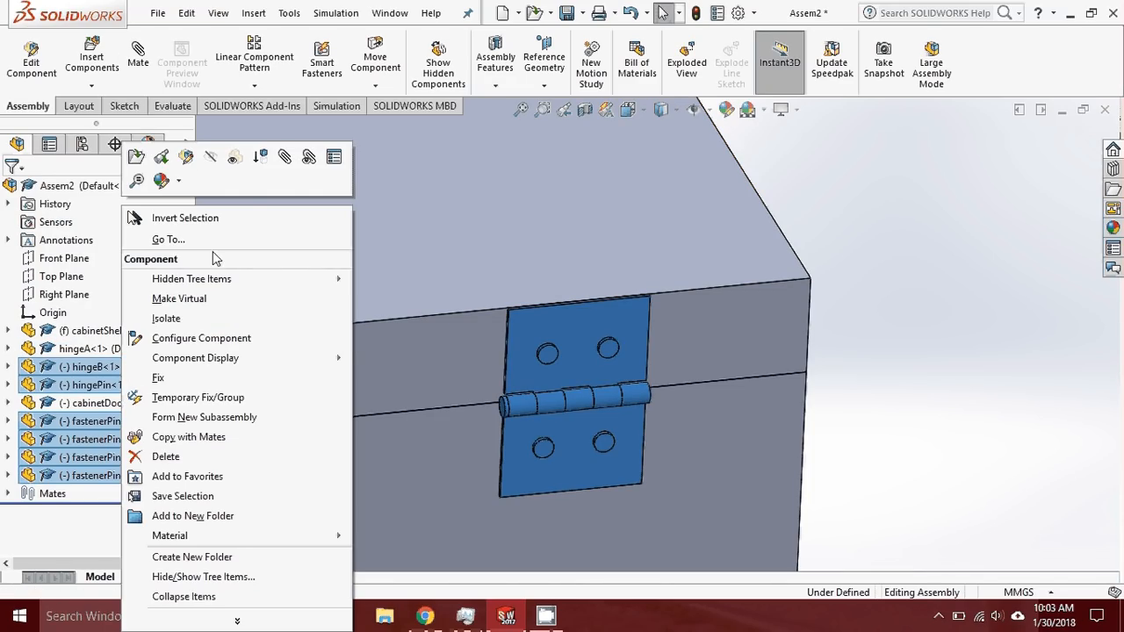
click(209, 438)
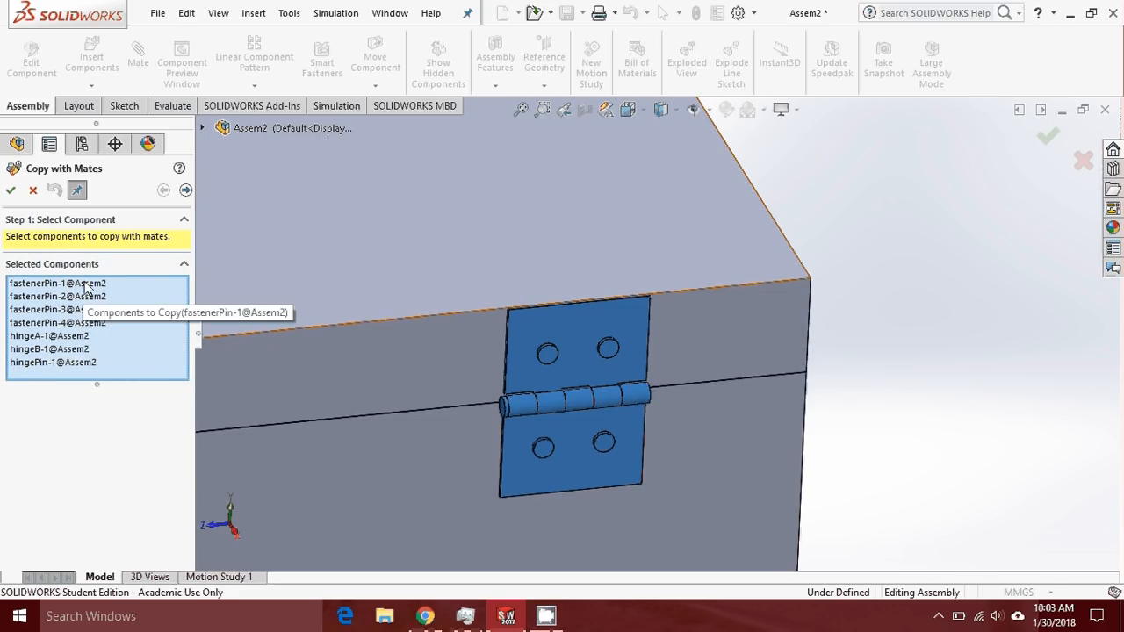
click(186, 191)
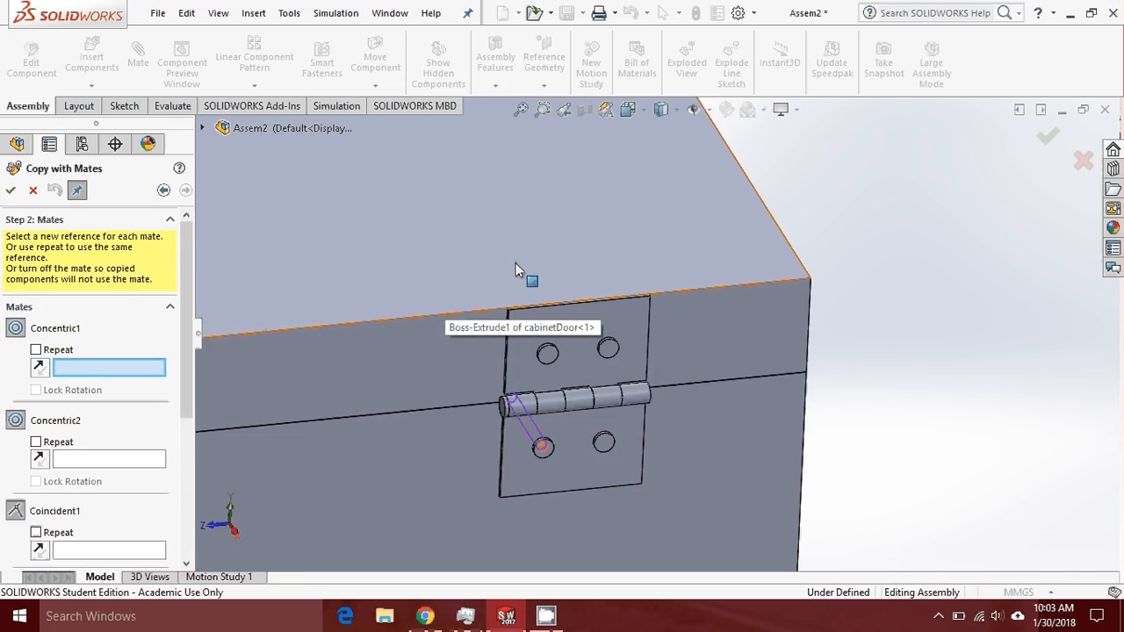
Set the new Concentric1 reference to the cabinetShell hole nearer the corner at the cabinet's unhinged end
middle_drag(519, 271, 585, 277)
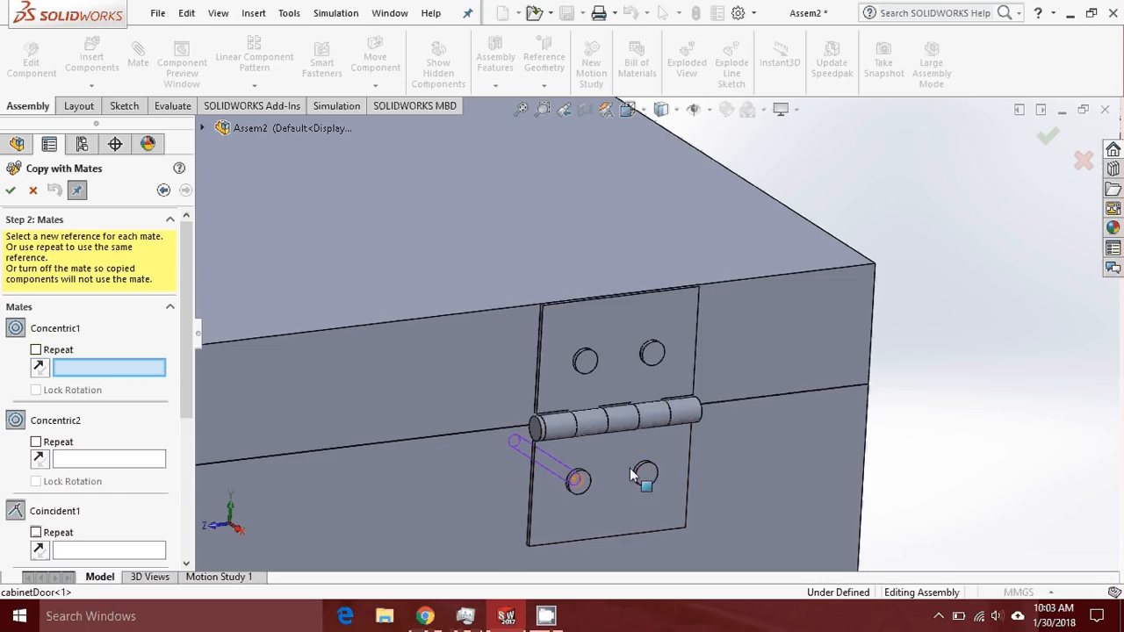
scroll(579, 412, down, 4)
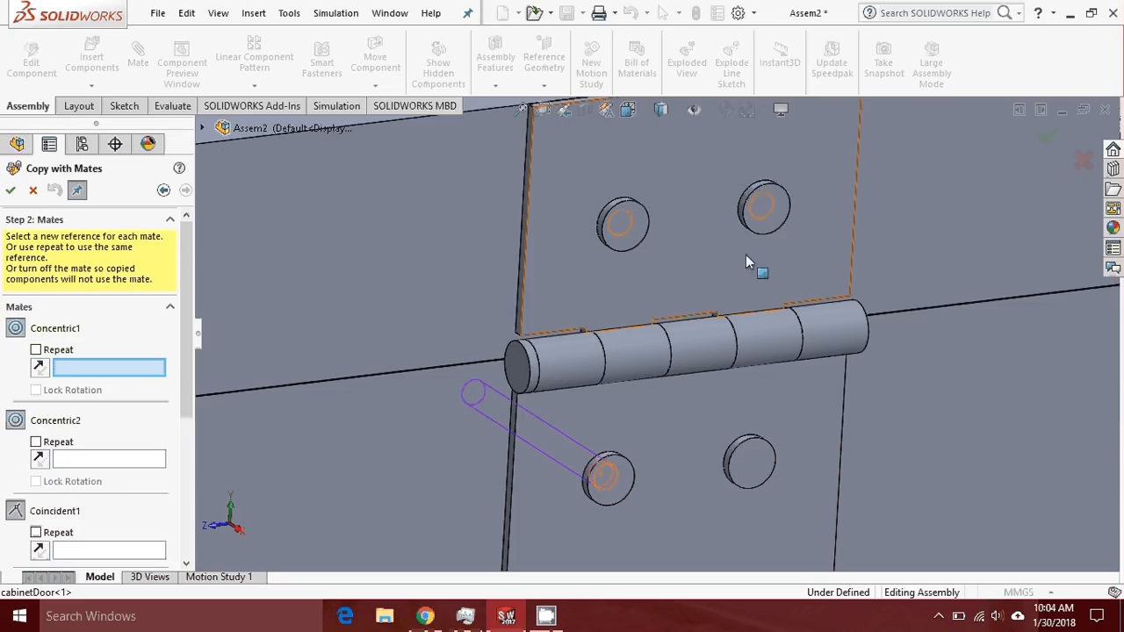
scroll(746, 255, up, 6)
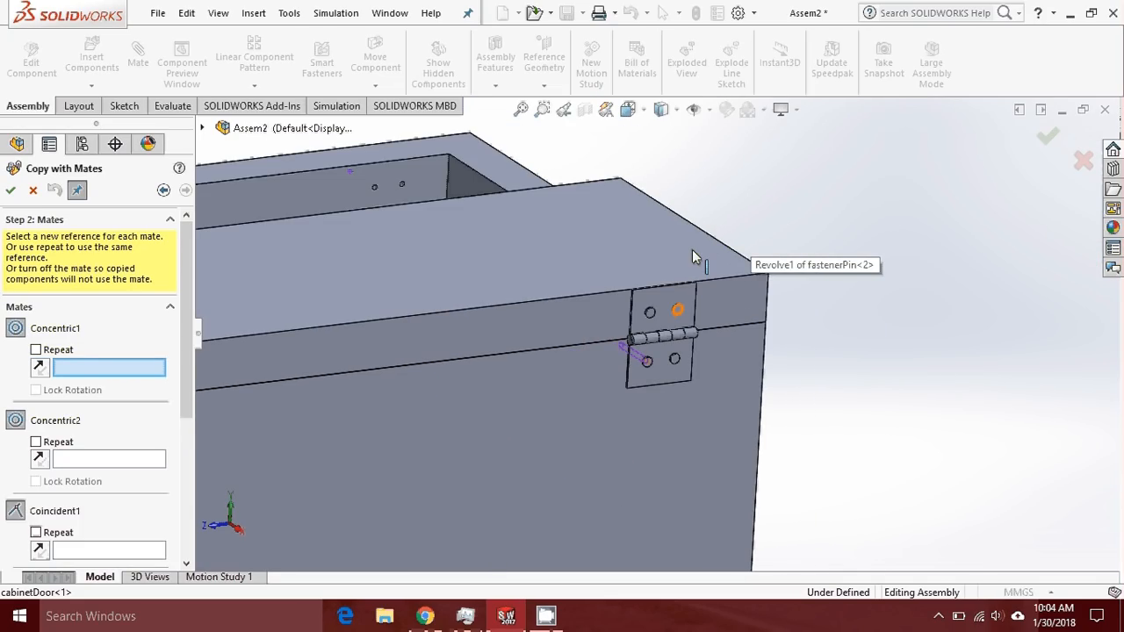
scroll(692, 250, up, 3)
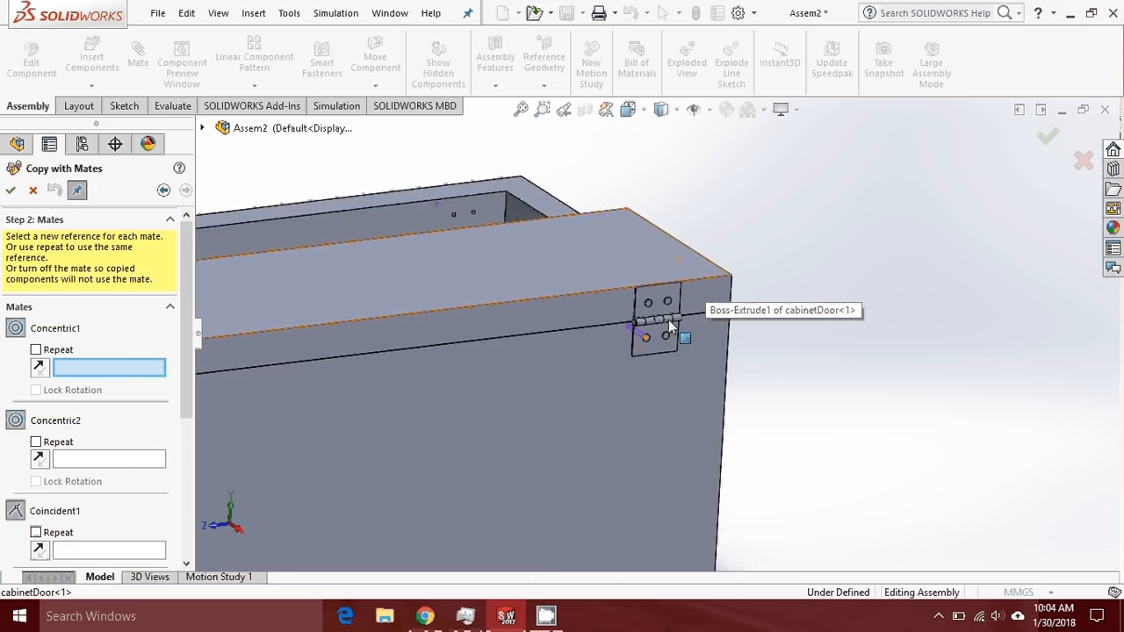
scroll(669, 319, down, 8)
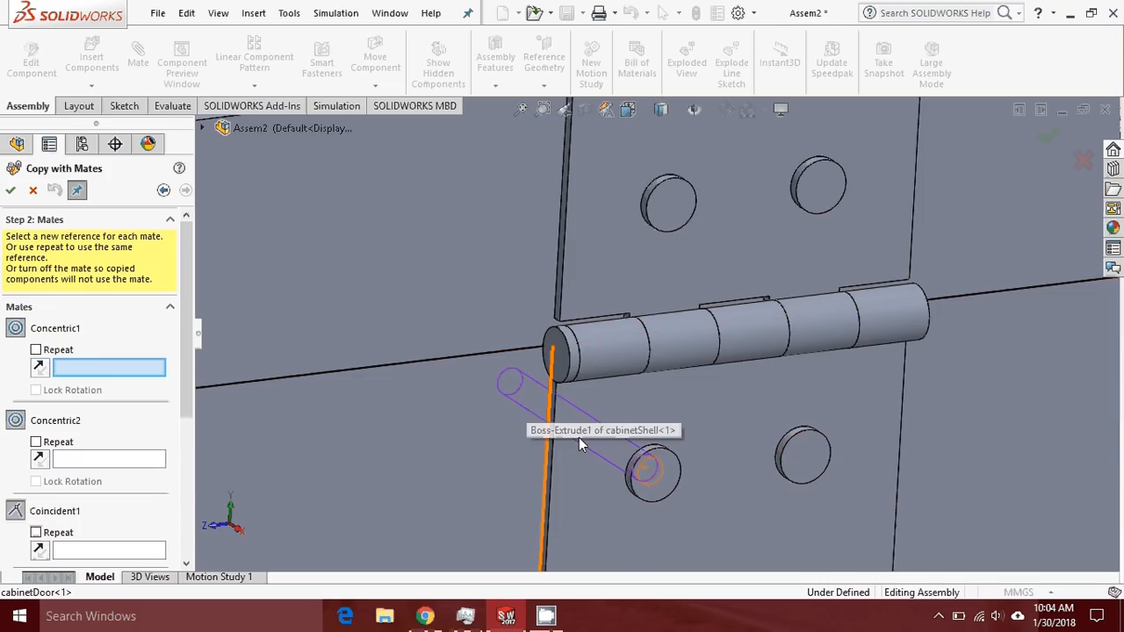
scroll(590, 405, up, 5)
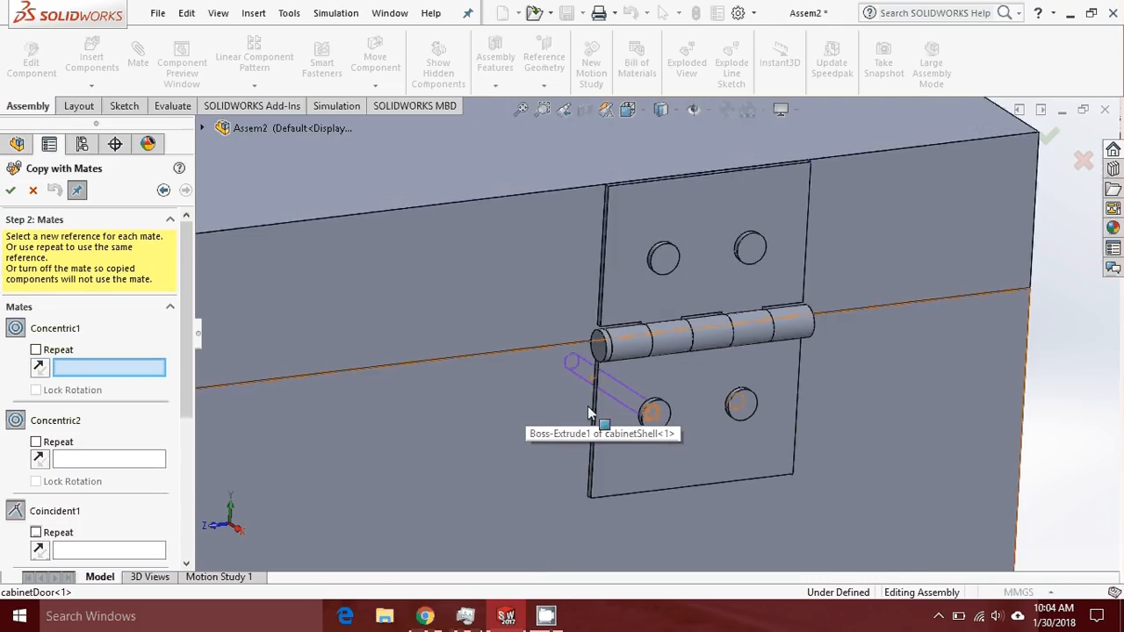
scroll(626, 379, up, 6)
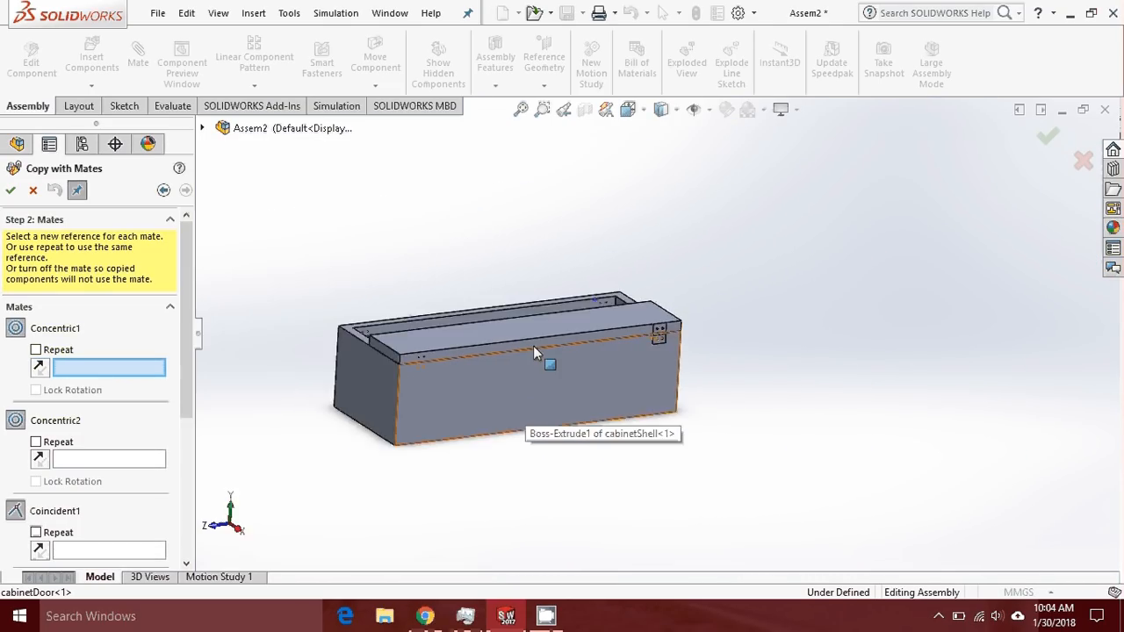
scroll(448, 369, down, 10)
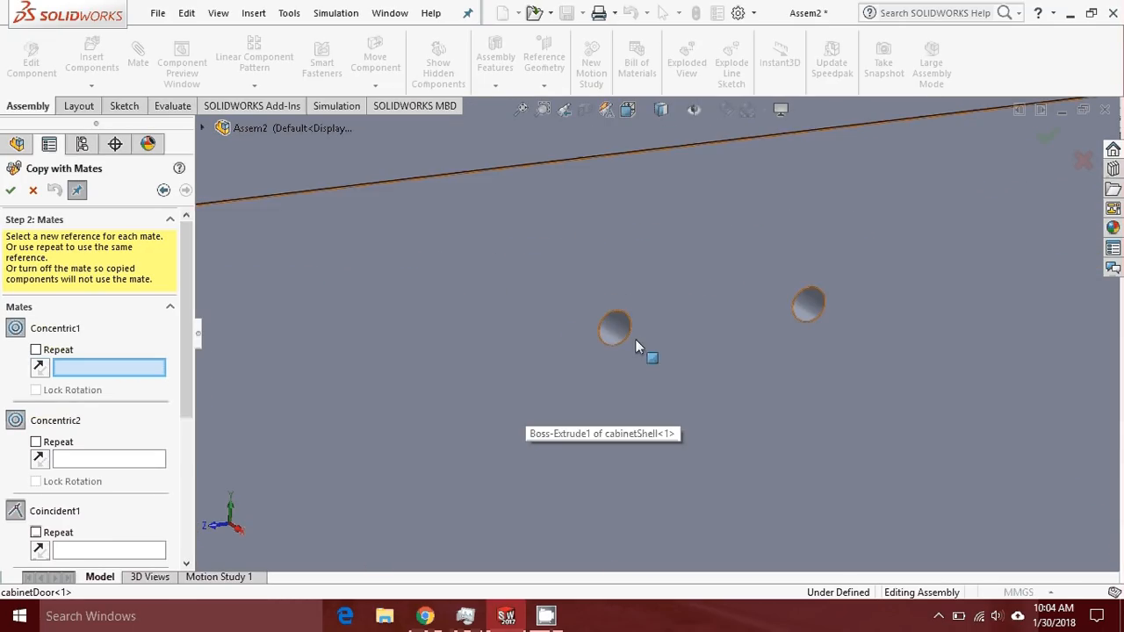
scroll(618, 330, down, 1)
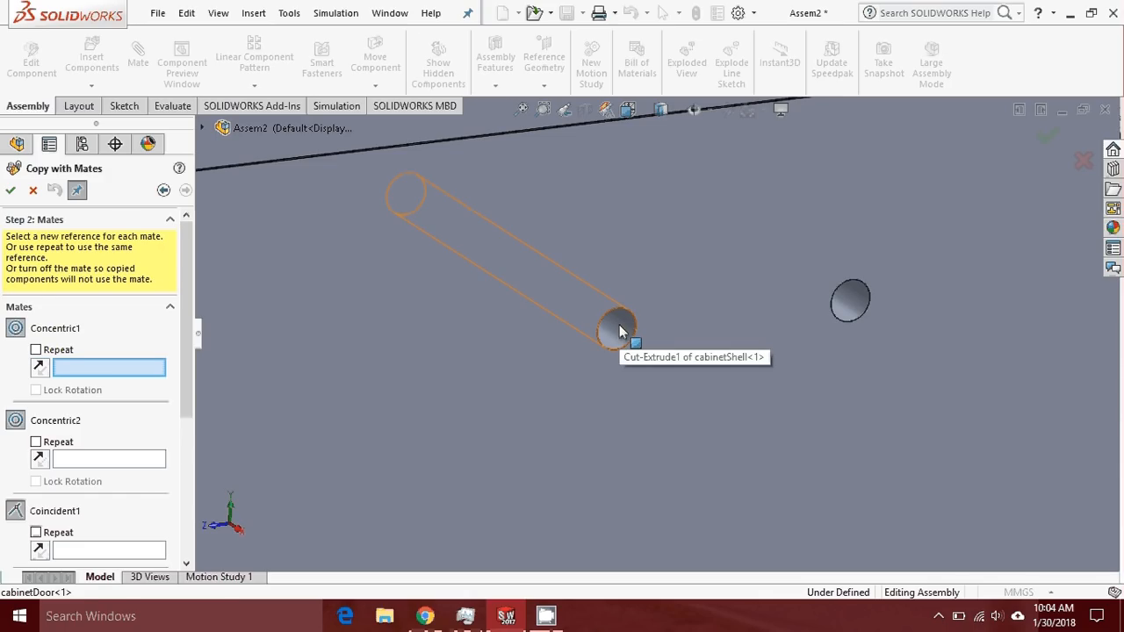
click(619, 327)
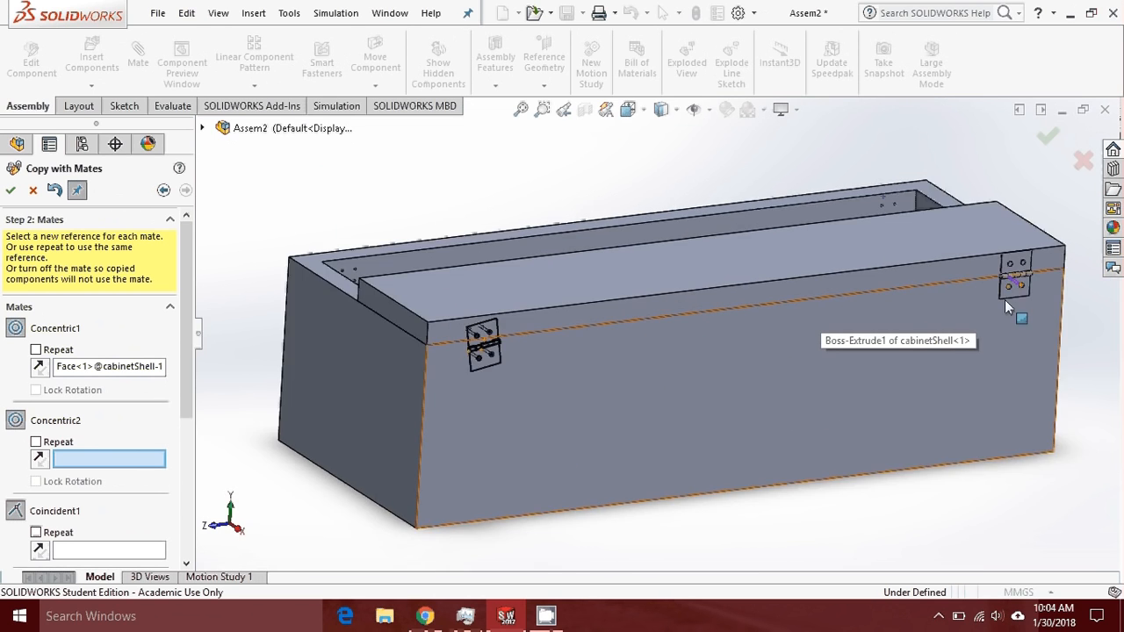
Set the new Concentric2 reference to the other cabinetShell hinge hole at the unhinged end, farther from the corner
scroll(1005, 299, down, 5)
scroll(933, 217, down, 3)
scroll(868, 287, up, 3)
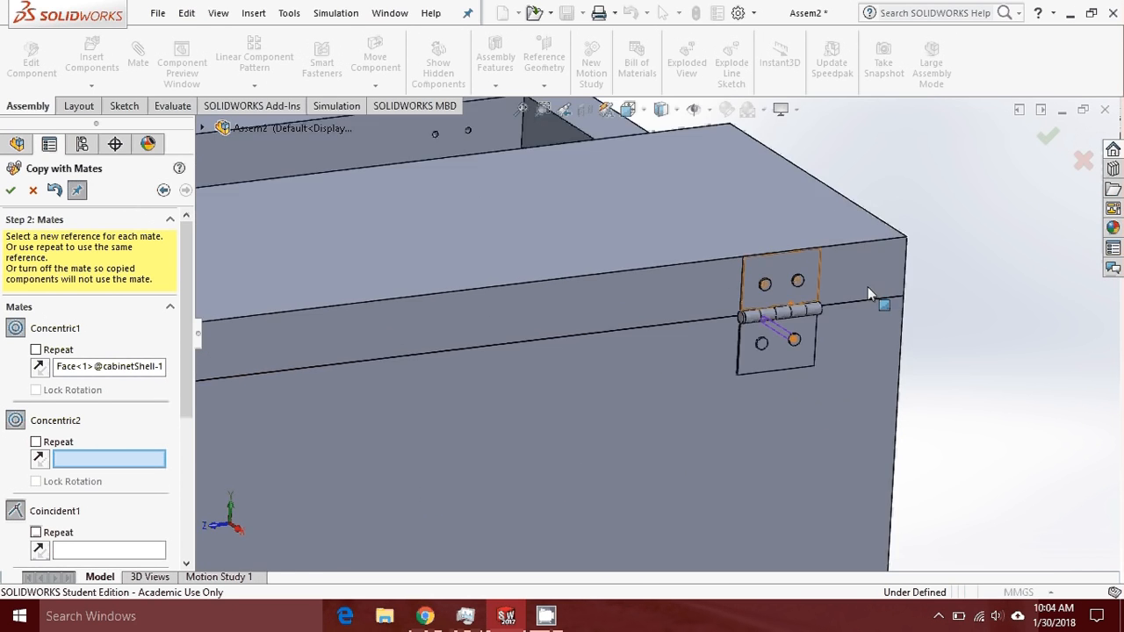
scroll(868, 286, up, 5)
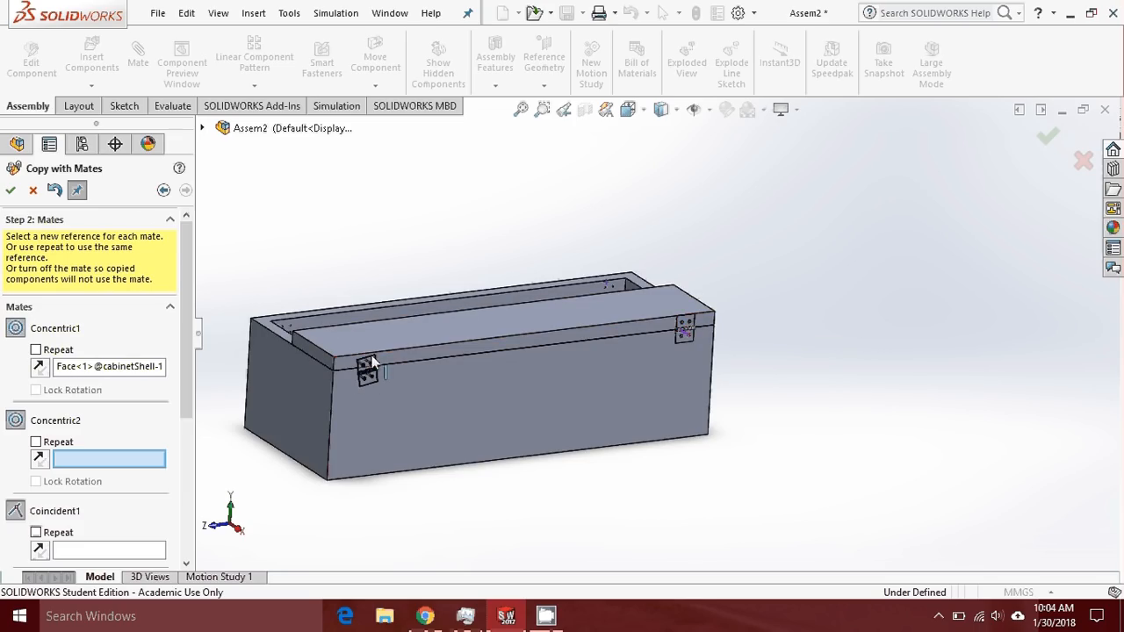
scroll(684, 326, down, 10)
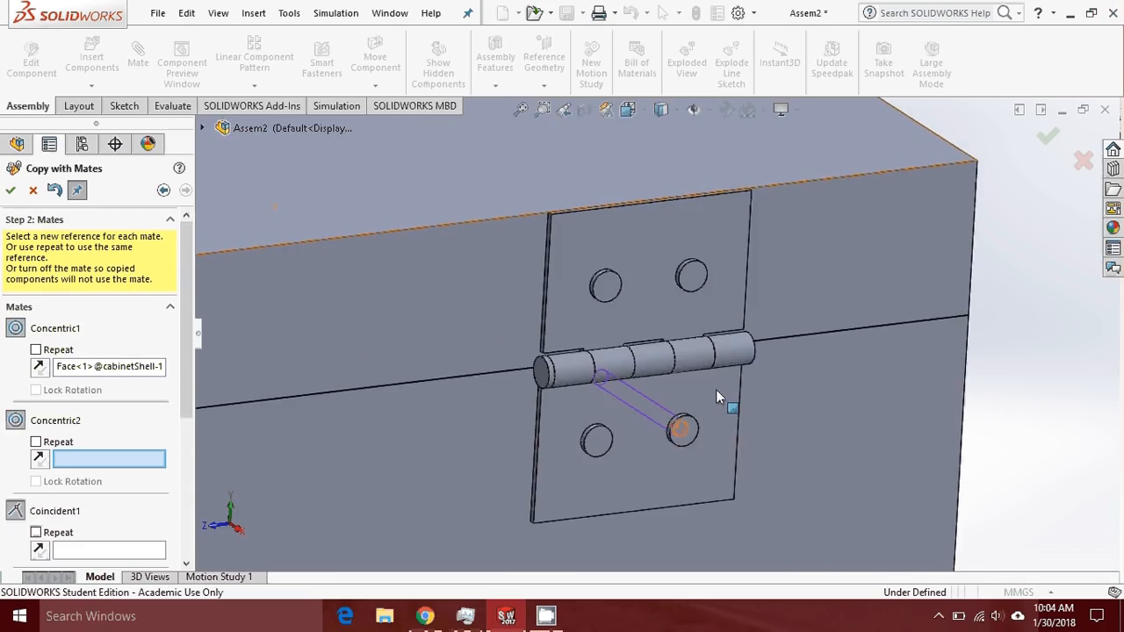
scroll(717, 392, down, 5)
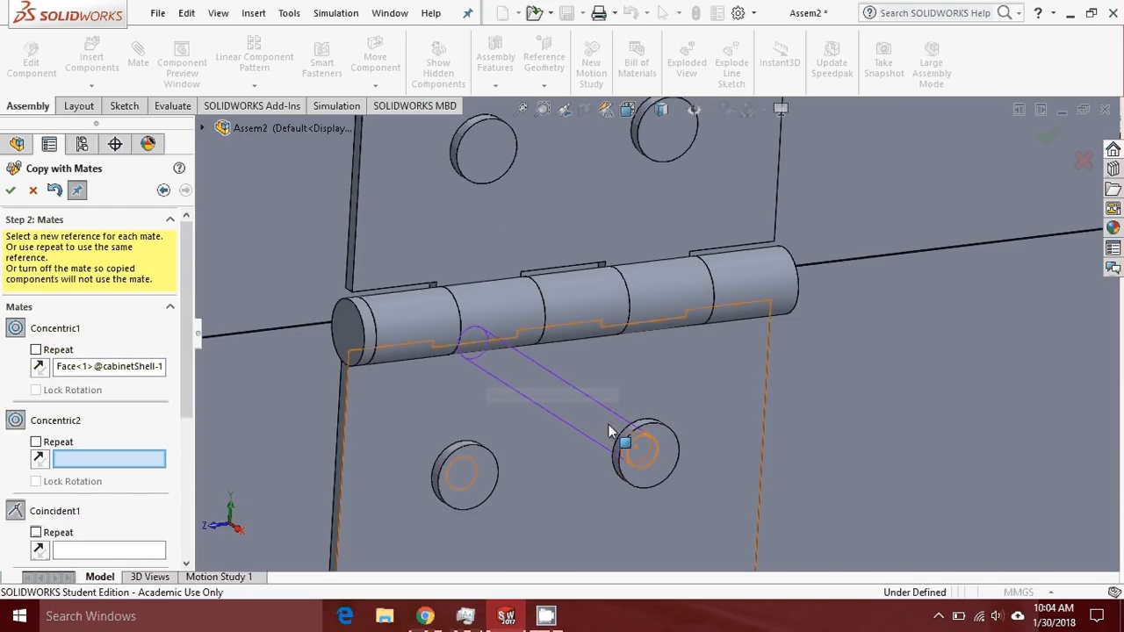
scroll(612, 430, down, 2)
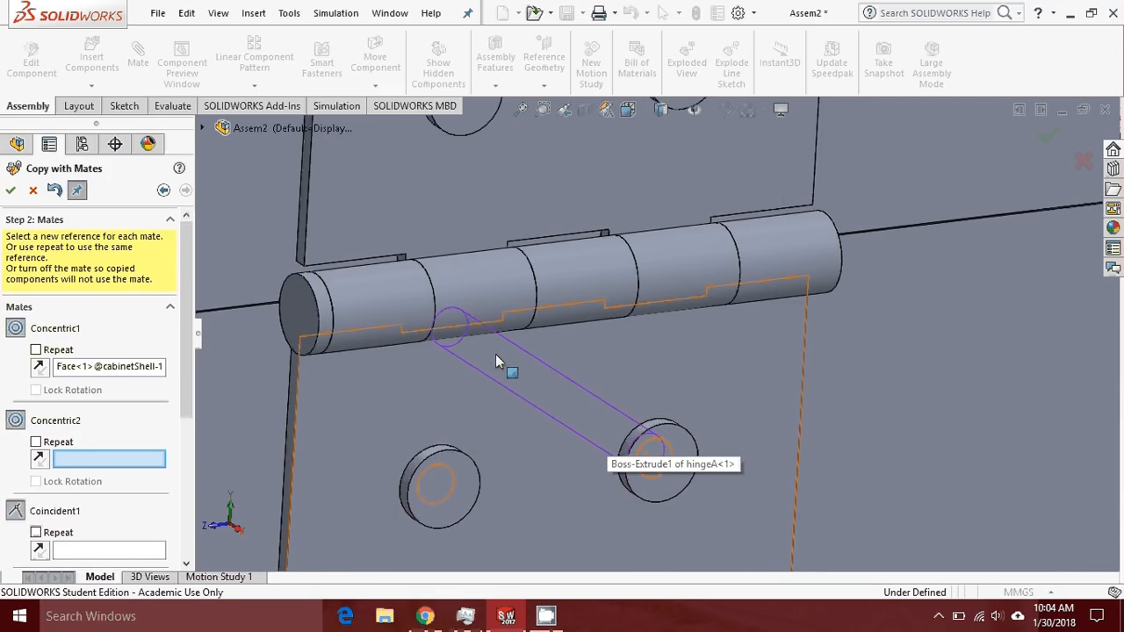
scroll(562, 390, up, 10)
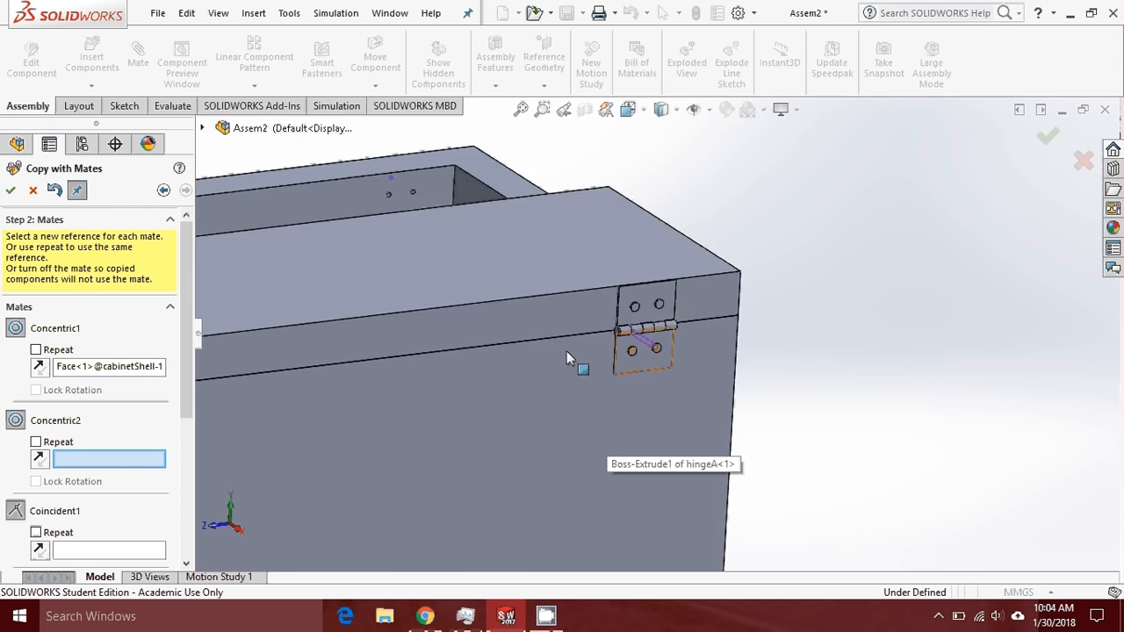
scroll(352, 379, down, 10)
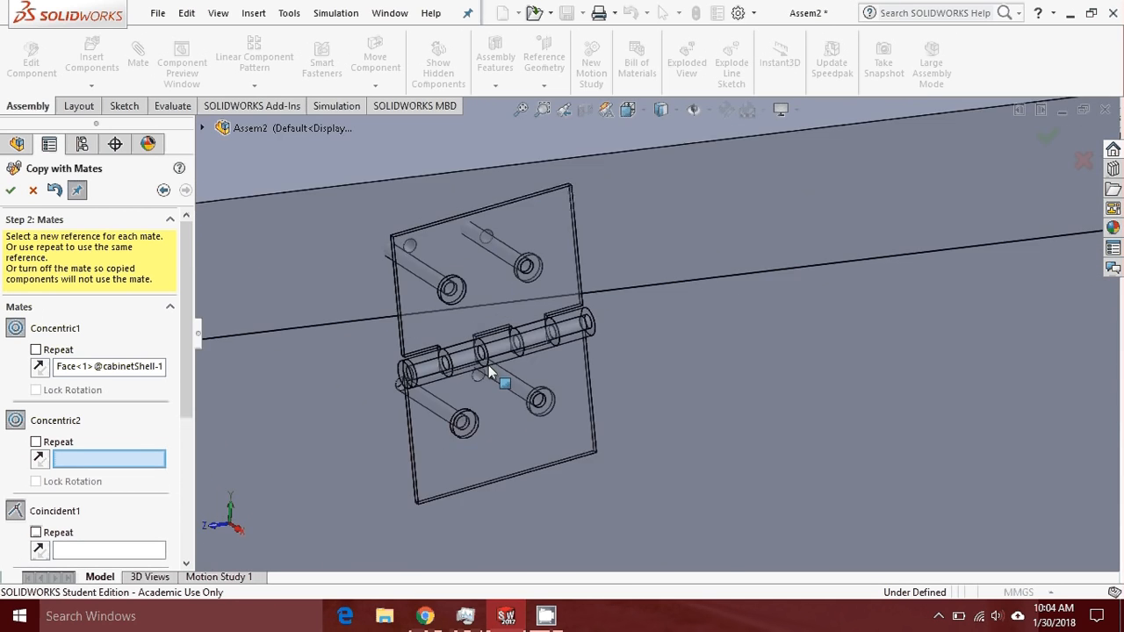
middle_drag(506, 379, 530, 369)
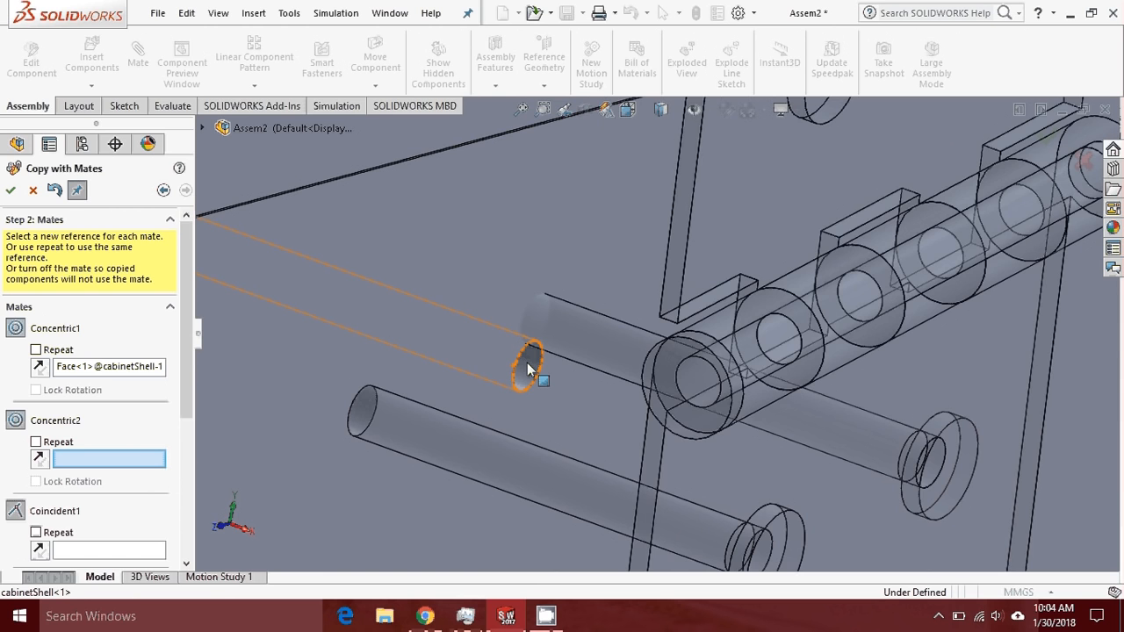
click(527, 369)
Set the new Coincident1 reference to the long outer face of the cabinetShell on which the hinges sit
scroll(541, 370, up, 10)
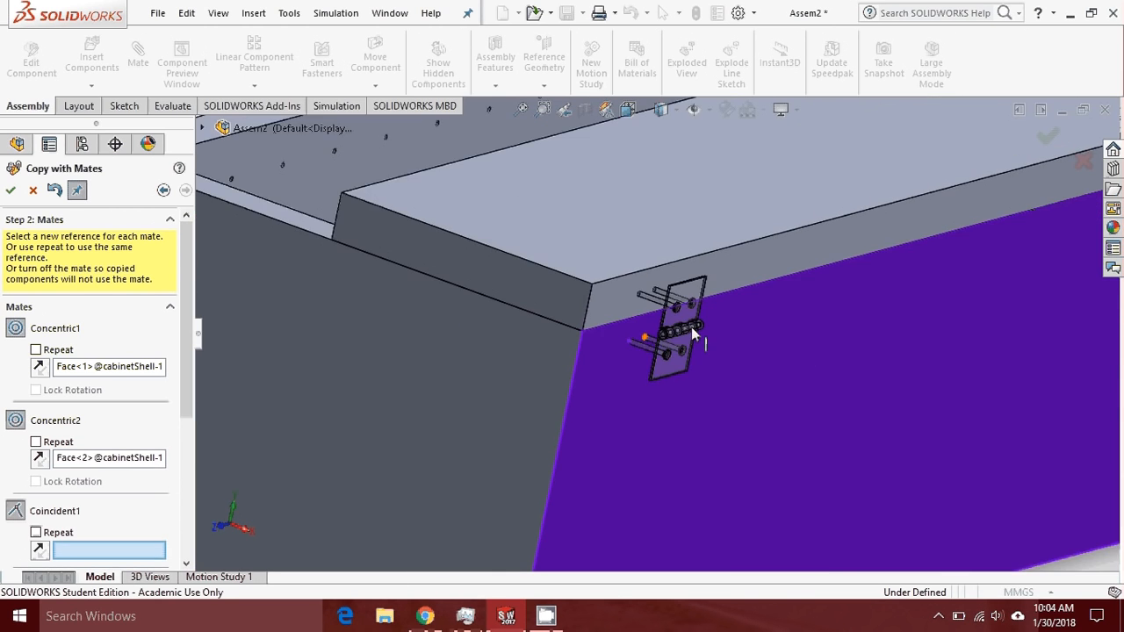
scroll(691, 327, up, 5)
scroll(855, 265, down, 10)
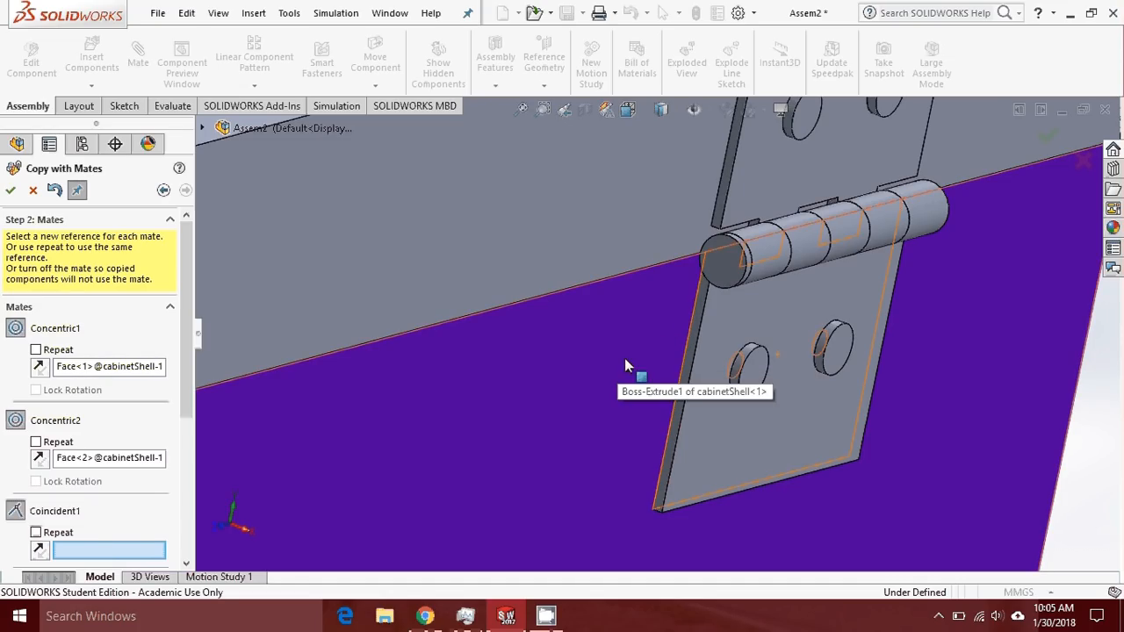
scroll(615, 365, up, 5)
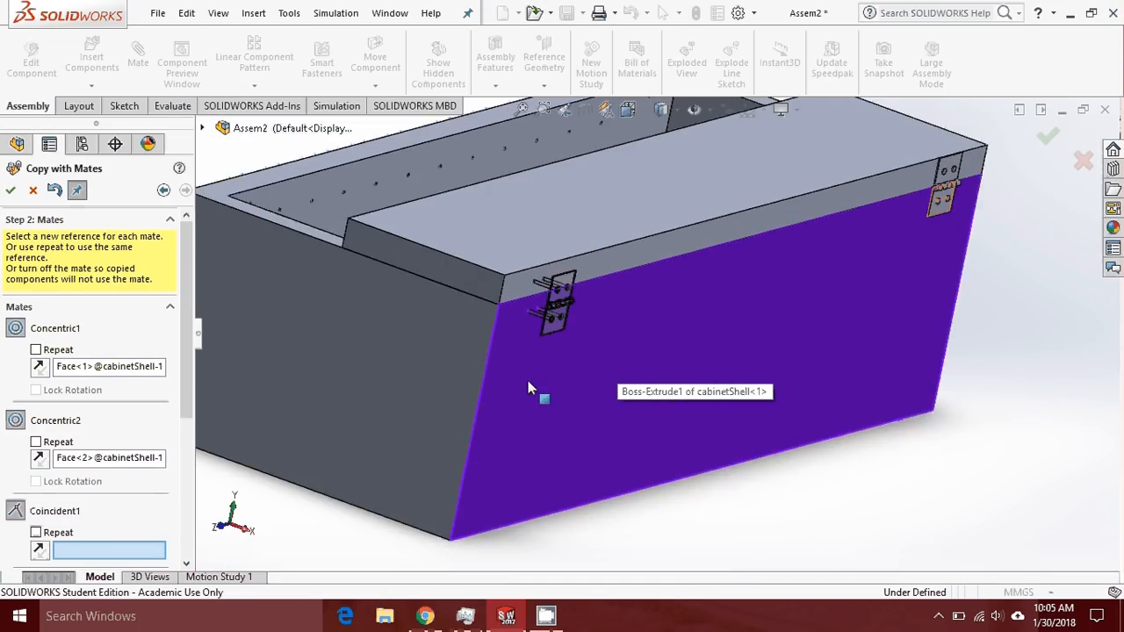
scroll(544, 316, down, 6)
click(546, 230)
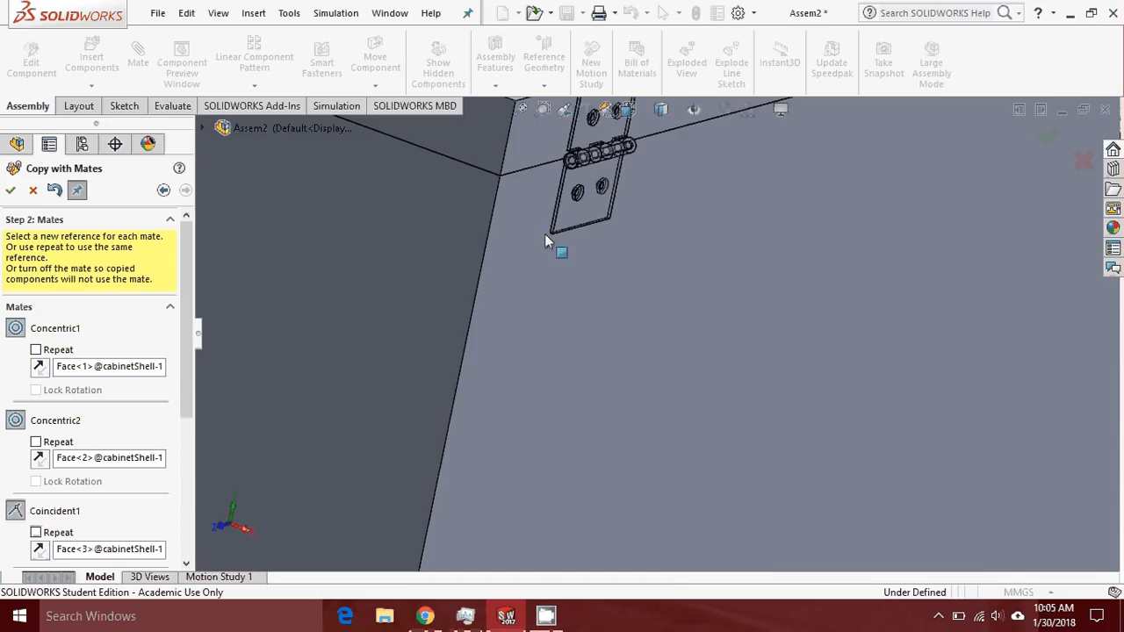
Compare the copied hinge preview with the original hinge to find the door hole for the next concentric reference
scroll(562, 237, up, 3)
scroll(623, 260, down, 3)
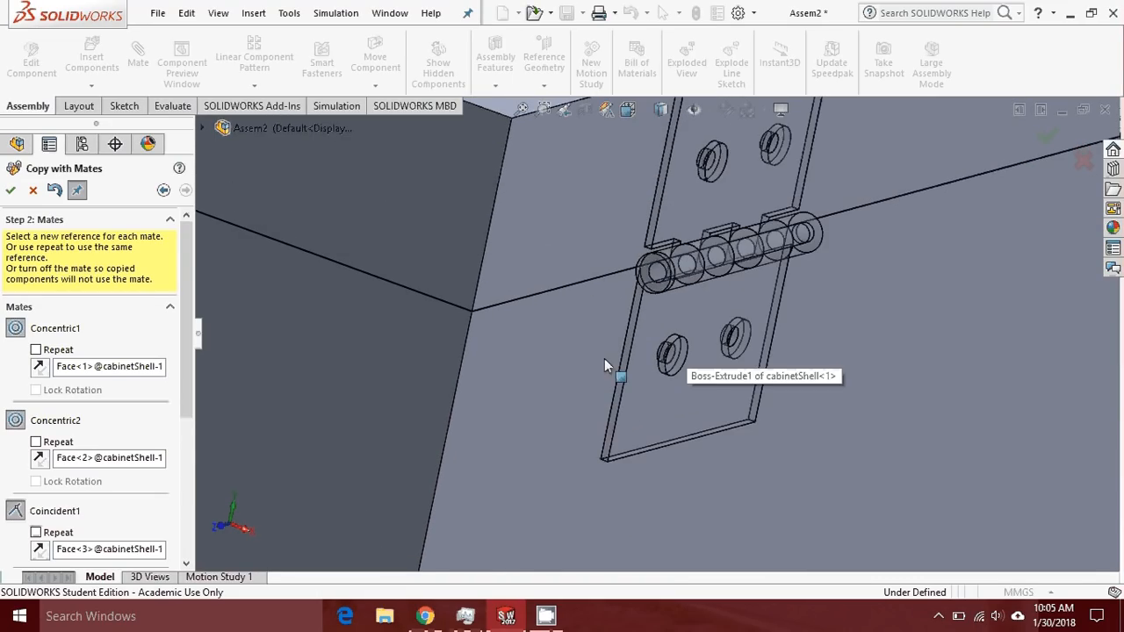
scroll(634, 348, up, 5)
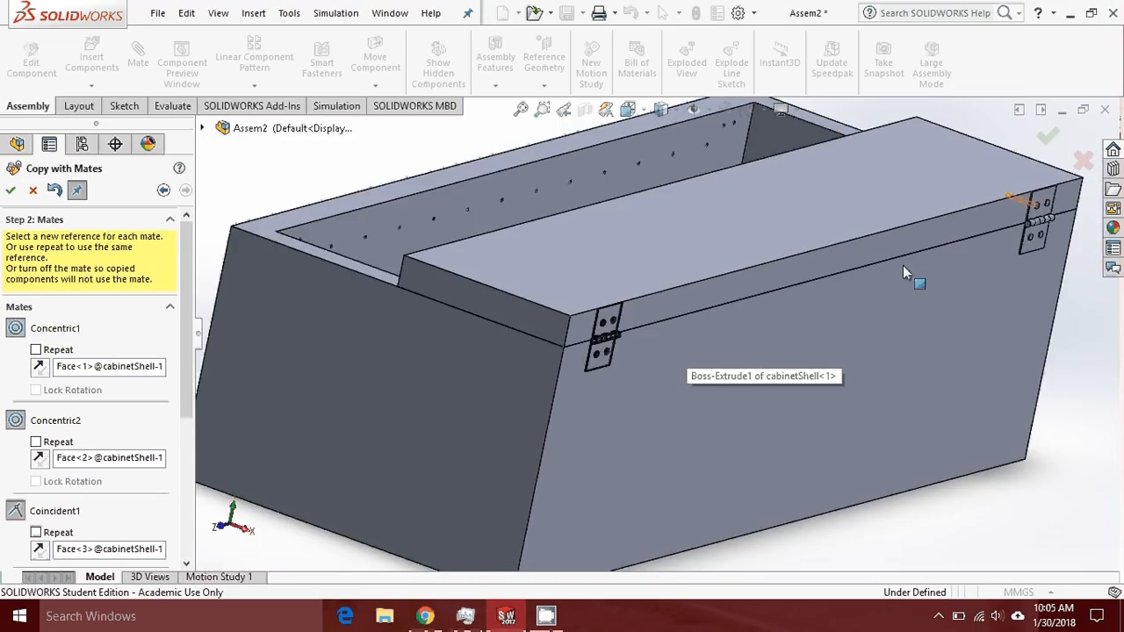
scroll(956, 242, down, 2)
scroll(998, 212, up, 2)
scroll(676, 326, down, 8)
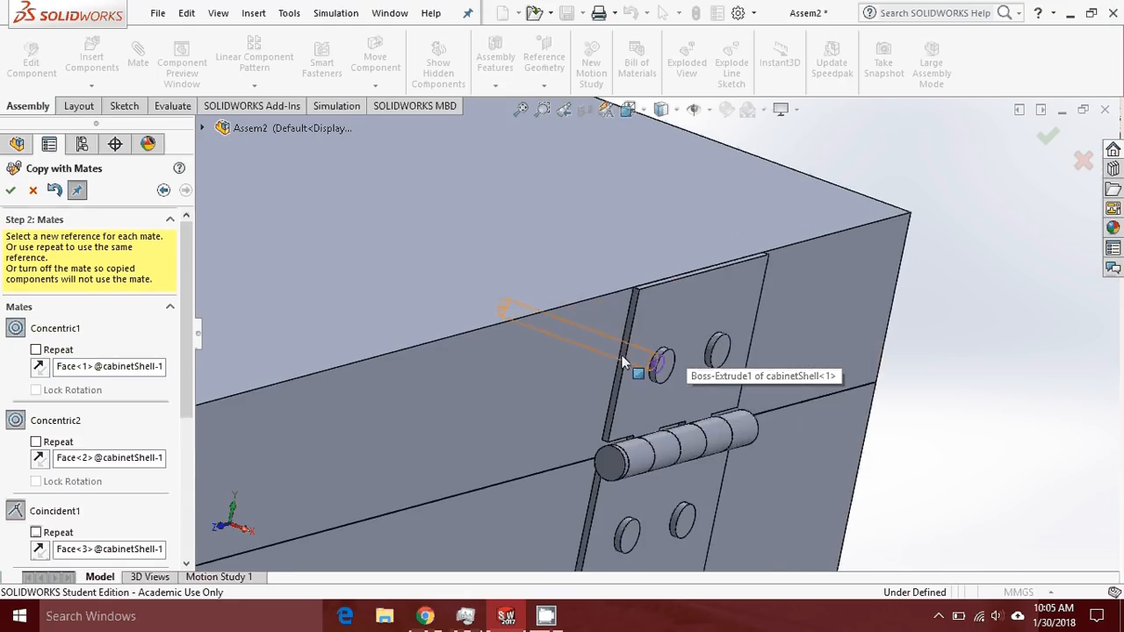
Reference the door's fastener holes and hinge-side face for the copied hinge's mates, matching the original hinge
scroll(606, 345, up, 1)
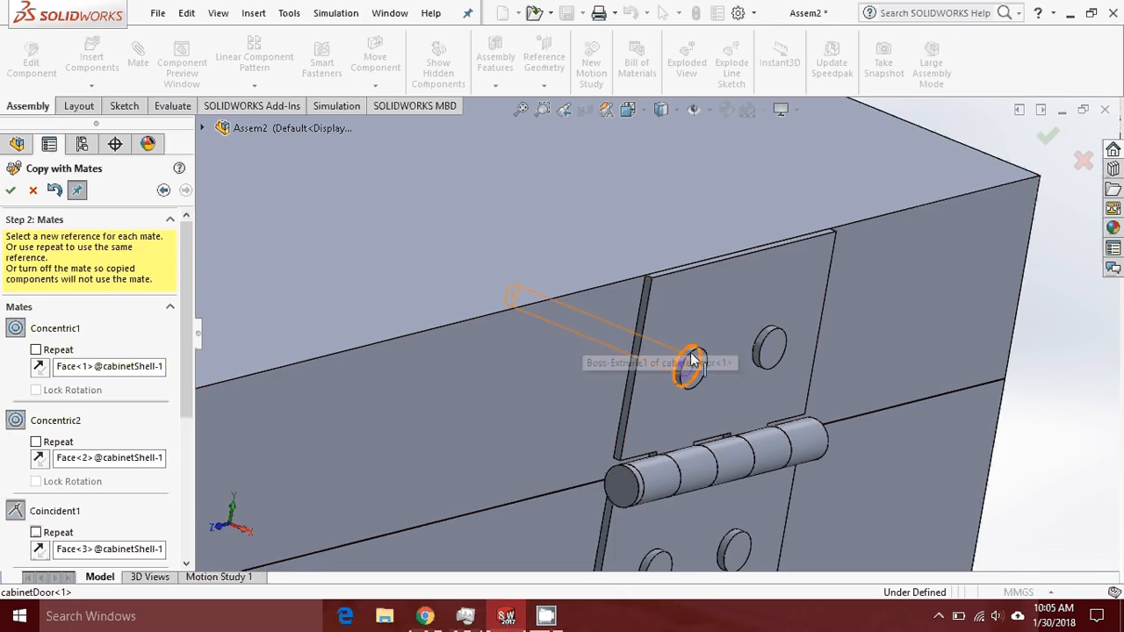
scroll(693, 367, up, 6)
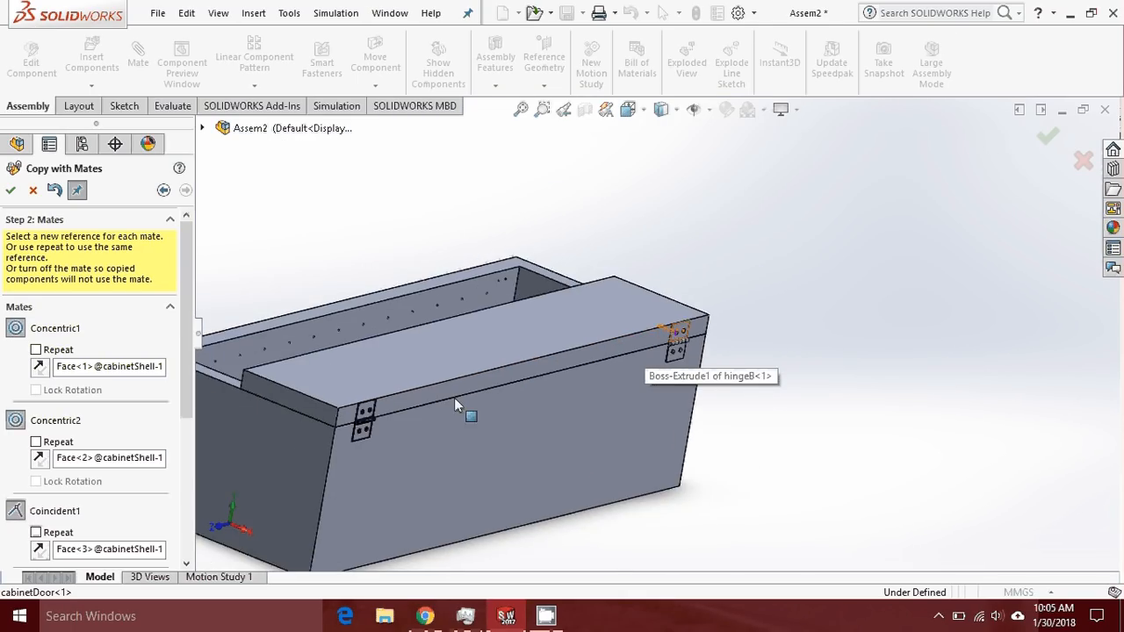
scroll(400, 420, down, 3)
scroll(399, 419, down, 6)
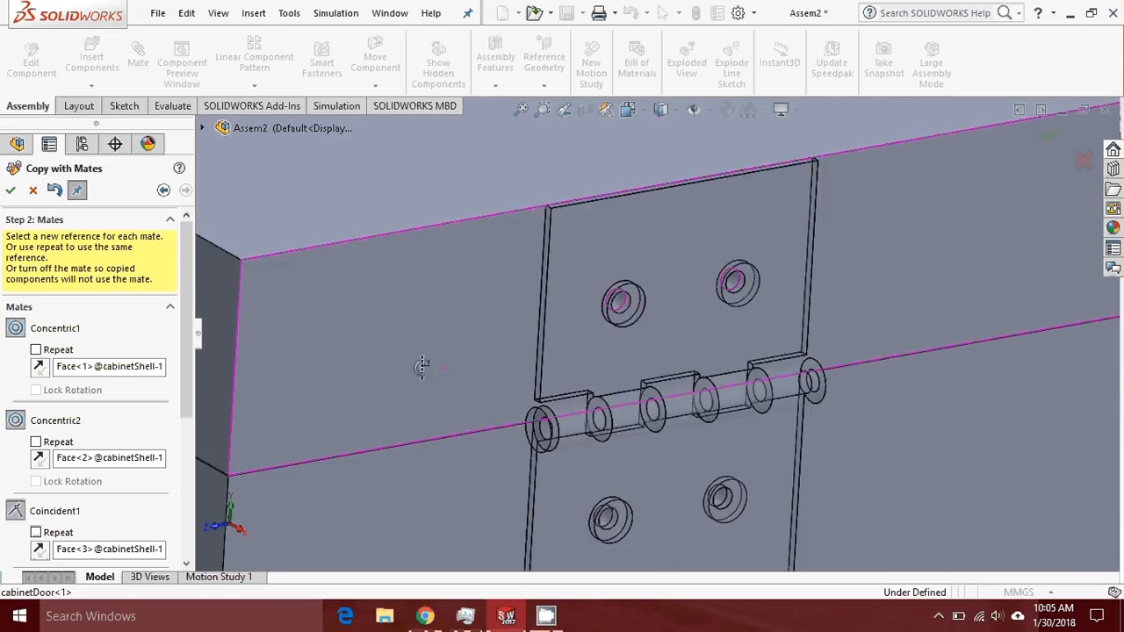
scroll(566, 329, down, 3)
scroll(747, 275, up, 2)
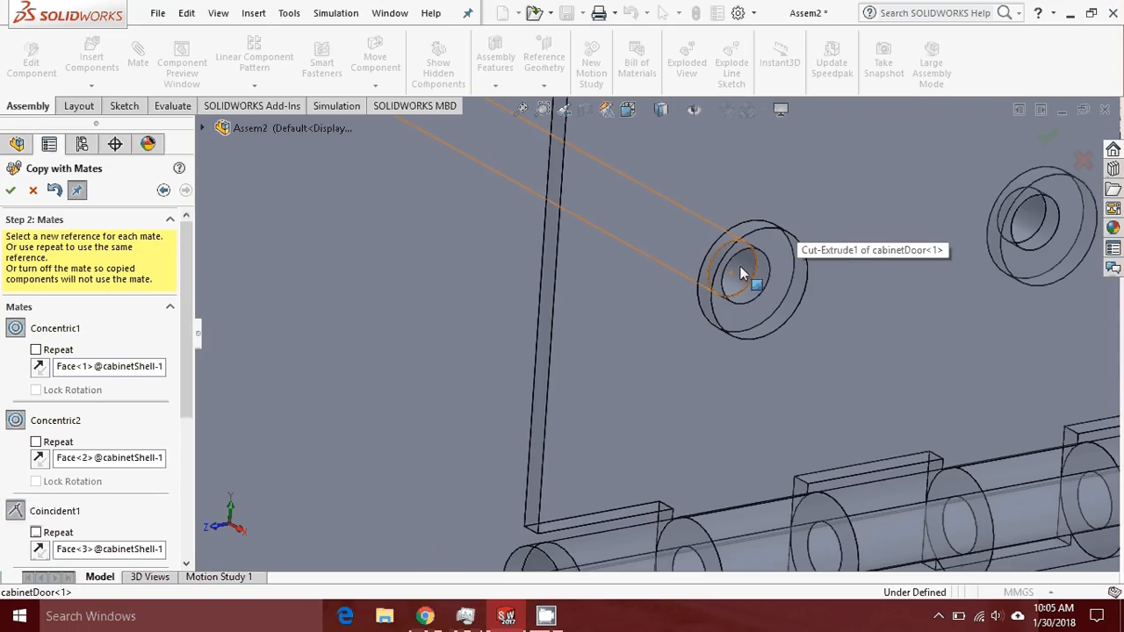
scroll(738, 268, up, 10)
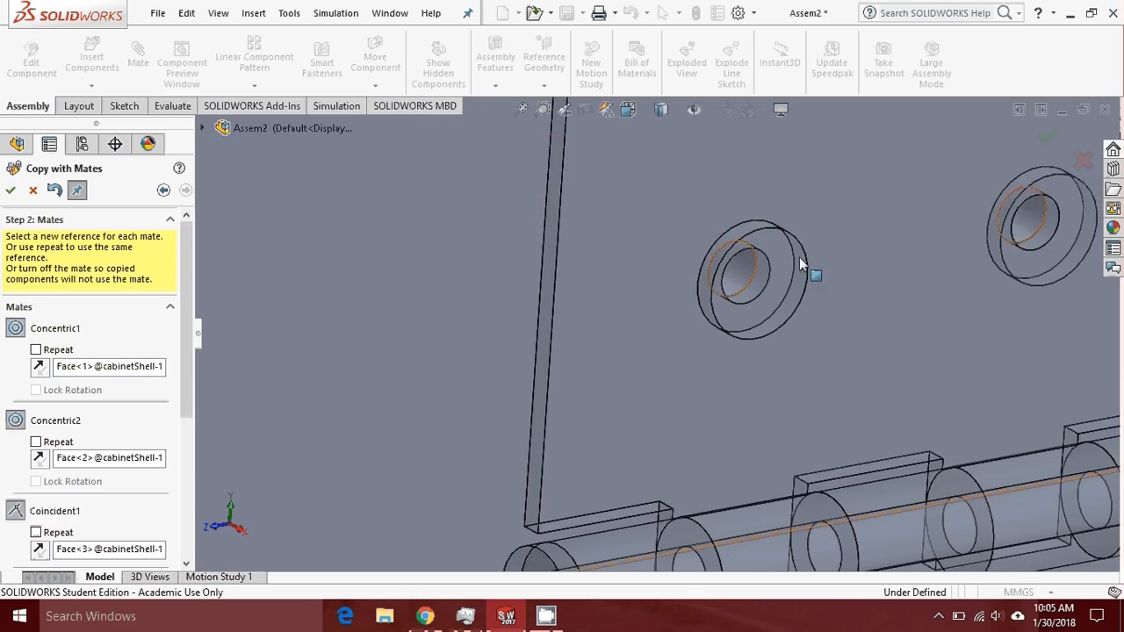
scroll(941, 289, down, 10)
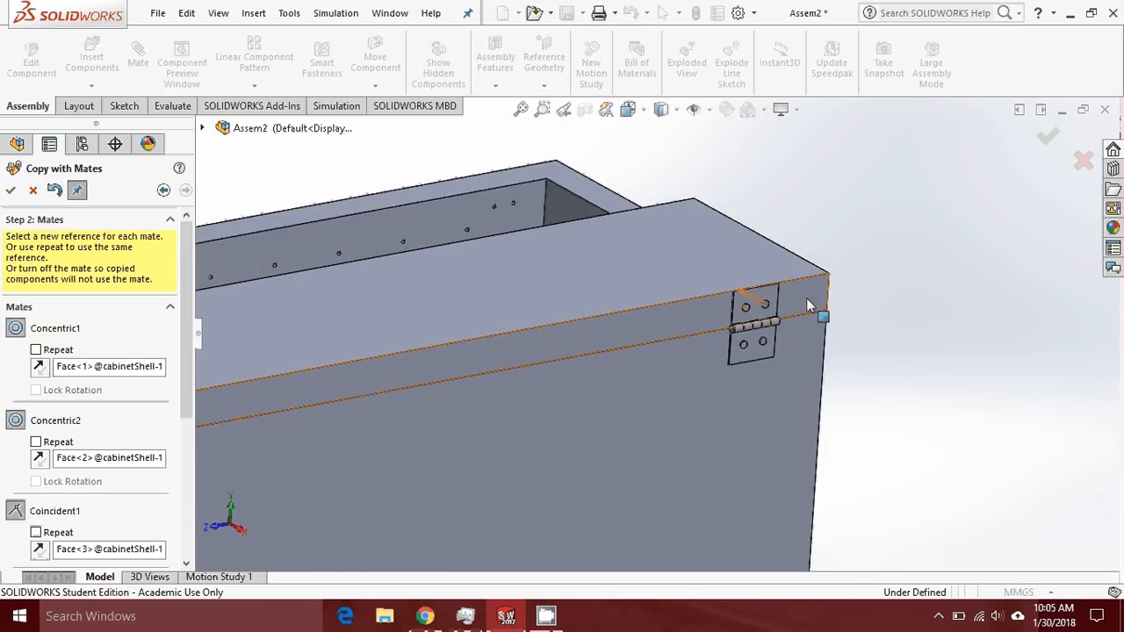
scroll(492, 373, up, 5)
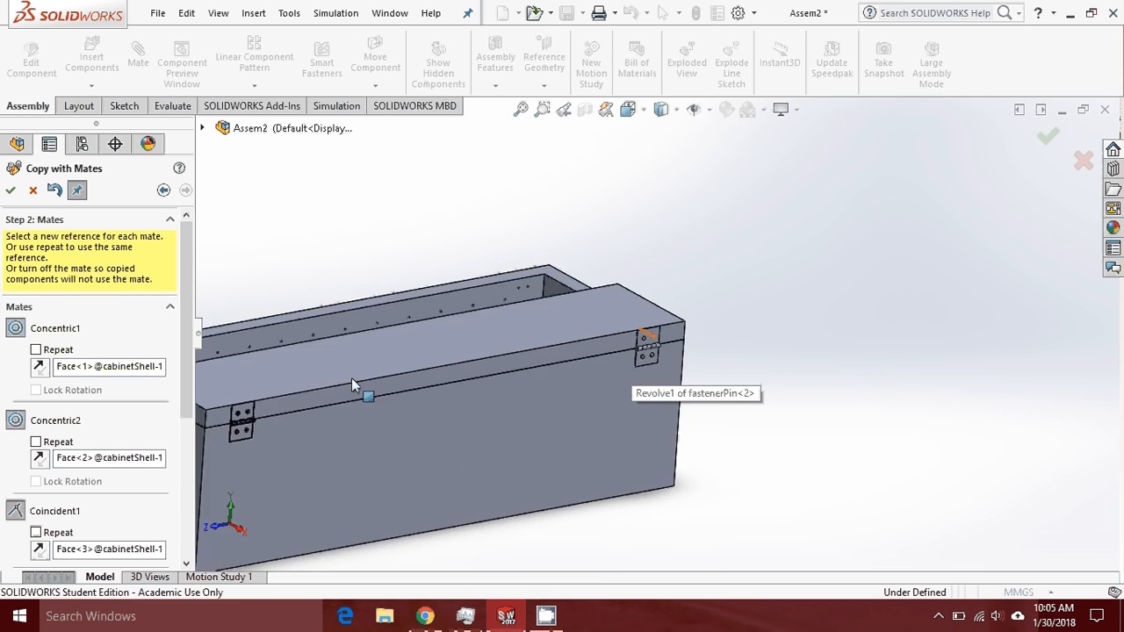
scroll(366, 399, down, 6)
scroll(479, 340, down, 4)
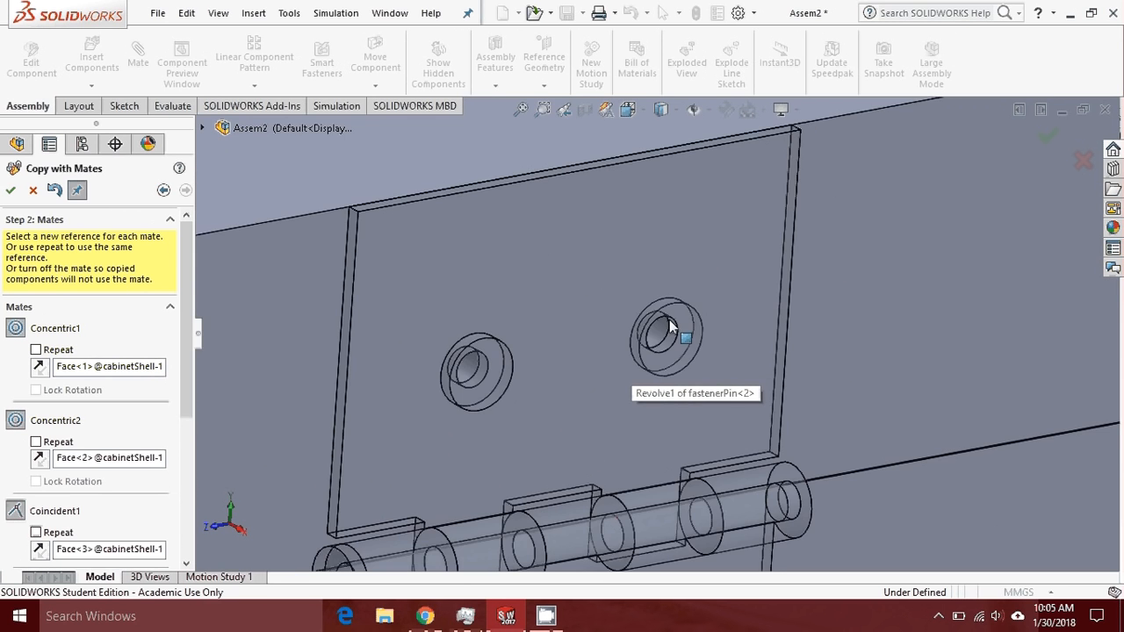
scroll(661, 331, down, 2)
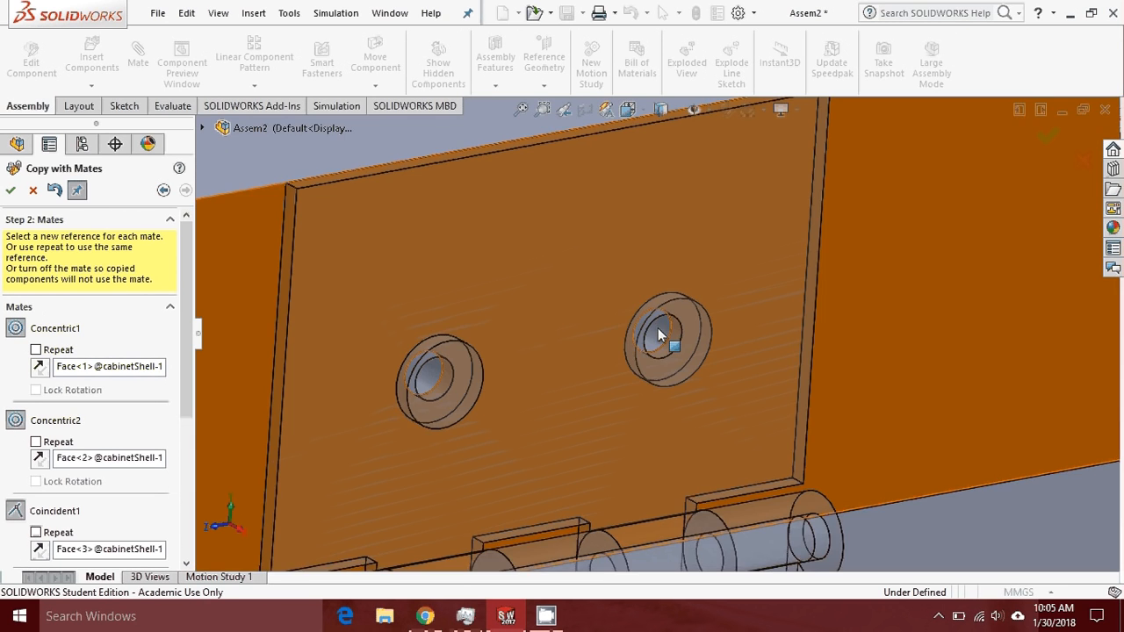
Select the door's upper edge above the copied hinge as the remaining mate reference and confirm the copy
scroll(660, 332, up, 8)
scroll(997, 266, down, 4)
scroll(997, 266, down, 8)
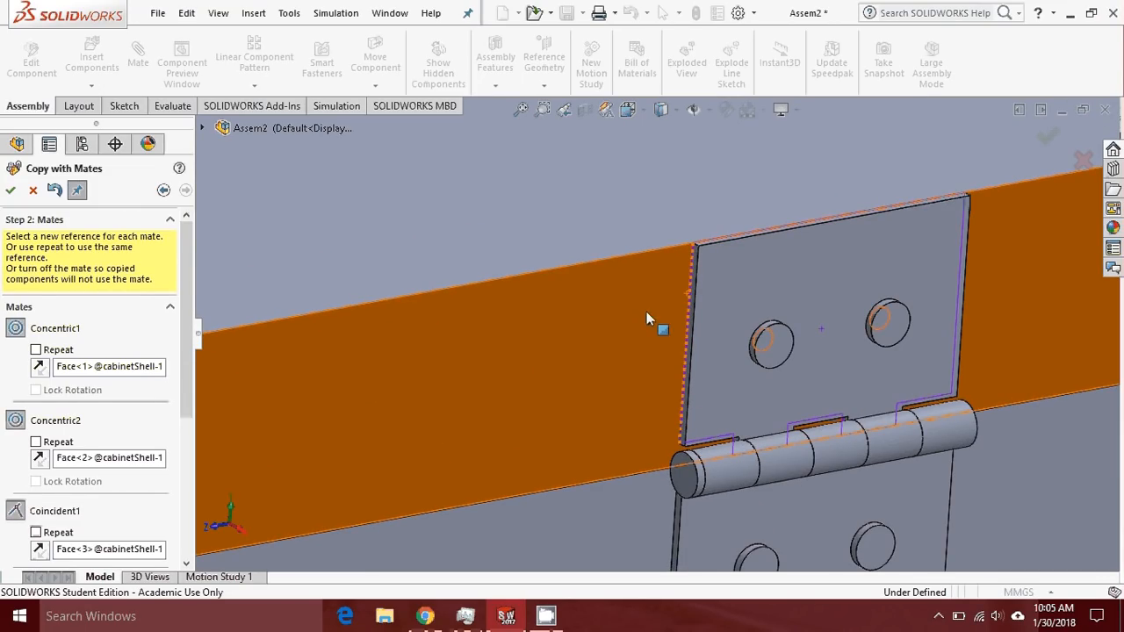
click(694, 279)
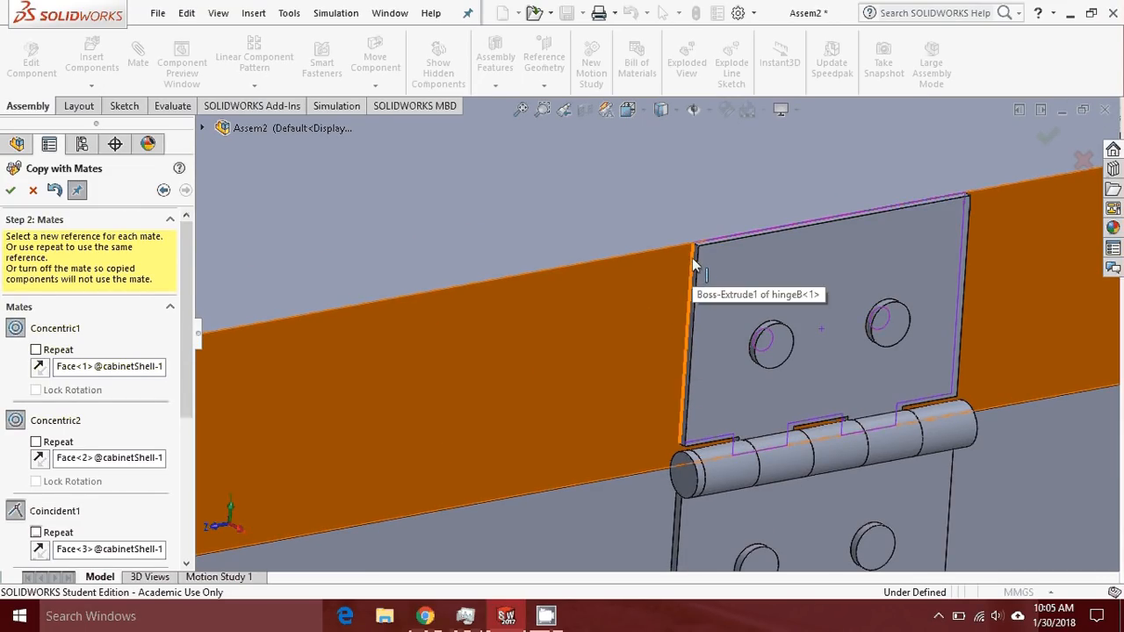
scroll(698, 268, up, 10)
scroll(426, 389, down, 10)
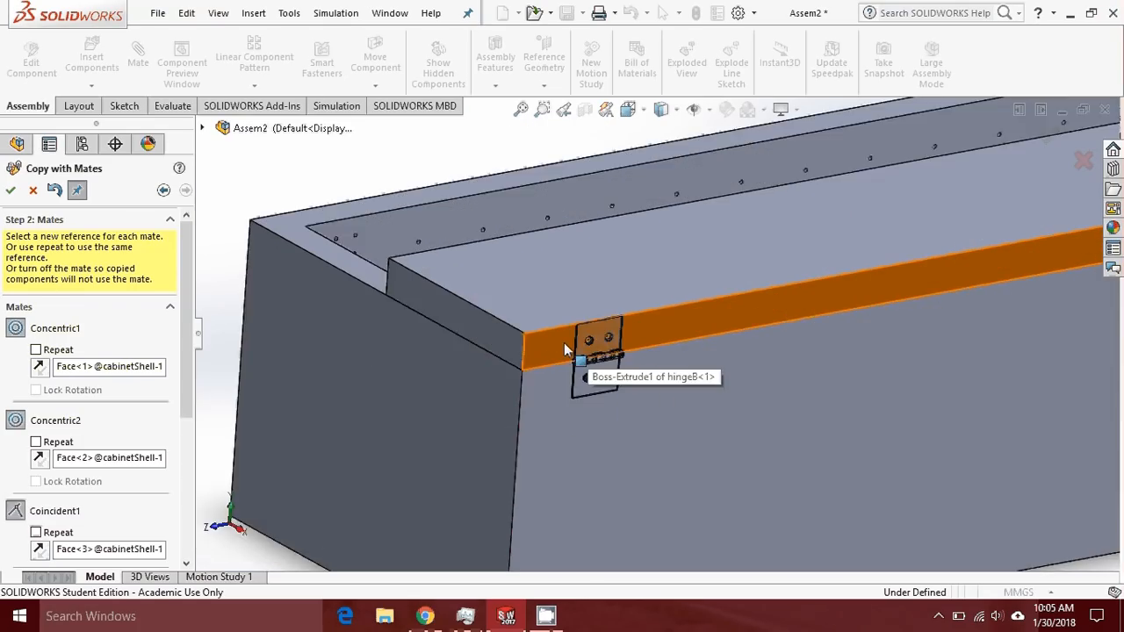
click(571, 329)
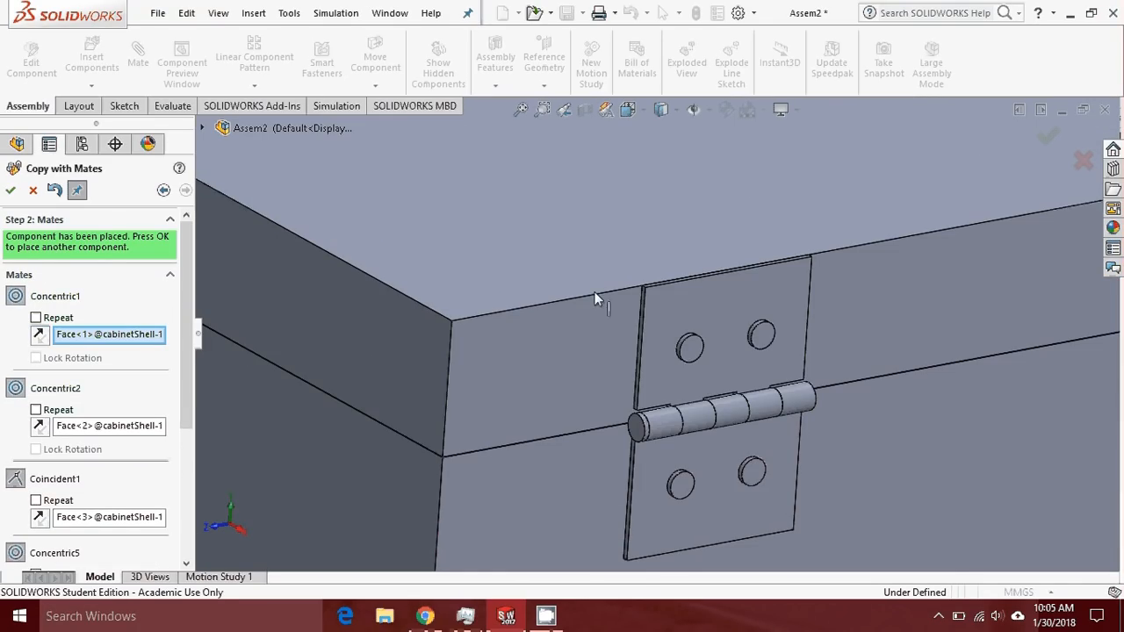
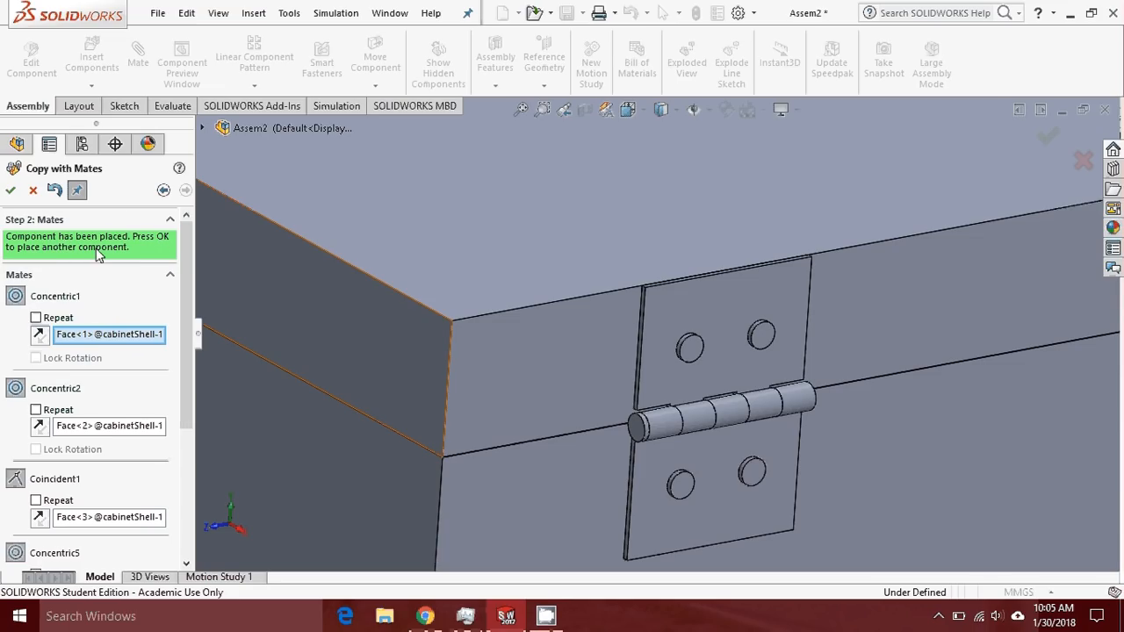
click(11, 192)
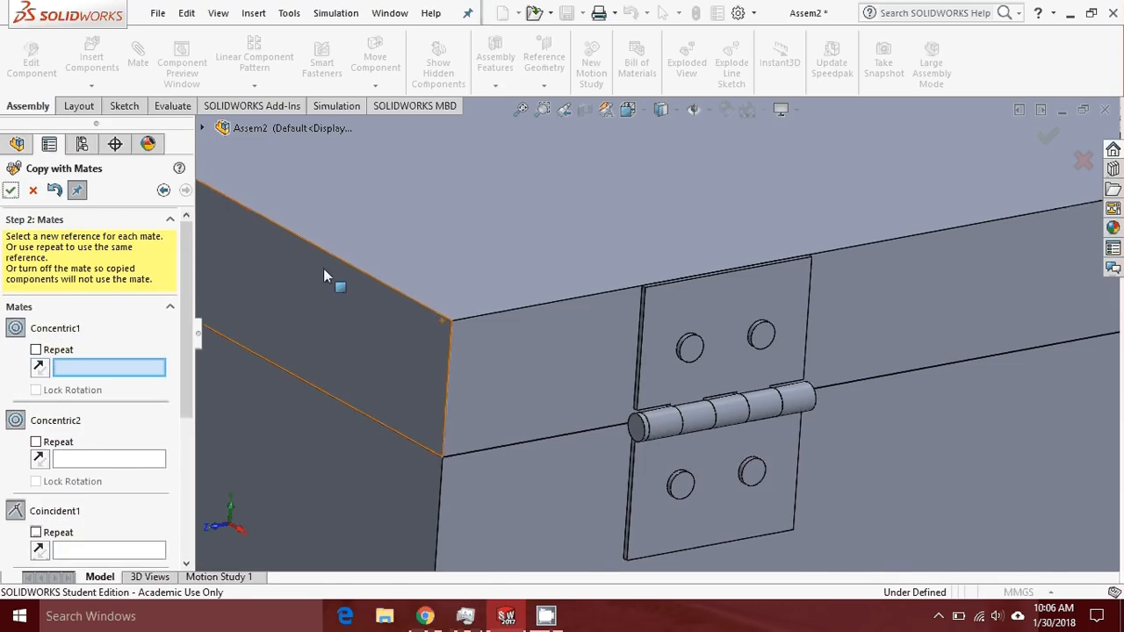
Exit Copy with Mates without placing another hinge copy
scroll(589, 260, up, 7)
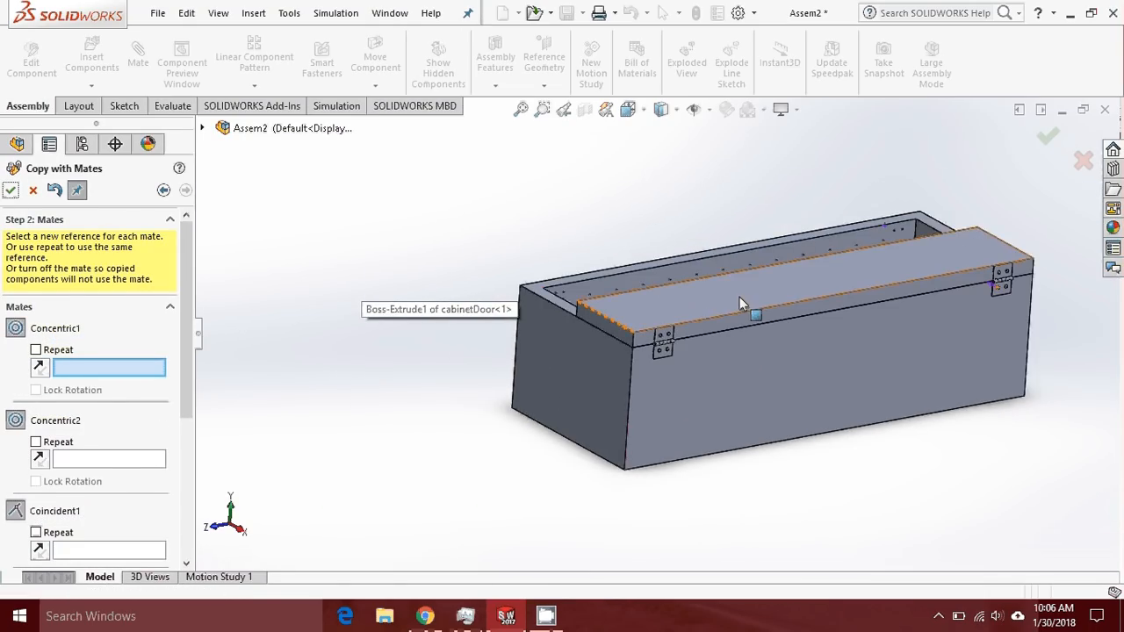
middle_drag(739, 298, 734, 284)
scroll(773, 314, down, 3)
scroll(889, 306, up, 3)
scroll(810, 321, down, 5)
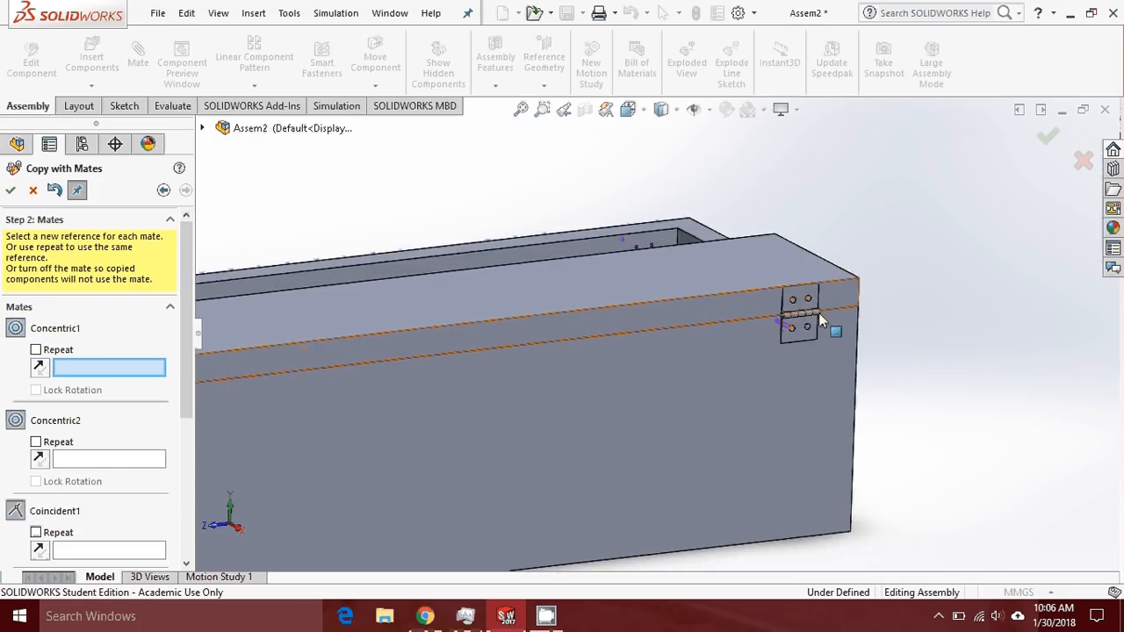
scroll(804, 324, down, 4)
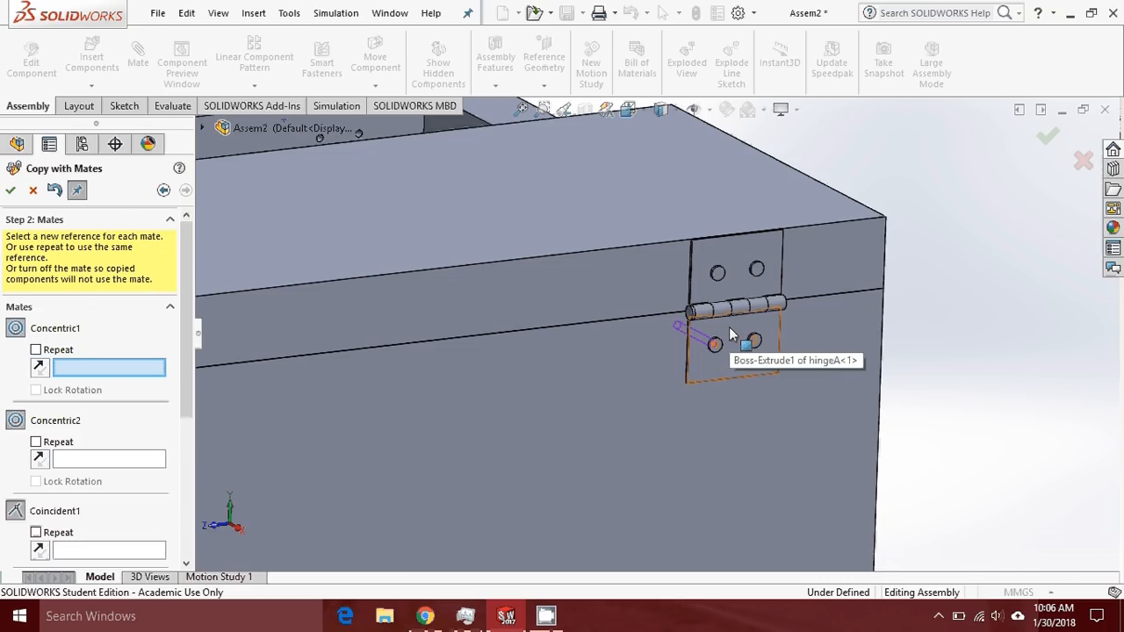
click(33, 192)
Swing the cabinet door slightly open on its two hinges and view the cabinet's opposite long side
scroll(702, 286, up, 5)
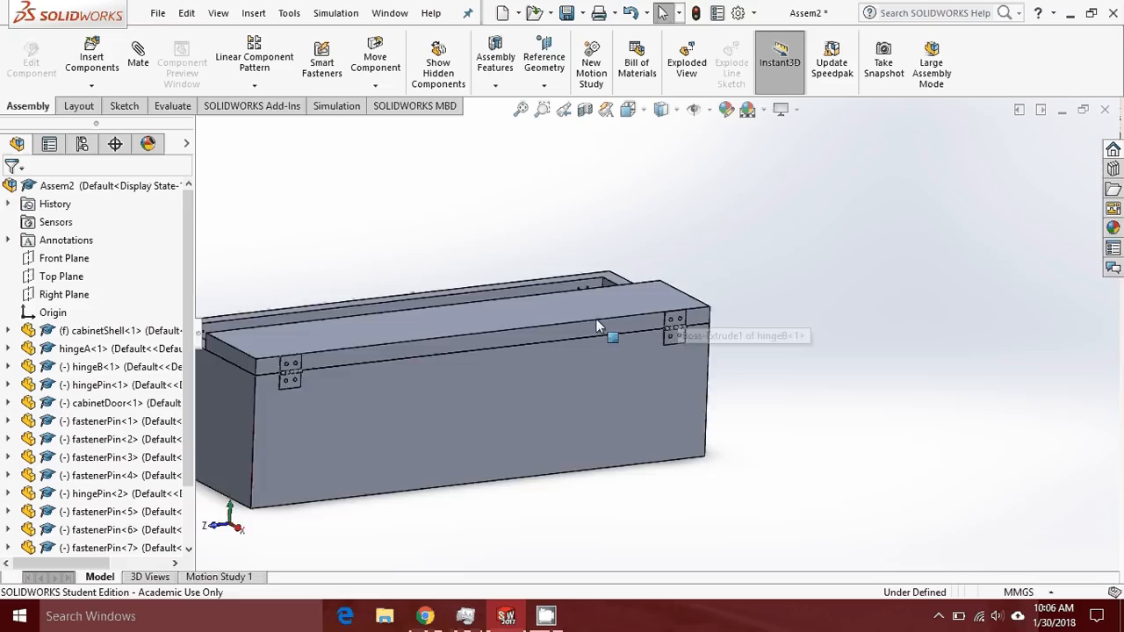
scroll(526, 338, down, 4)
scroll(574, 347, up, 4)
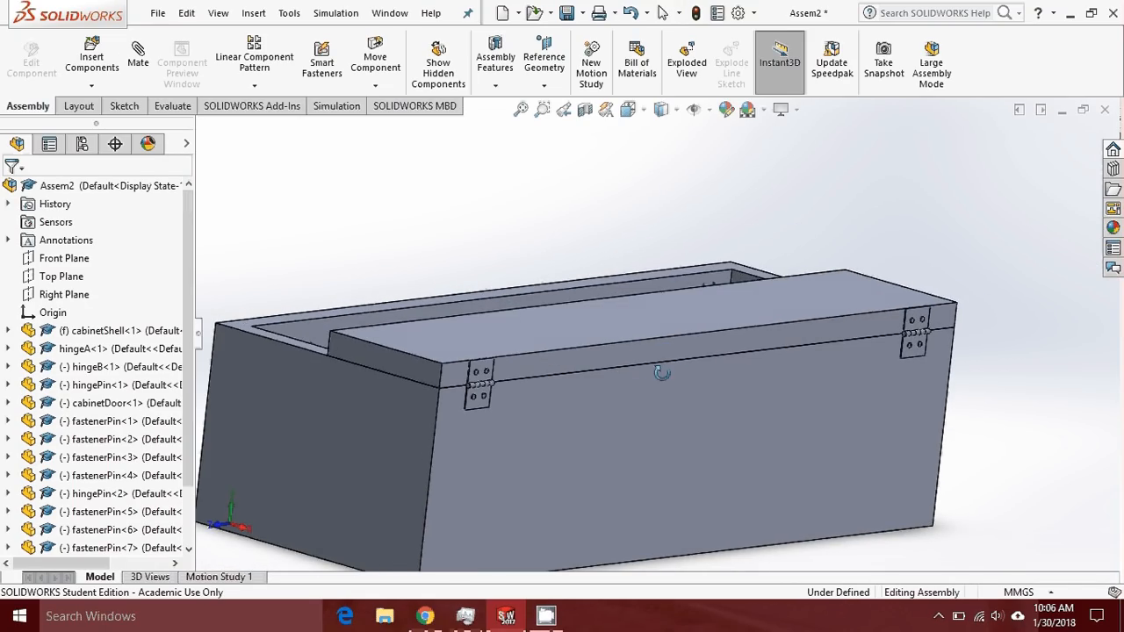
drag(576, 331, 616, 318)
middle_drag(683, 357, 893, 394)
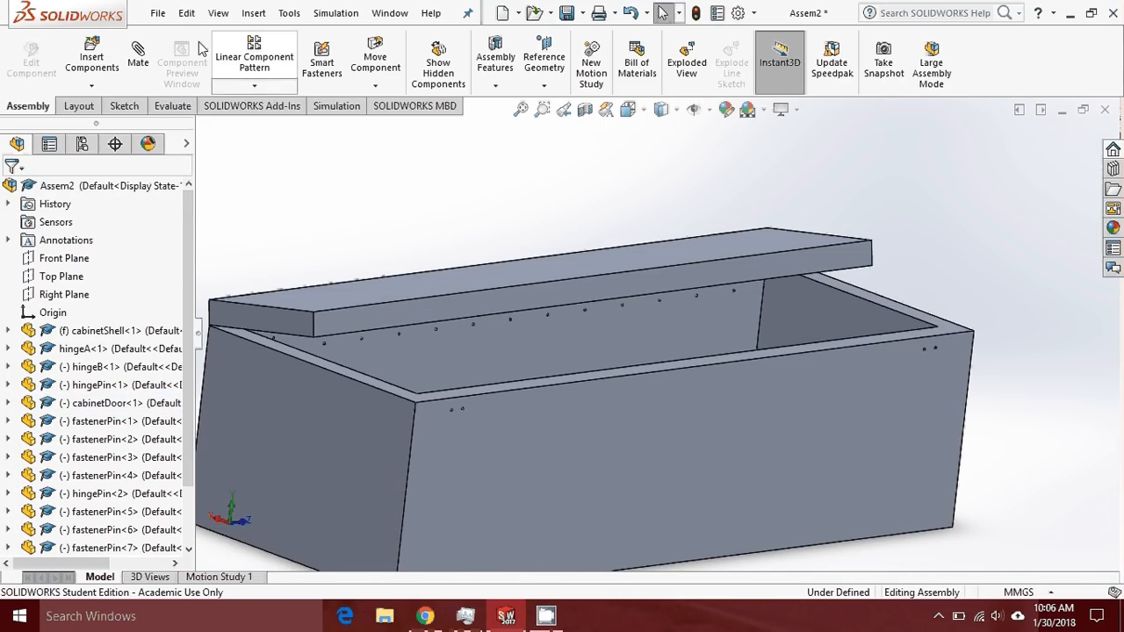
Insert a second cabinetDoor.SLDPRT component and place it above the cabinet
click(97, 58)
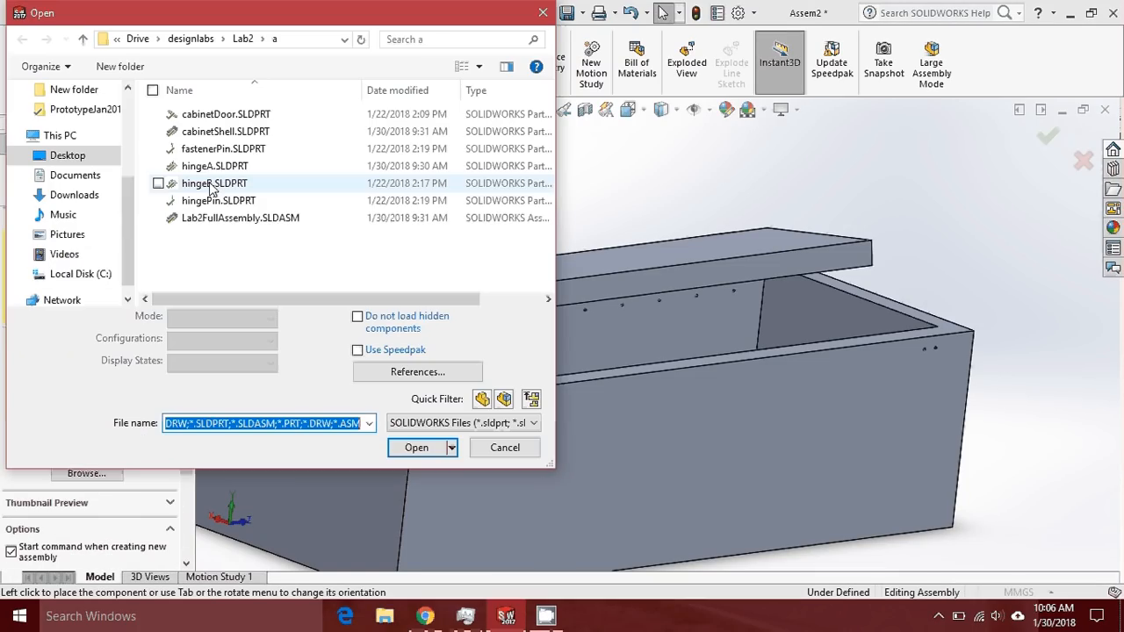
click(224, 116)
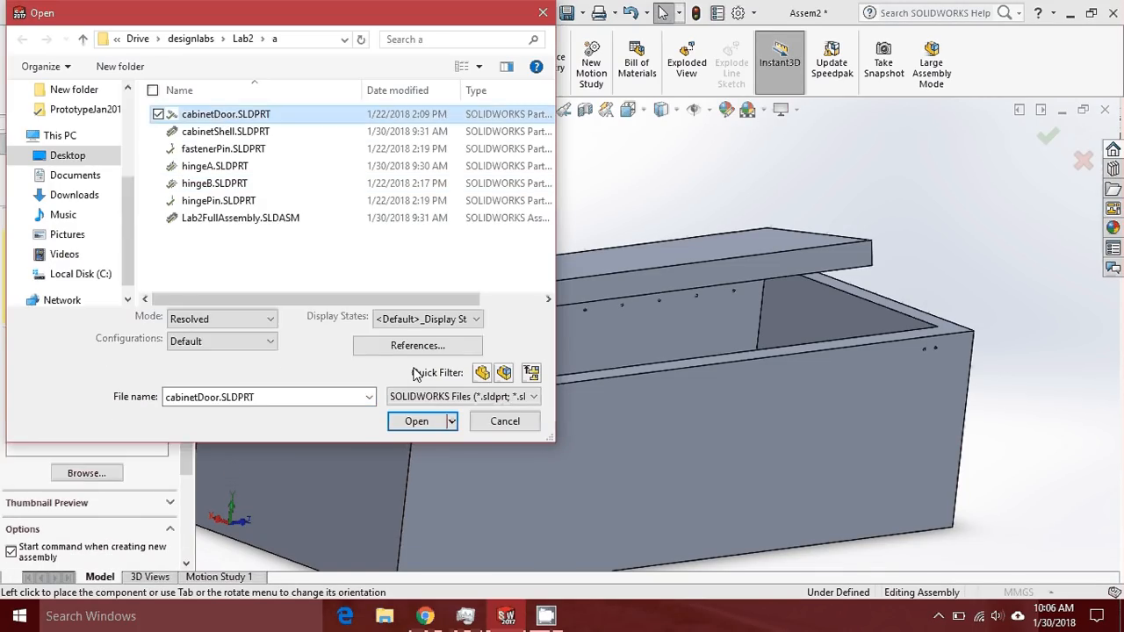
click(416, 421)
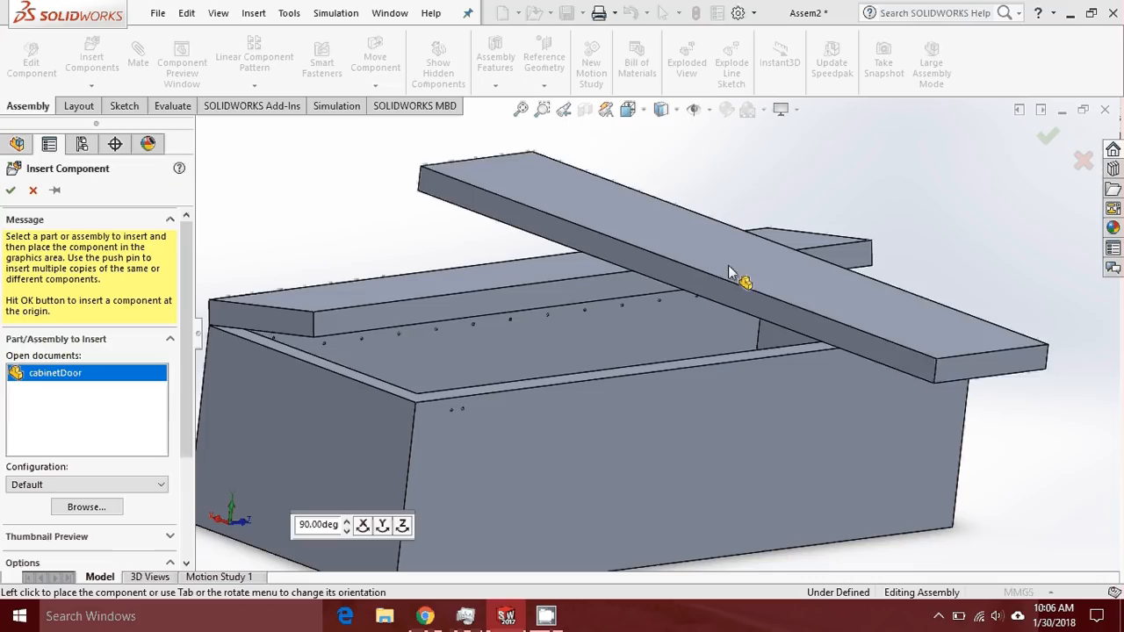
click(634, 238)
Rotate the new door about its vertical axis with the triad until it runs roughly parallel to the cabinet's long side
right_click(667, 233)
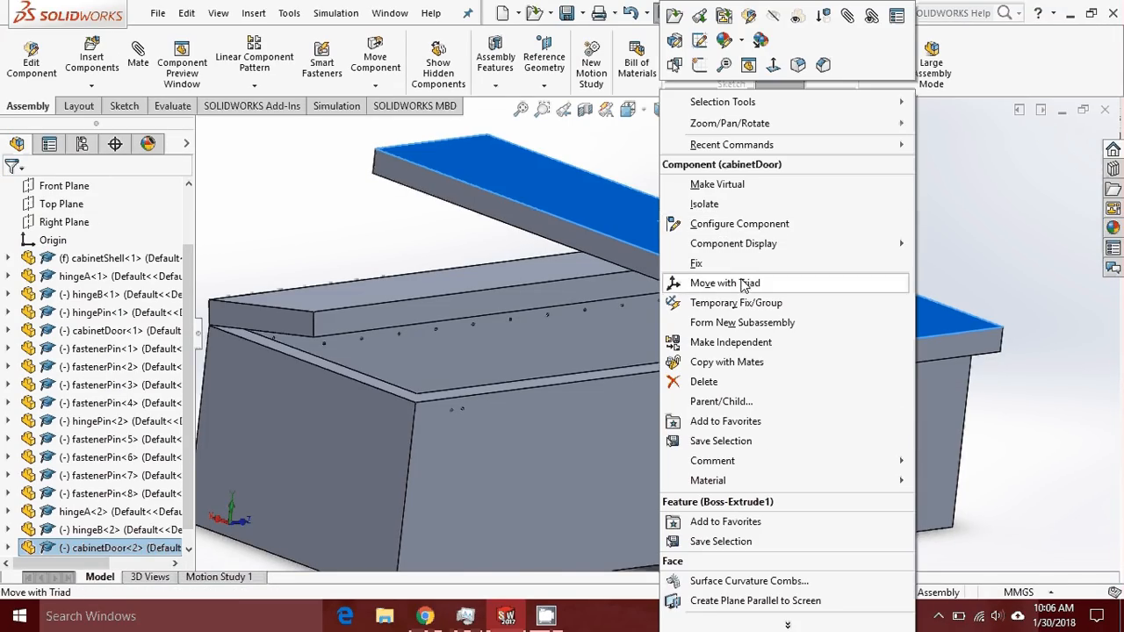
click(778, 282)
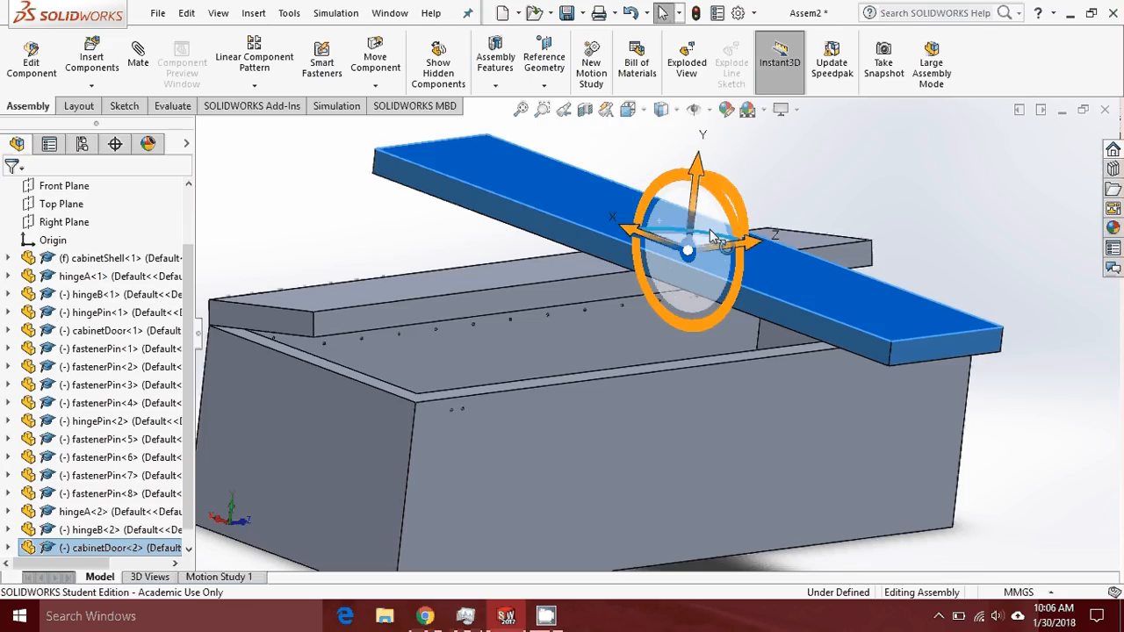
drag(710, 234, 781, 266)
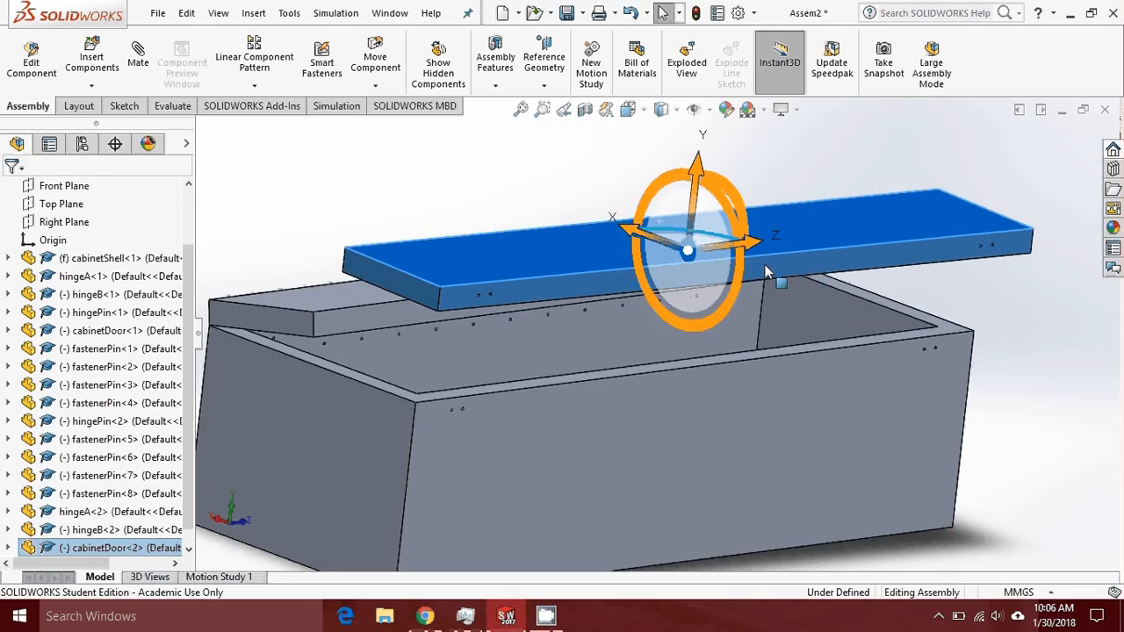
click(557, 164)
Select the second hinge's components together: hingeA<2>, hingeB<2>, hingePin<2> and fastenerPin<5> through fastenerPin<8>
middle_drag(836, 262, 980, 254)
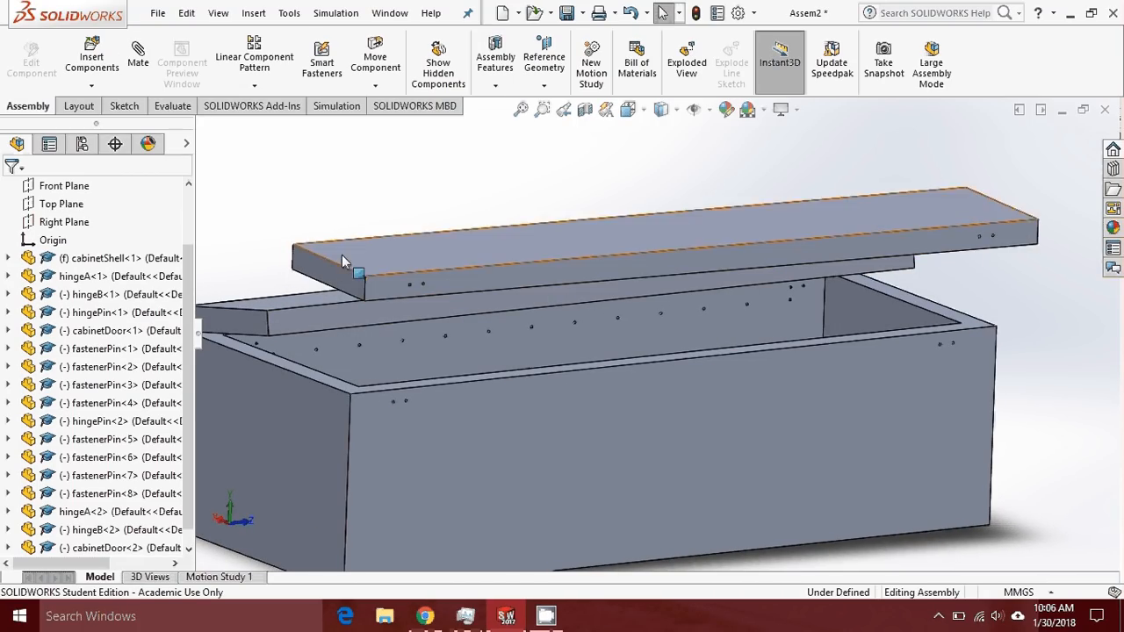
scroll(193, 312, down, 1)
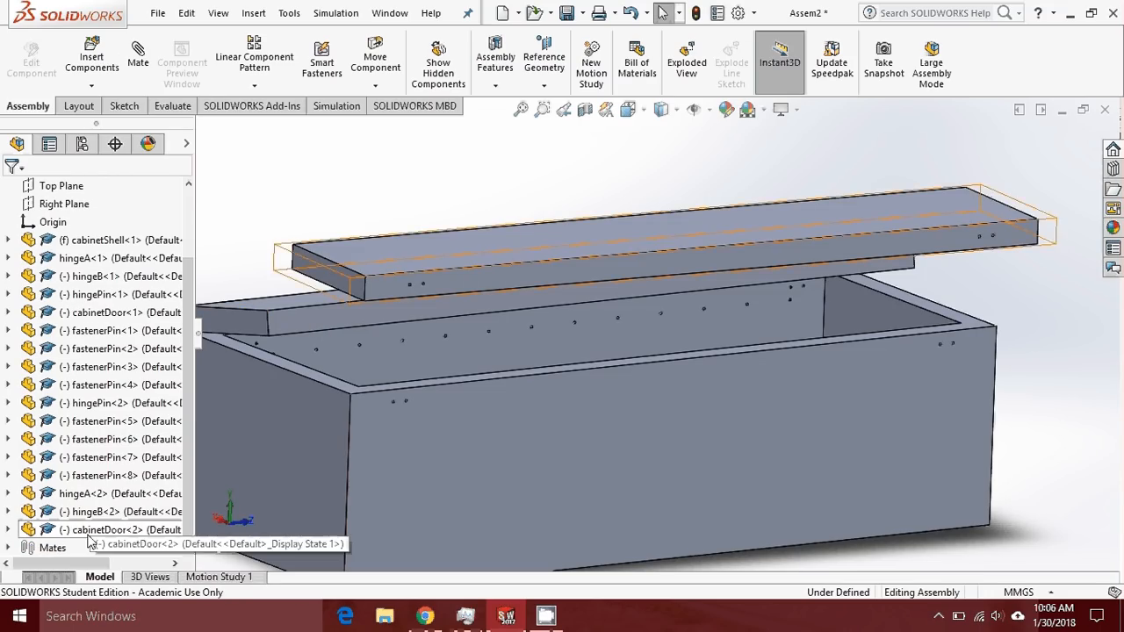
click(95, 516)
ctrl+click(97, 496)
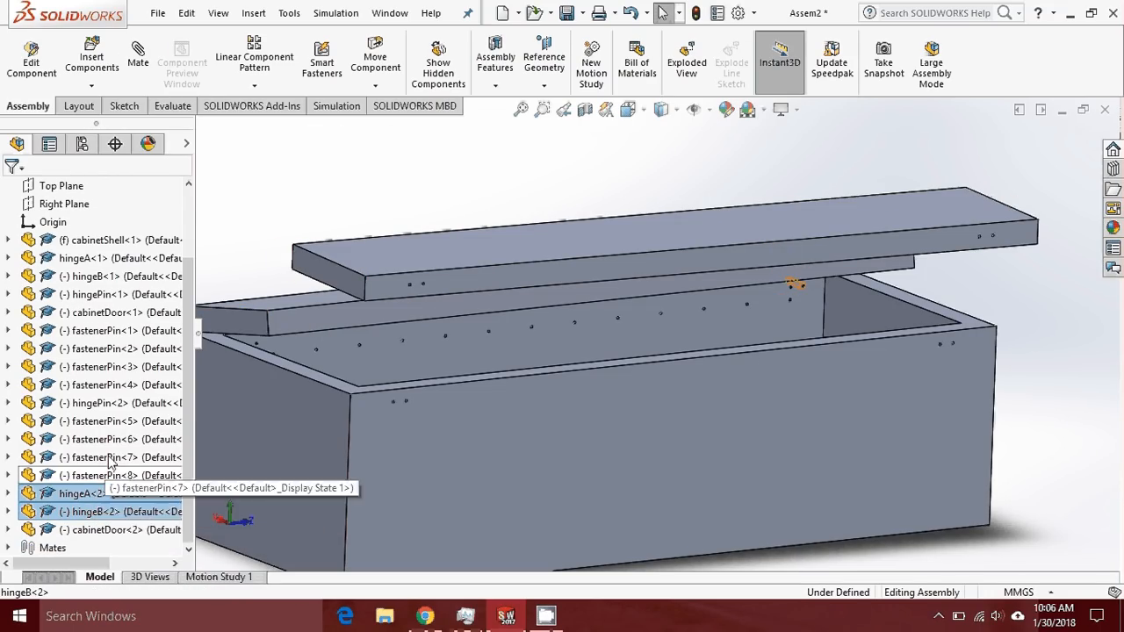
ctrl+click(100, 458)
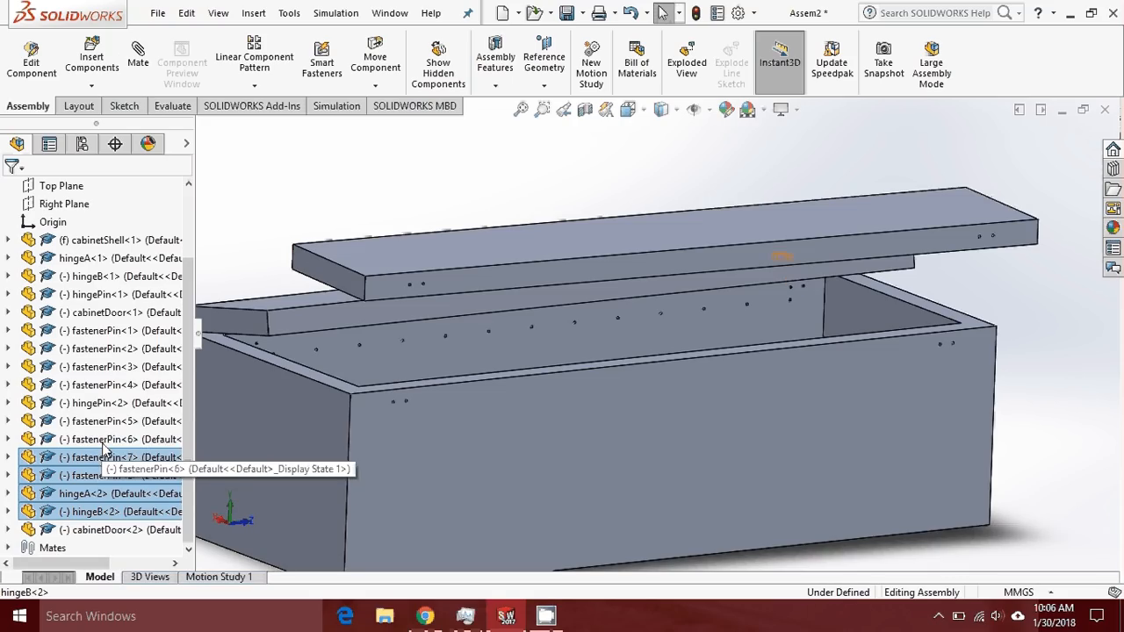
ctrl+click(101, 439)
ctrl+click(103, 421)
ctrl+click(105, 405)
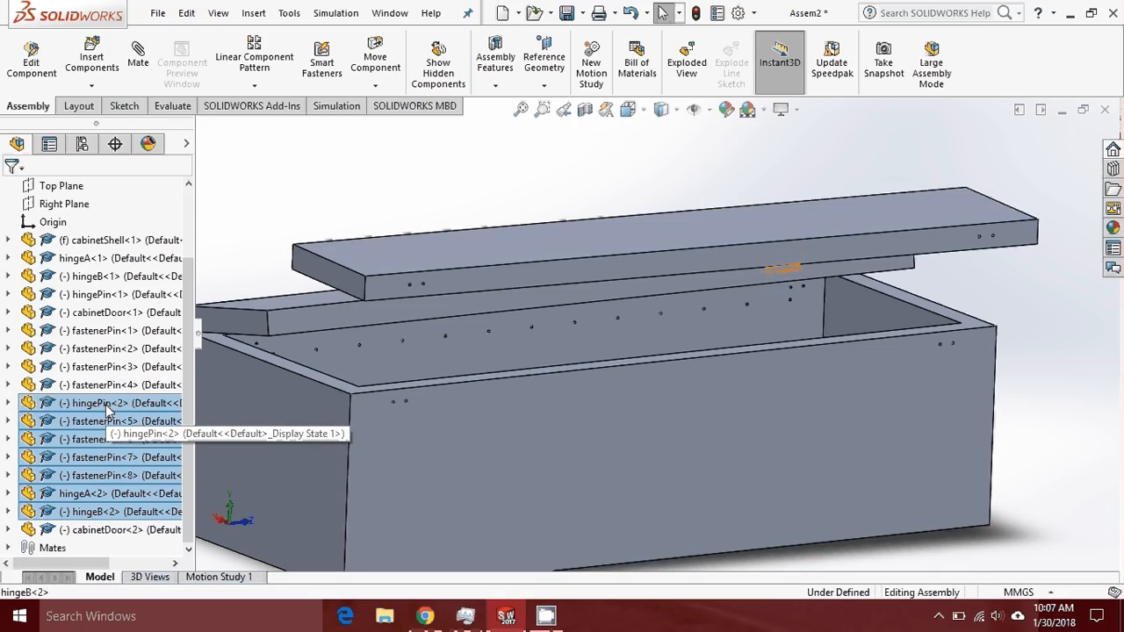
middle_drag(677, 402, 594, 442)
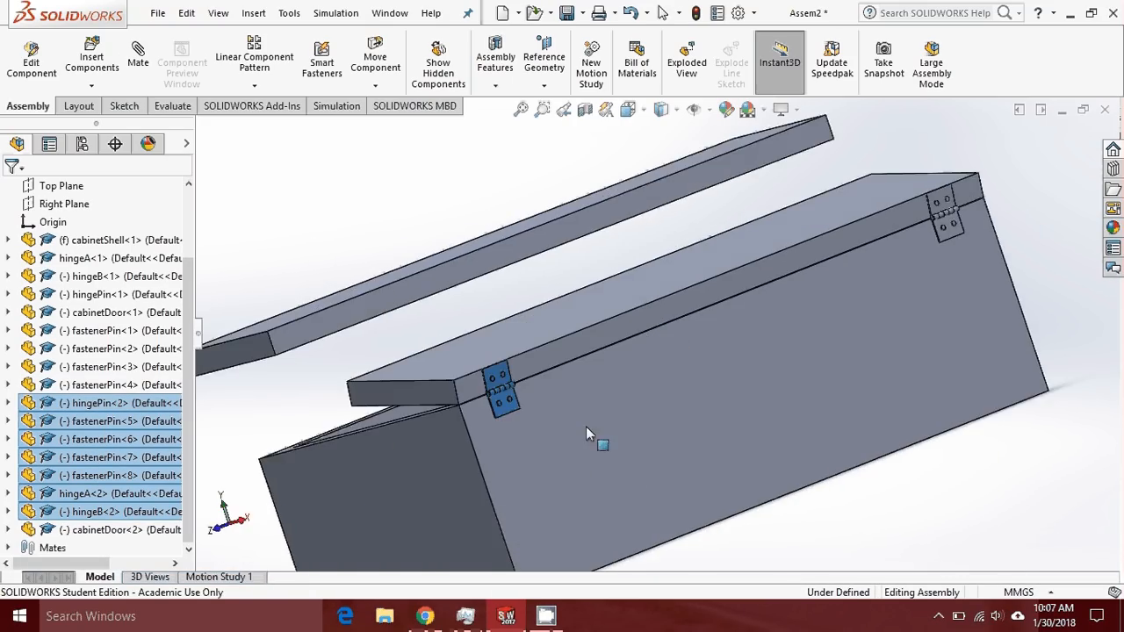
scroll(490, 395, down, 6)
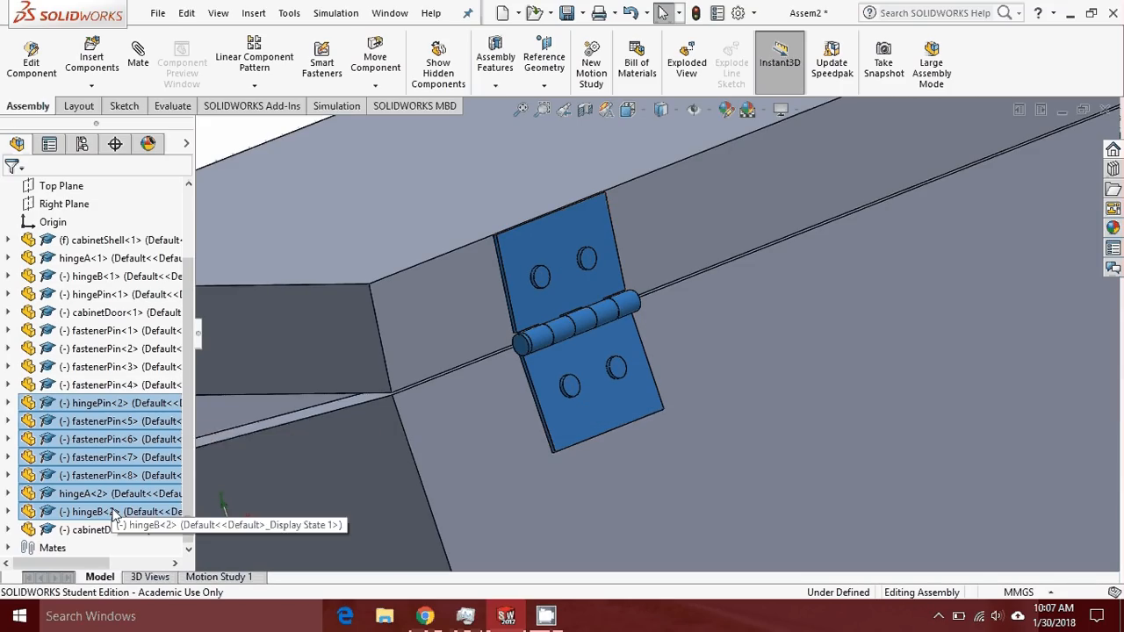
ctrl+click(92, 384)
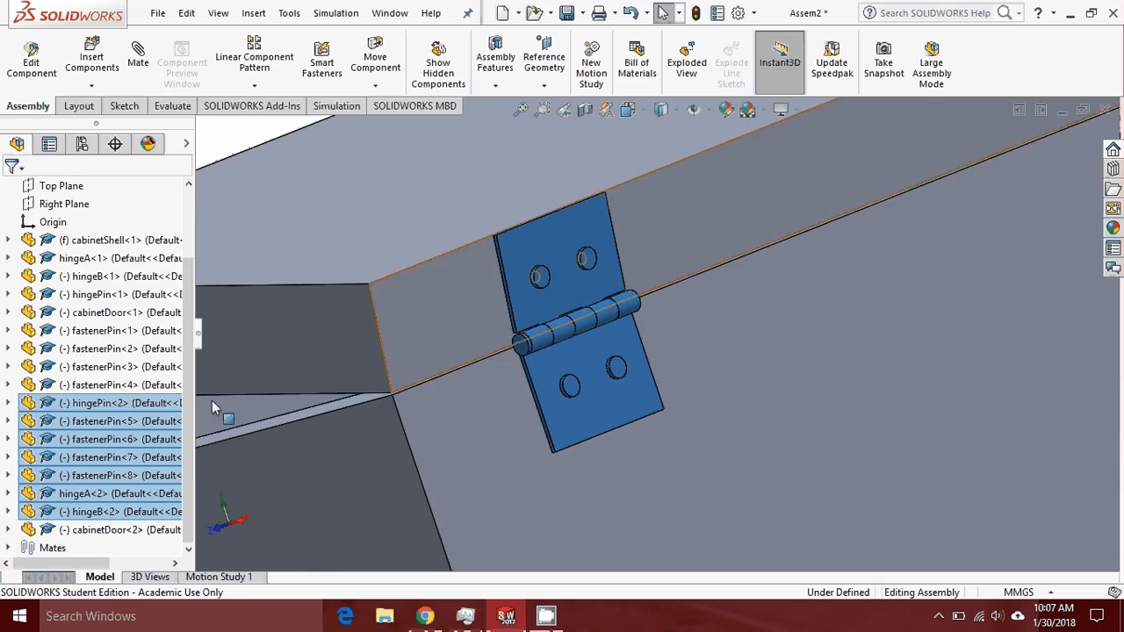
Start Copy with Mates for the selected hinge components and proceed to assigning the mate references
right_click(97, 421)
click(186, 437)
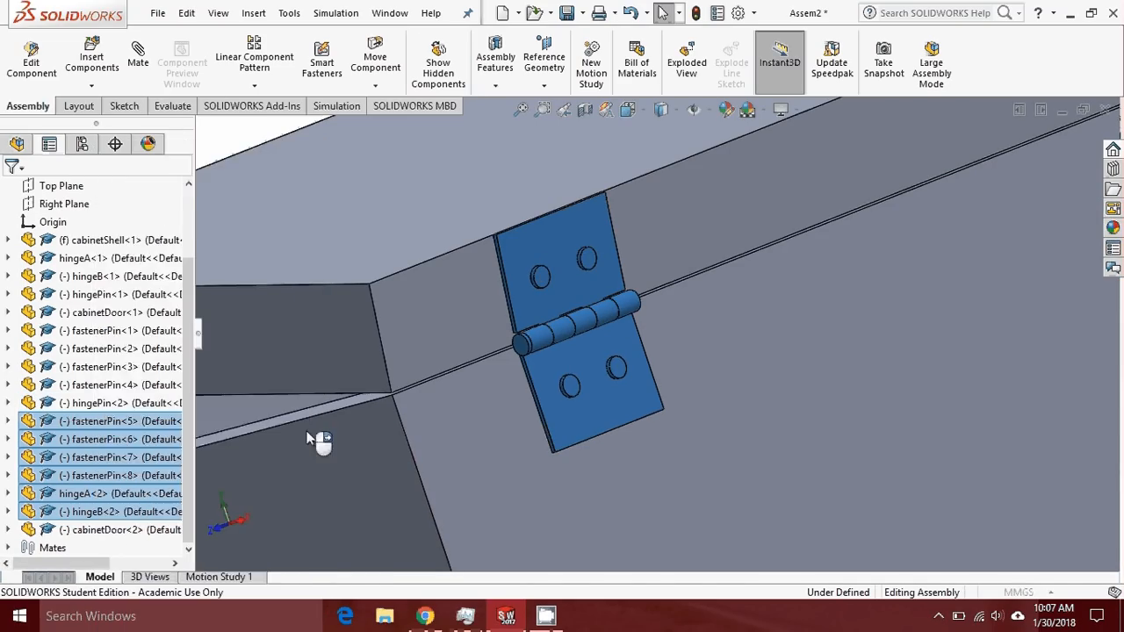
scroll(489, 343, up, 5)
middle_drag(597, 386, 711, 250)
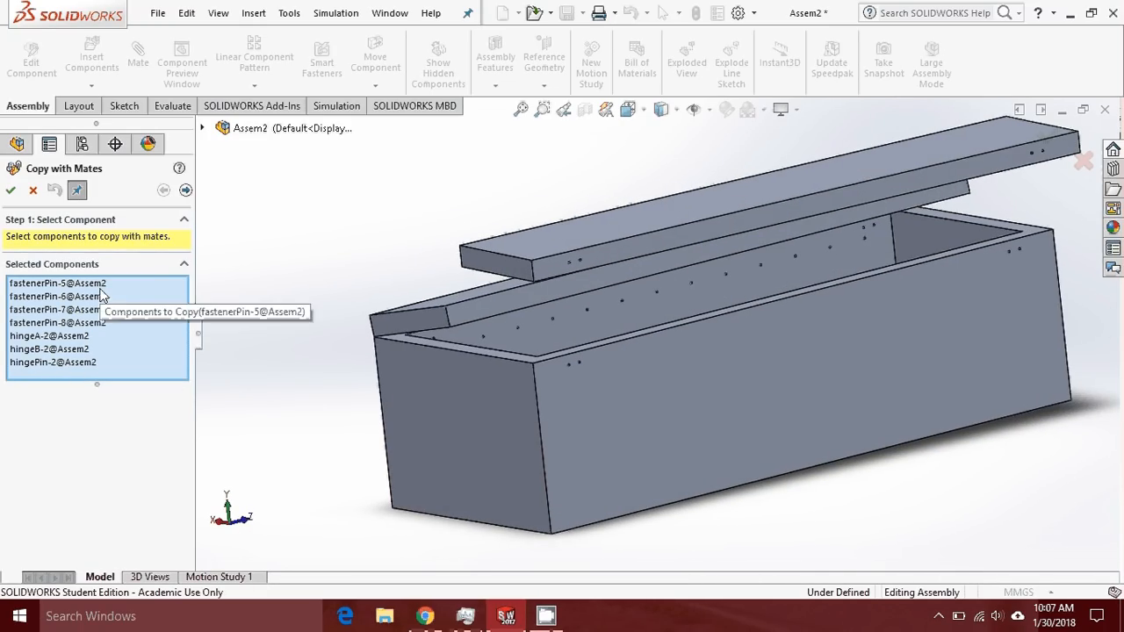
click(185, 190)
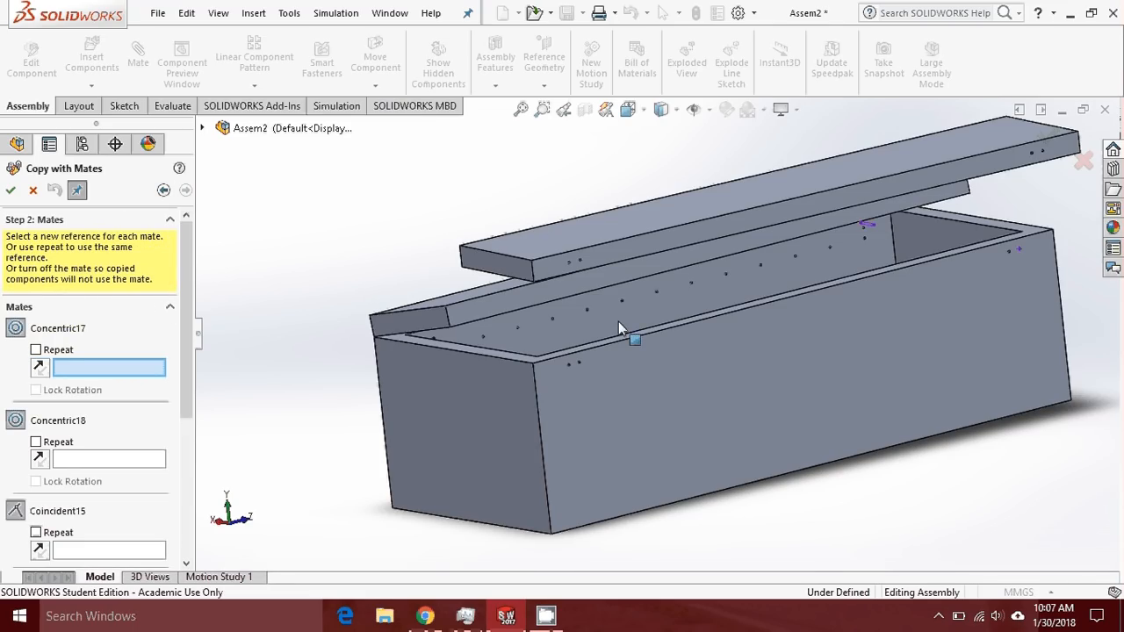
Set the Concentric17 reference to the cabinet shell's hinge hole farther from the corner on the opposite long side
scroll(618, 323, down, 10)
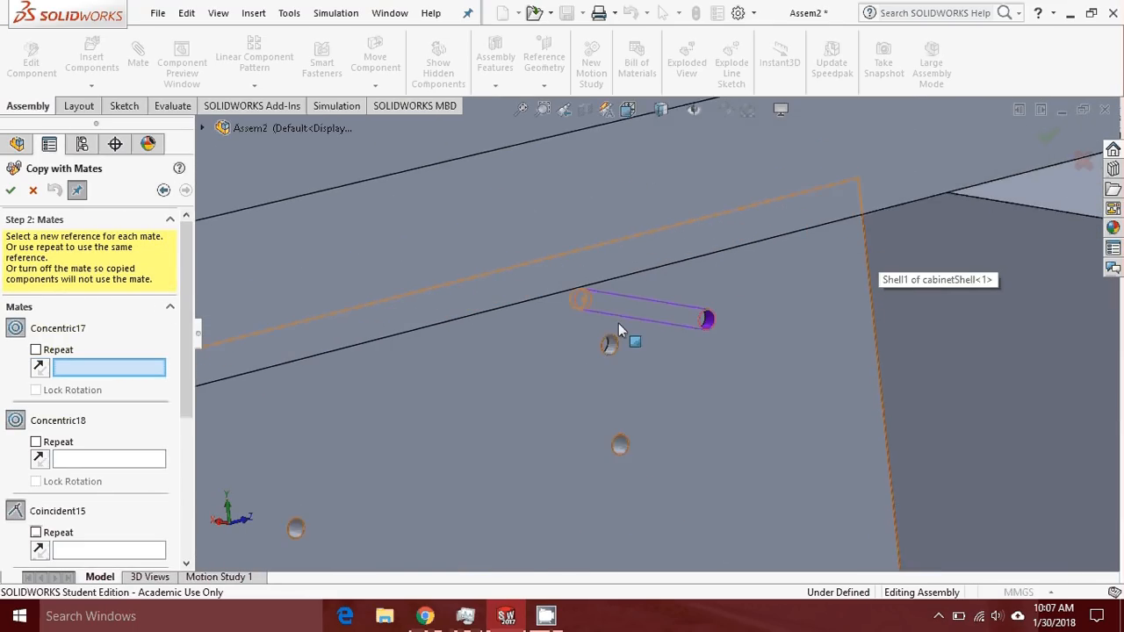
scroll(654, 317, down, 4)
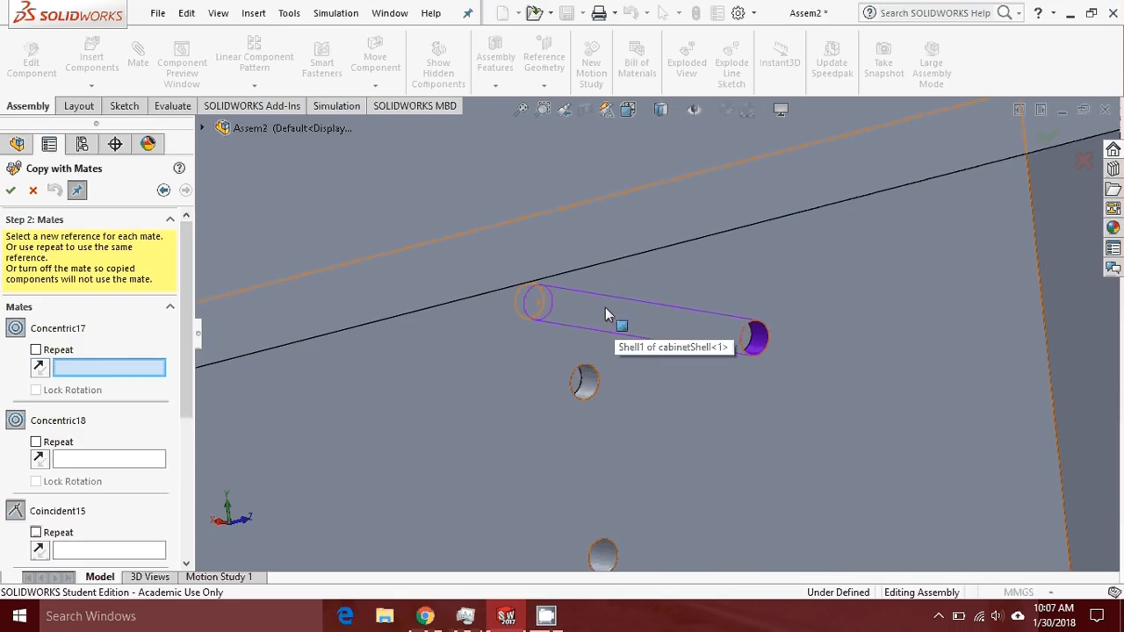
scroll(615, 317, up, 12)
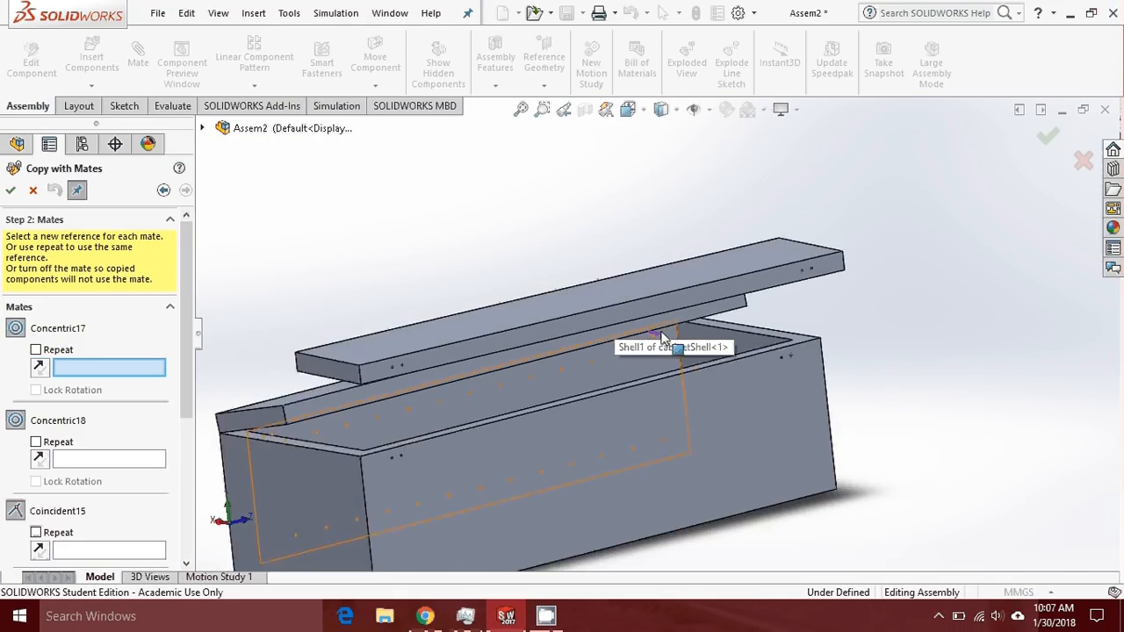
scroll(659, 334, down, 6)
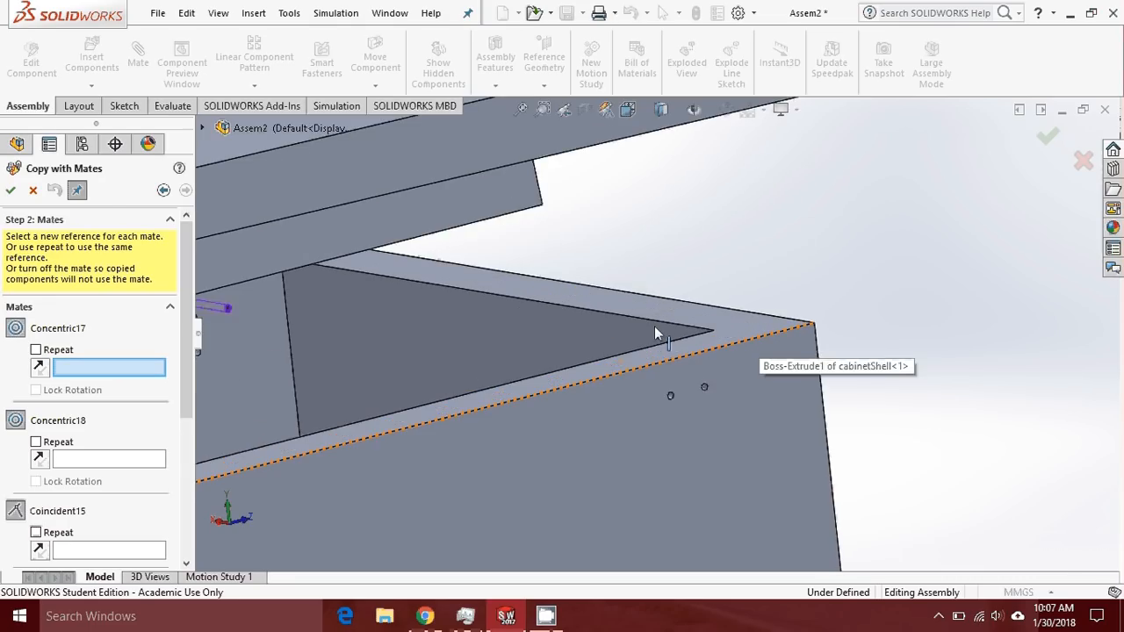
scroll(680, 397, down, 8)
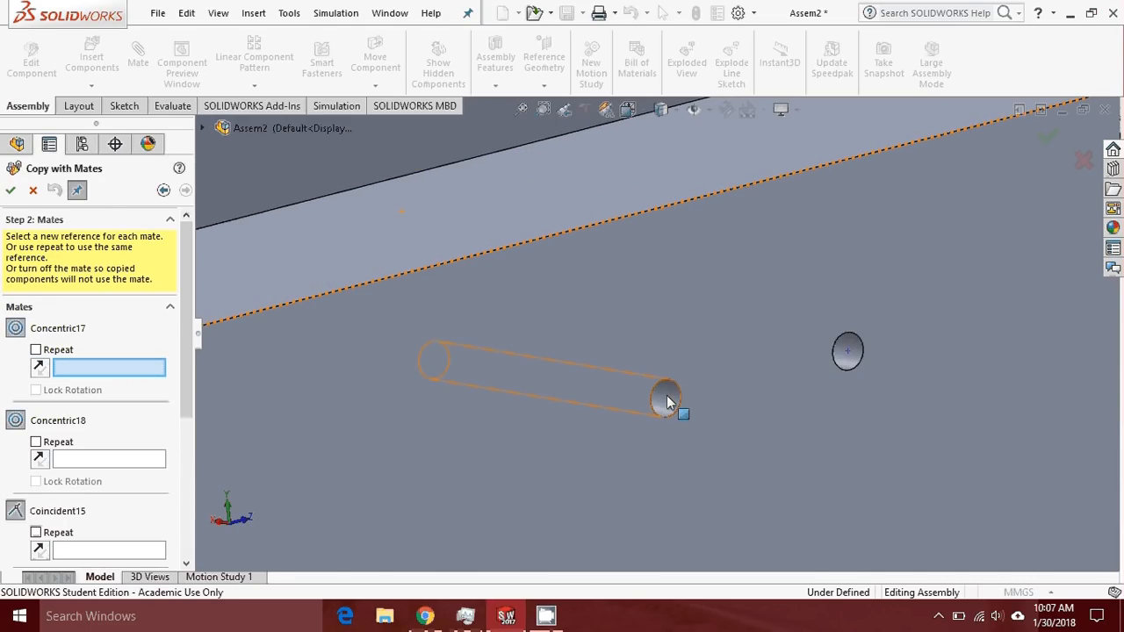
click(667, 402)
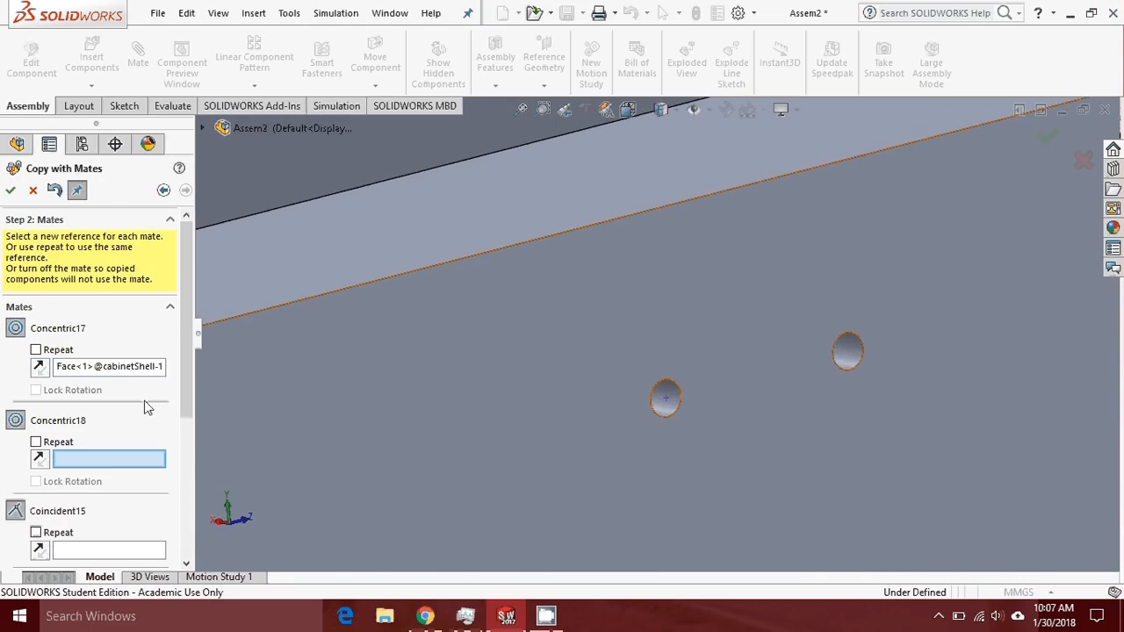
Set the Concentric18 reference to the neighbouring shell hole nearer the corner on the same long side
scroll(246, 369, up, 8)
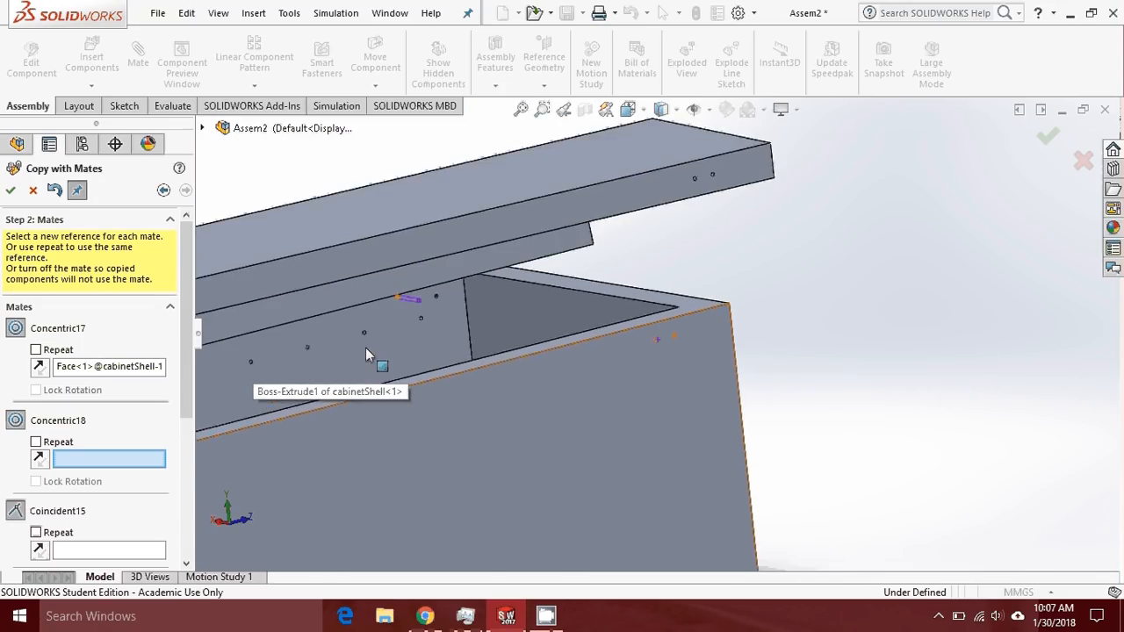
scroll(365, 348, down, 3)
scroll(439, 308, down, 3)
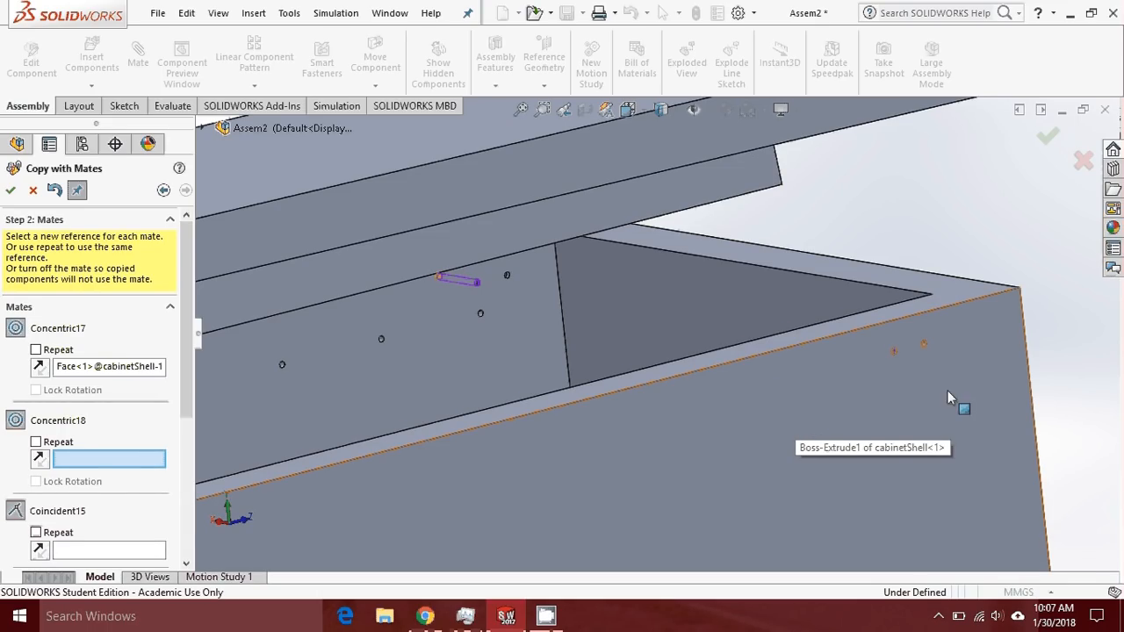
scroll(944, 377, down, 5)
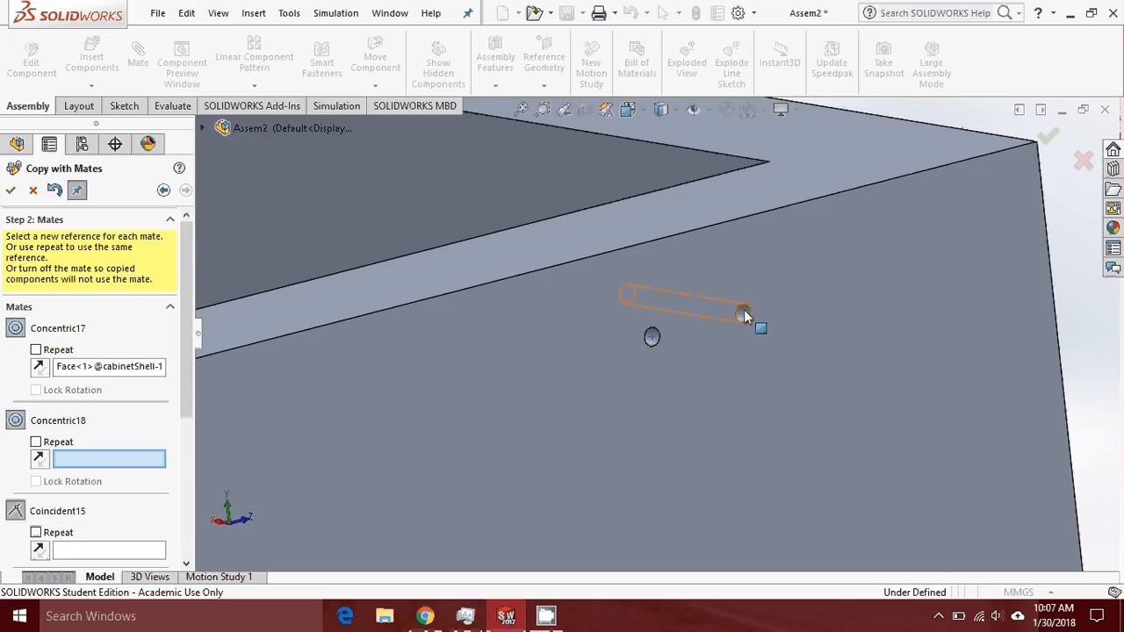
click(745, 314)
Set the Coincident15 reference to the cabinet shell's outer long face containing the two chosen hinge holes
scroll(760, 312, up, 3)
scroll(518, 284, up, 3)
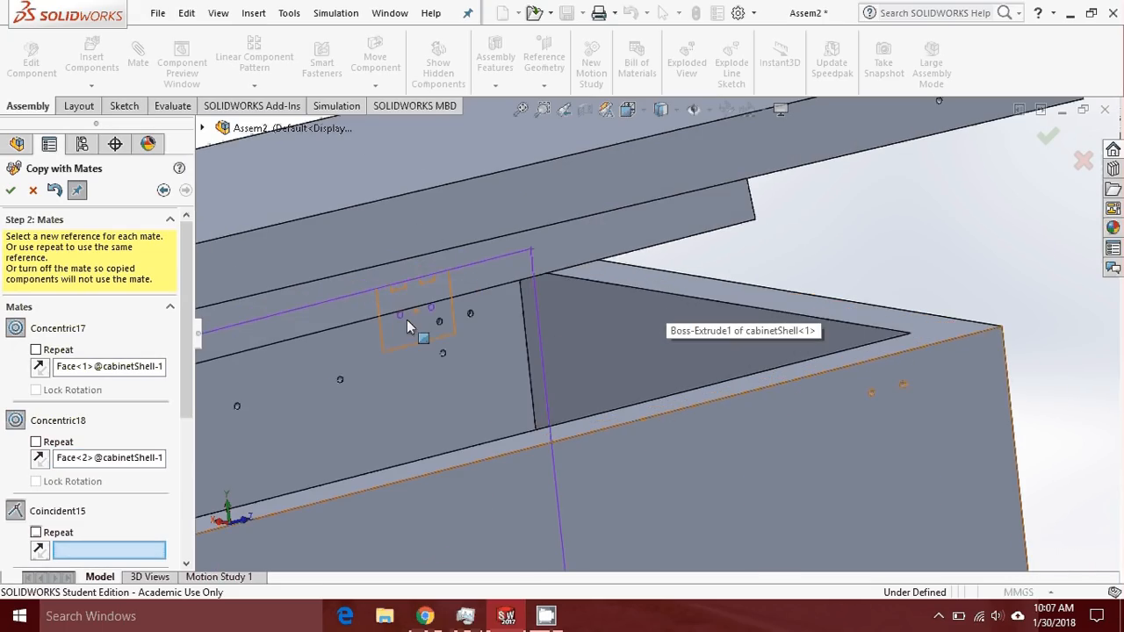
scroll(752, 443, down, 2)
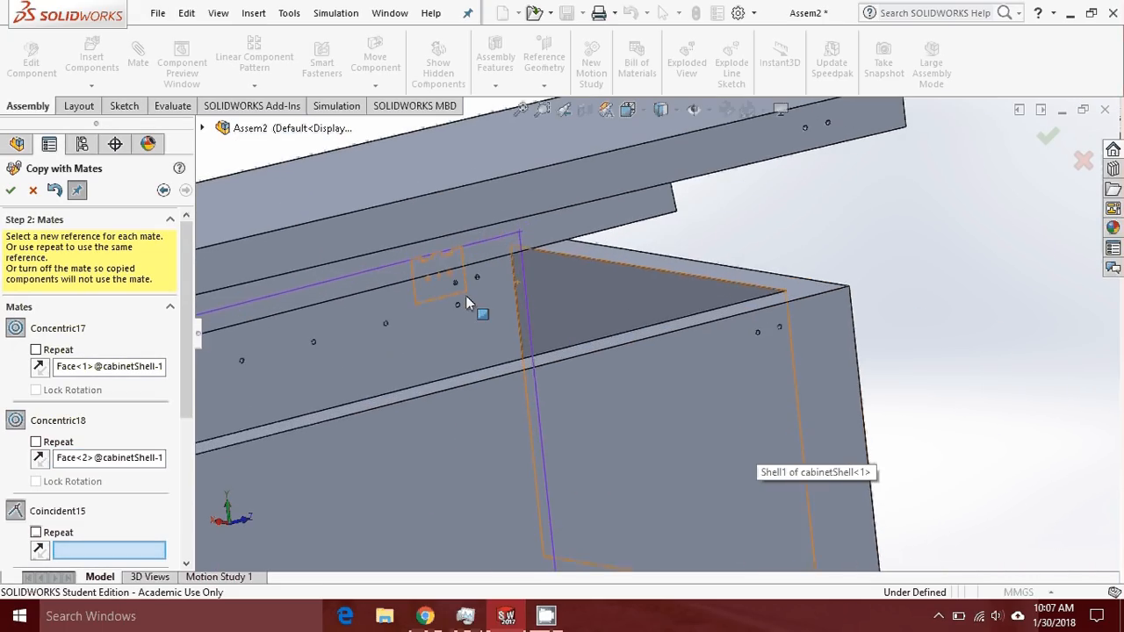
click(720, 392)
scroll(721, 389, up, 4)
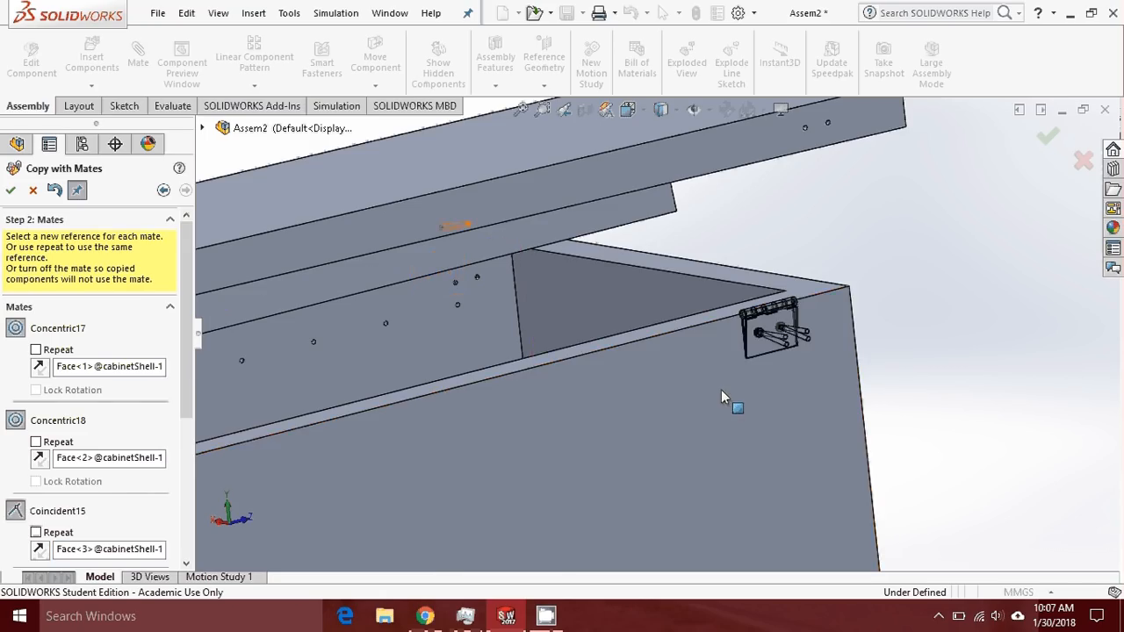
Examine the copied hinge's preview at the shell corner from several angles to check its knuckle, leaves and pin direction
scroll(698, 351, down, 6)
middle_drag(612, 311, 672, 277)
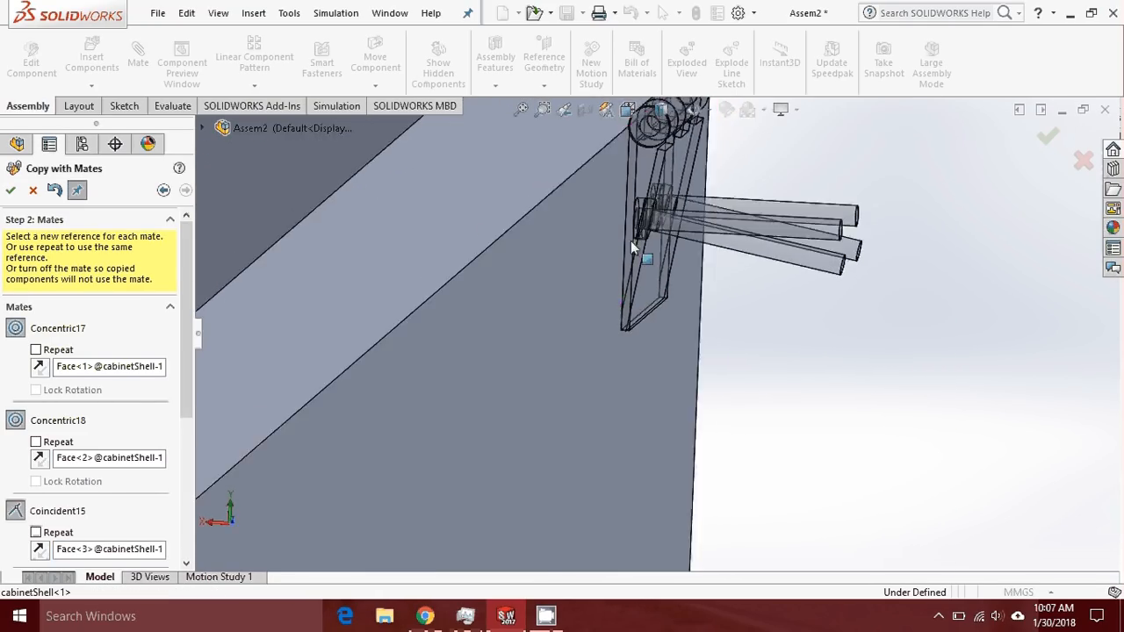
scroll(631, 192, down, 4)
scroll(634, 193, up, 3)
scroll(643, 197, down, 5)
scroll(659, 189, up, 4)
scroll(666, 171, down, 3)
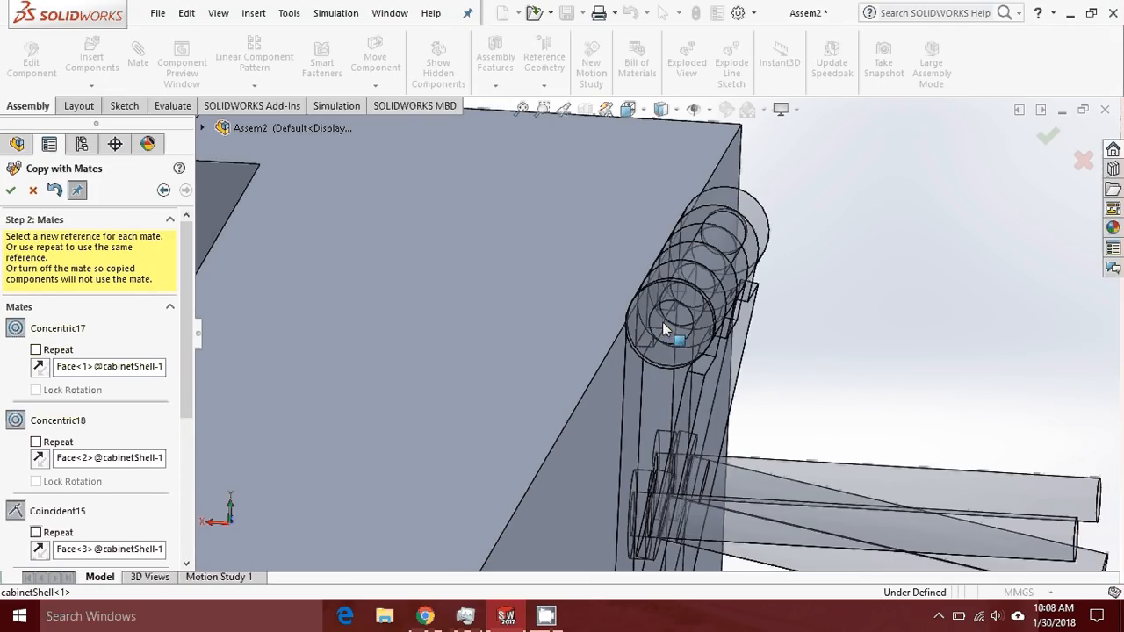
middle_drag(663, 326, 644, 214)
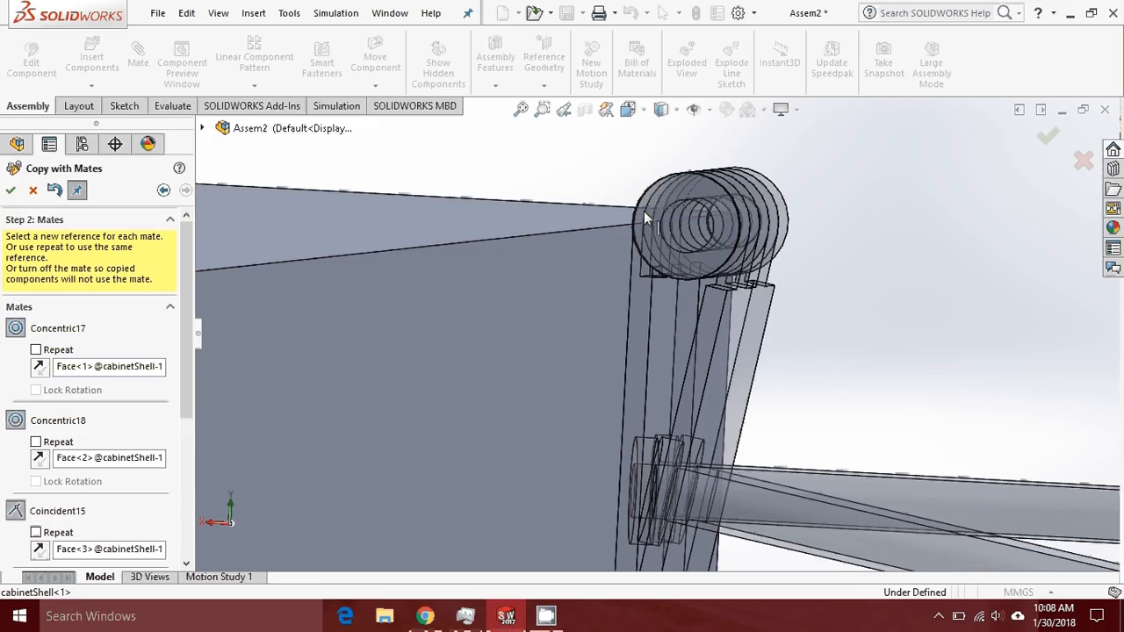
middle_drag(670, 266, 607, 287)
scroll(607, 286, up, 5)
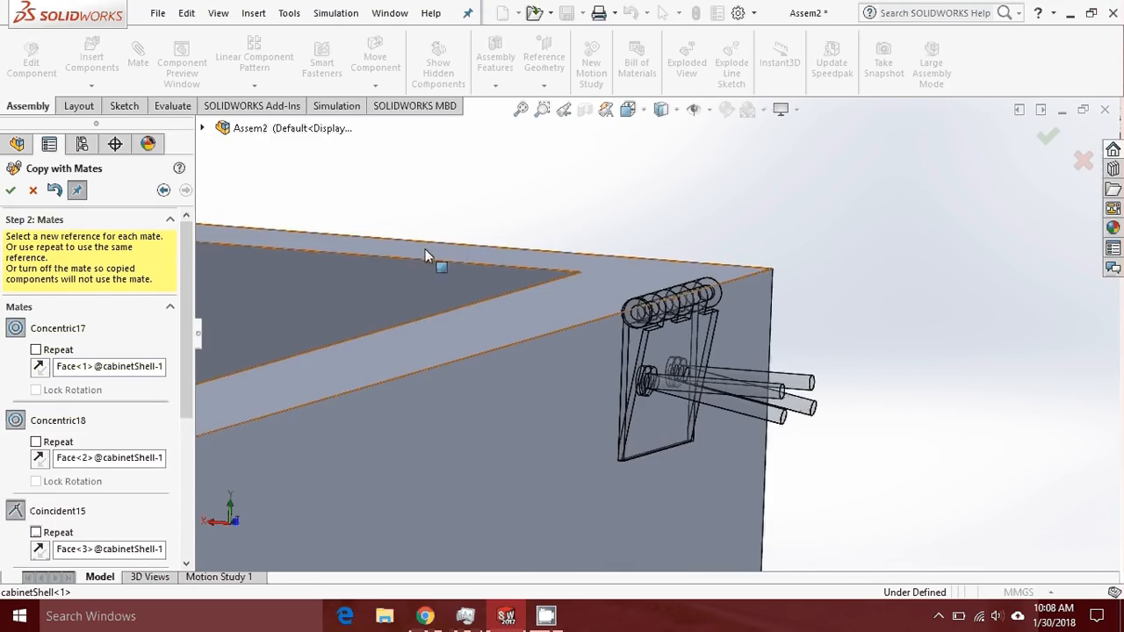
scroll(604, 322, down, 3)
mouse_move(615, 331)
middle_down()
mouse_move(594, 323)
mouse_move(625, 323)
middle_up()
scroll(715, 342, up, 2)
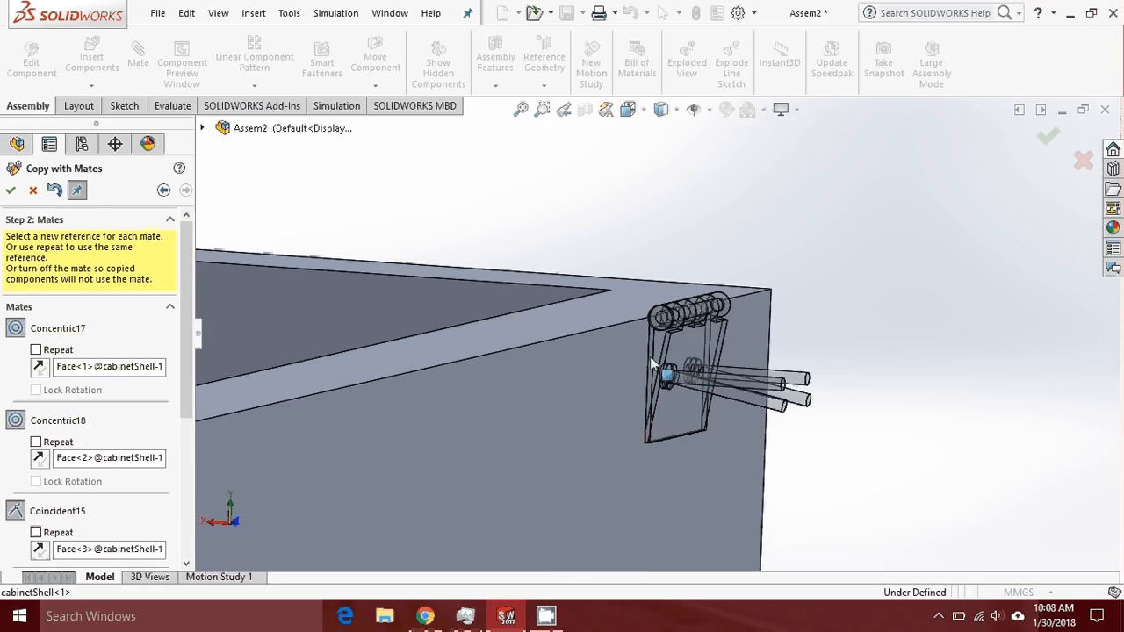
scroll(685, 369, down, 1)
scroll(685, 369, up, 6)
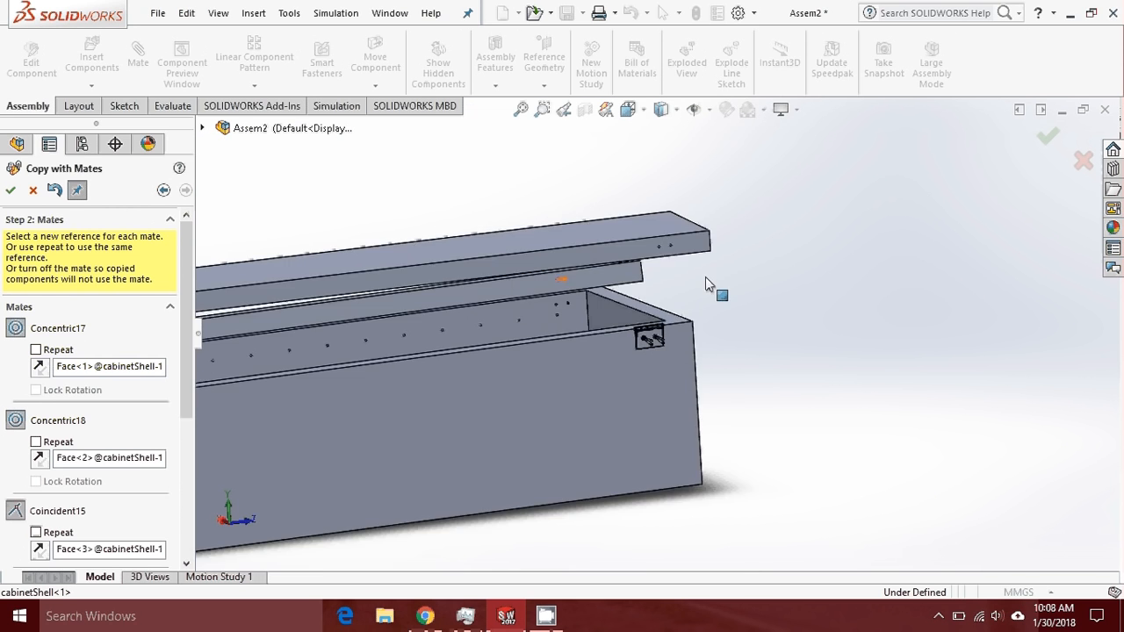
Compare the original hinge on the first door with the copy's preview to identify the hole referenced by the next mate
middle_drag(624, 310, 495, 333)
scroll(496, 332, up, 3)
scroll(372, 357, down, 10)
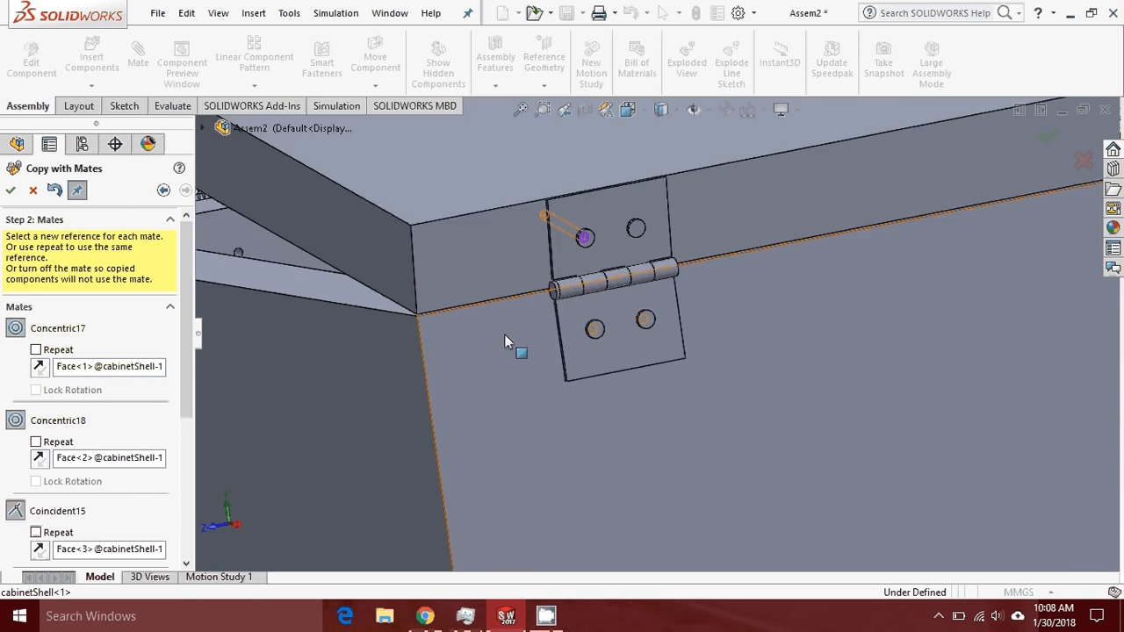
scroll(504, 333, down, 4)
scroll(812, 301, up, 6)
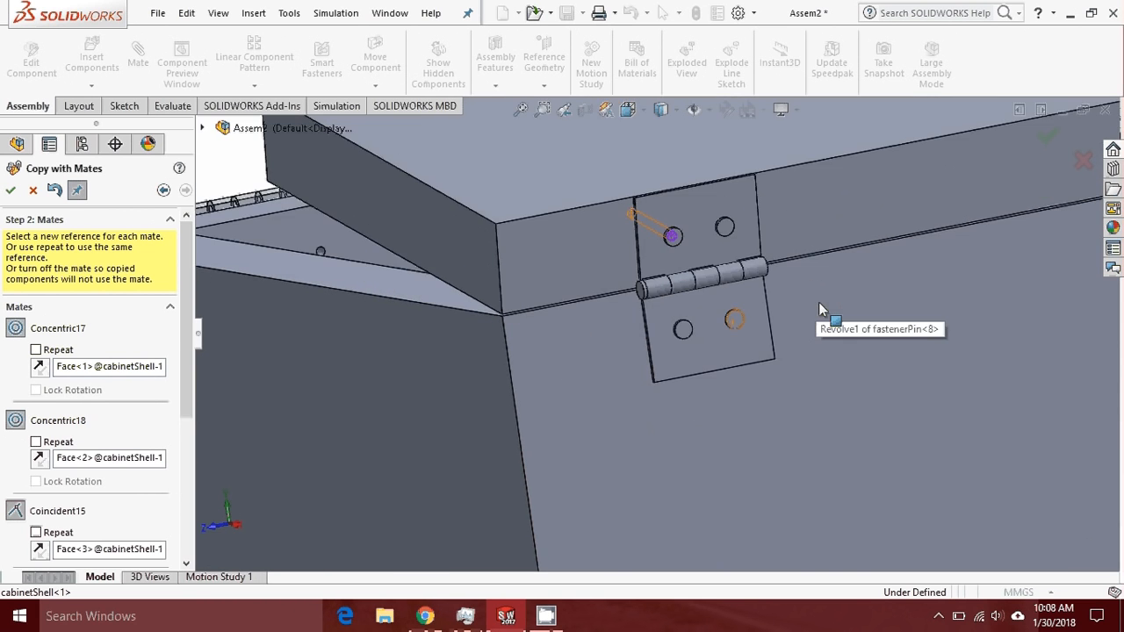
middle_drag(468, 304, 743, 258)
scroll(562, 308, down, 4)
middle_drag(597, 296, 617, 351)
scroll(617, 351, down, 4)
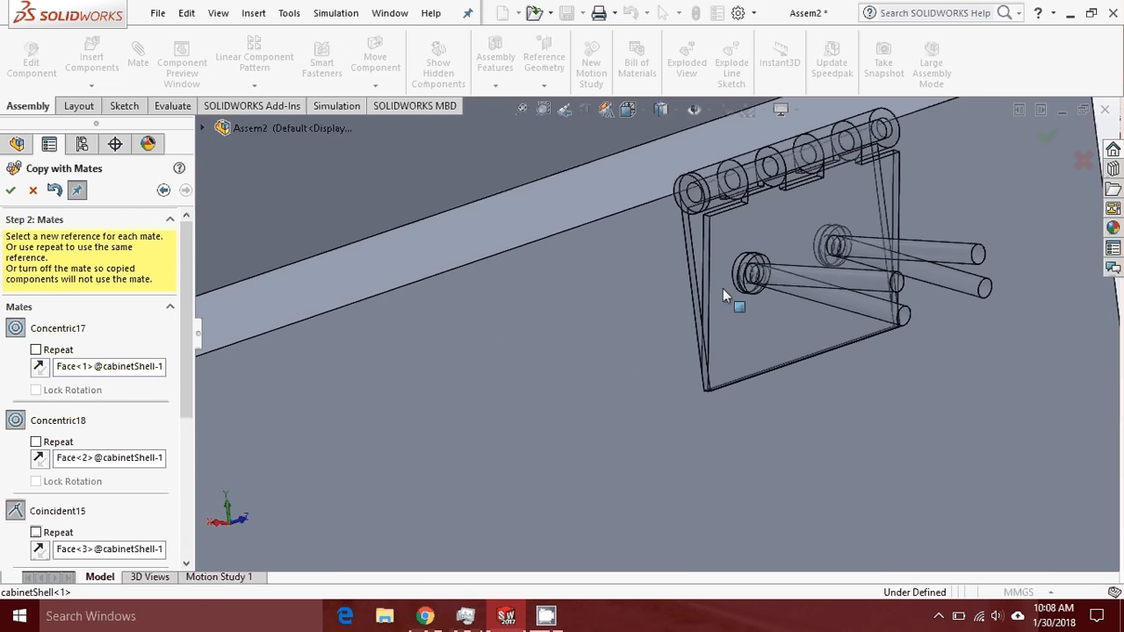
scroll(828, 284, up, 3)
middle_drag(827, 284, 778, 243)
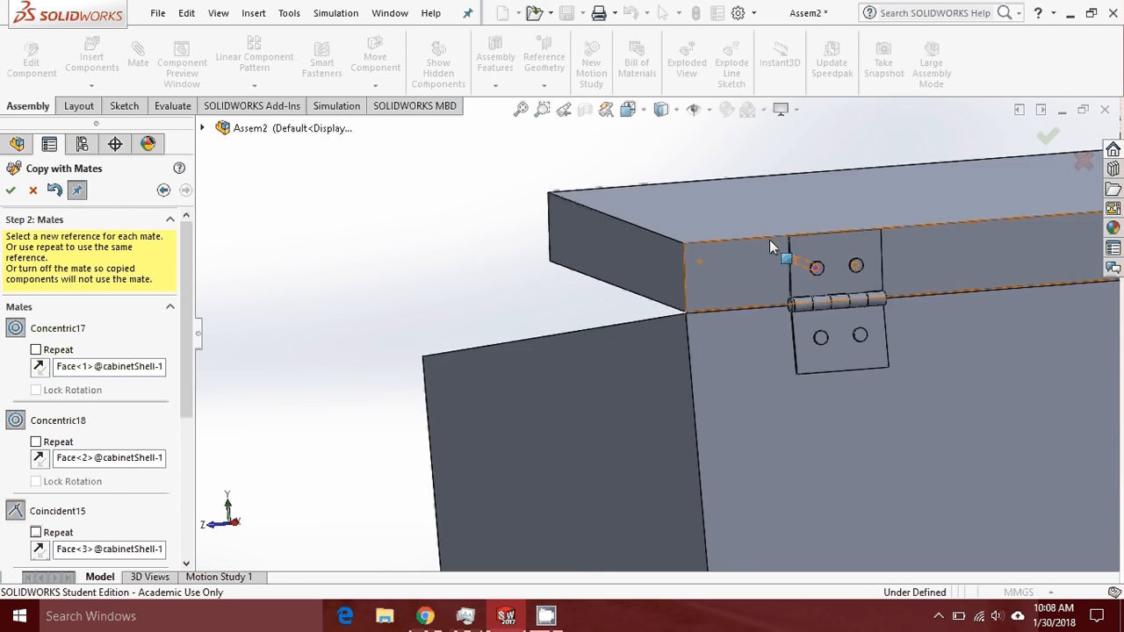
scroll(813, 298, down, 2)
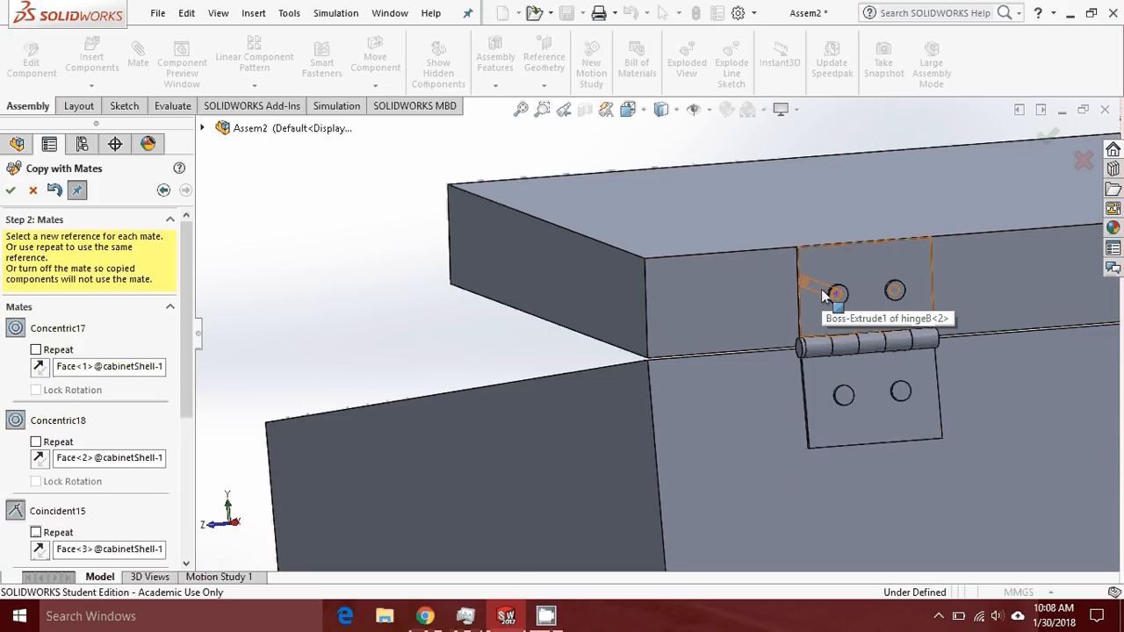
Examine the hinge corner between the cabinet shell and the second door to locate the door's hinge holes
scroll(821, 289, up, 3)
middle_drag(762, 289, 780, 254)
scroll(662, 213, down, 6)
scroll(572, 326, down, 3)
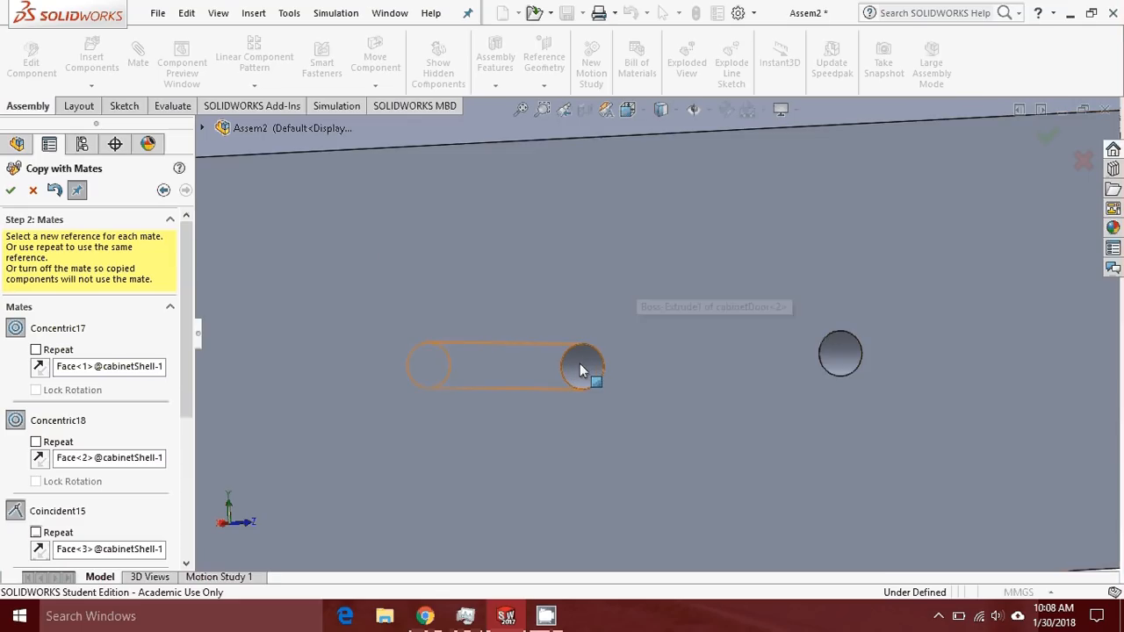
middle_drag(580, 363, 601, 346)
scroll(601, 346, up, 6)
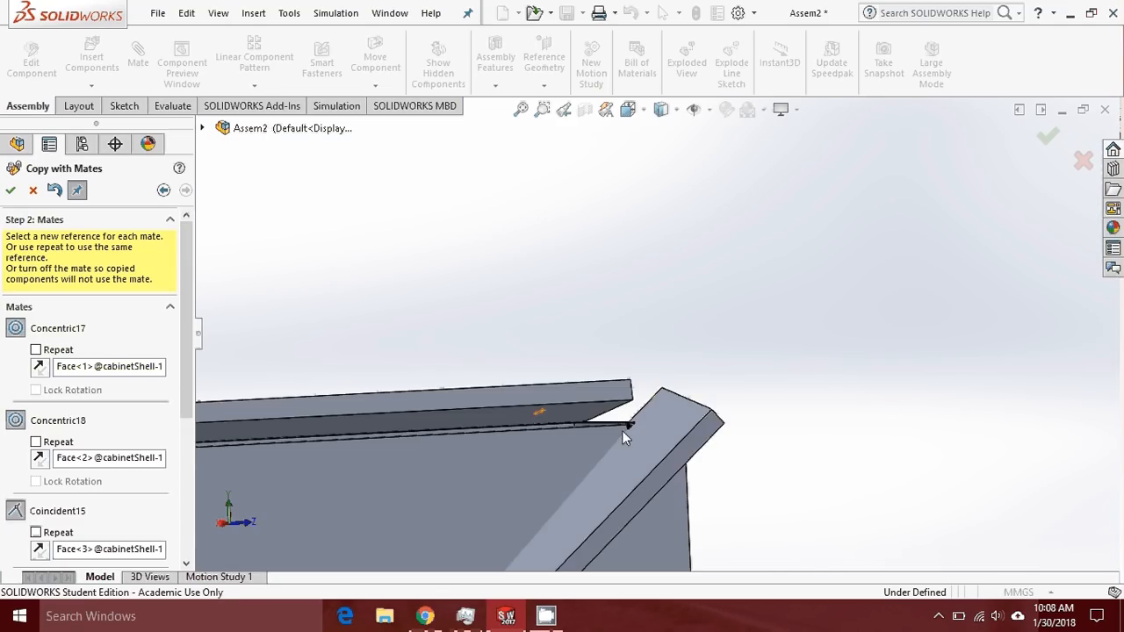
scroll(621, 430, up, 5)
scroll(619, 456, down, 4)
scroll(673, 352, up, 2)
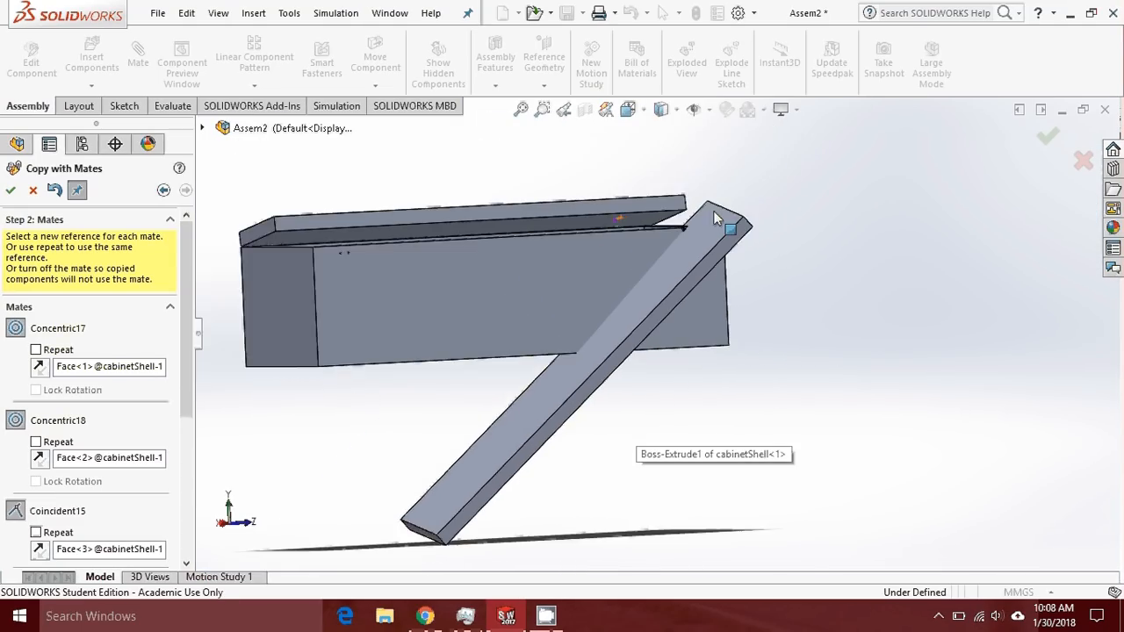
scroll(686, 258, down, 5)
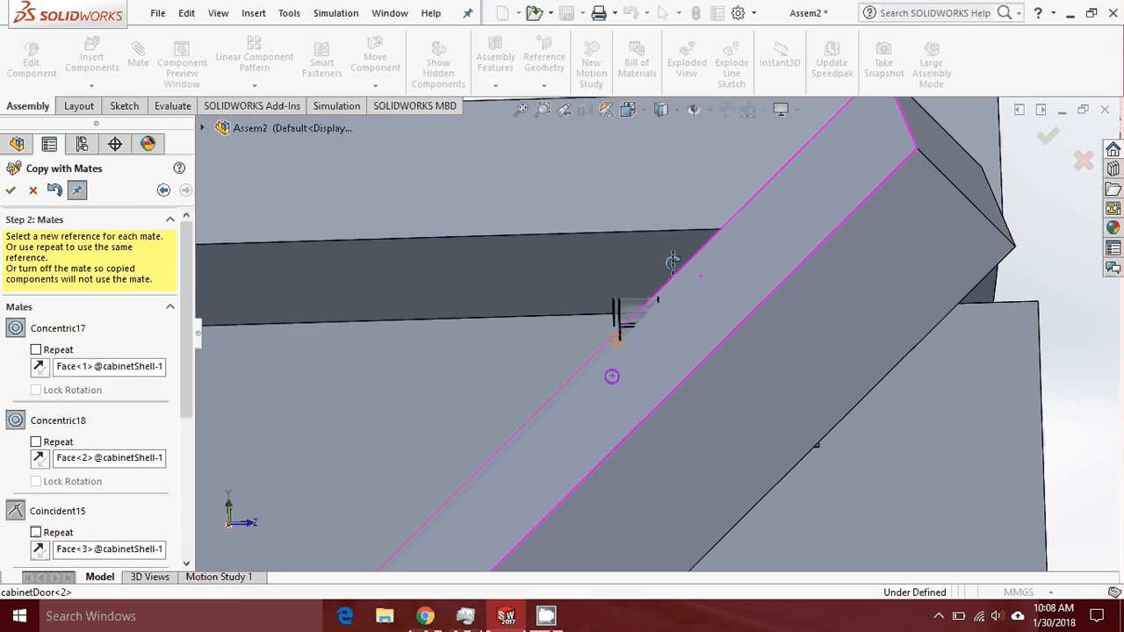
Compare the original hinge's leaf on the first door with the tilted second door at the opposite shell corner
middle_drag(672, 262, 530, 286)
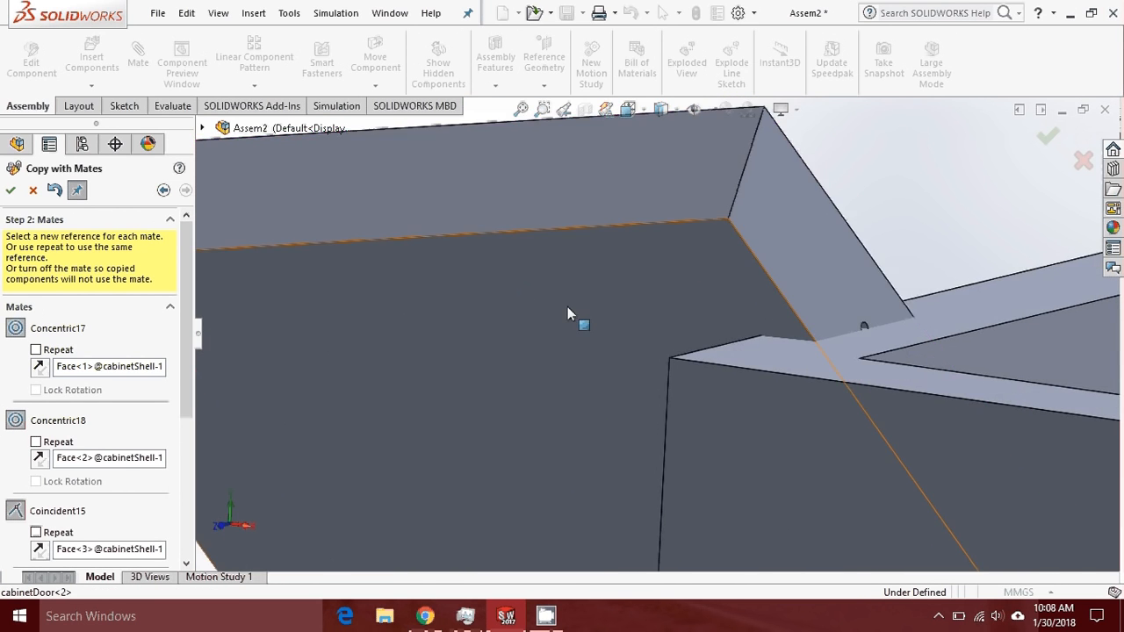
scroll(615, 320, up, 5)
scroll(790, 343, down, 5)
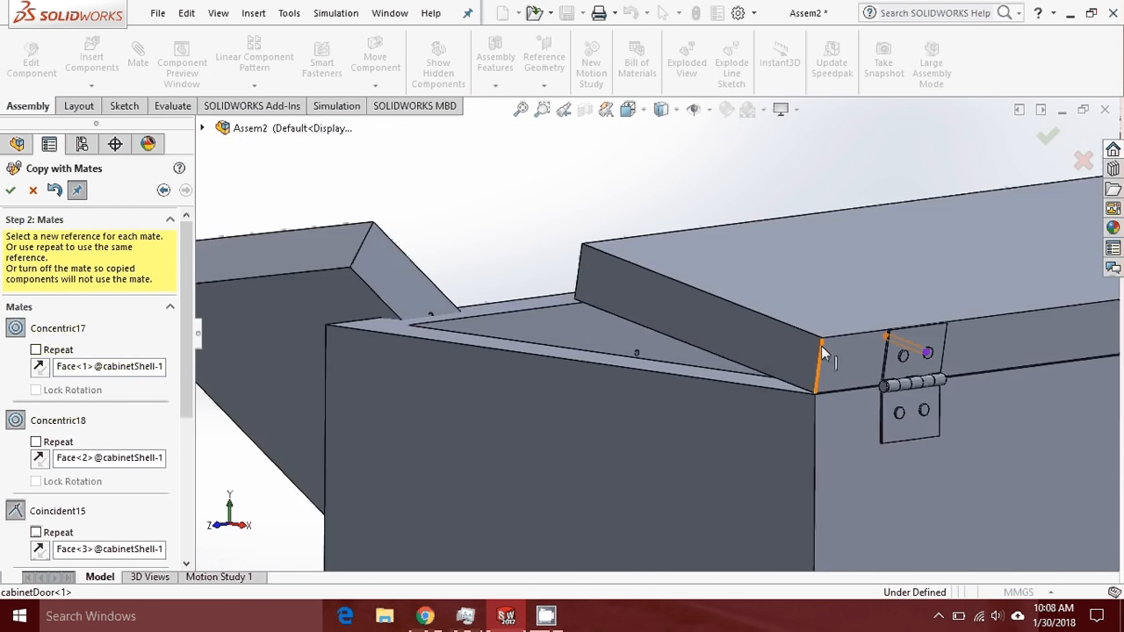
scroll(931, 360, down, 5)
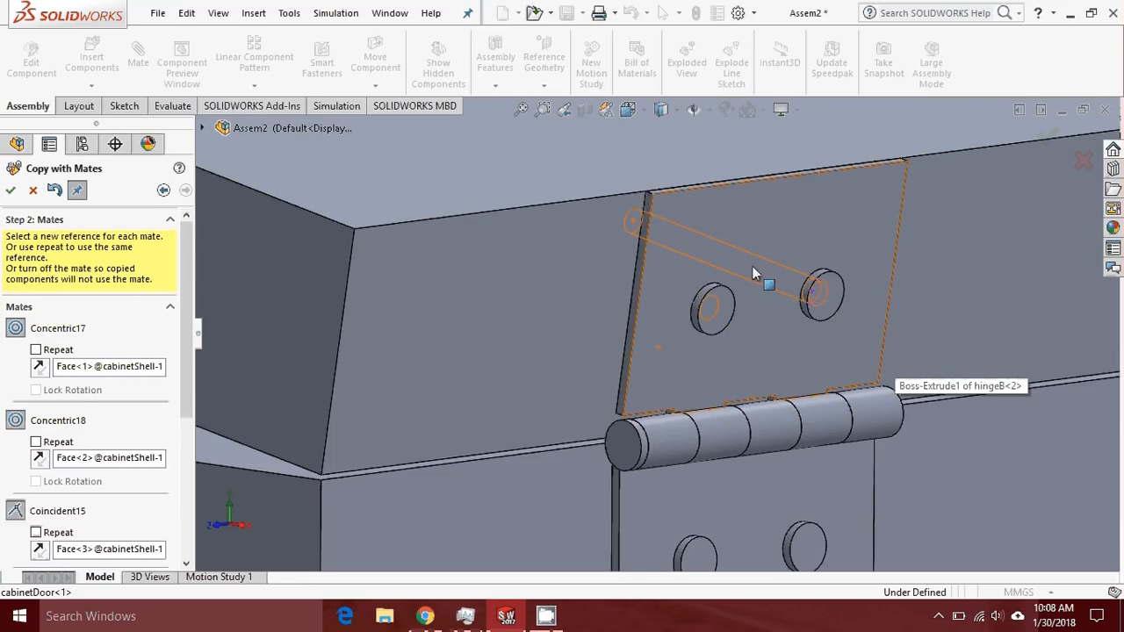
scroll(780, 283, up, 5)
scroll(381, 324, down, 5)
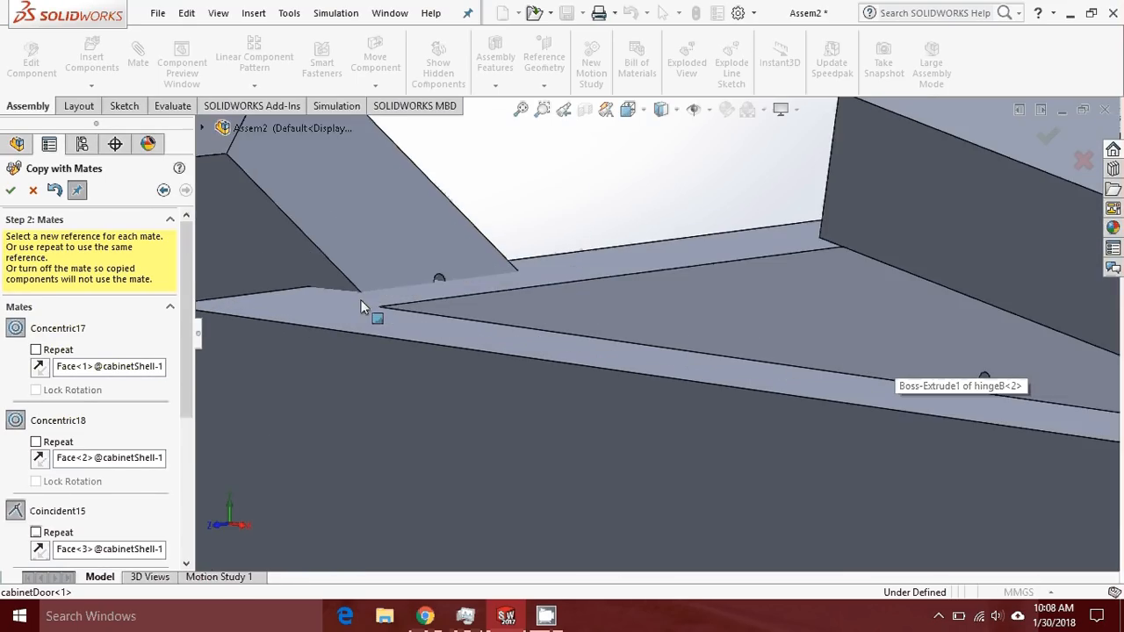
scroll(387, 308, up, 5)
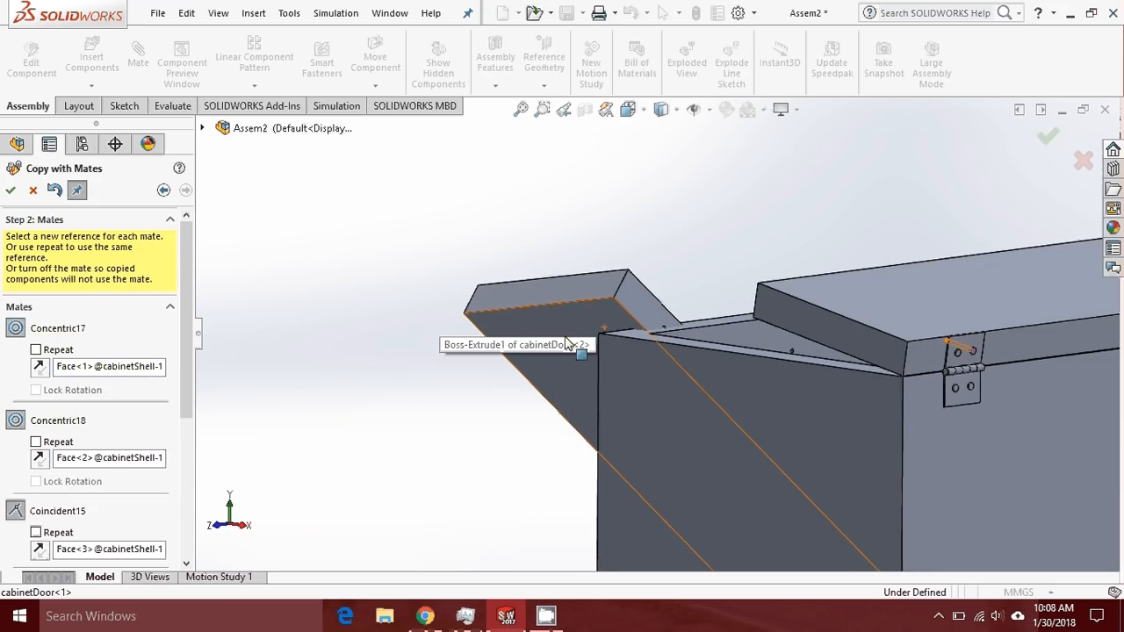
drag(576, 367, 565, 318)
drag(582, 281, 510, 262)
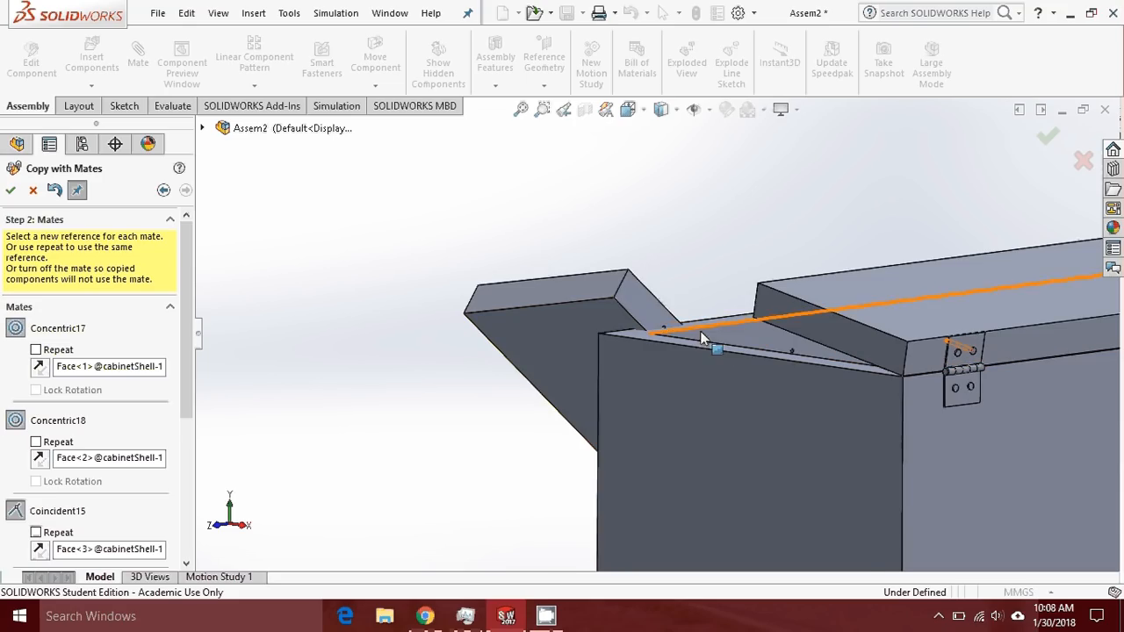
right_click(580, 326)
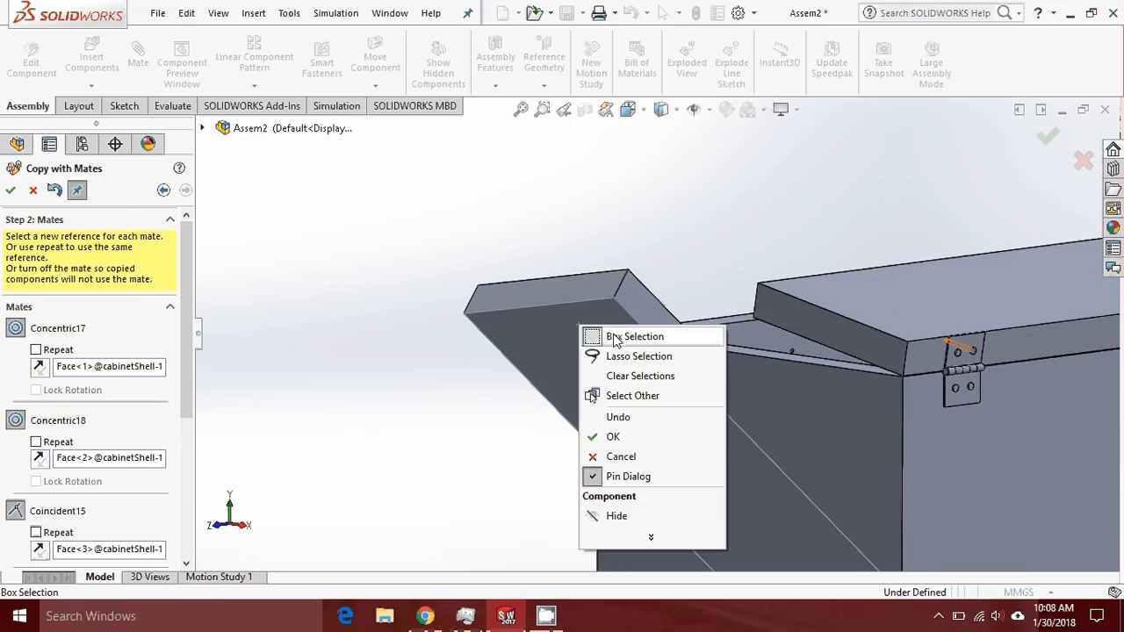
click(651, 537)
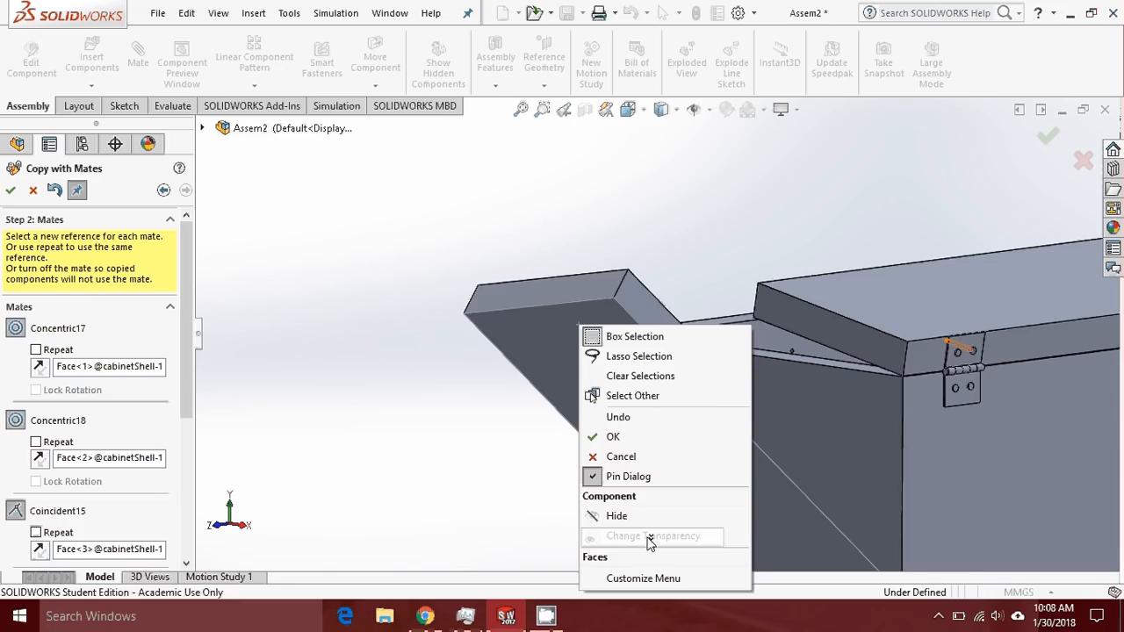
click(679, 236)
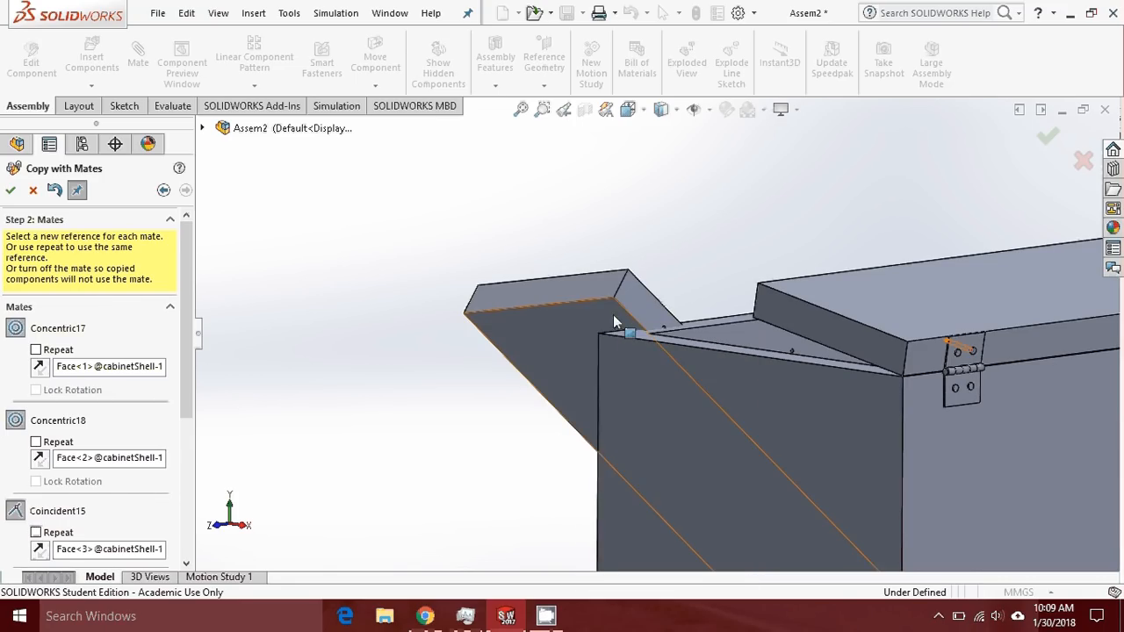
Make the second cabinet door transparent to see the copied hinge behind it
middle_drag(668, 357, 716, 384)
right_click(716, 380)
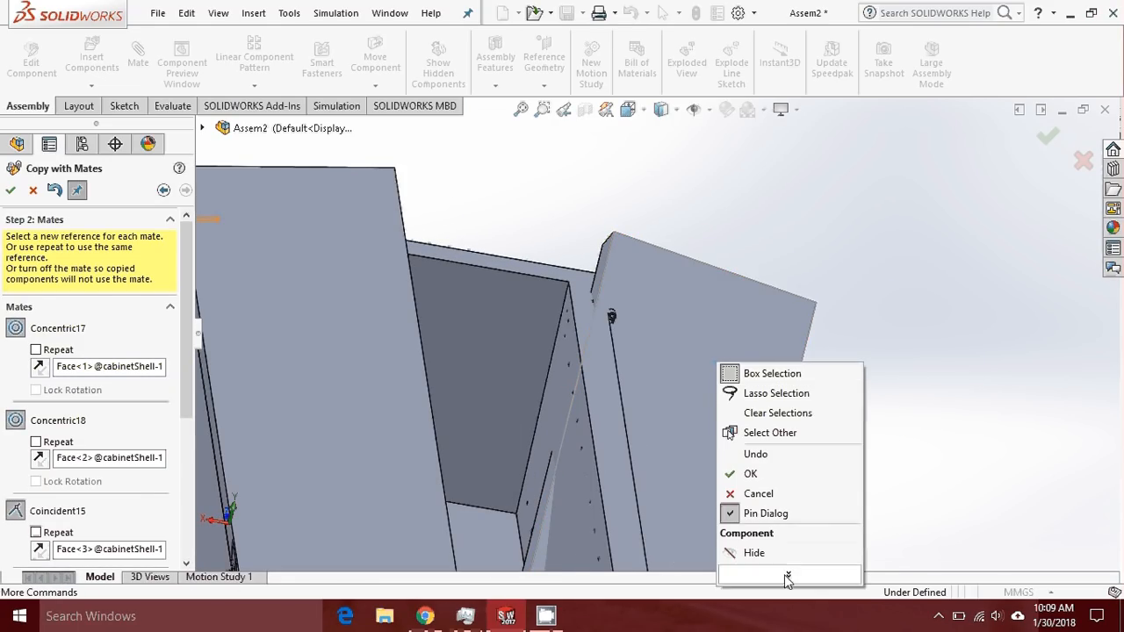
mouse_move(790, 579)
click(790, 306)
middle_drag(737, 330, 626, 342)
scroll(626, 342, down, 10)
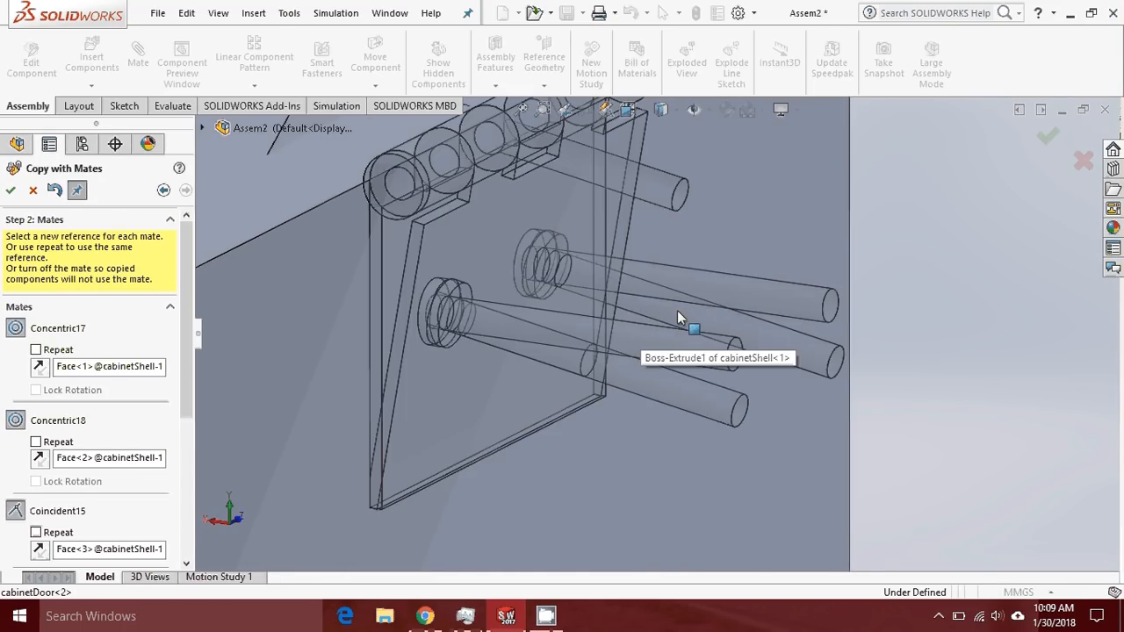
Examine the copied hinge through the transparent second door to find the door holes it must align with
scroll(660, 344, up, 4)
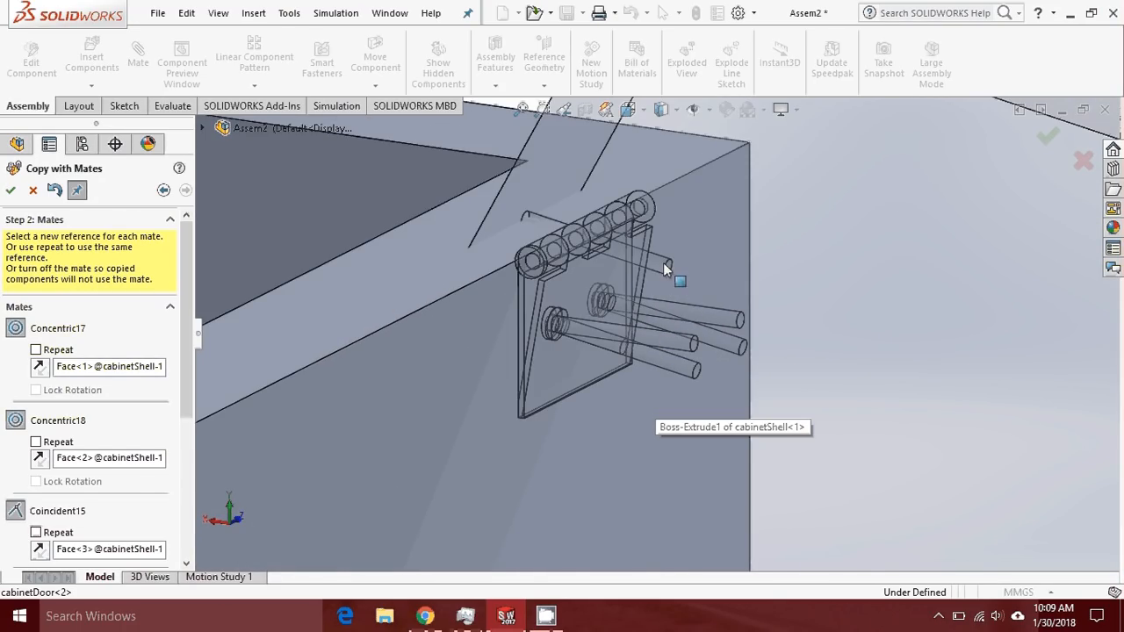
scroll(677, 254, up, 3)
middle_drag(693, 251, 657, 248)
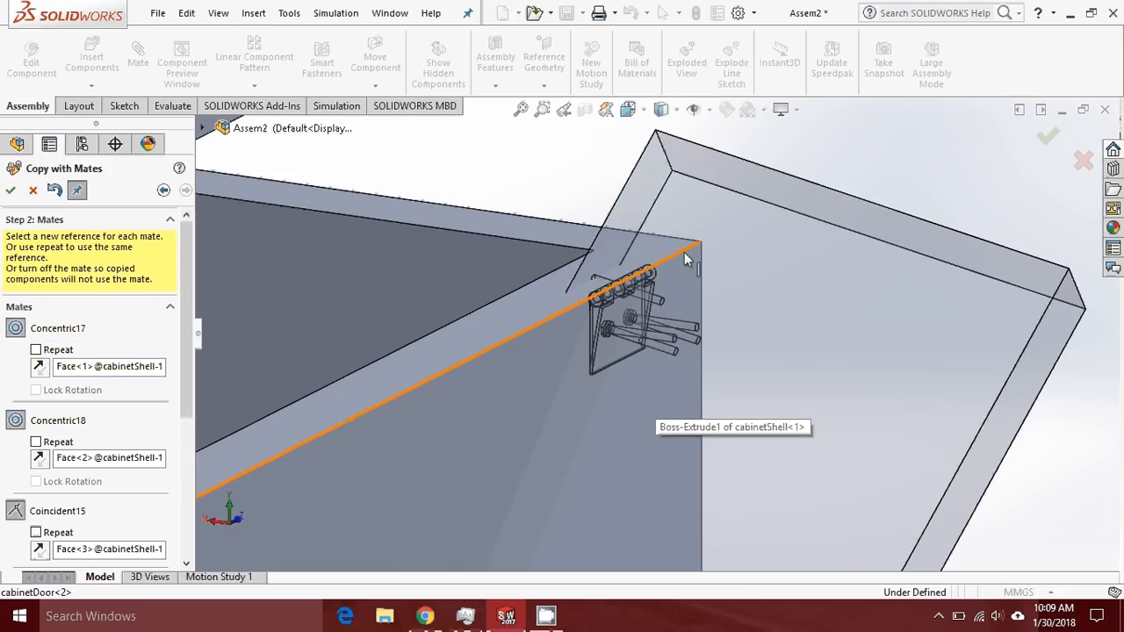
scroll(654, 239, up, 3)
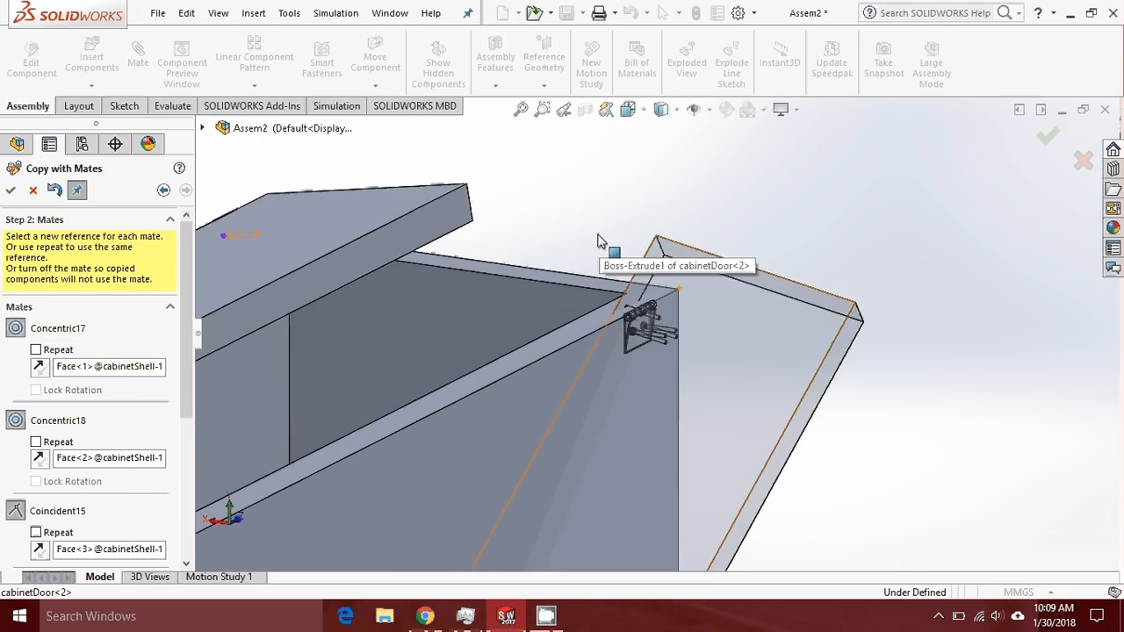
middle_drag(460, 223, 373, 255)
scroll(522, 242, up, 3)
scroll(728, 300, down, 3)
mouse_move(799, 287)
middle_down()
mouse_move(845, 316)
mouse_move(792, 269)
mouse_move(717, 230)
mouse_move(750, 218)
mouse_move(805, 252)
mouse_move(852, 251)
mouse_move(816, 301)
middle_up()
scroll(848, 308, down, 4)
Turn off the second door's transparency and hide the cabinet shell
right_click(832, 320)
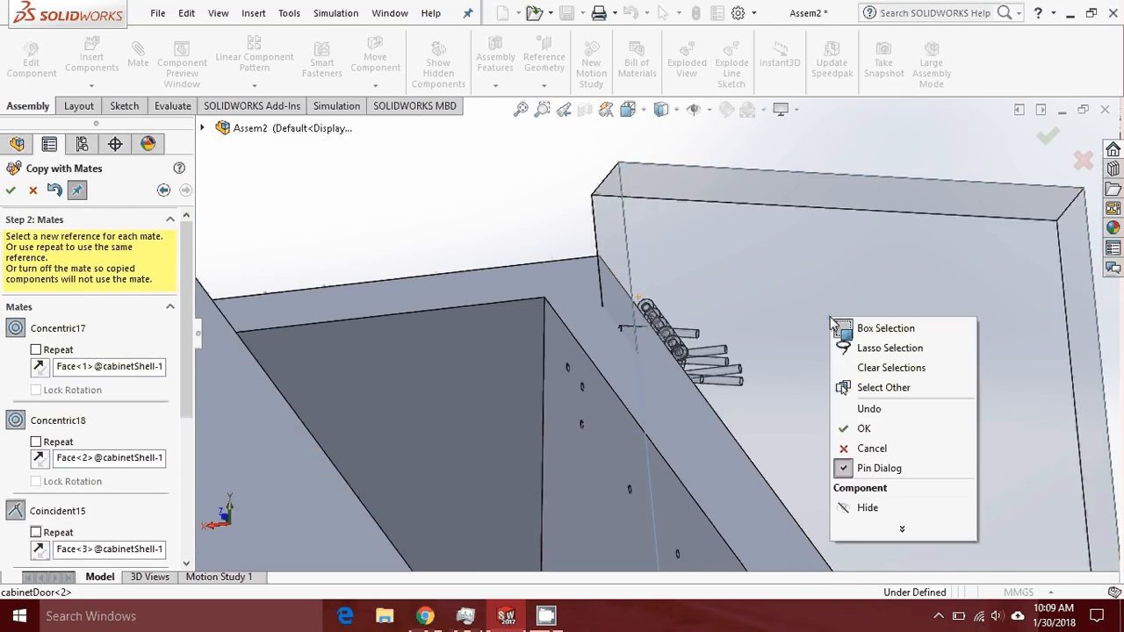
click(902, 529)
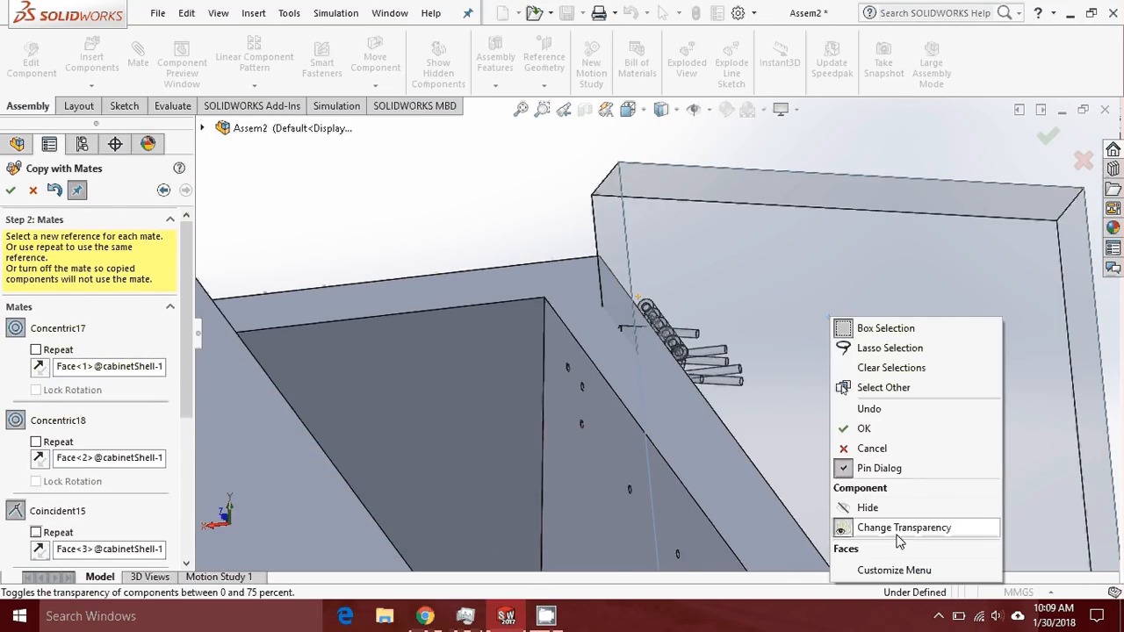
click(899, 528)
right_click(616, 158)
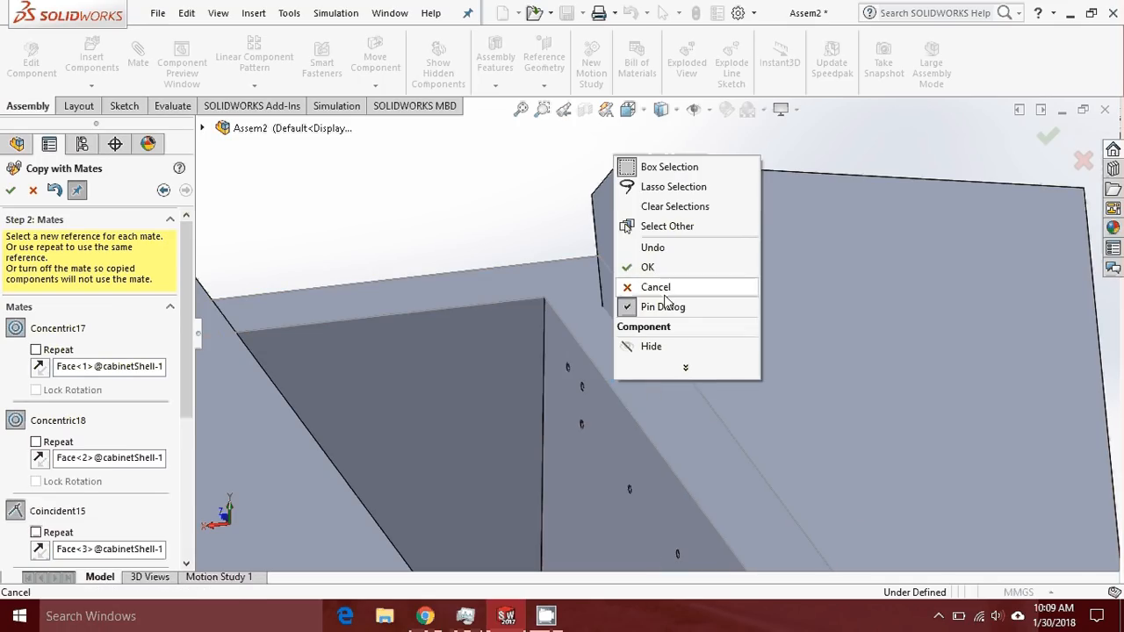
click(653, 347)
Try the second door's hinge hole farther from the door's end as the Concentric19 reference
scroll(672, 352, down, 6)
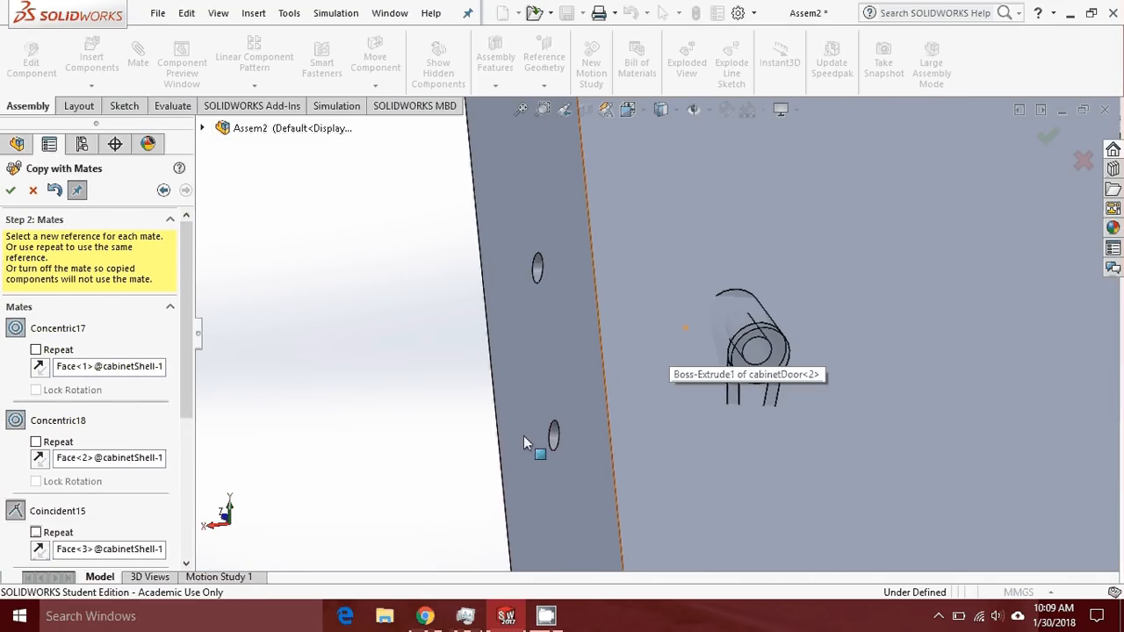
click(553, 435)
scroll(570, 413, up, 4)
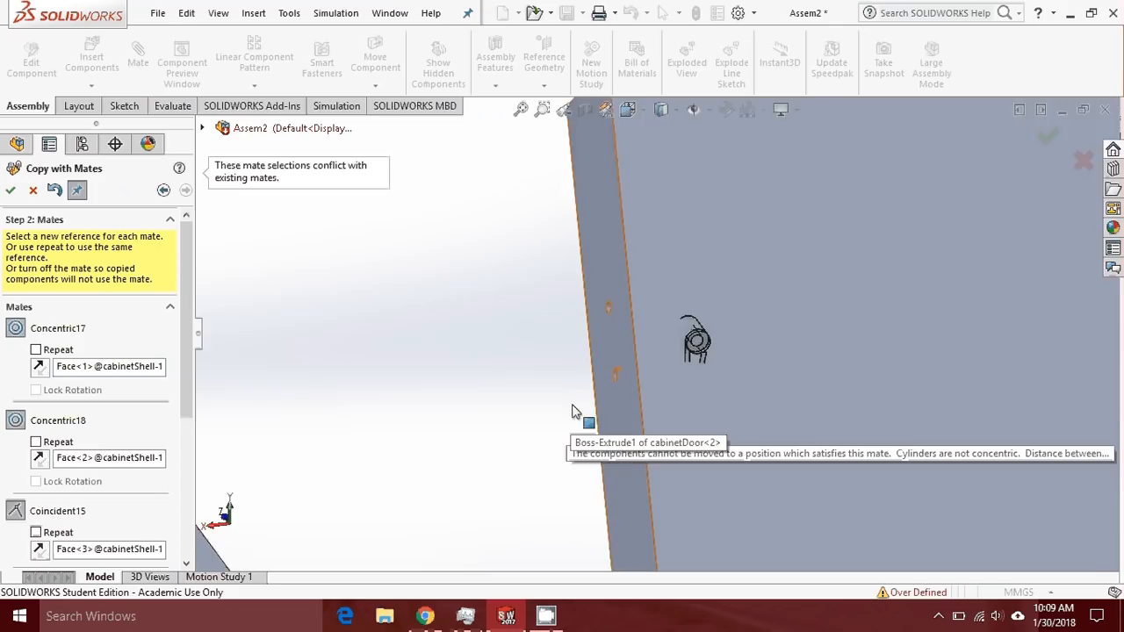
Replace the Concentric19 reference with the second door's hinge hole nearer the door's end
scroll(572, 413, up, 3)
middle_drag(583, 356, 618, 362)
scroll(120, 428, down, 3)
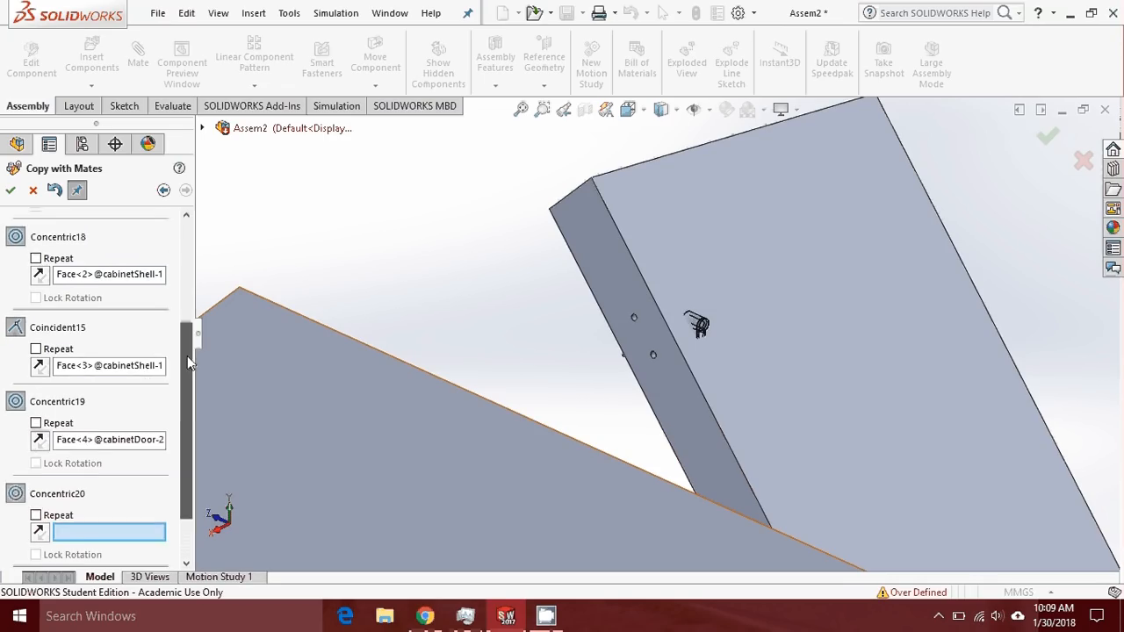
drag(187, 356, 186, 333)
click(115, 479)
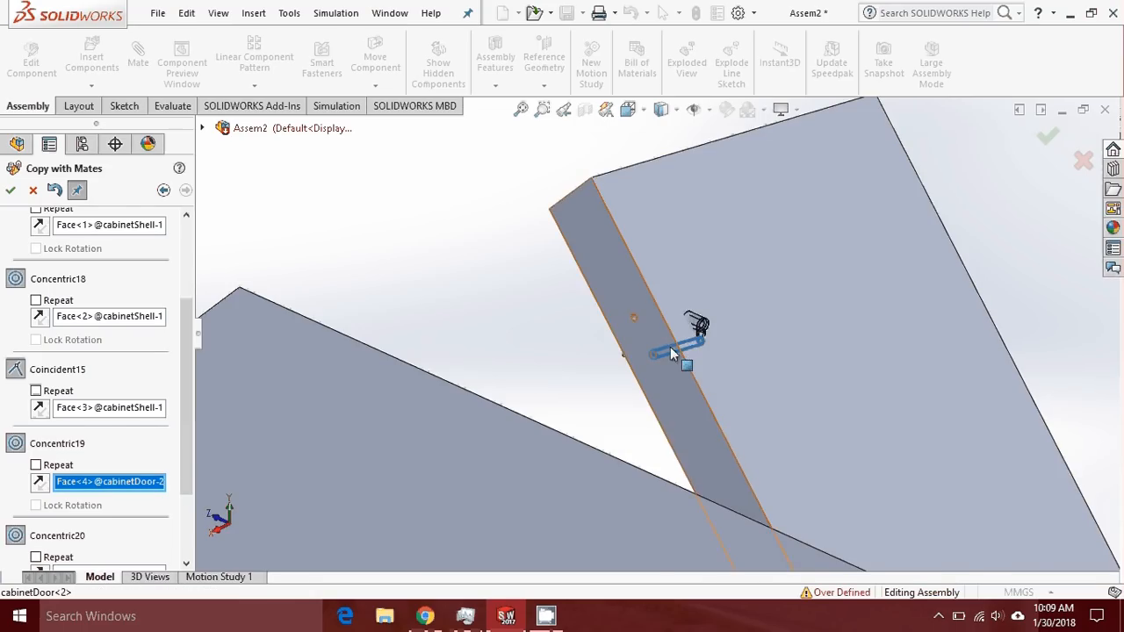
scroll(670, 346, down, 9)
click(601, 344)
scroll(580, 290, up, 5)
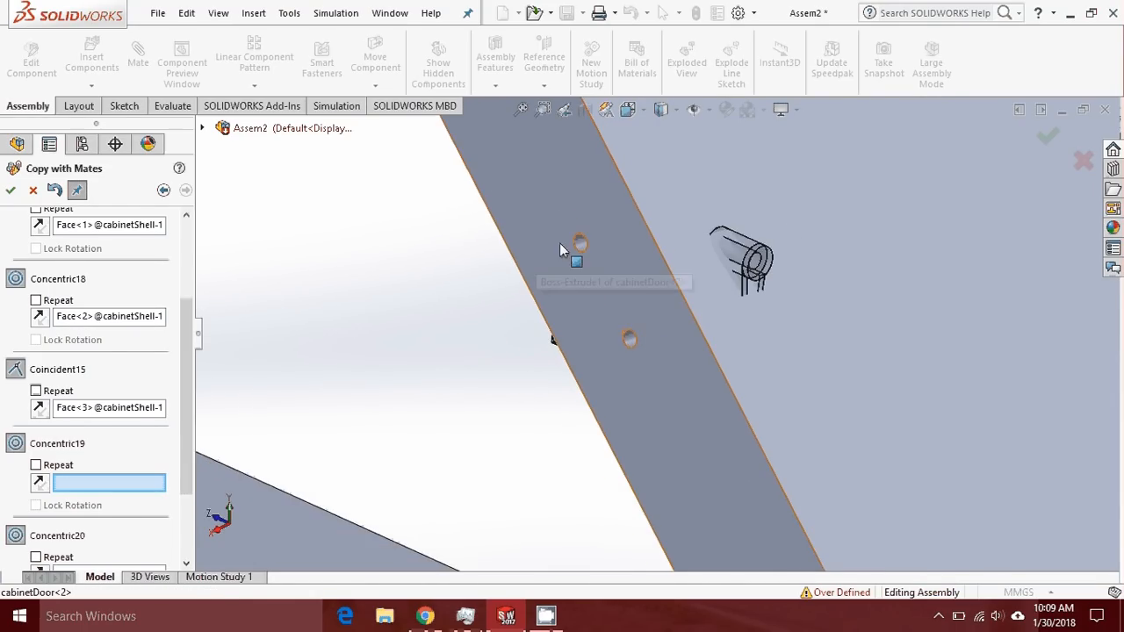
middle_drag(584, 243, 487, 324)
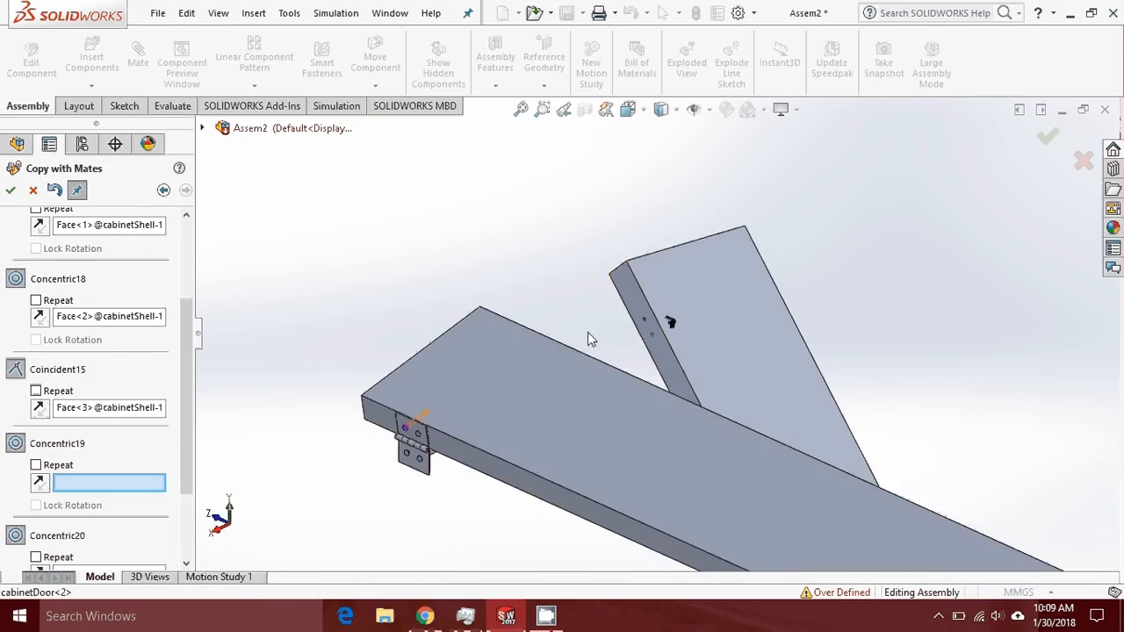
scroll(643, 313, down, 8)
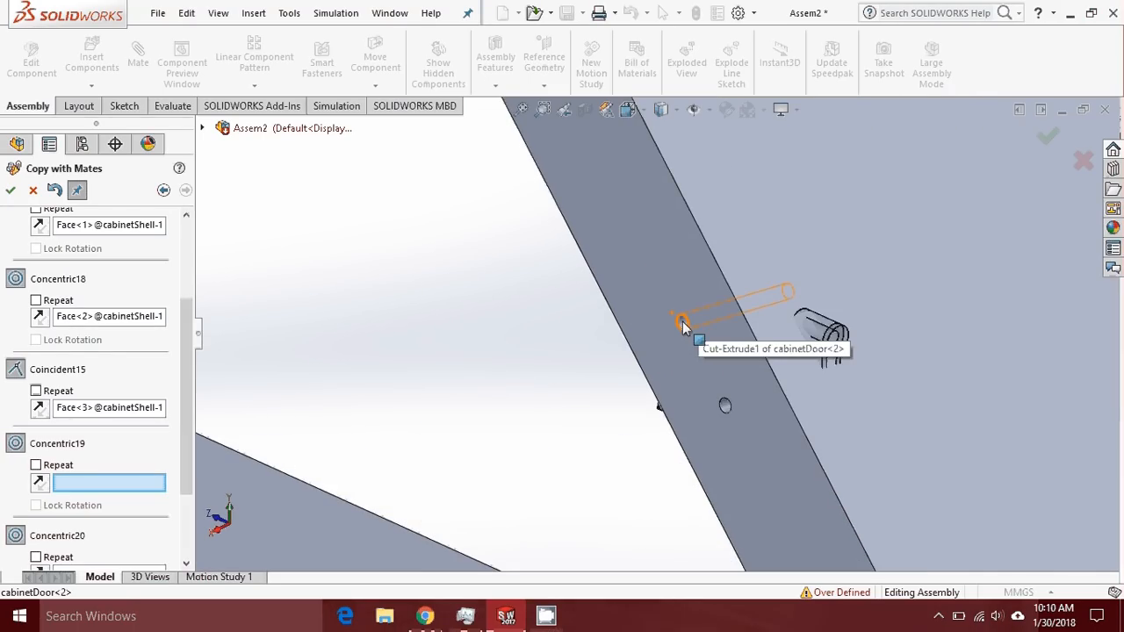
click(682, 325)
Set the Concentric20 reference to the neighbouring hinge hole farther from the second door's end
scroll(676, 332, up, 4)
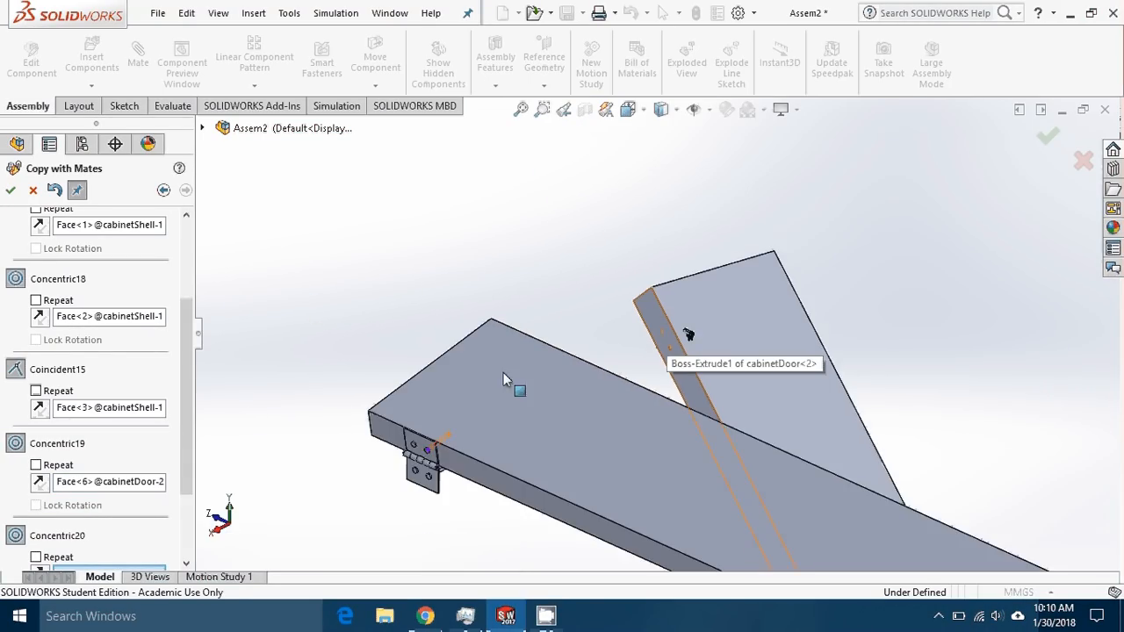
scroll(690, 334, down, 6)
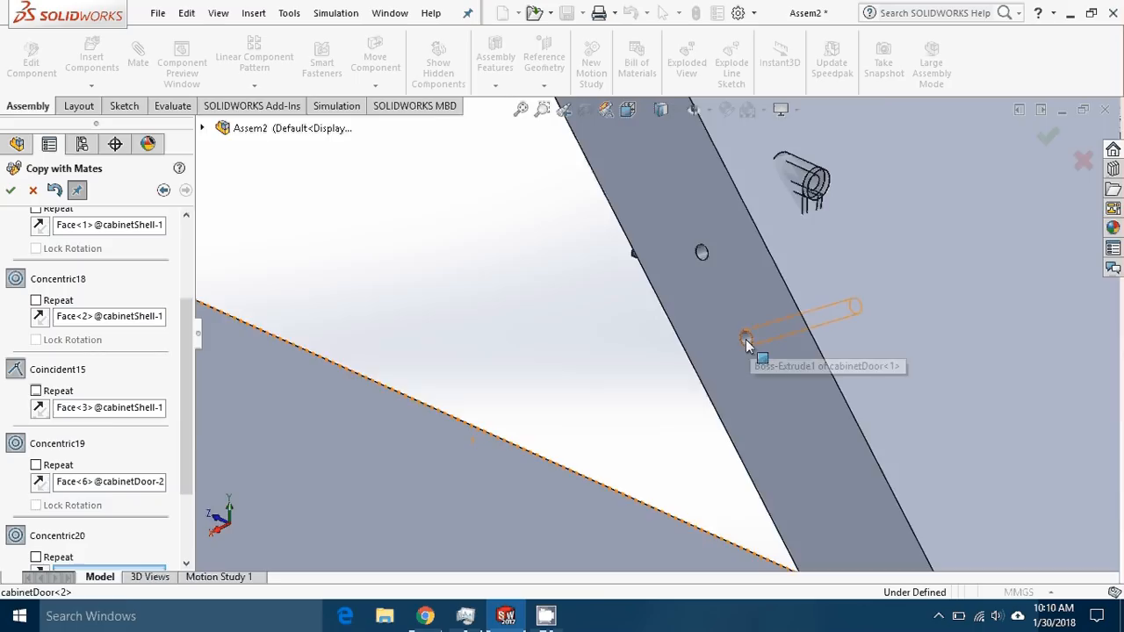
scroll(746, 339, up, 6)
scroll(713, 334, up, 2)
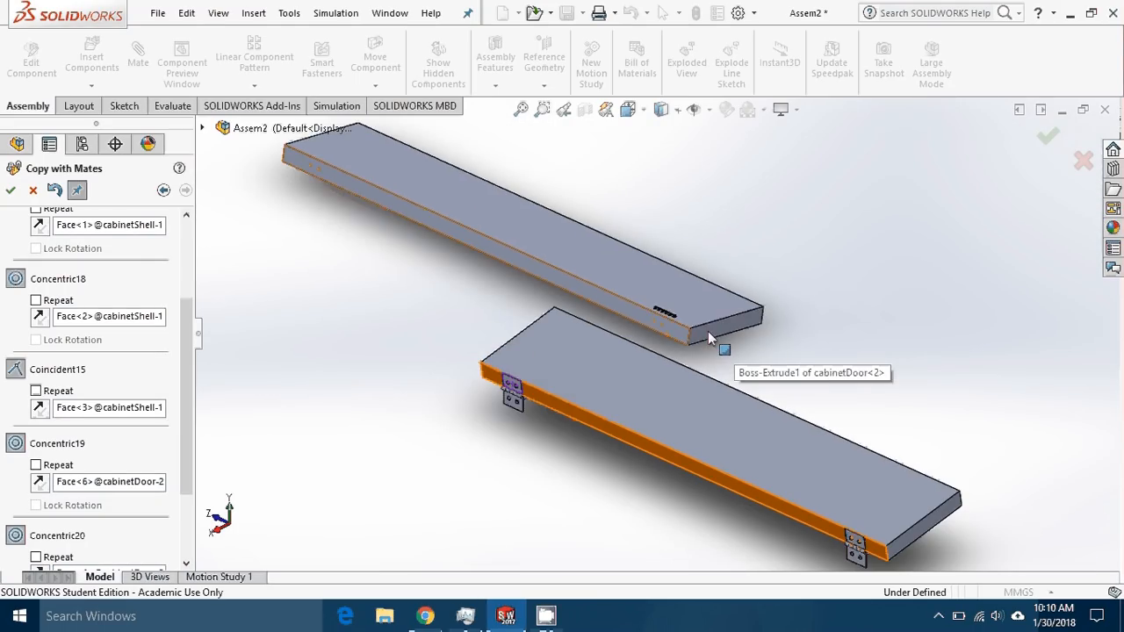
Set the Coincident16 reference to the second door's narrow long face containing the two chosen hinge holes
middle_drag(700, 319, 626, 313)
scroll(626, 313, down, 3)
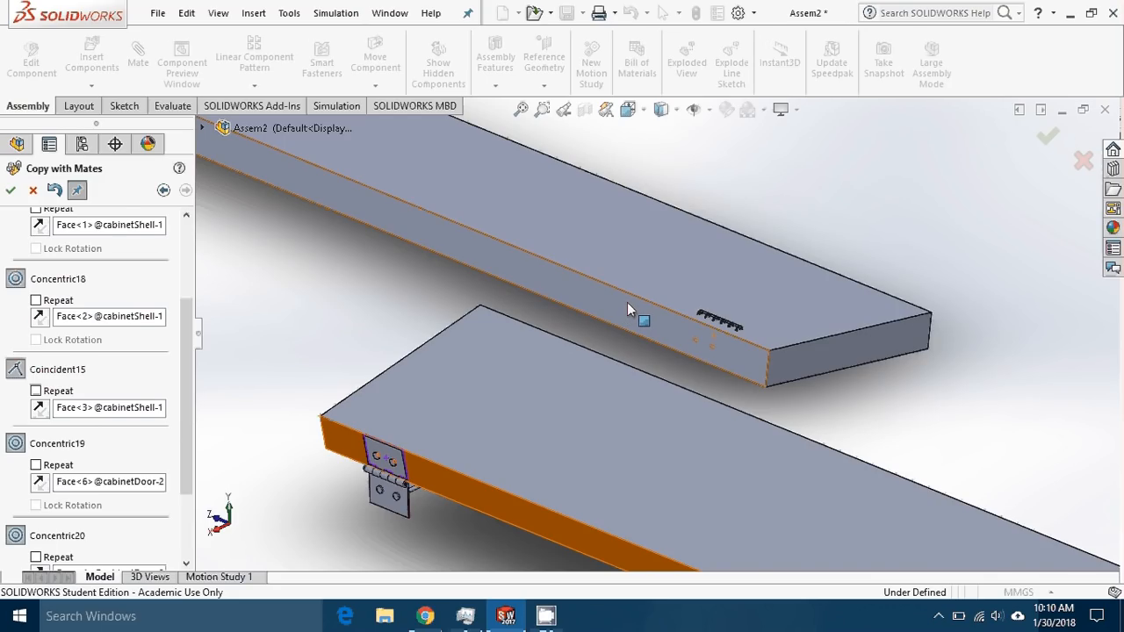
mouse_move(627, 303)
middle_down()
mouse_move(681, 322)
mouse_move(614, 309)
mouse_move(631, 316)
middle_up()
scroll(662, 333, down, 2)
scroll(724, 350, down, 2)
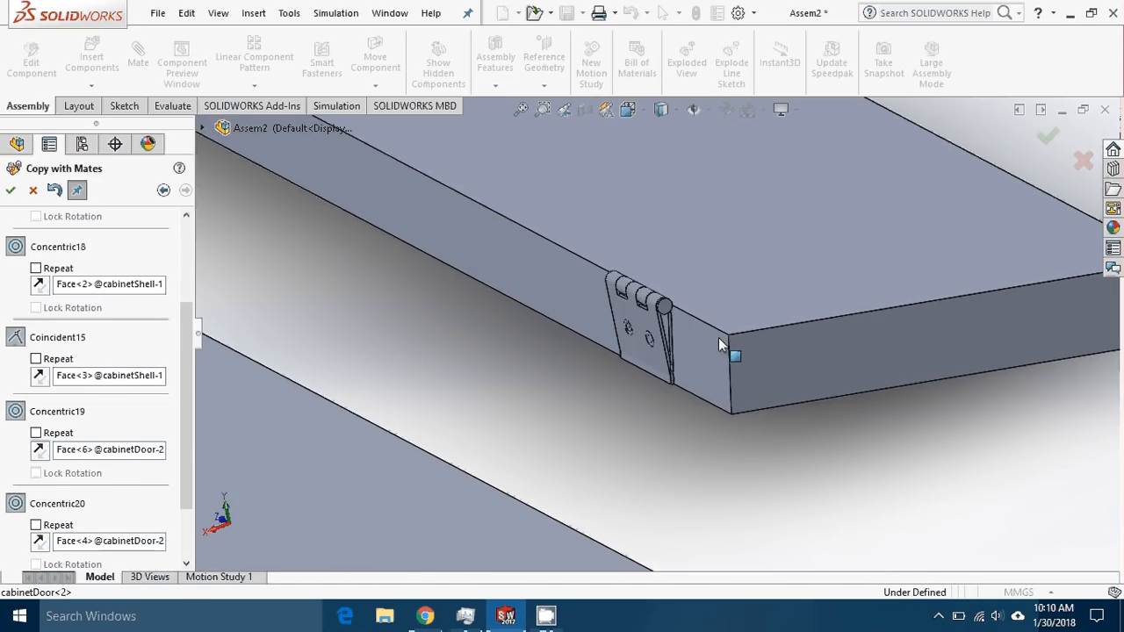
scroll(716, 344, up, 6)
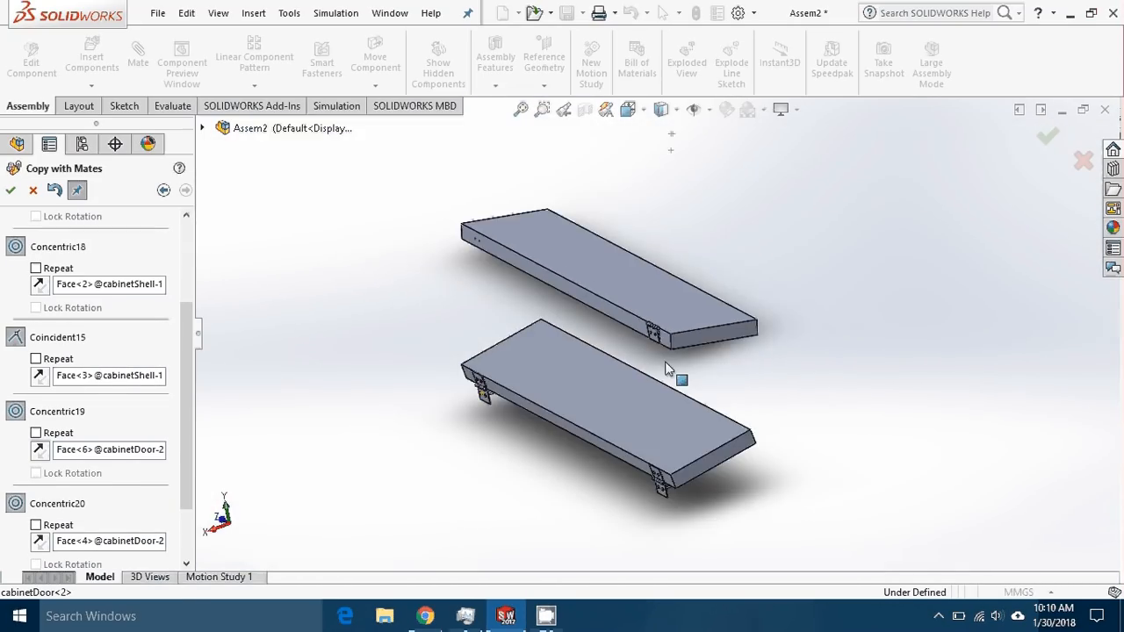
drag(180, 328, 182, 403)
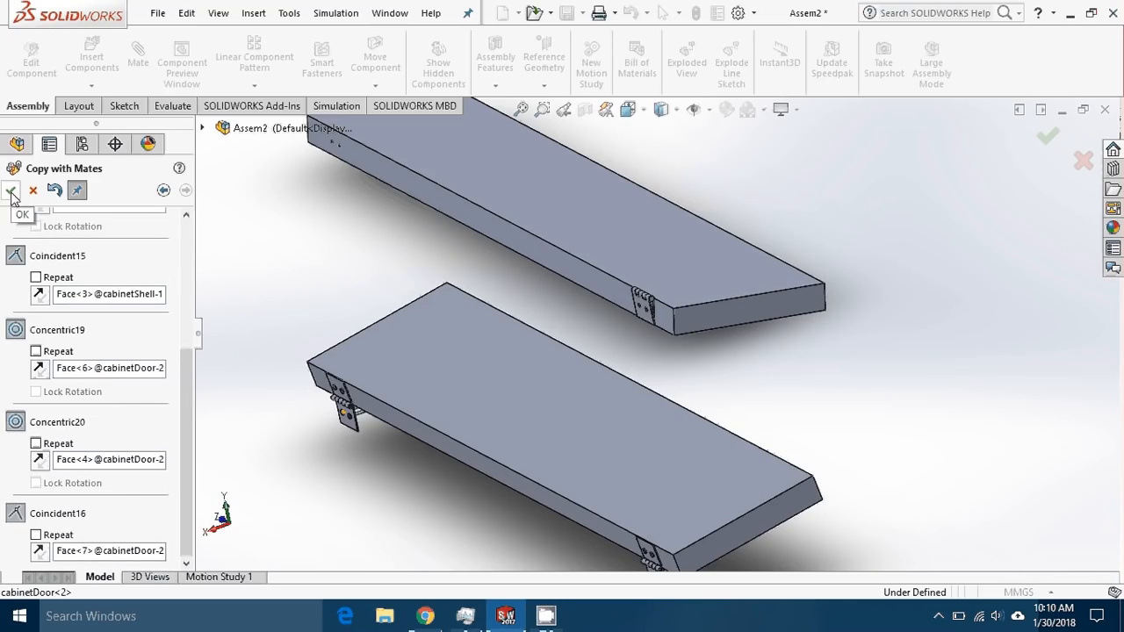
Show the hidden cabinetShell<1> component again while the hinge copy is still being placed
middle_drag(465, 300, 221, 200)
click(202, 128)
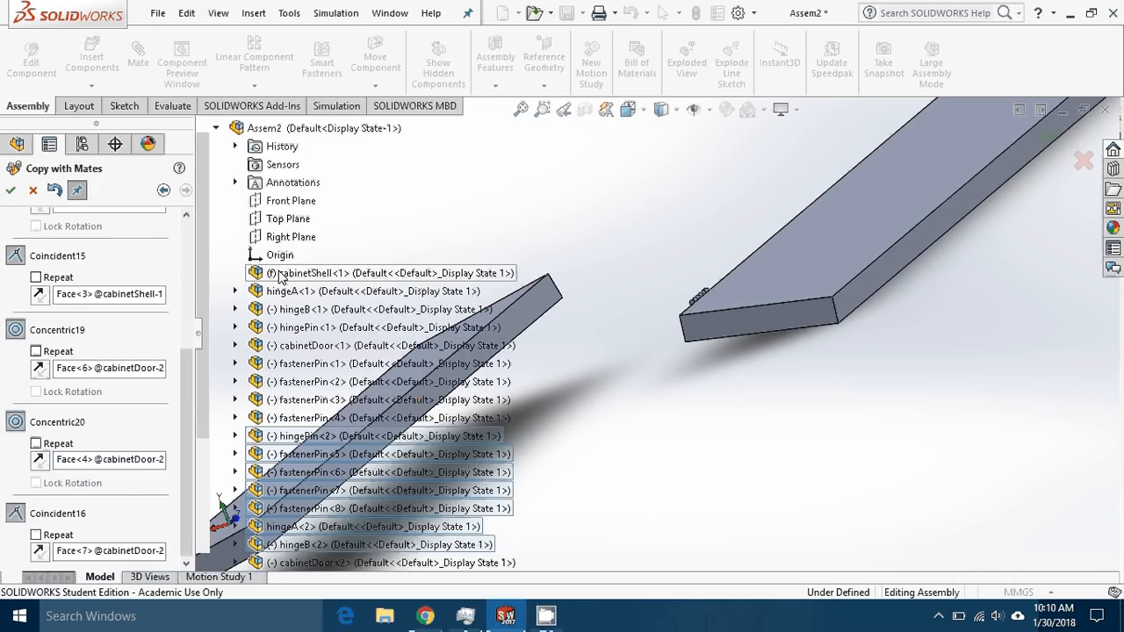
right_click(343, 279)
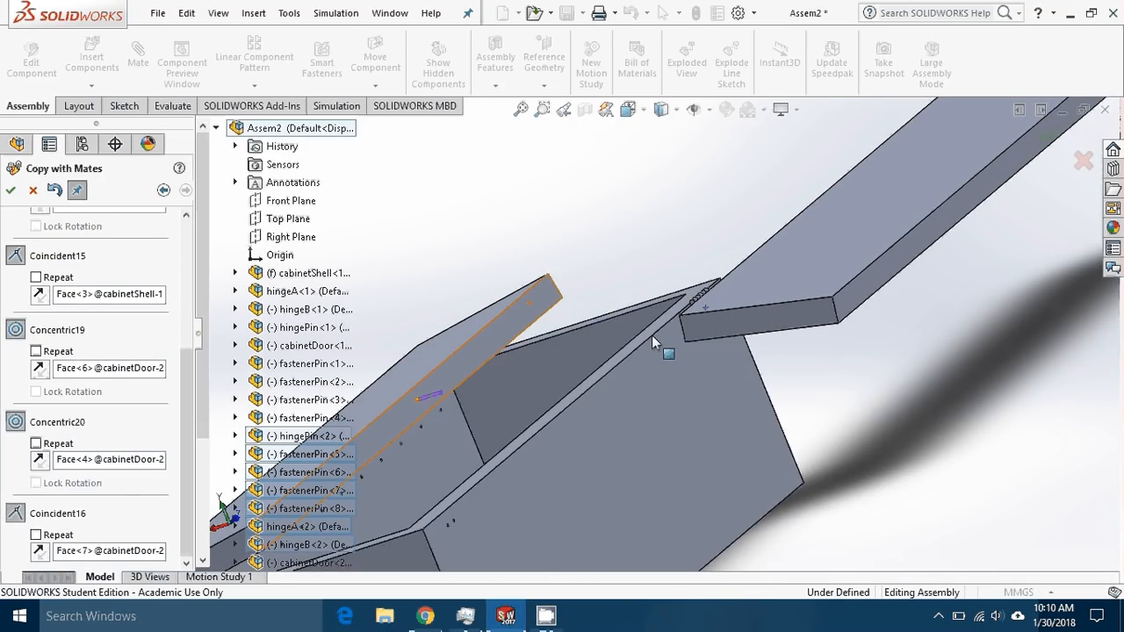
Examine how the copied hinge and second door sit against the cabinet shell, comparing them with the first door's hinges
middle_drag(652, 335, 785, 321)
scroll(808, 327, down, 5)
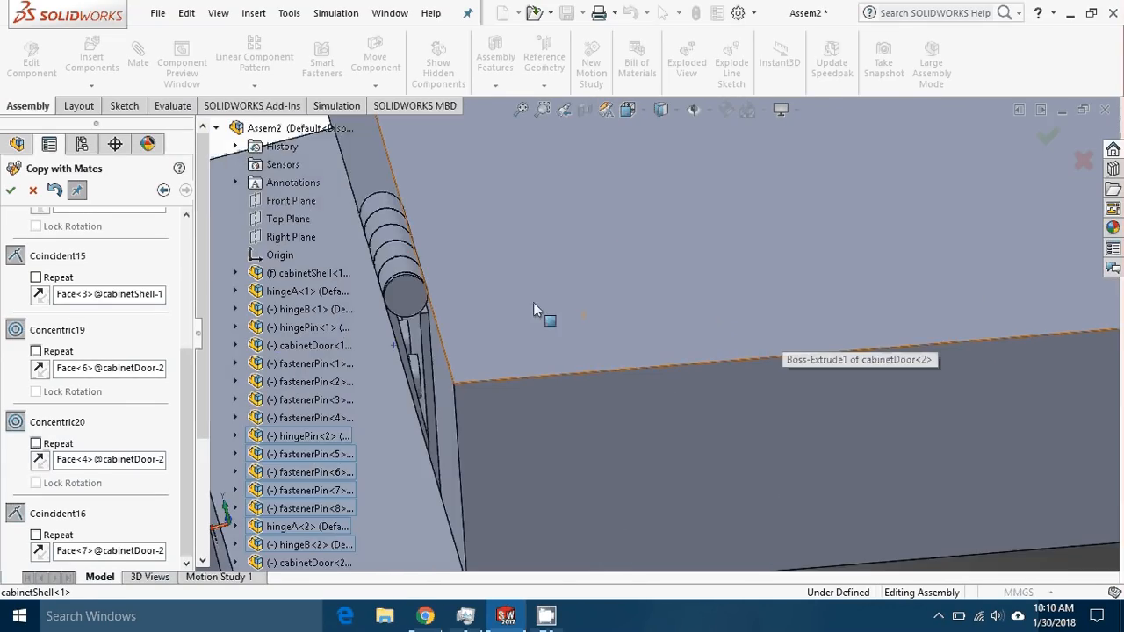
scroll(533, 302, up, 2)
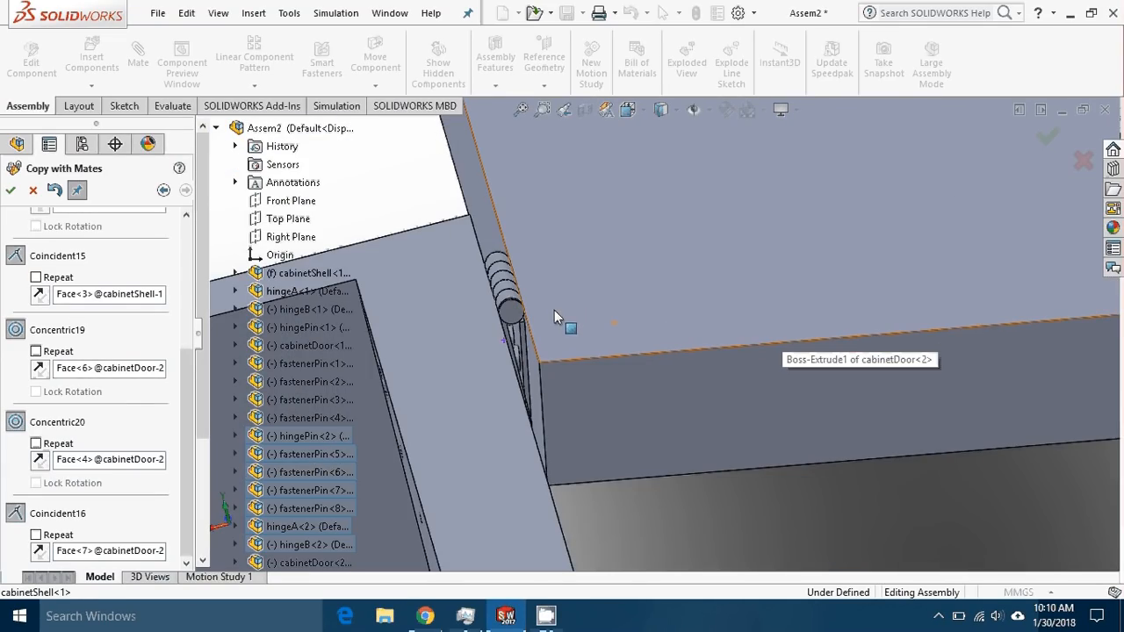
scroll(554, 311, up, 2)
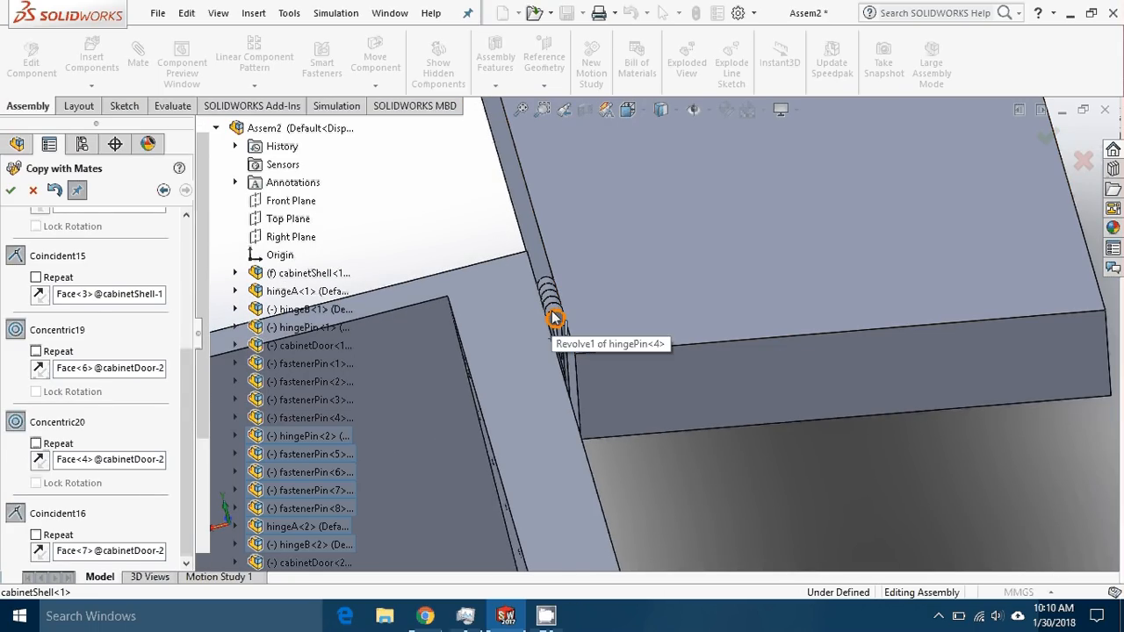
scroll(554, 317, up, 4)
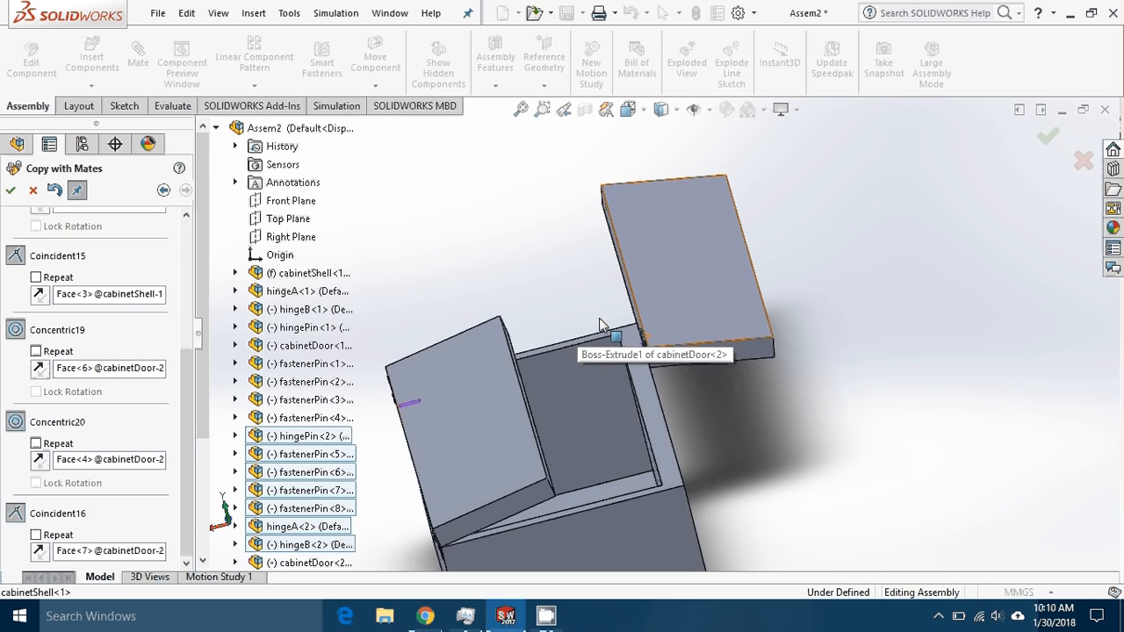
middle_drag(599, 325, 557, 208)
scroll(484, 377, down, 6)
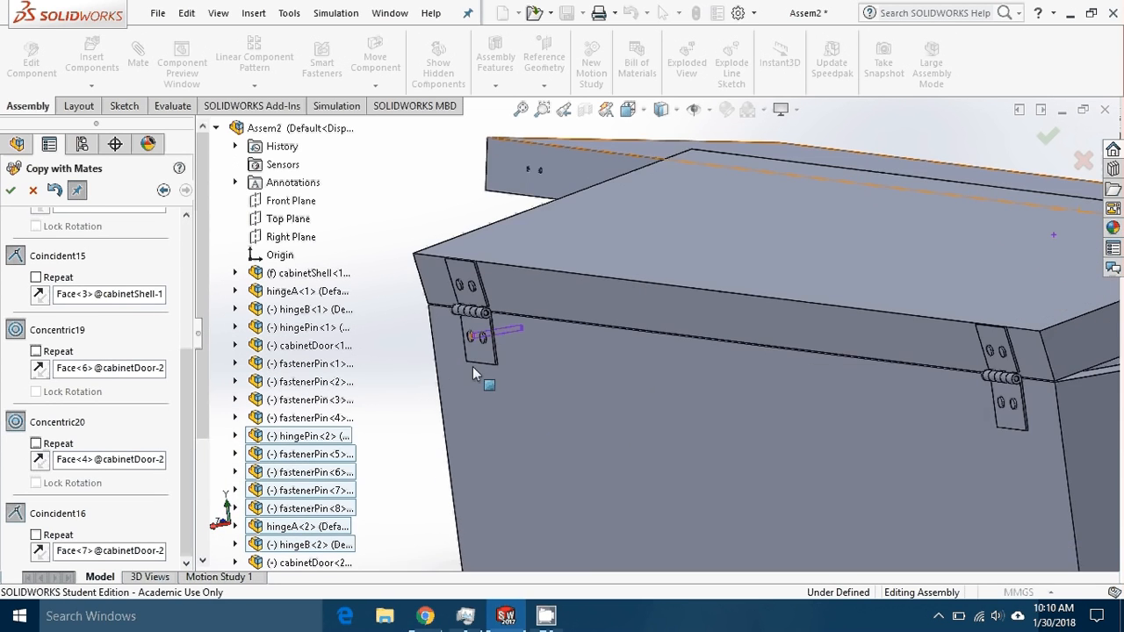
middle_drag(541, 344, 747, 344)
scroll(907, 339, up, 5)
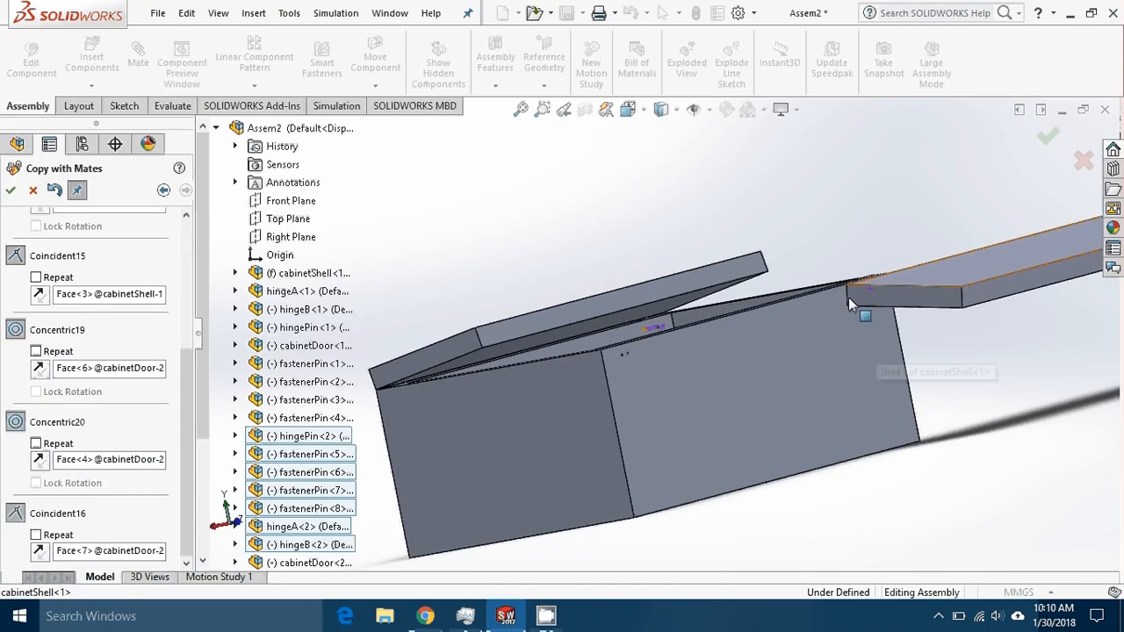
Cancel the Copy with Mates operation, discarding the hinge copy placed on the second door
scroll(848, 297, down, 2)
drag(187, 375, 188, 216)
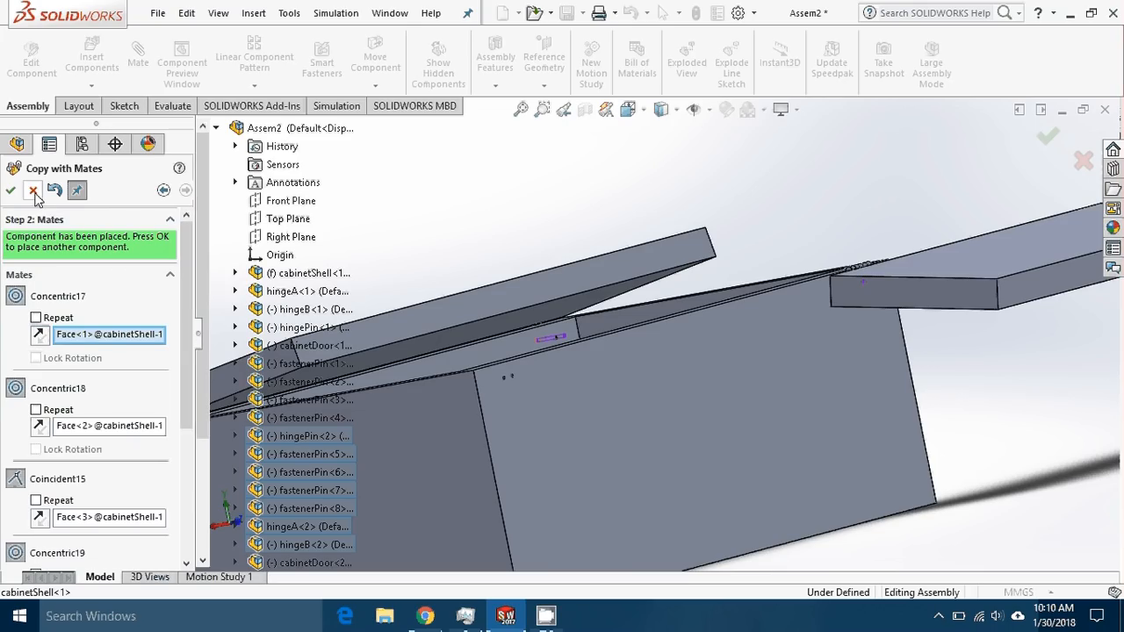
click(32, 191)
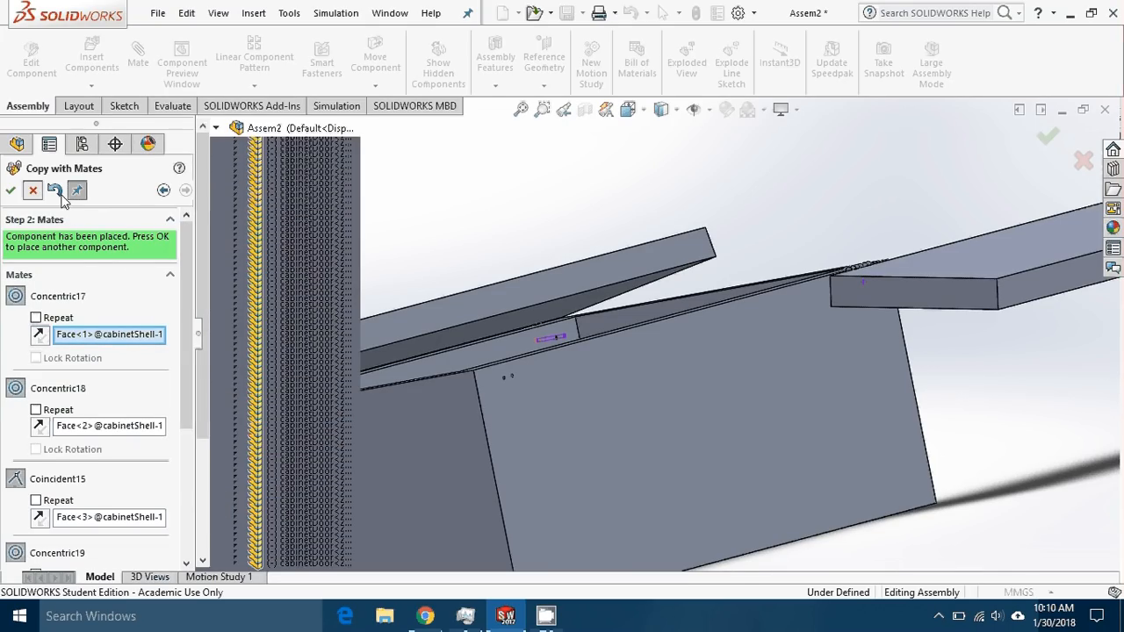
Rotate the second door with Move with Triad so its long face with the hinge holes points outward, away from the first door
scroll(702, 328, down, 4)
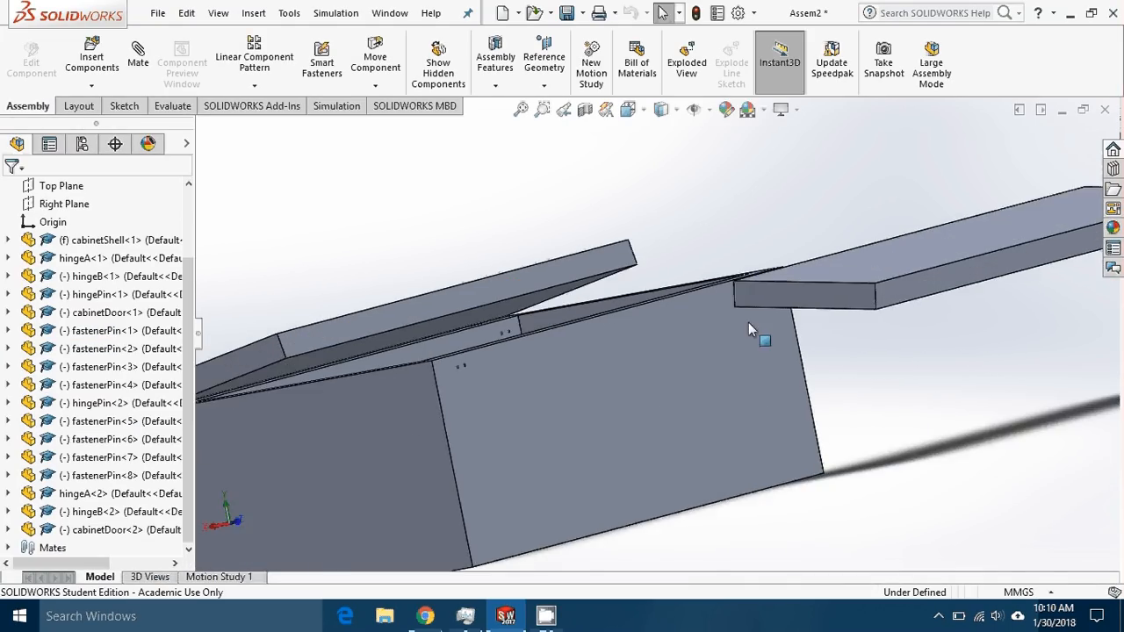
middle_drag(748, 323, 790, 352)
scroll(790, 328, down, 5)
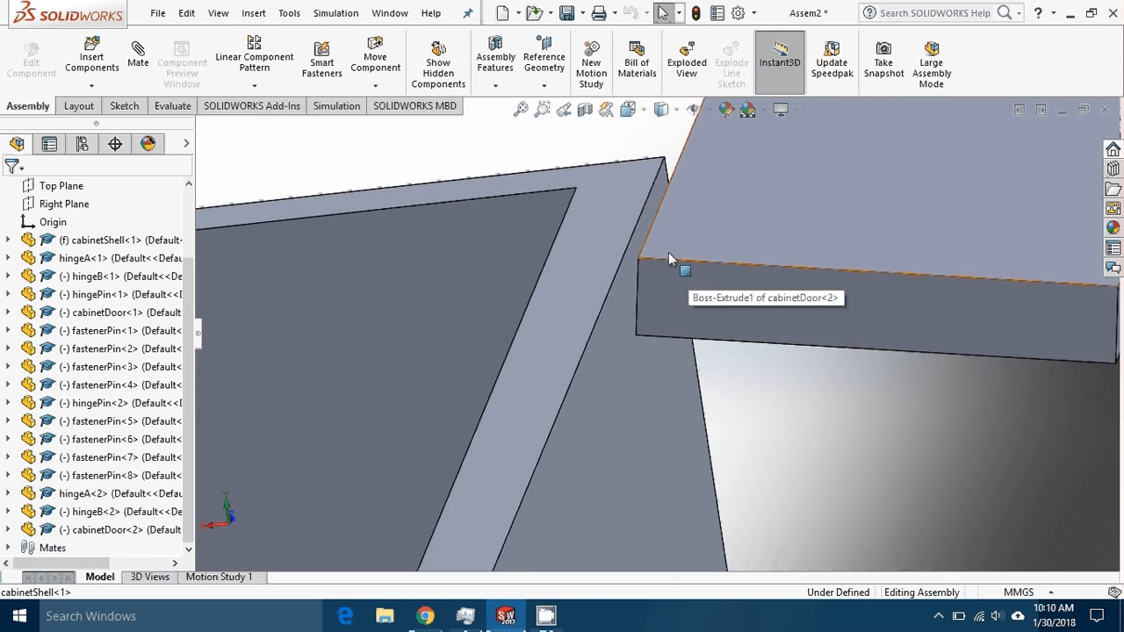
mouse_move(670, 258)
middle_down()
mouse_move(681, 263)
mouse_move(669, 256)
middle_up()
scroll(657, 274, up, 6)
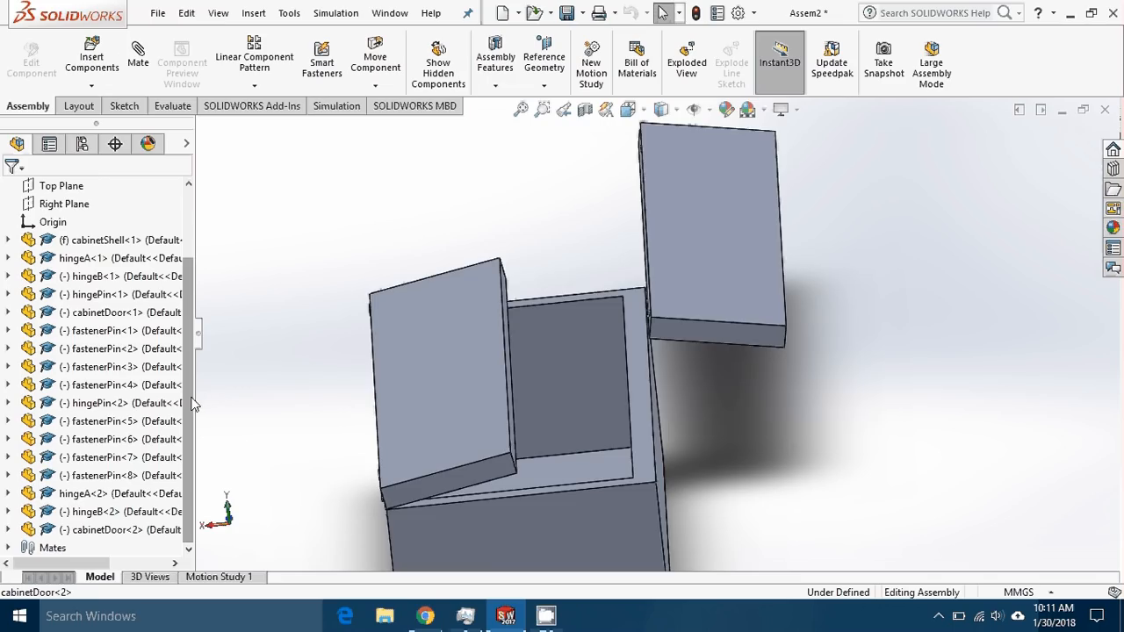
mouse_move(678, 311)
middle_down()
mouse_move(682, 266)
mouse_move(662, 261)
mouse_move(627, 288)
mouse_move(677, 312)
middle_up()
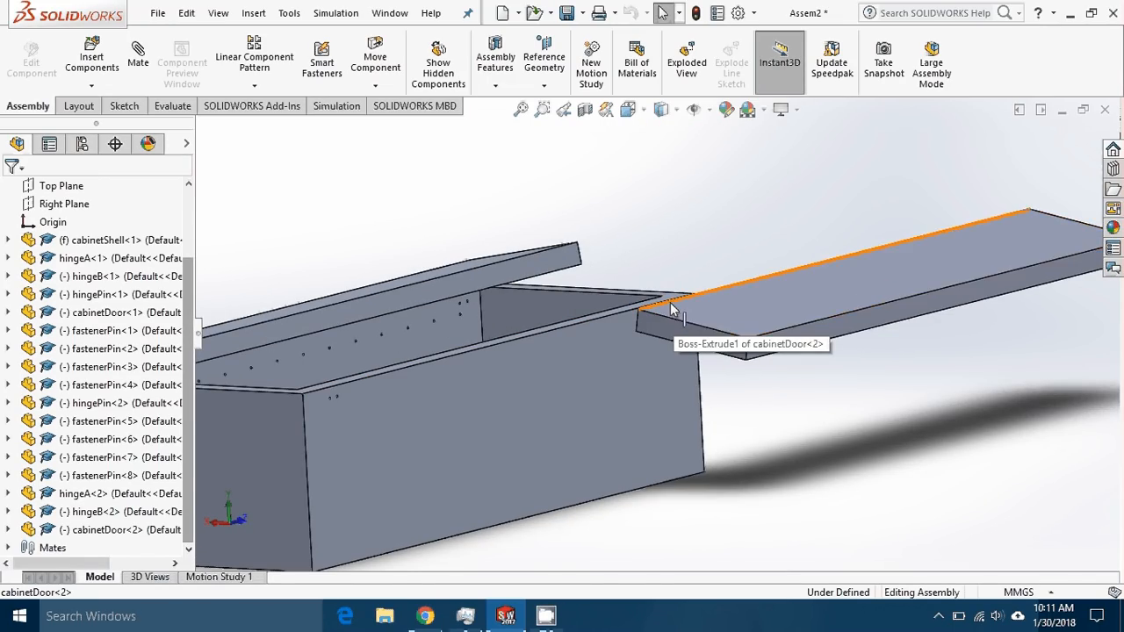
click(800, 292)
right_click(802, 294)
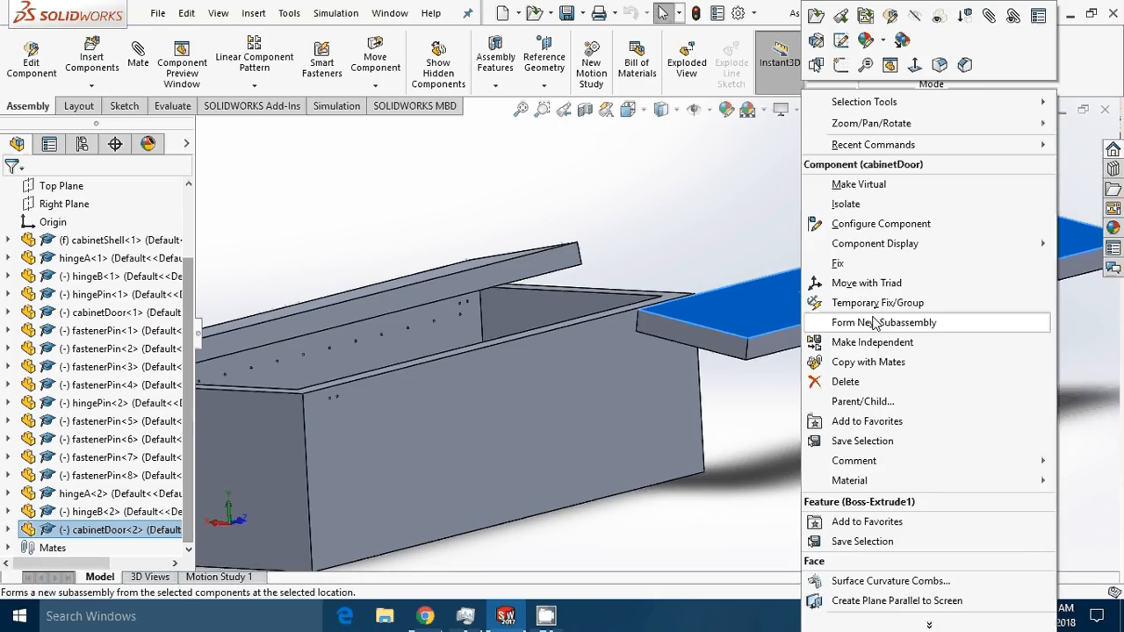
click(901, 288)
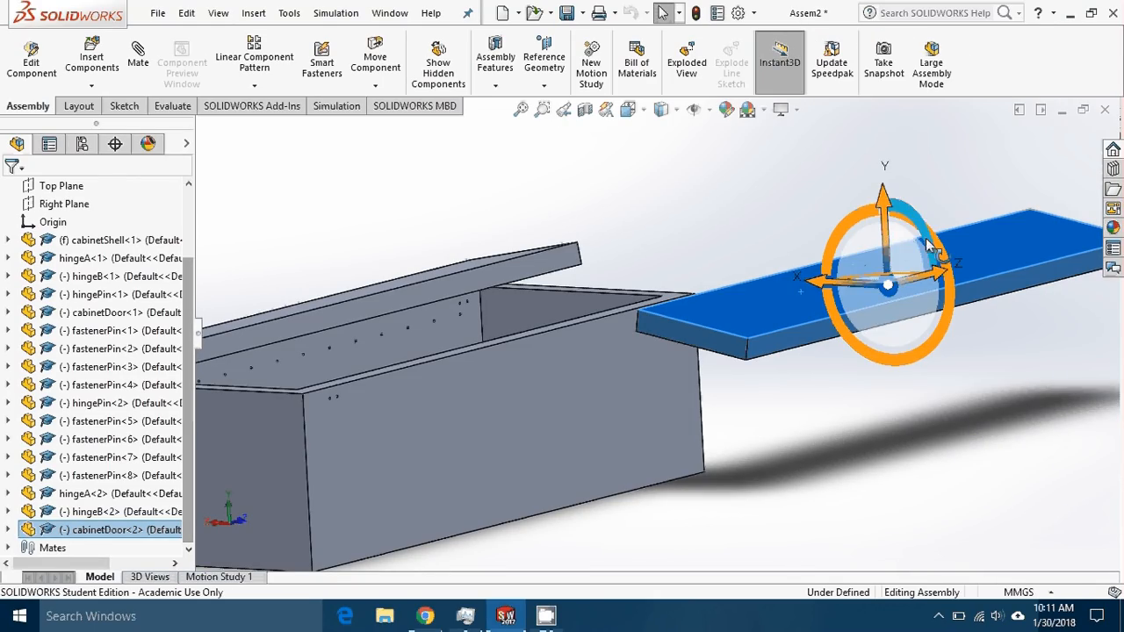
drag(928, 230, 835, 347)
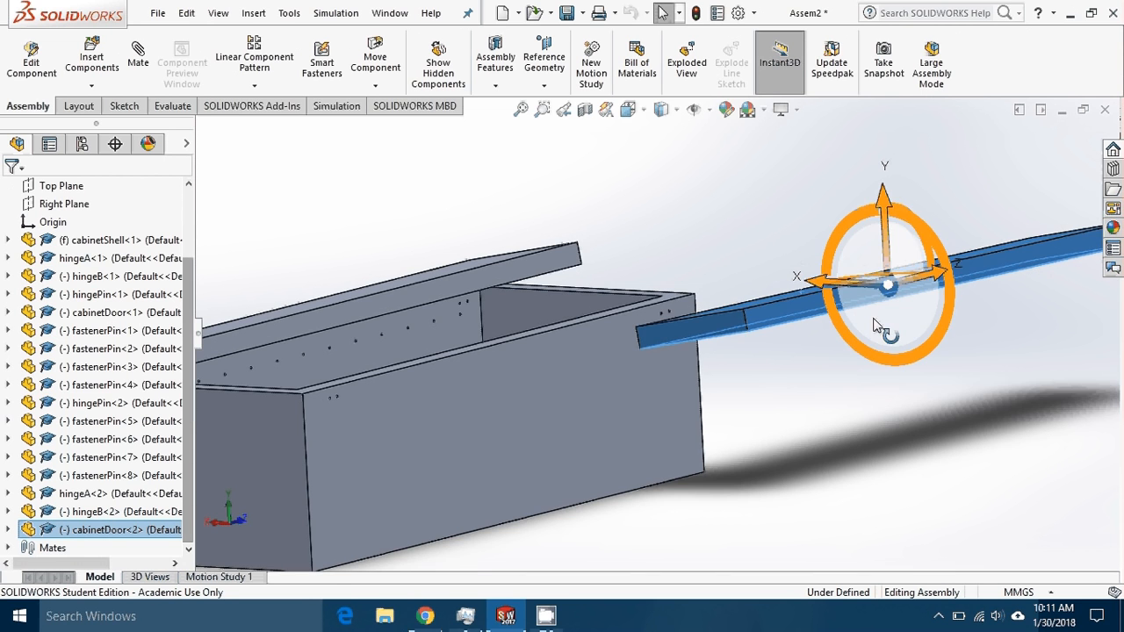
drag(929, 239, 869, 250)
middle_drag(870, 251, 832, 230)
drag(833, 226, 904, 350)
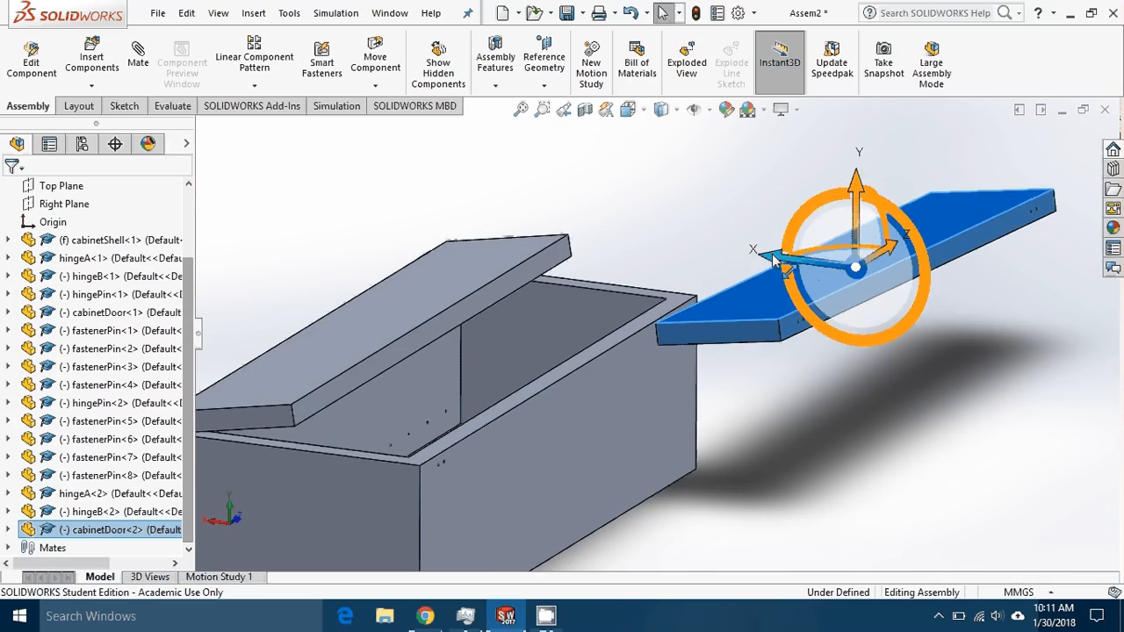
Move the rotated second door with the triad over the cabinet opening, roughly above the shell's unused hinge holes
drag(765, 253, 588, 204)
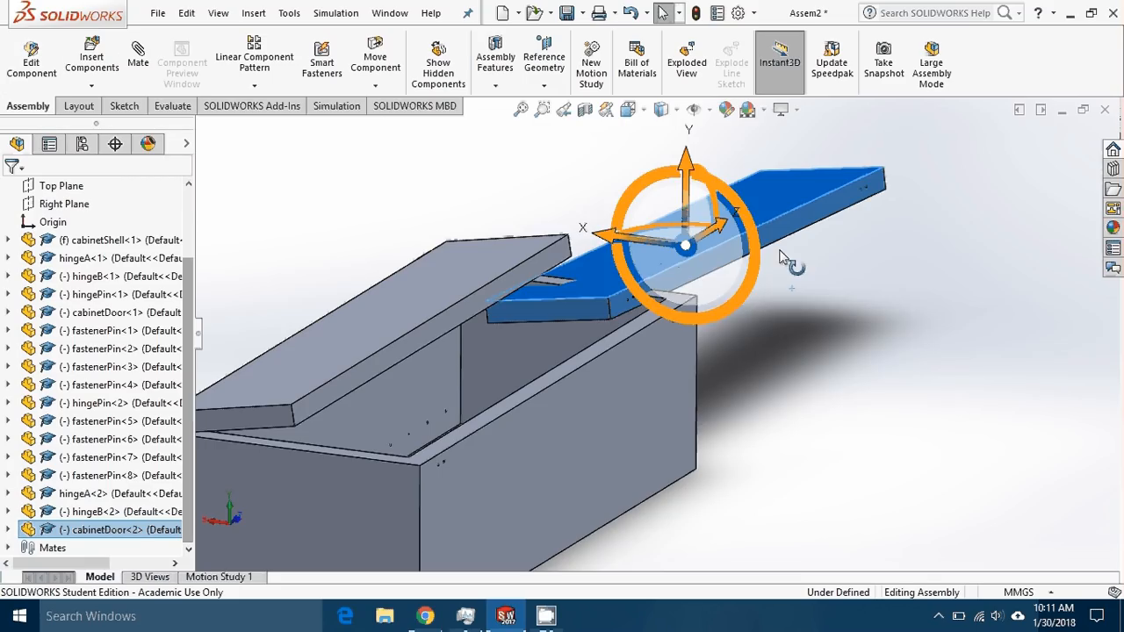
drag(708, 233, 506, 344)
drag(472, 289, 476, 236)
click(727, 240)
middle_drag(727, 239, 755, 248)
scroll(634, 249, down, 2)
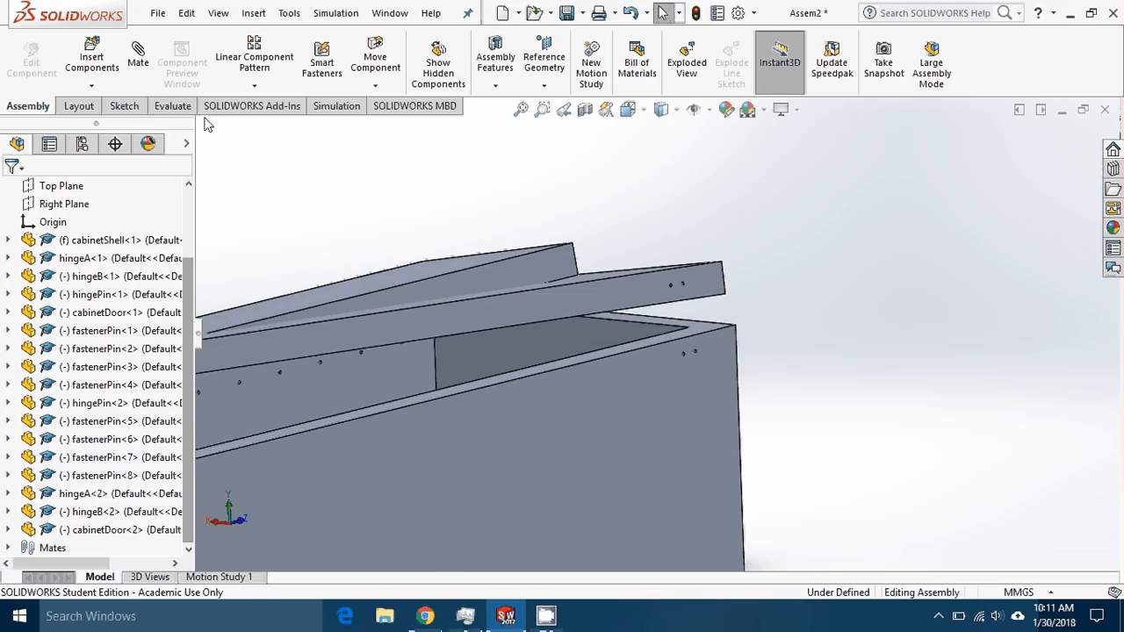
middle_drag(447, 322, 692, 352)
scroll(501, 313, down, 6)
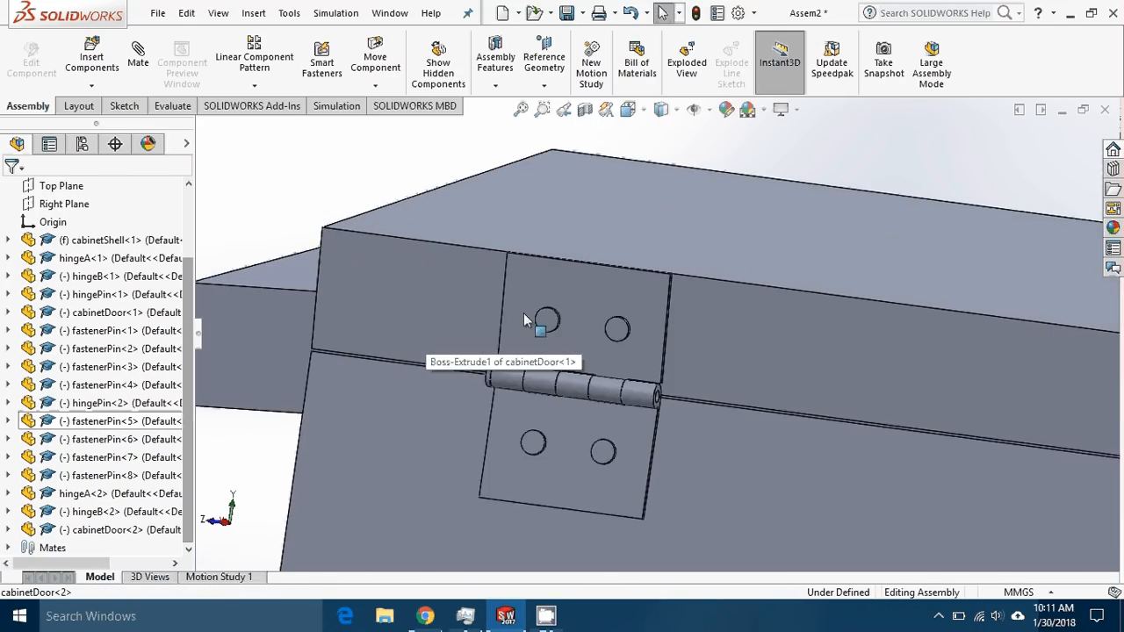
click(549, 283)
ctrl+click(546, 320)
ctrl+click(617, 329)
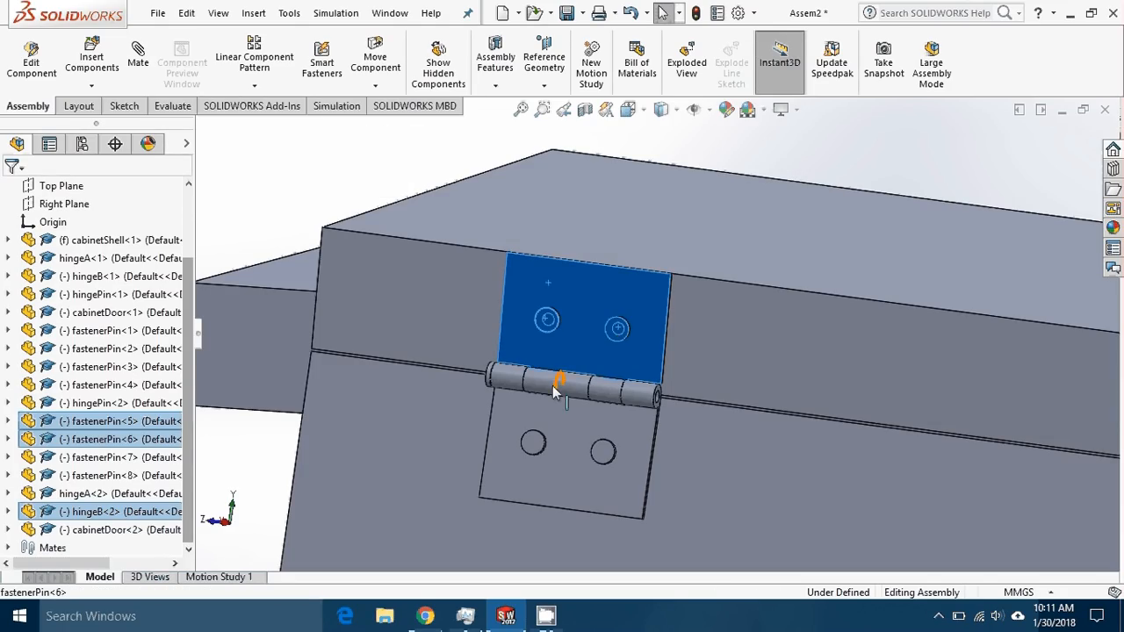
ctrl+click(545, 388)
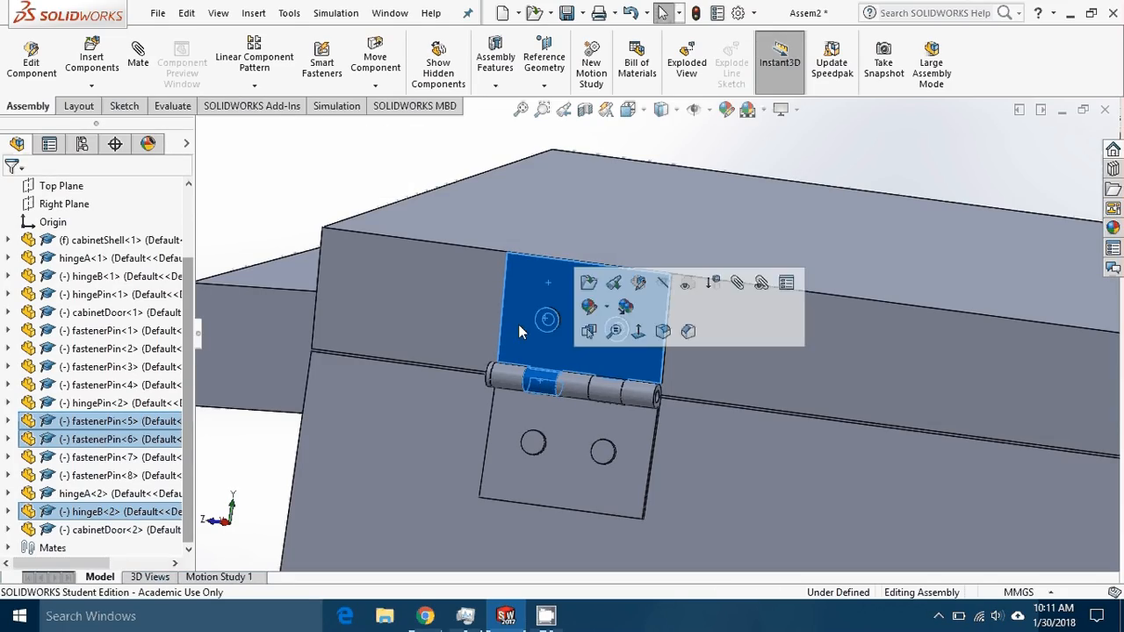
Start Copy with Mates for the complete hinge: hingePin<2>, fastenerPin<5> through fastenerPin<8>, hingeA<2> and hingeB<2>
click(141, 423)
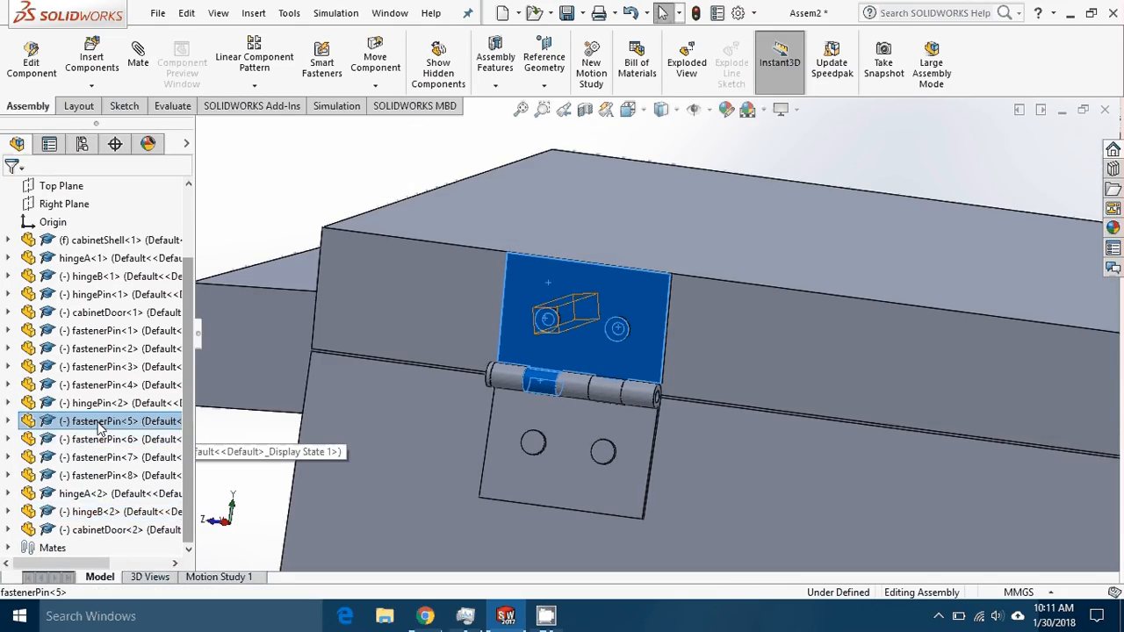
shift+click(118, 457)
shift+click(112, 475)
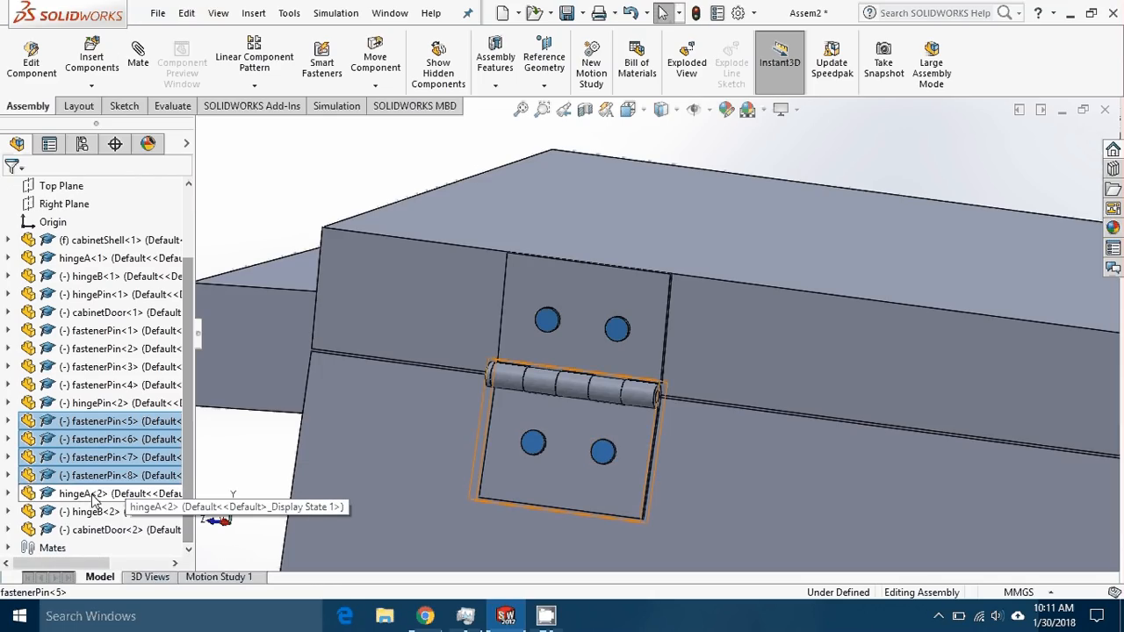
shift+click(93, 494)
shift+click(97, 513)
shift+click(80, 403)
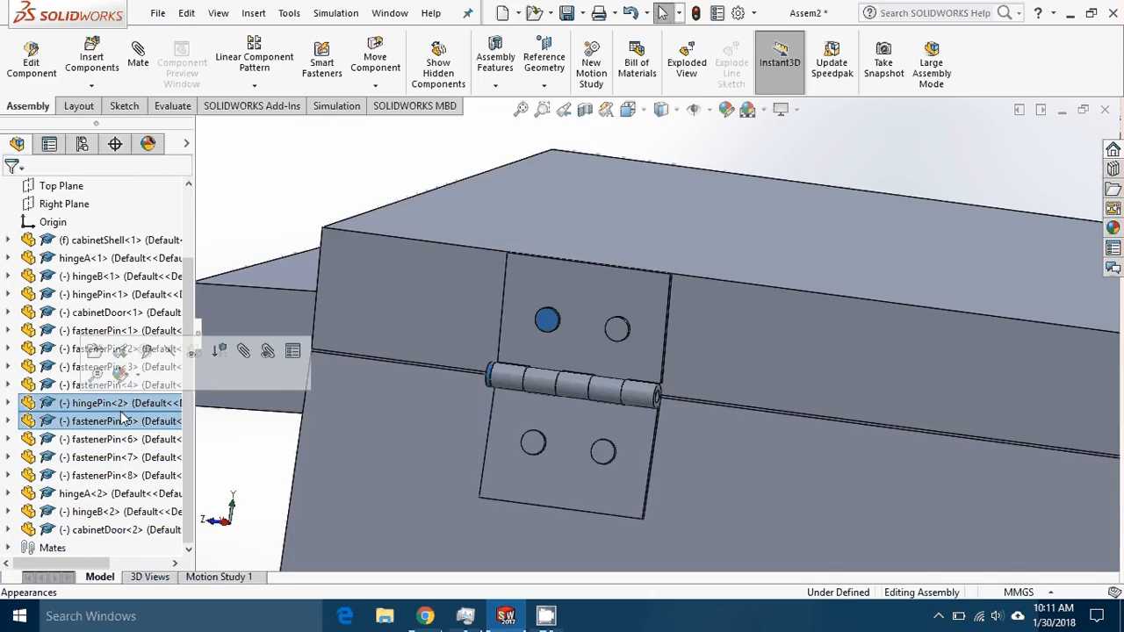
shift+click(99, 514)
right_click(84, 439)
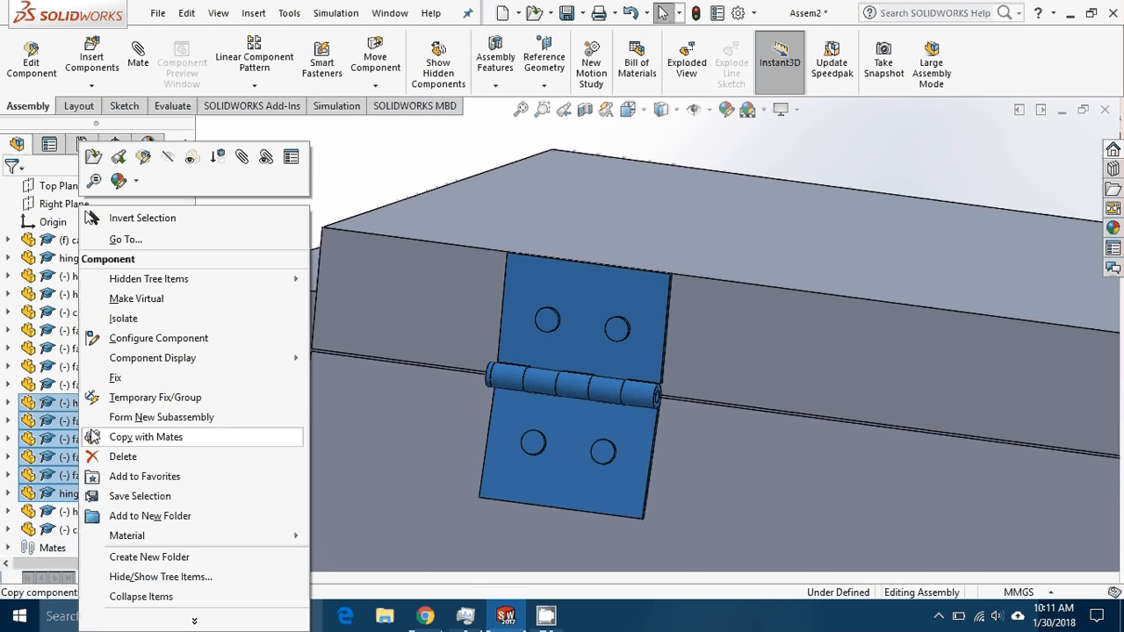
click(164, 441)
Examine the repositioned second door and the shell's unused hinge holes in relation to the hinge selected for copying
scroll(553, 290, up, 3)
middle_drag(552, 290, 616, 318)
scroll(616, 320, up, 4)
middle_drag(501, 297, 596, 337)
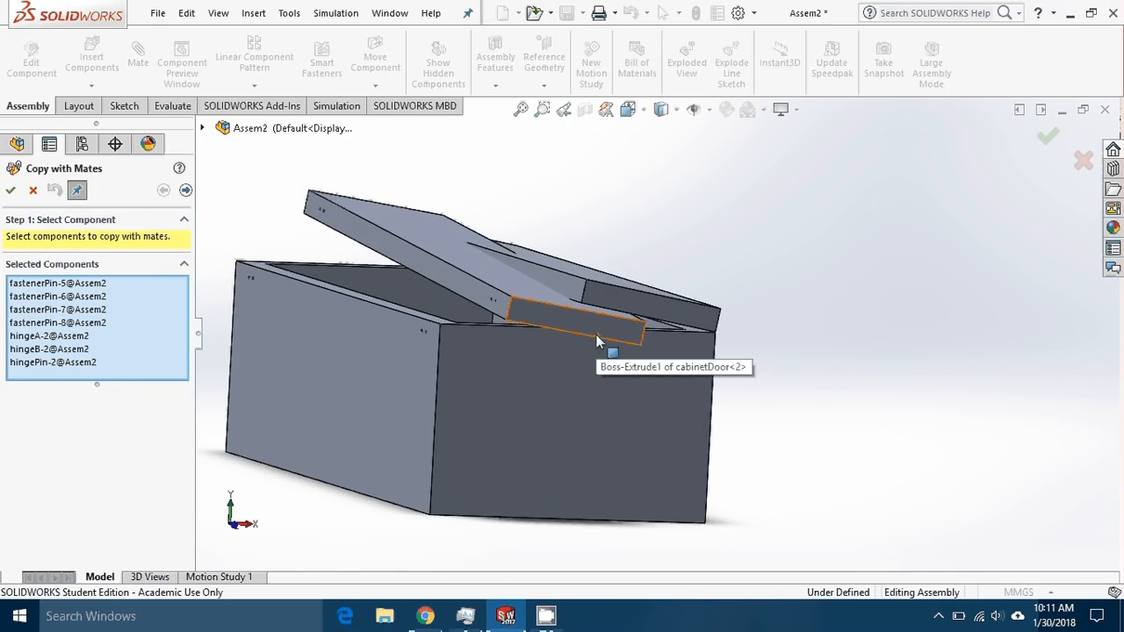
scroll(616, 310, down, 6)
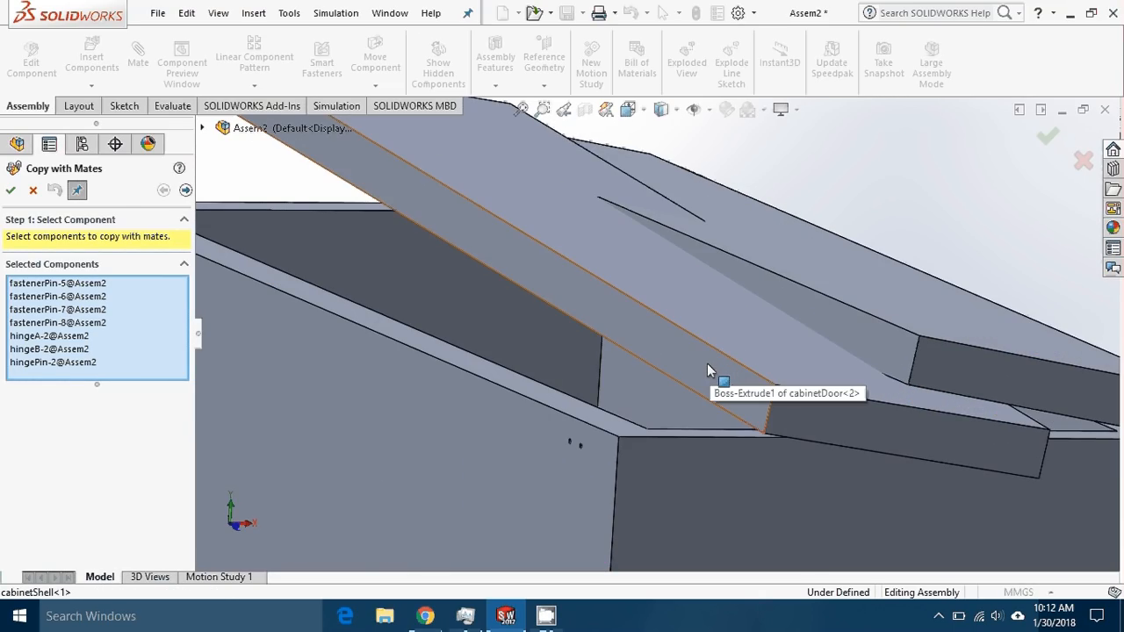
scroll(707, 363, up, 6)
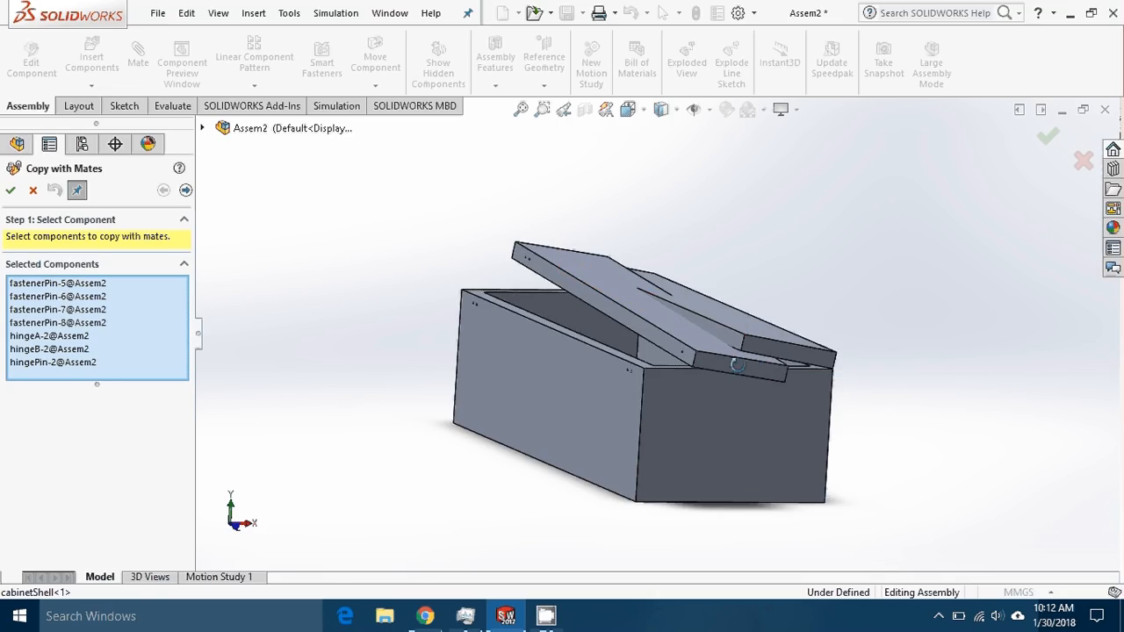
middle_drag(736, 363, 692, 328)
scroll(675, 352, down, 2)
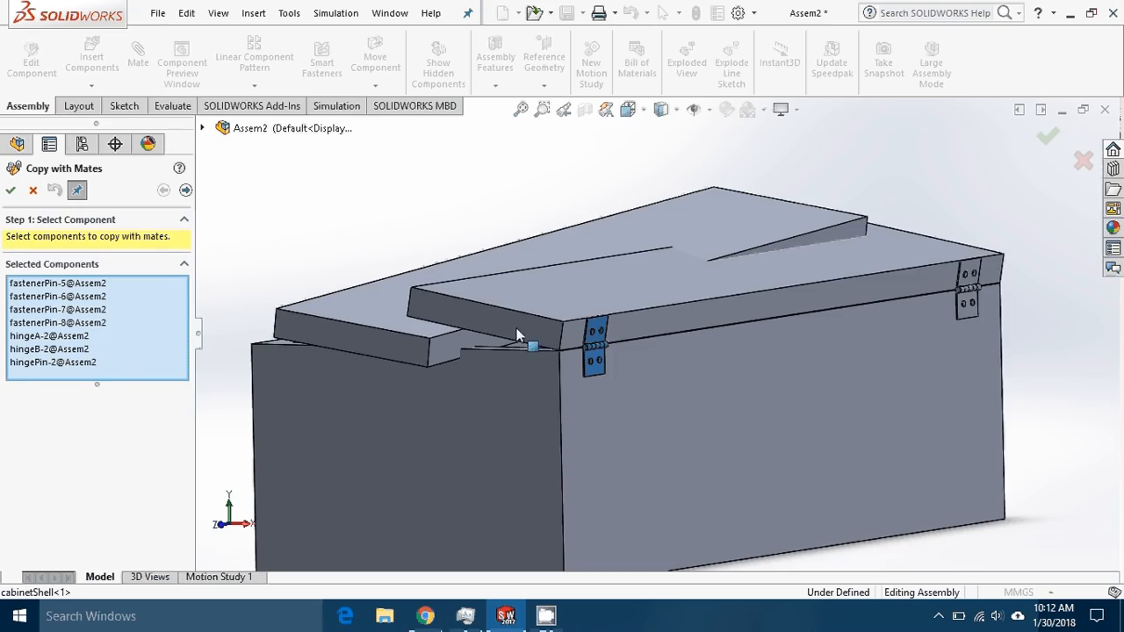
Proceed to the mates stage and set the Concentric17 reference to a hinge hole near the end of the shell's opposite side
click(186, 191)
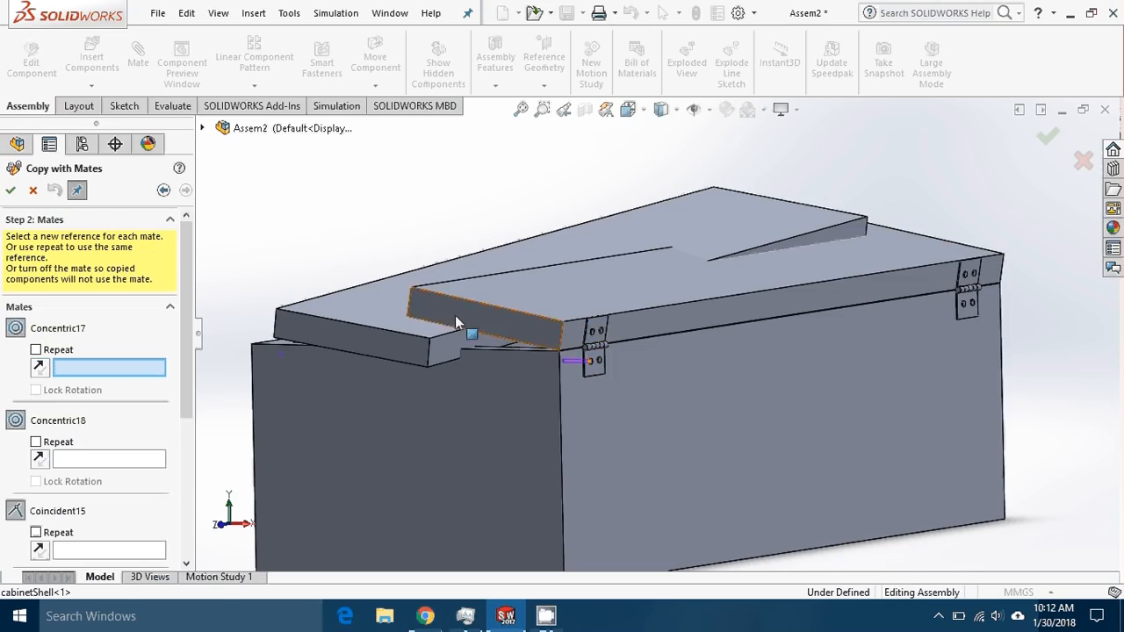
middle_drag(575, 295, 611, 311)
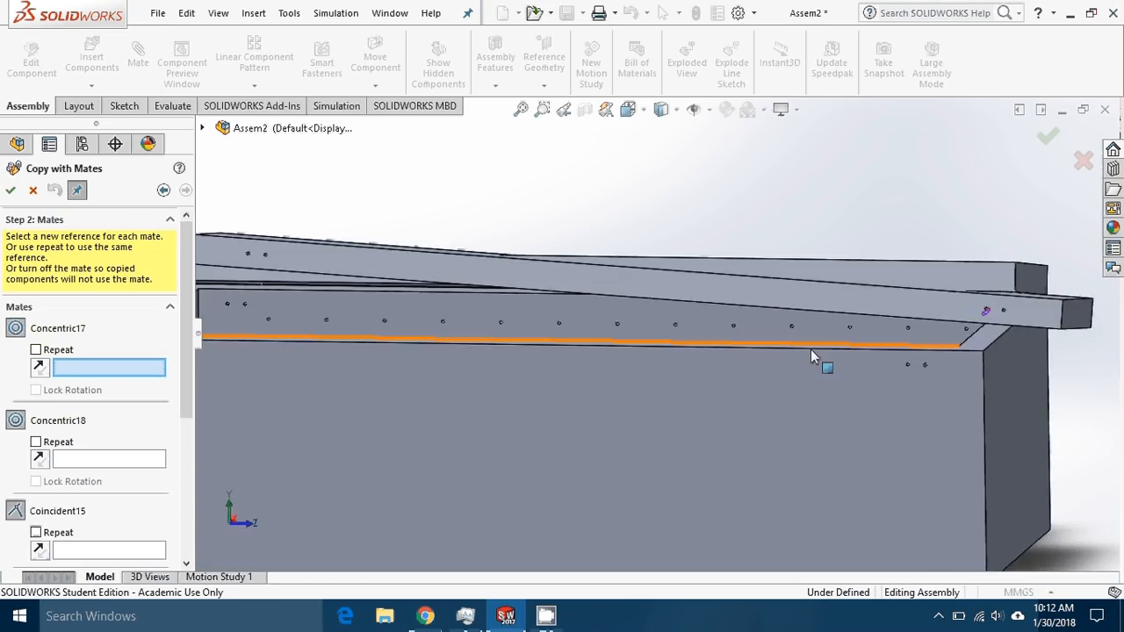
scroll(913, 360, down, 10)
click(749, 375)
scroll(749, 367, up, 8)
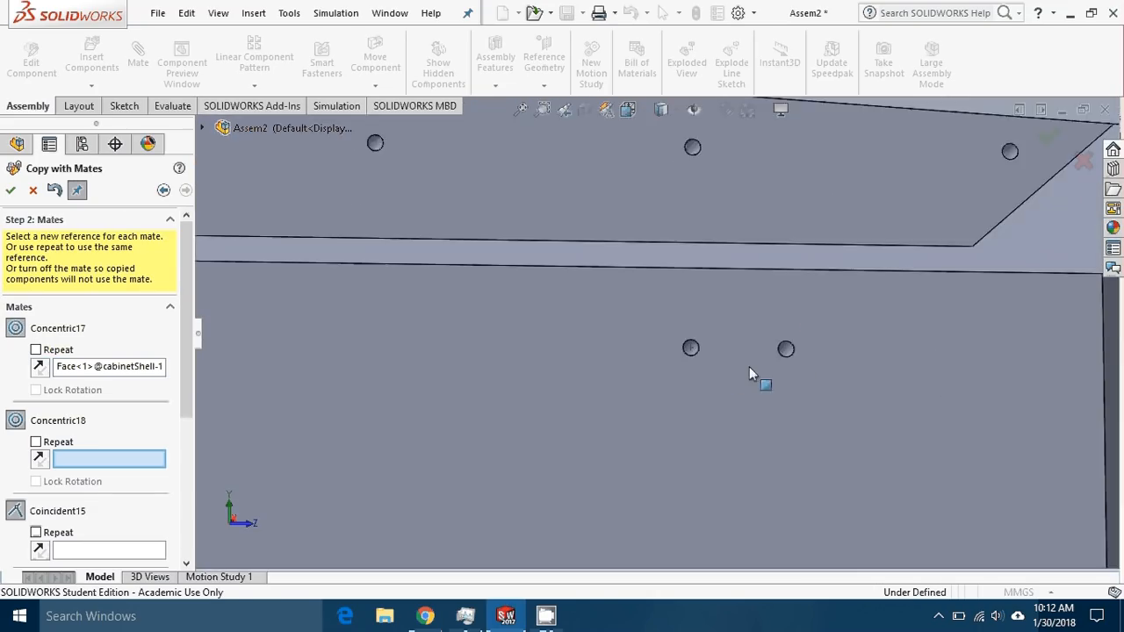
middle_drag(753, 358, 742, 315)
scroll(744, 314, up, 5)
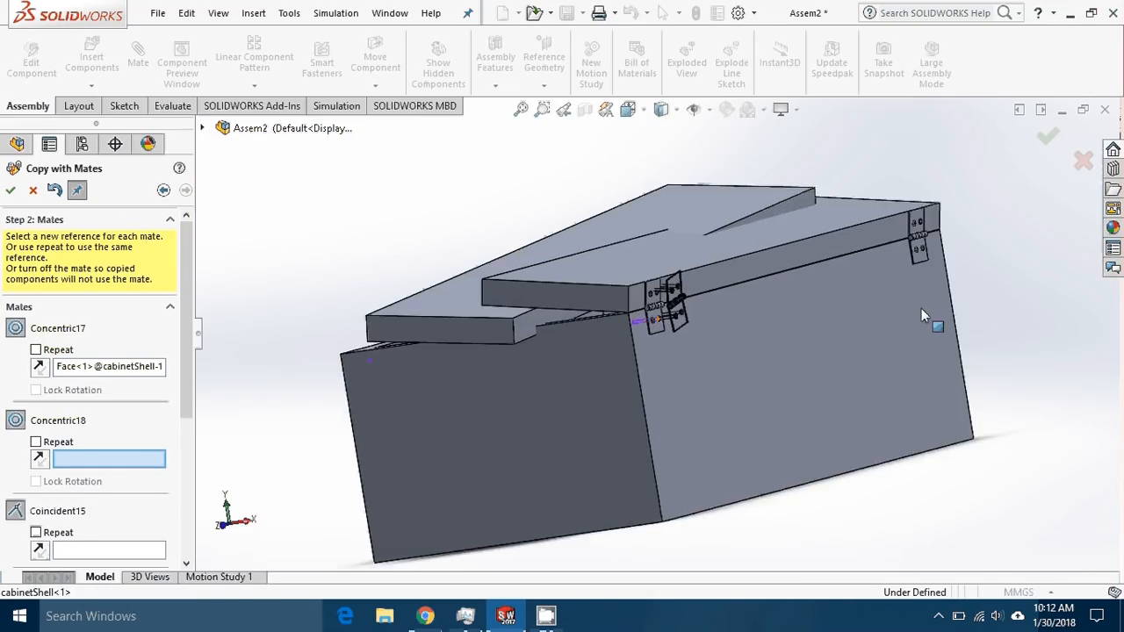
Set the Concentric18 reference to the neighbouring hinge hole near the same end of the shell's opposite side
scroll(896, 303, down, 4)
scroll(428, 342, down, 4)
mouse_move(418, 345)
middle_down()
mouse_move(384, 372)
mouse_move(420, 362)
mouse_move(387, 361)
mouse_move(487, 359)
middle_up()
scroll(693, 347, down, 7)
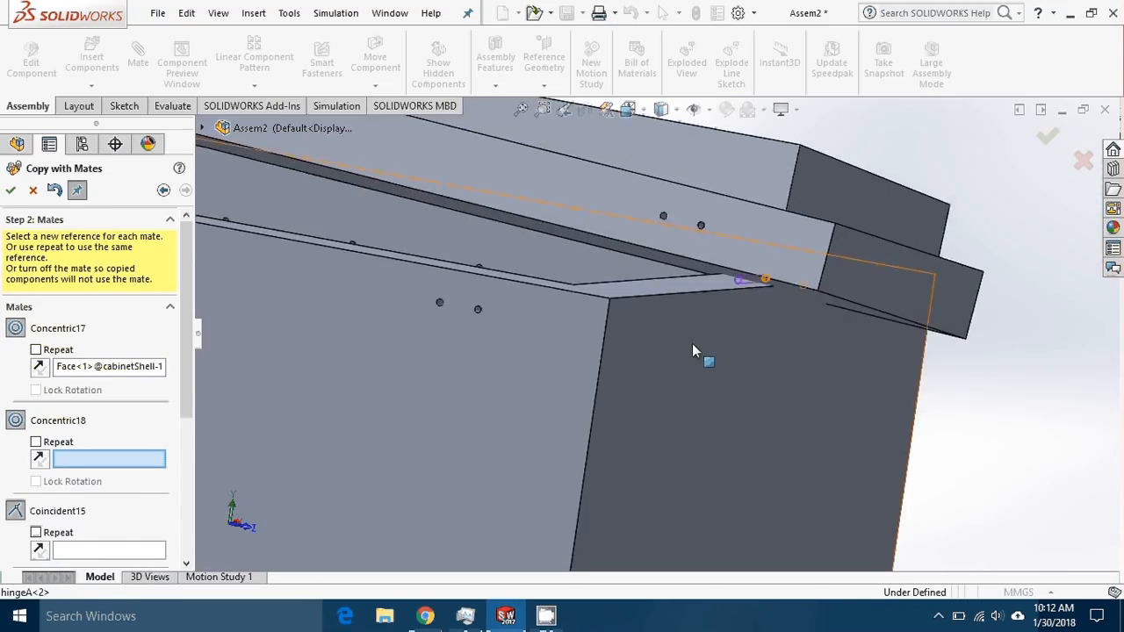
scroll(279, 256, down, 2)
click(317, 269)
Set the Coincident15 reference to the shell's outer side face that carries the chosen hinge holes
scroll(373, 284, up, 8)
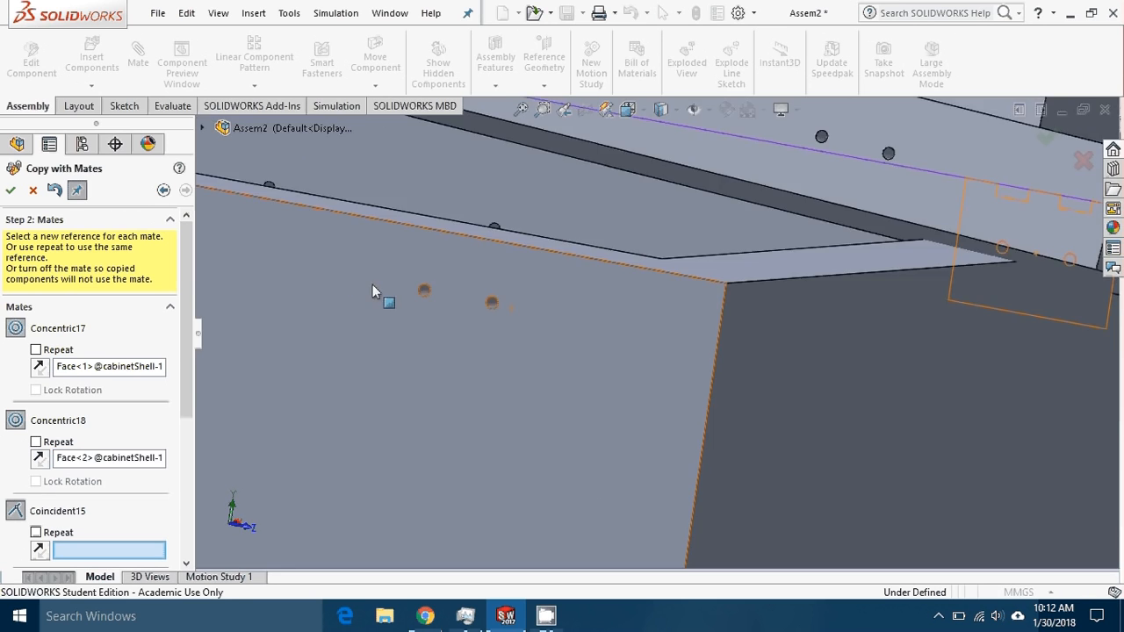
middle_drag(658, 313, 538, 303)
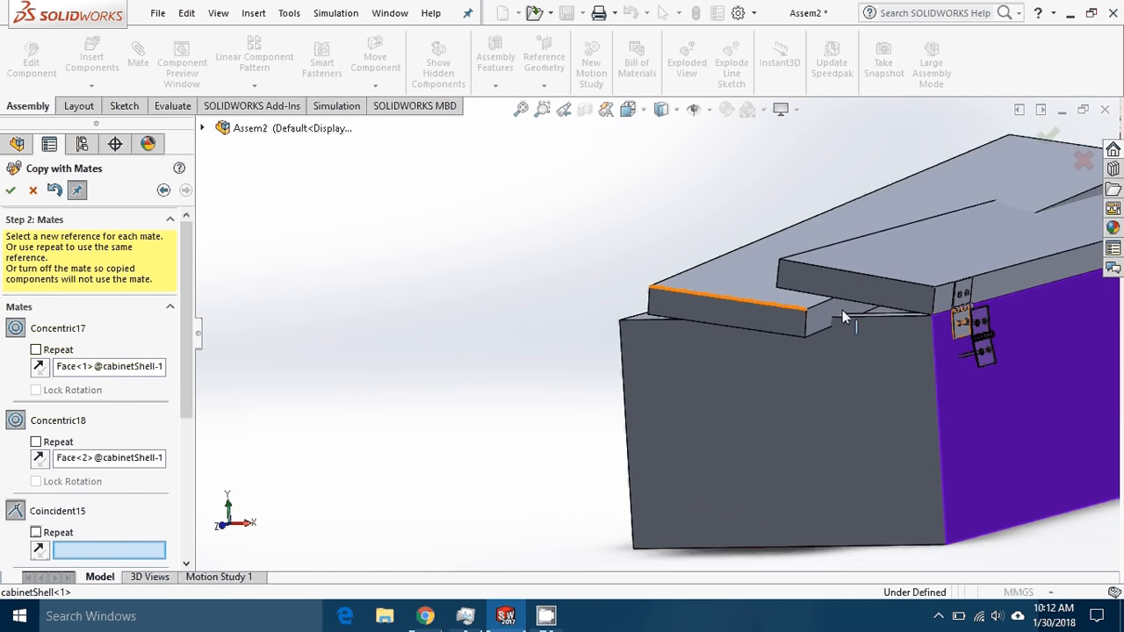
scroll(970, 314, down, 4)
middle_drag(964, 319, 740, 327)
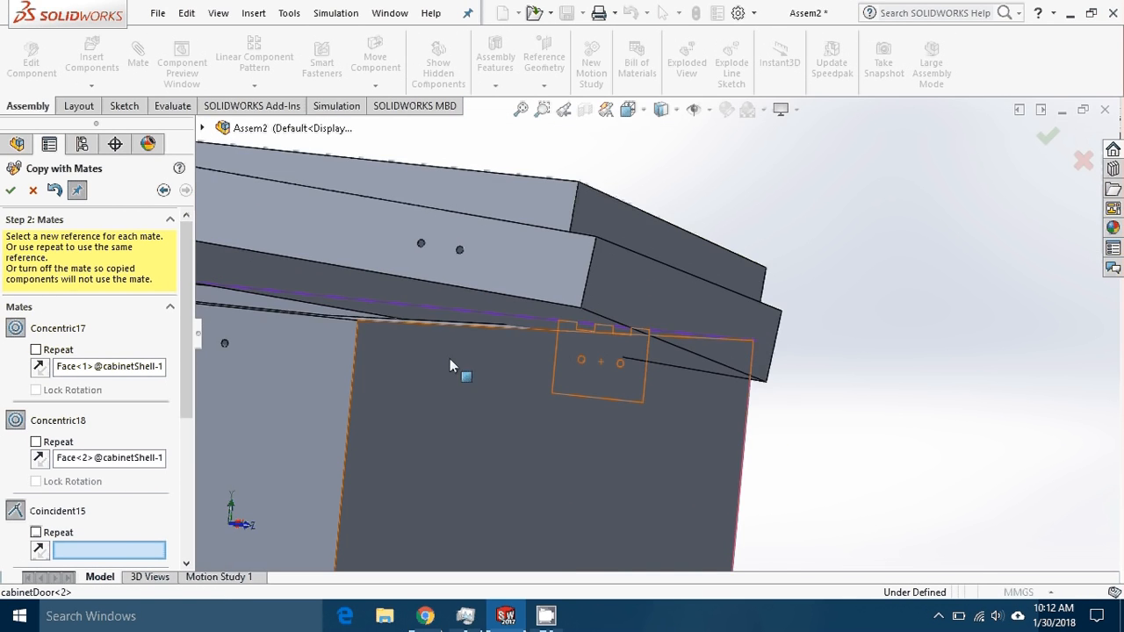
click(319, 364)
Create the hinge copy at the new shell references and end Copy with Mates
scroll(329, 354, up, 3)
scroll(330, 342, down, 1)
middle_drag(335, 323, 518, 325)
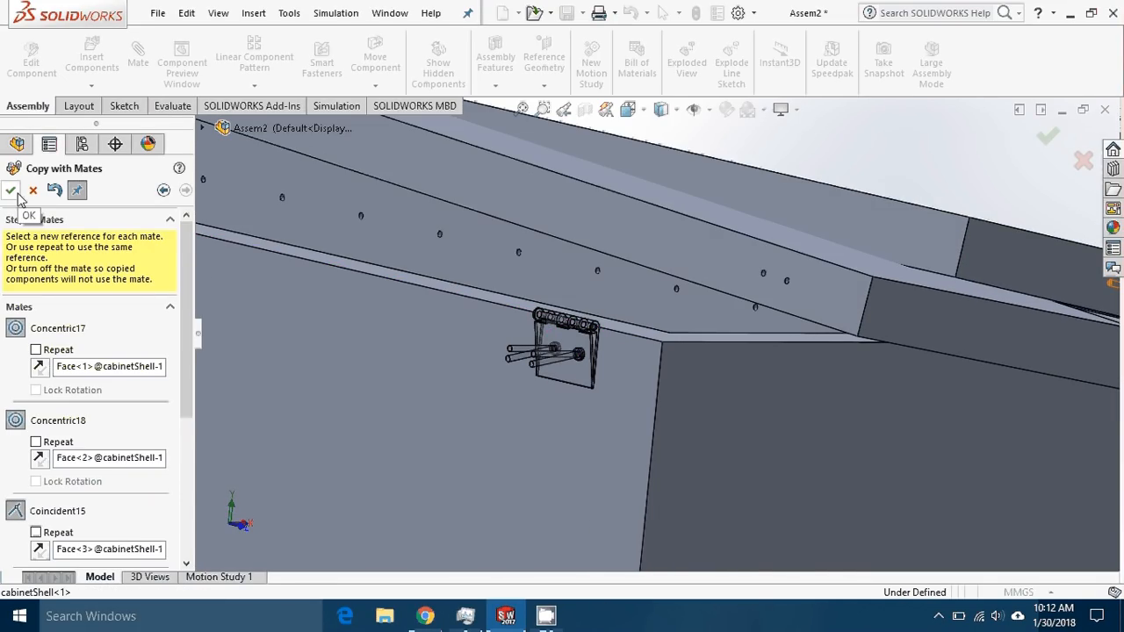
middle_drag(578, 324, 614, 326)
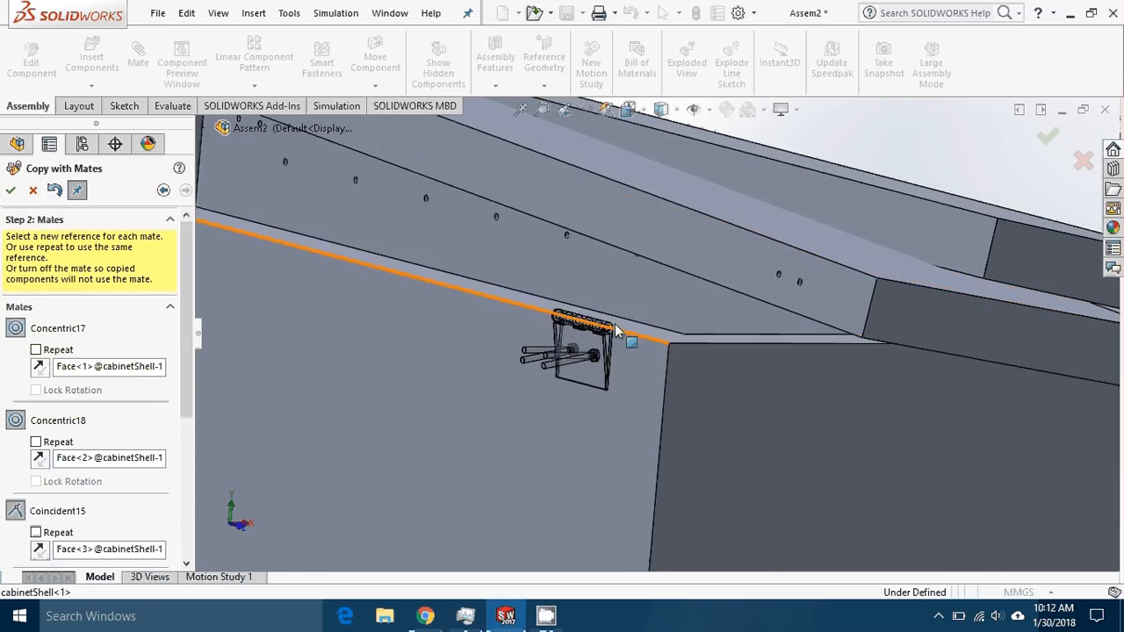
scroll(615, 329, down, 3)
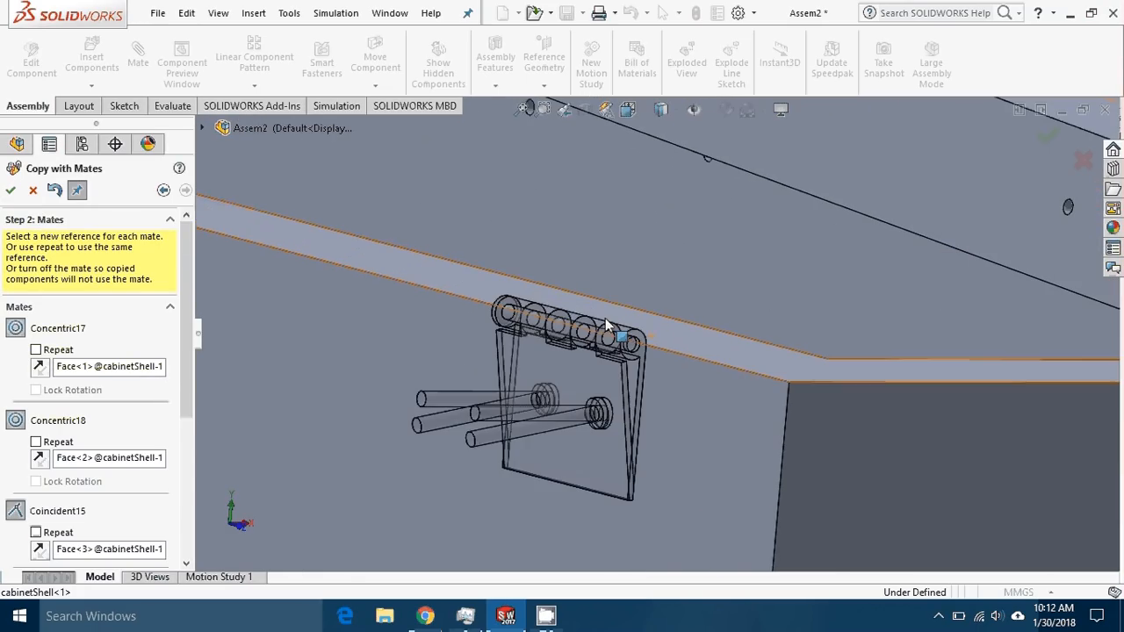
click(11, 191)
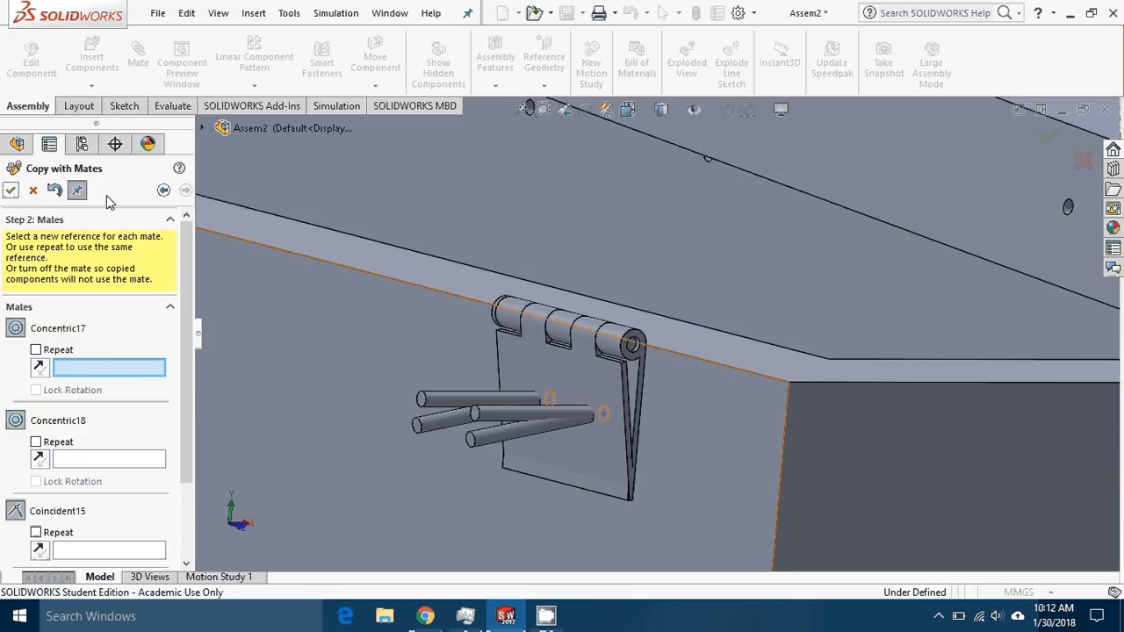
click(34, 192)
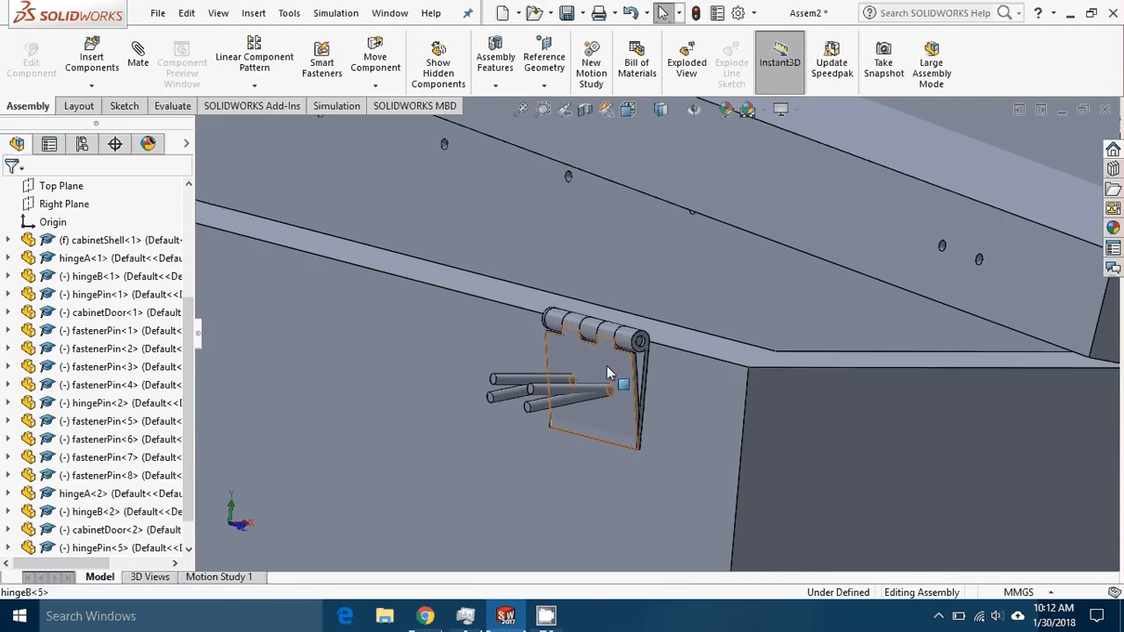
Swing the copied hinge's free leaf, hingeB<5>, open and upward, away from the leaf attached to the shell
drag(573, 350, 587, 264)
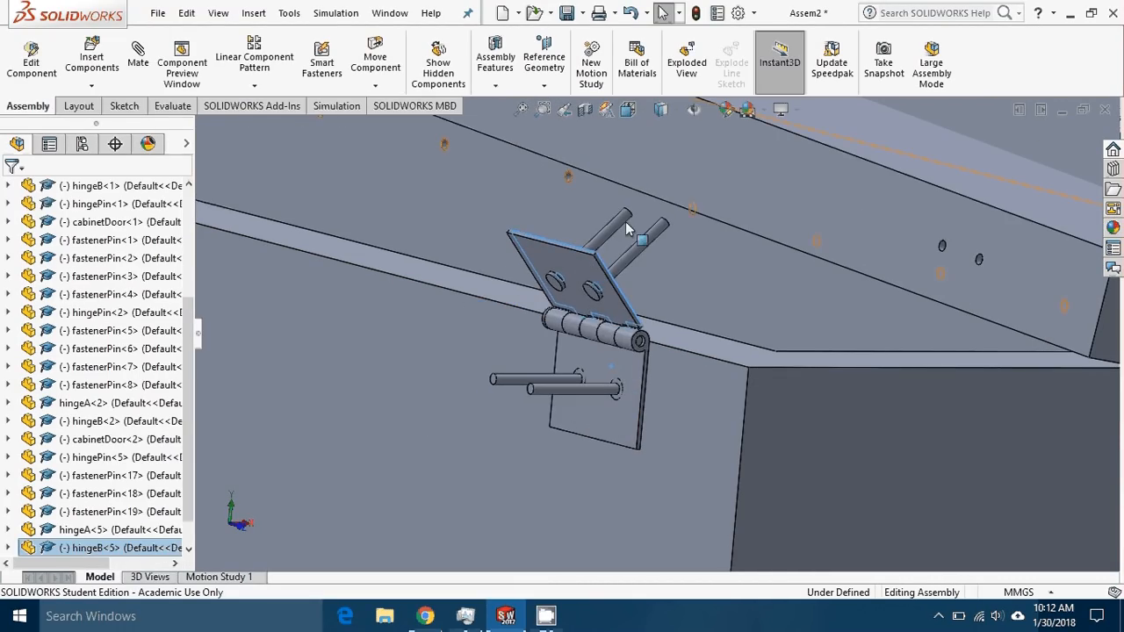
scroll(726, 278, up, 3)
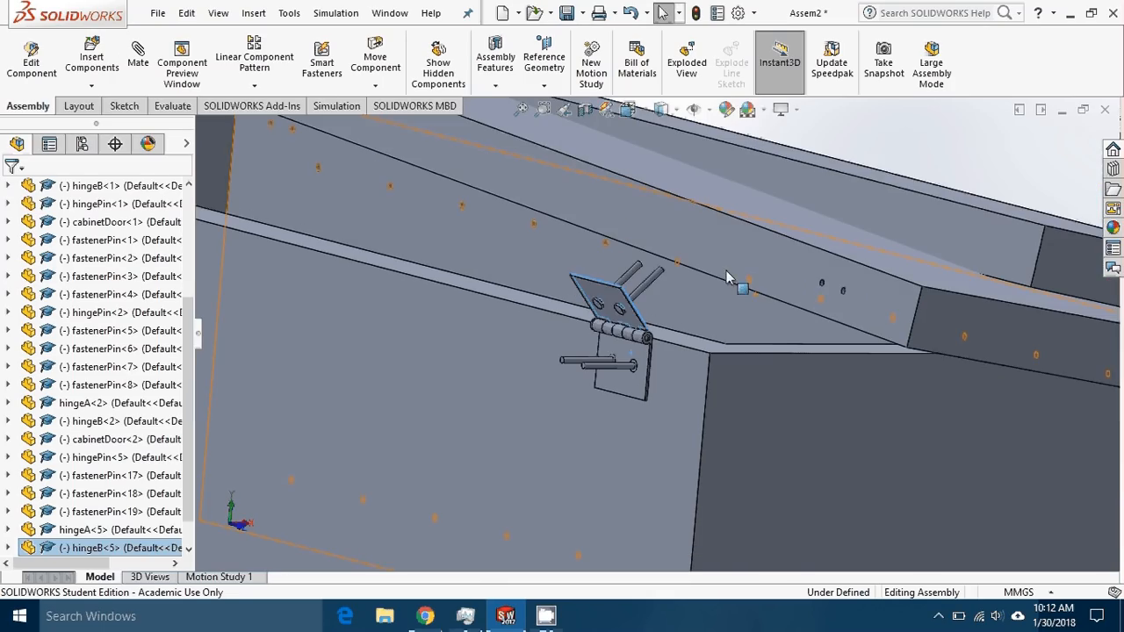
scroll(672, 298, down, 3)
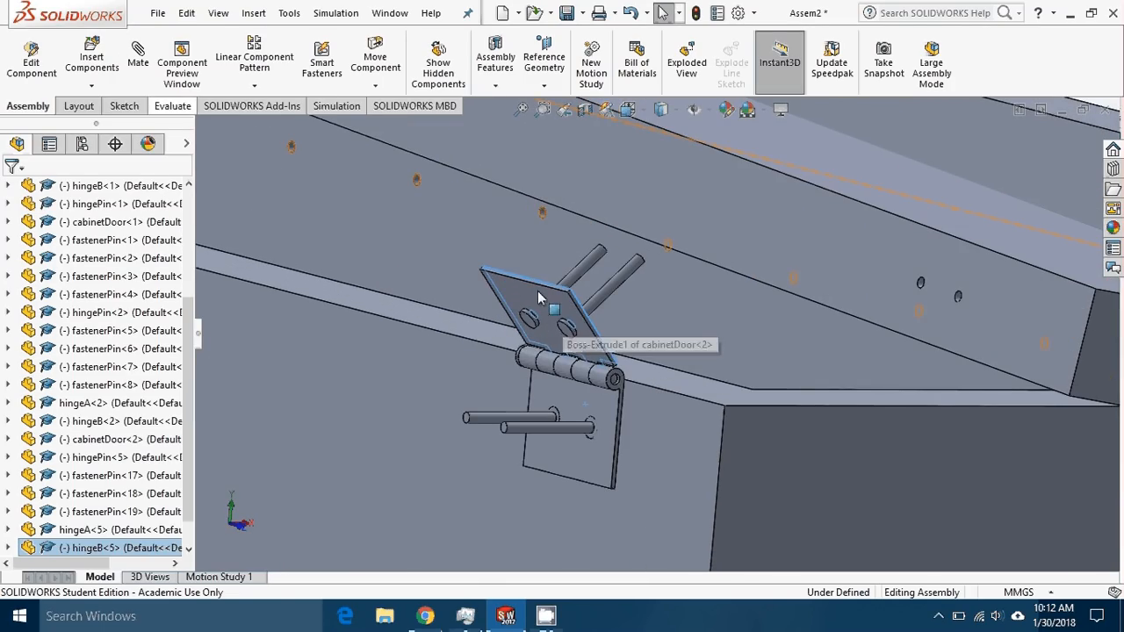
key(Escape)
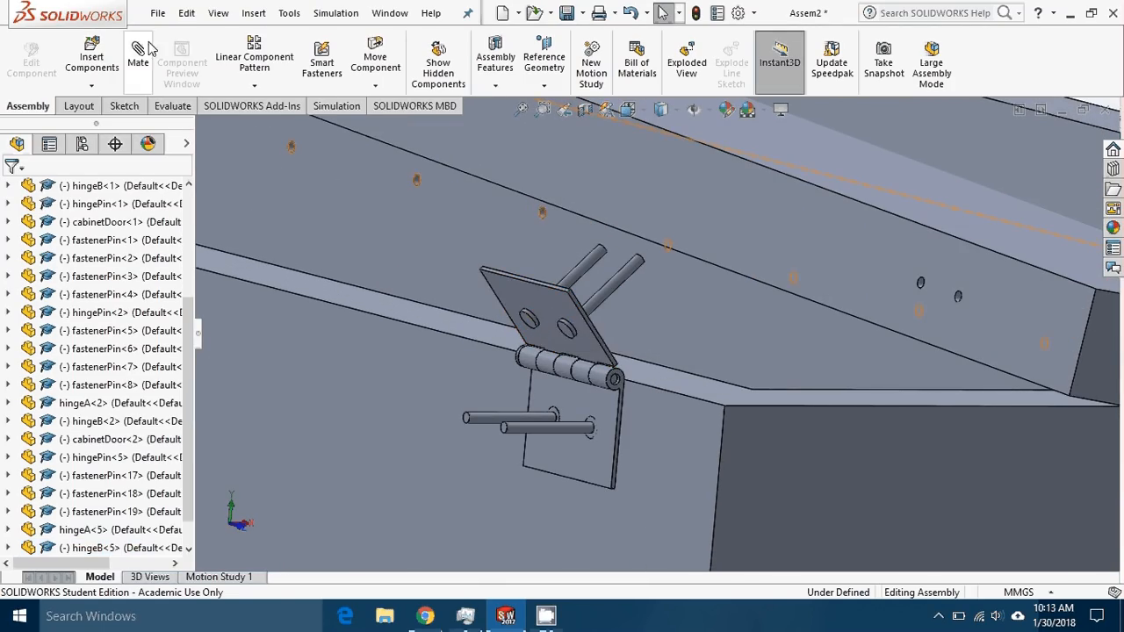
Add a Concentric mate between one hinge hole in the second door's edge and the matching fastener pin on the copied hinge's free leaf
click(145, 52)
scroll(889, 287, down, 5)
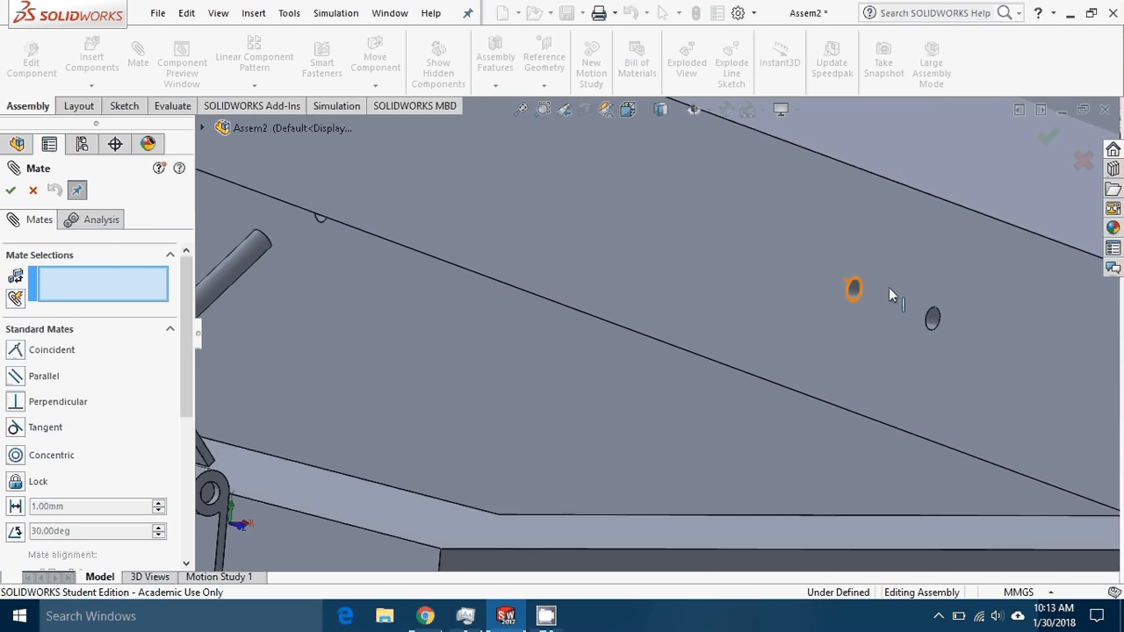
click(799, 312)
scroll(810, 301, up, 8)
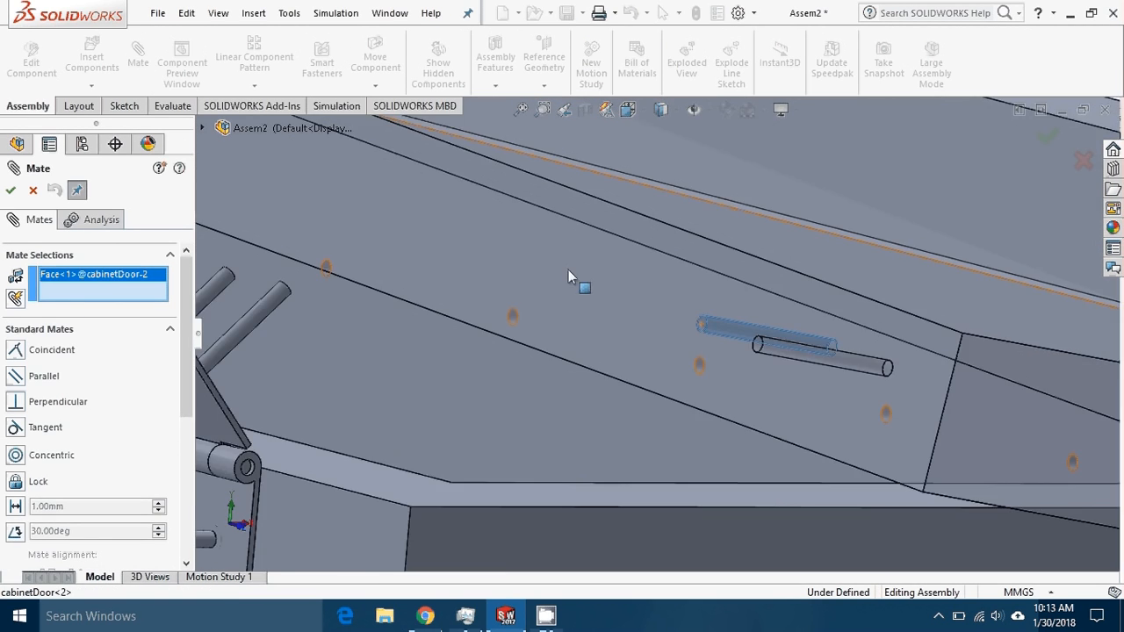
scroll(584, 384, down, 5)
click(580, 380)
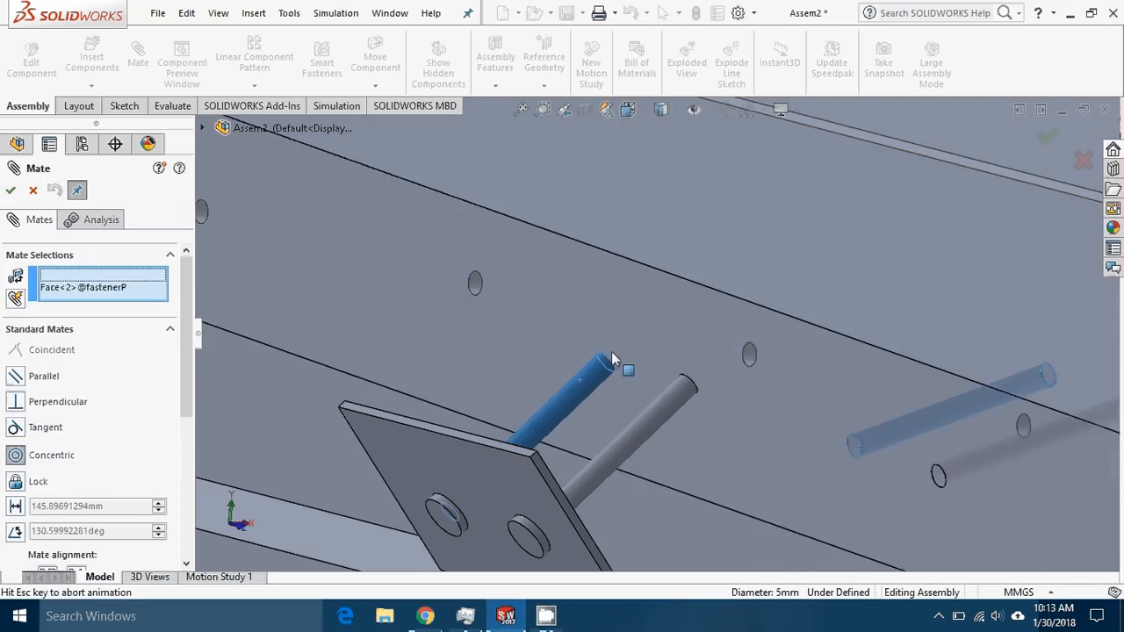
click(11, 191)
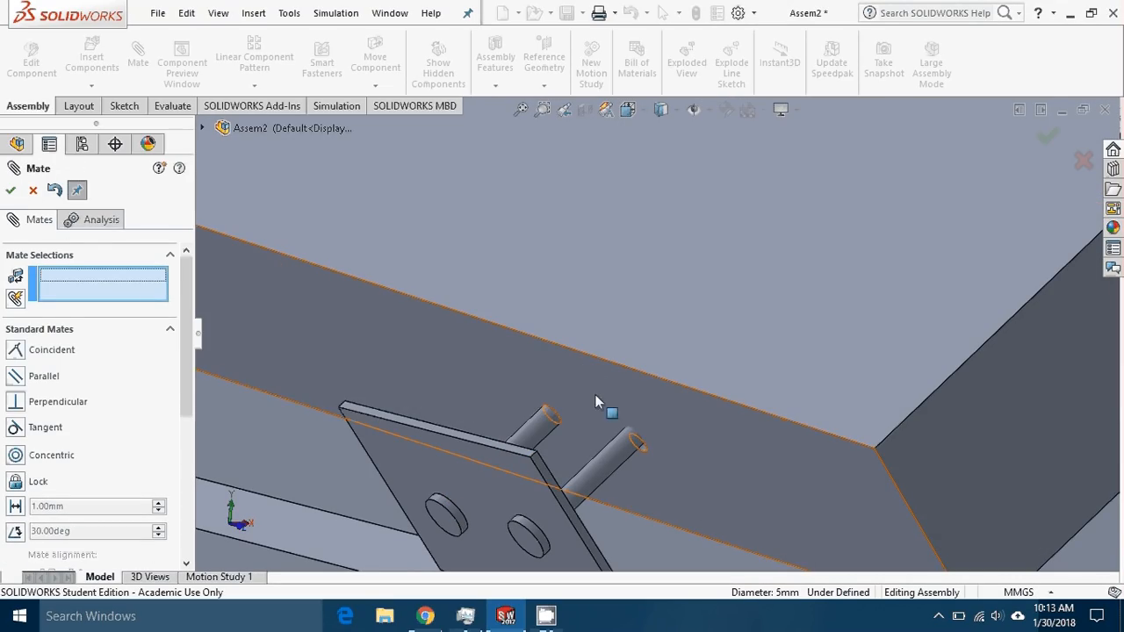
Add a Concentric mate between the second door's other hinge hole and fastenerPin<20>
scroll(638, 447, down, 5)
click(687, 403)
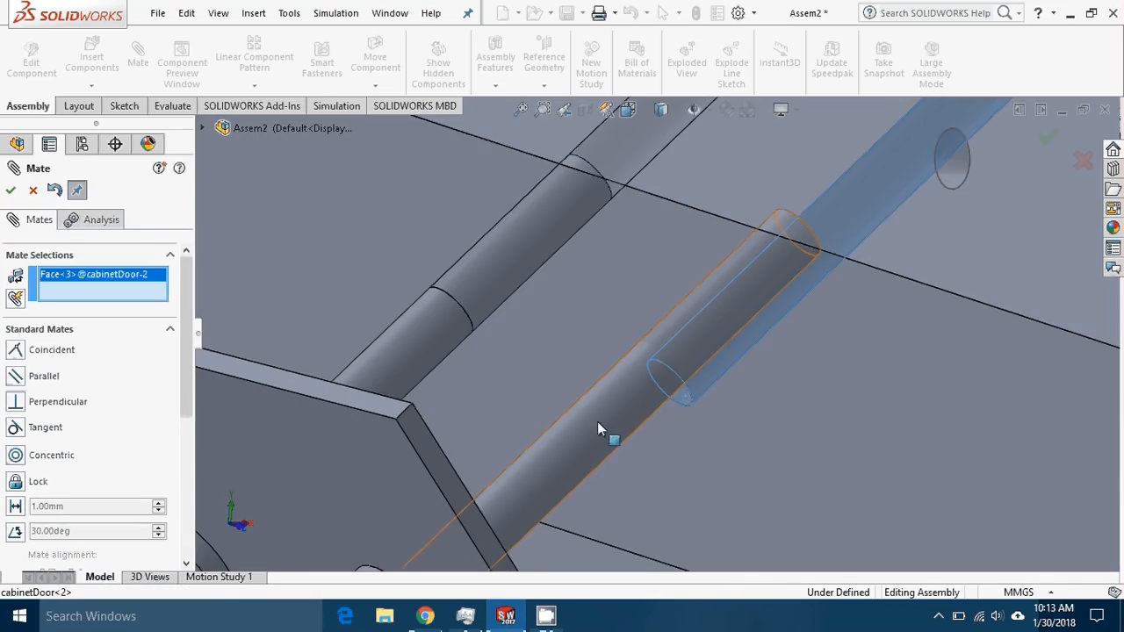
click(598, 425)
scroll(294, 291, up, 2)
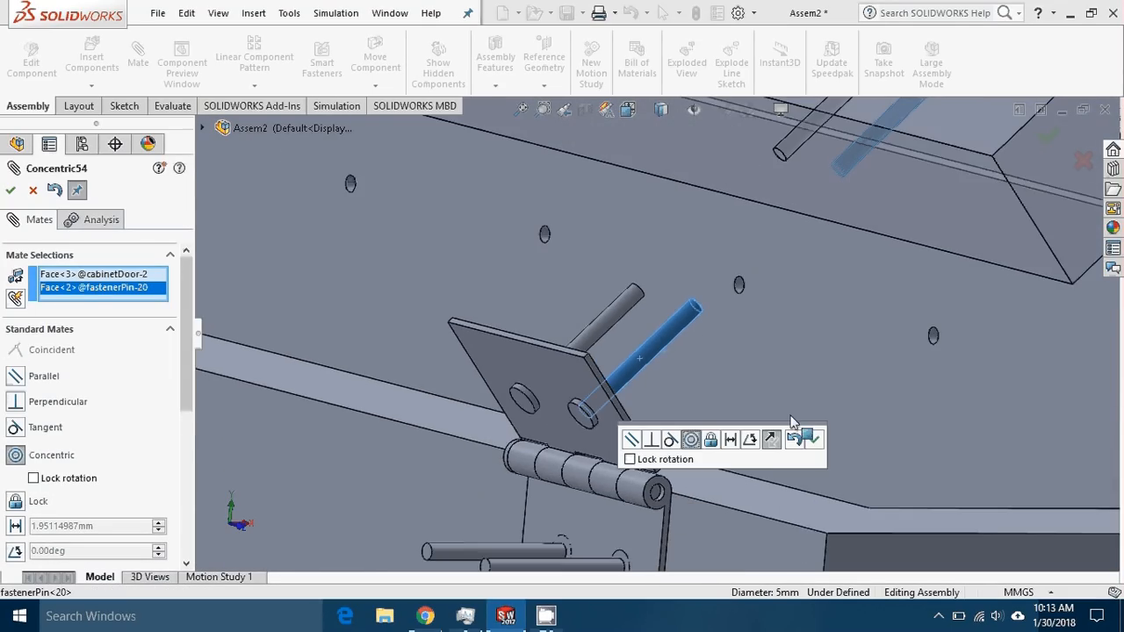
click(814, 440)
scroll(808, 339, up, 2)
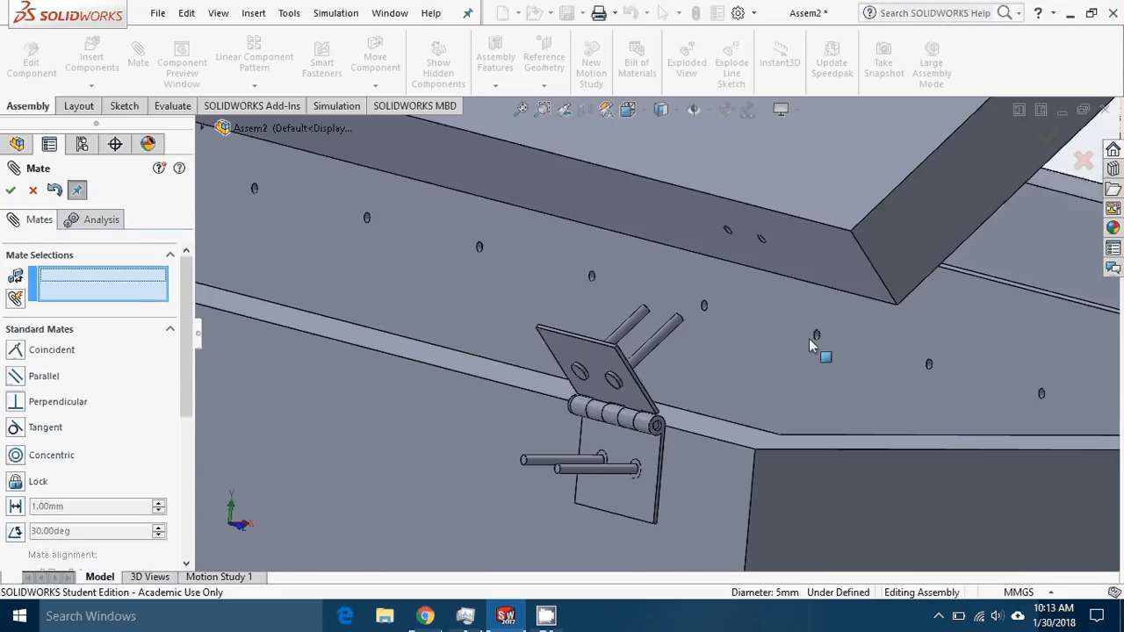
Mate the second door's edge face coincident with the flat face of hingeB<5> and end the Mate command
click(825, 257)
scroll(725, 248, down, 5)
scroll(717, 284, up, 5)
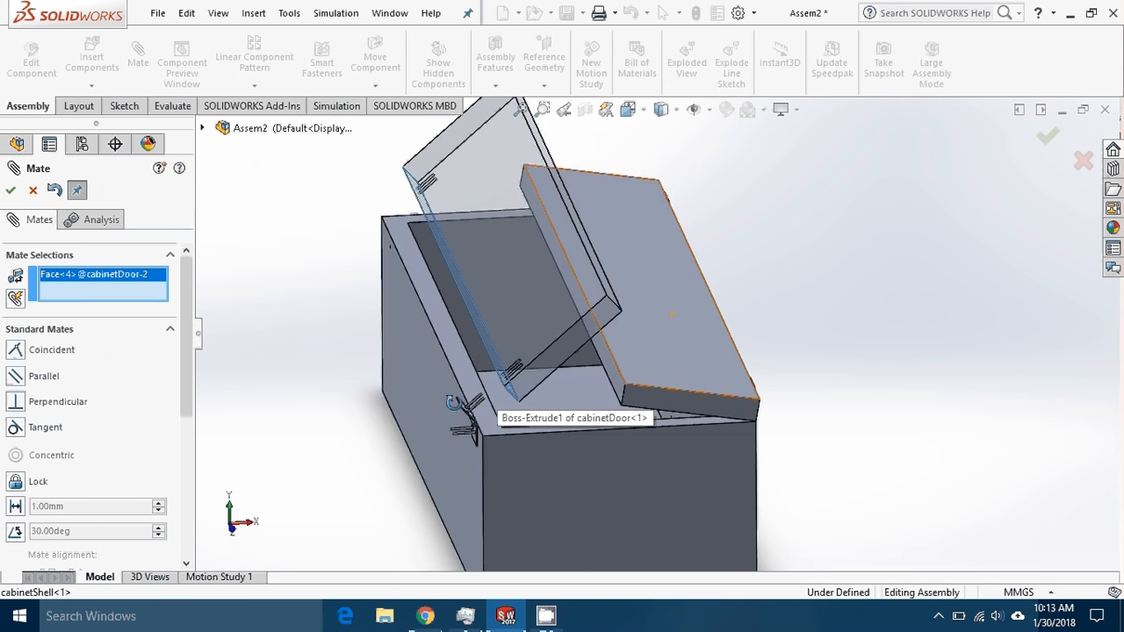
middle_drag(474, 354, 411, 378)
scroll(405, 427, down, 6)
click(546, 336)
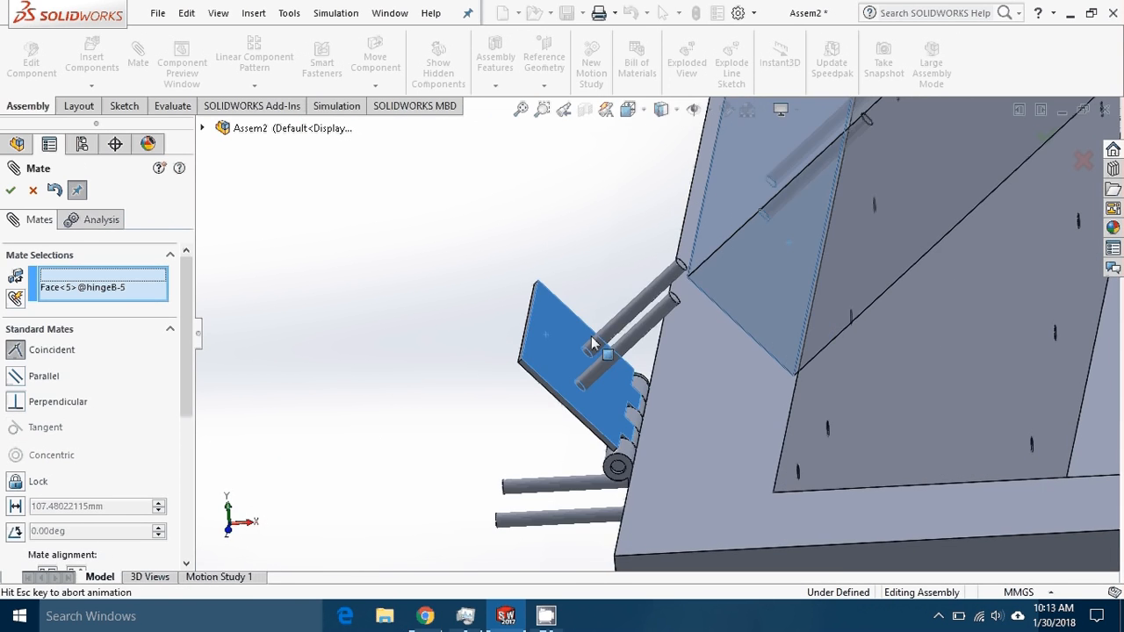
click(13, 196)
scroll(562, 281, up, 5)
middle_drag(553, 279, 597, 246)
scroll(656, 397, down, 1)
scroll(669, 355, down, 6)
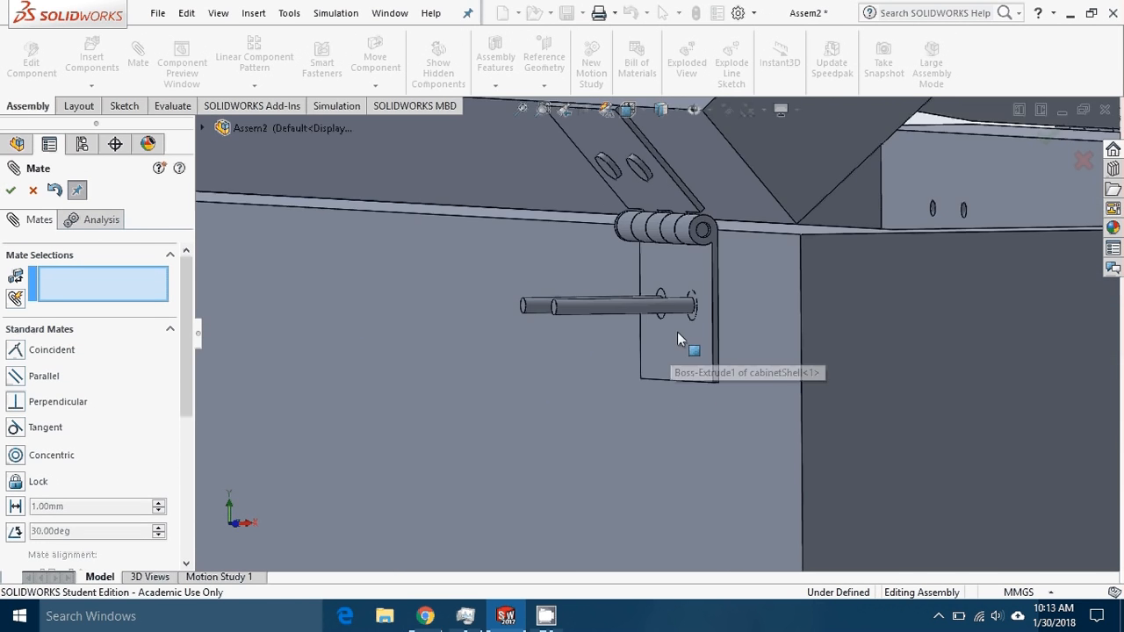
mouse_move(697, 291)
middle_down()
mouse_move(683, 308)
mouse_move(735, 313)
mouse_move(691, 291)
mouse_move(709, 294)
middle_up()
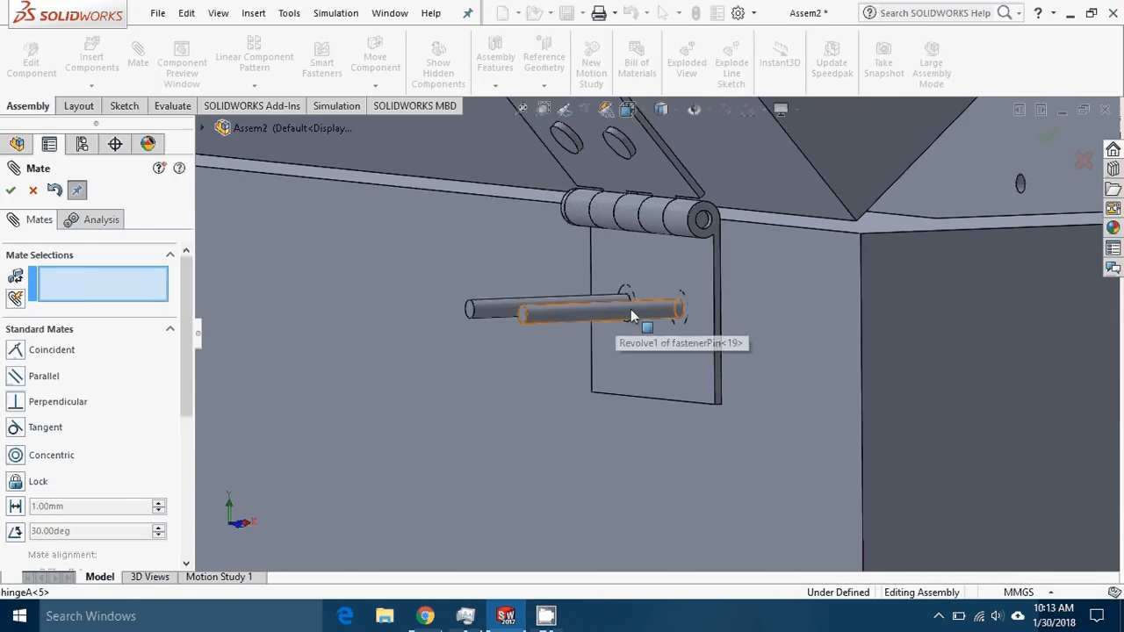
click(32, 191)
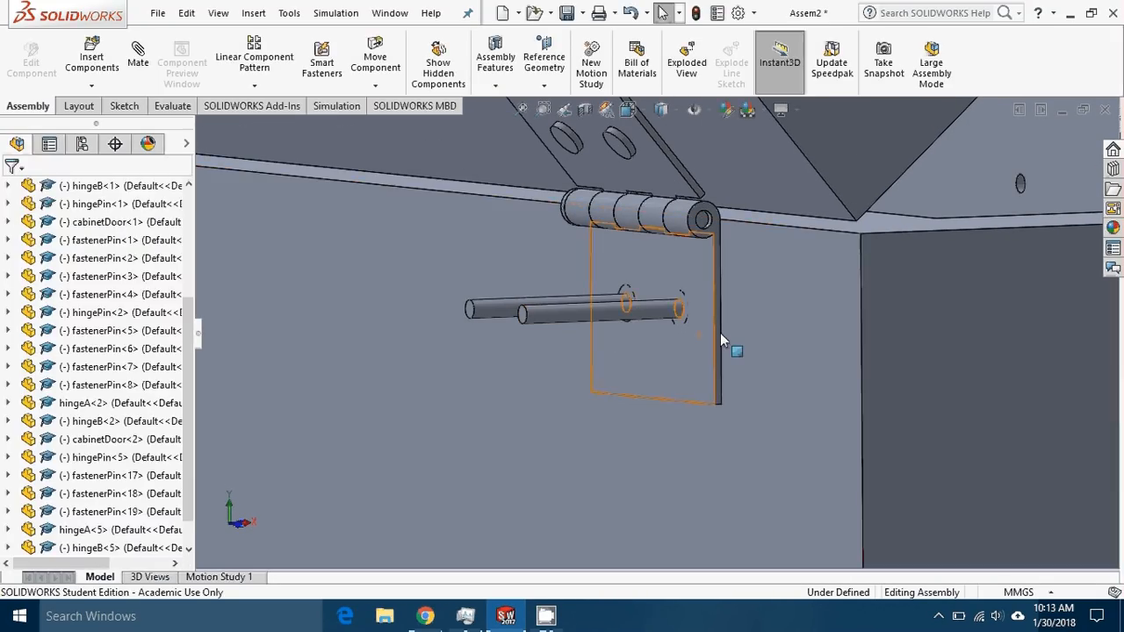
Flip the alignment of fastenerPin<19>'s Concentric44 mate with hingeA<5> and view the affected mates
mouse_move(691, 297)
middle_down()
mouse_move(667, 267)
mouse_move(677, 283)
middle_up()
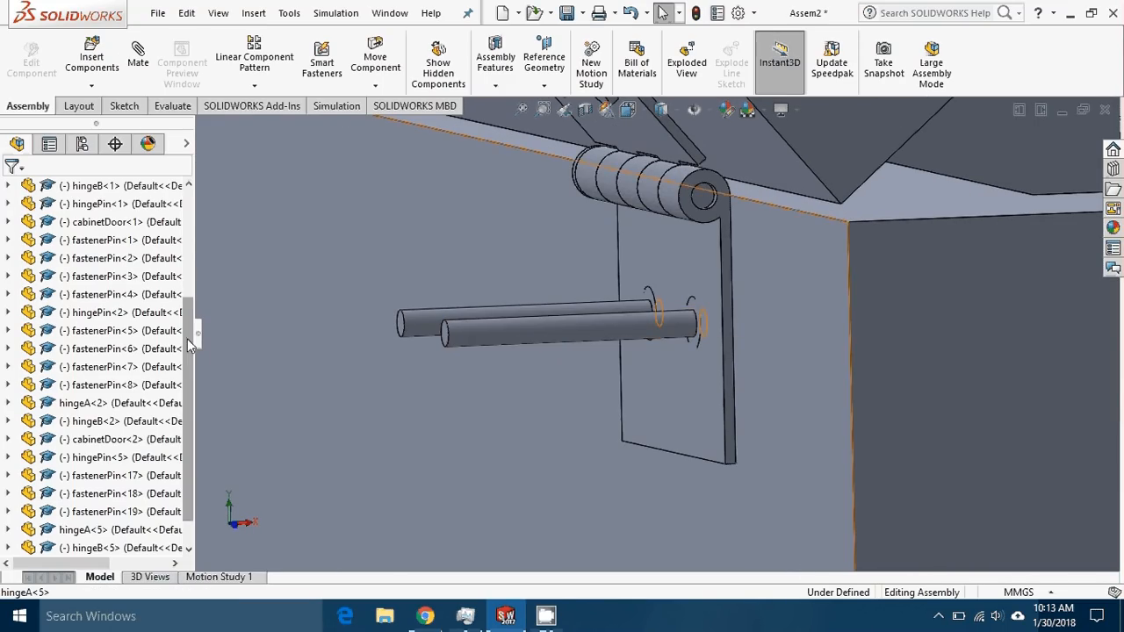
scroll(187, 338, down, 1)
click(562, 328)
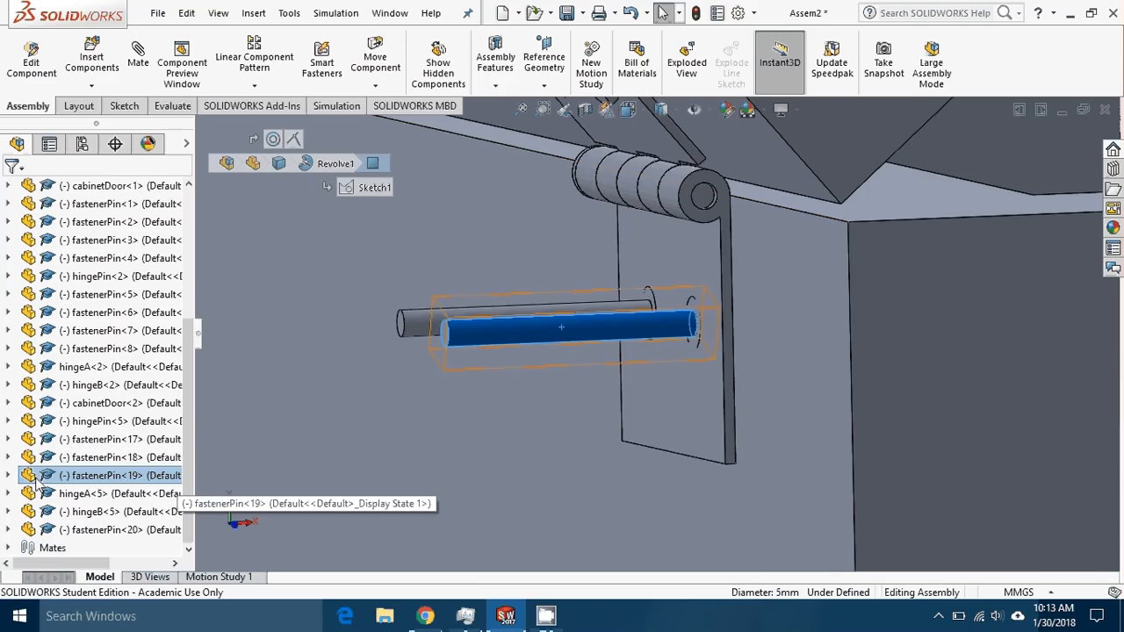
click(8, 475)
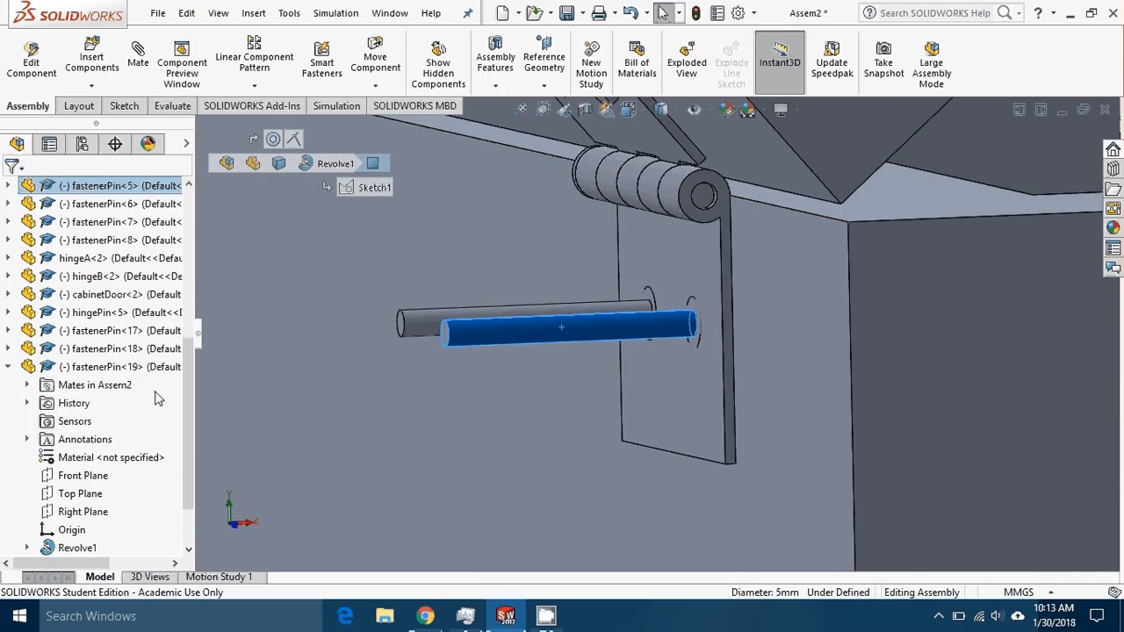
click(26, 385)
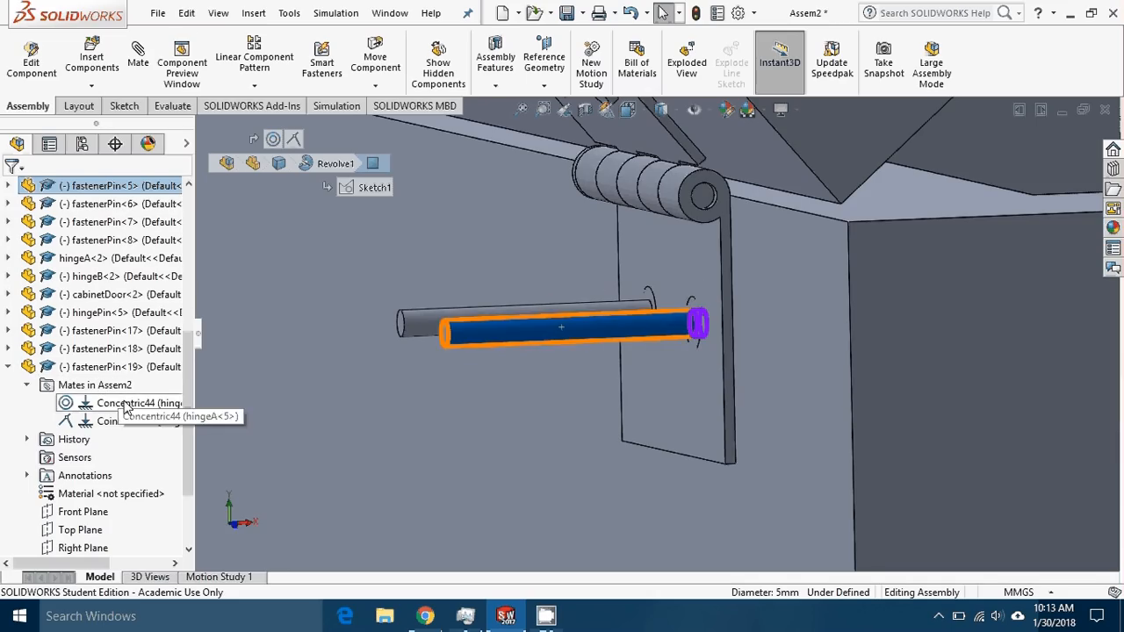
click(88, 403)
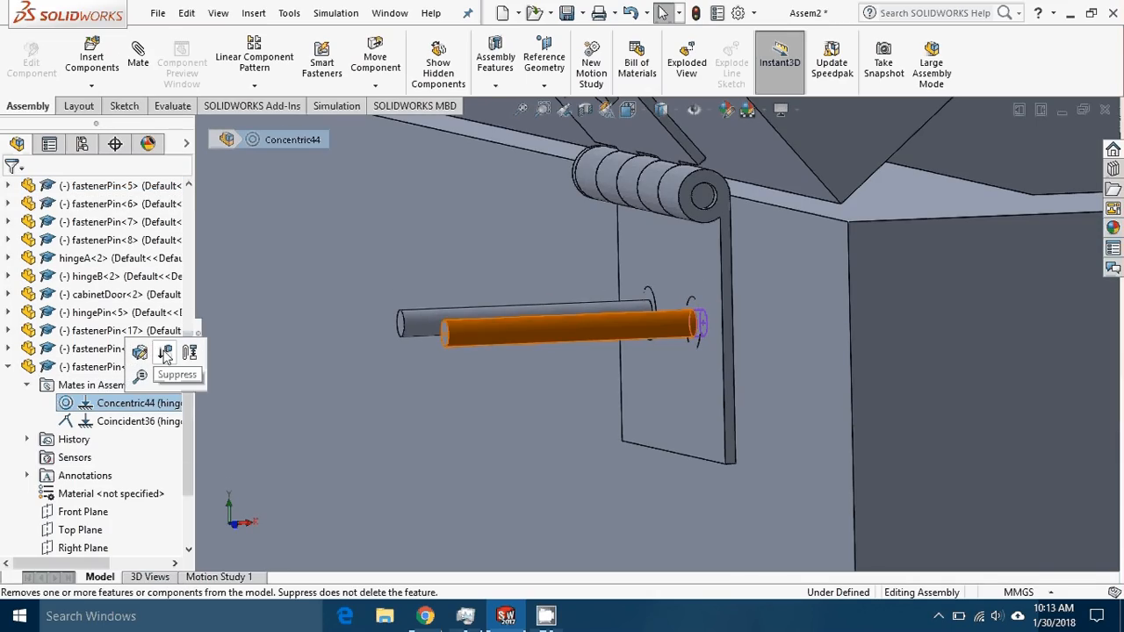
right_click(95, 403)
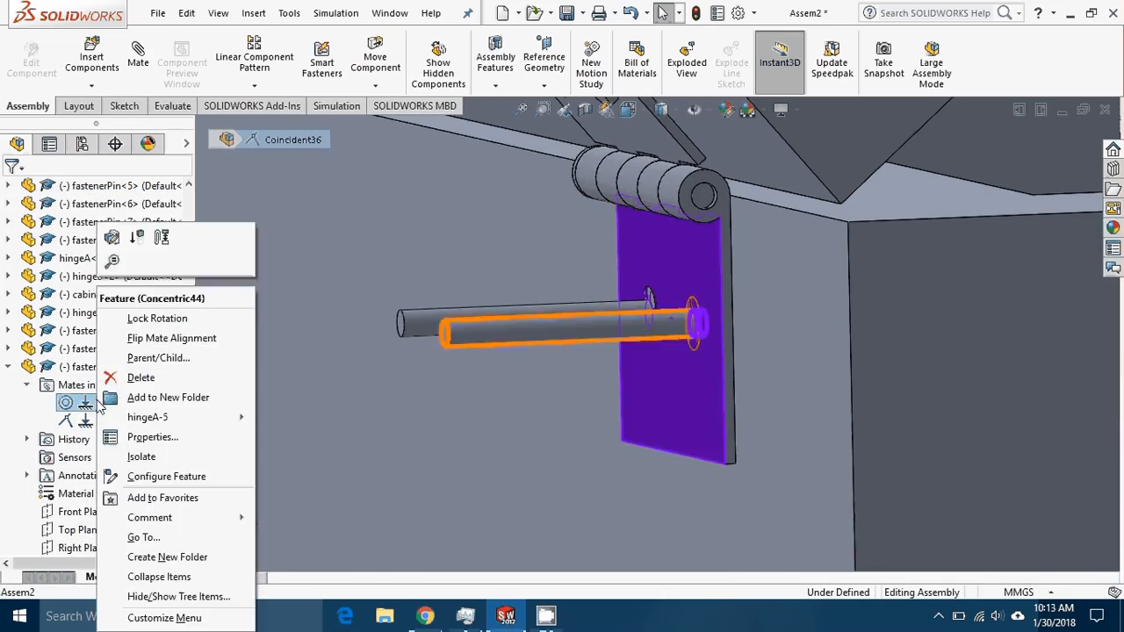
click(195, 343)
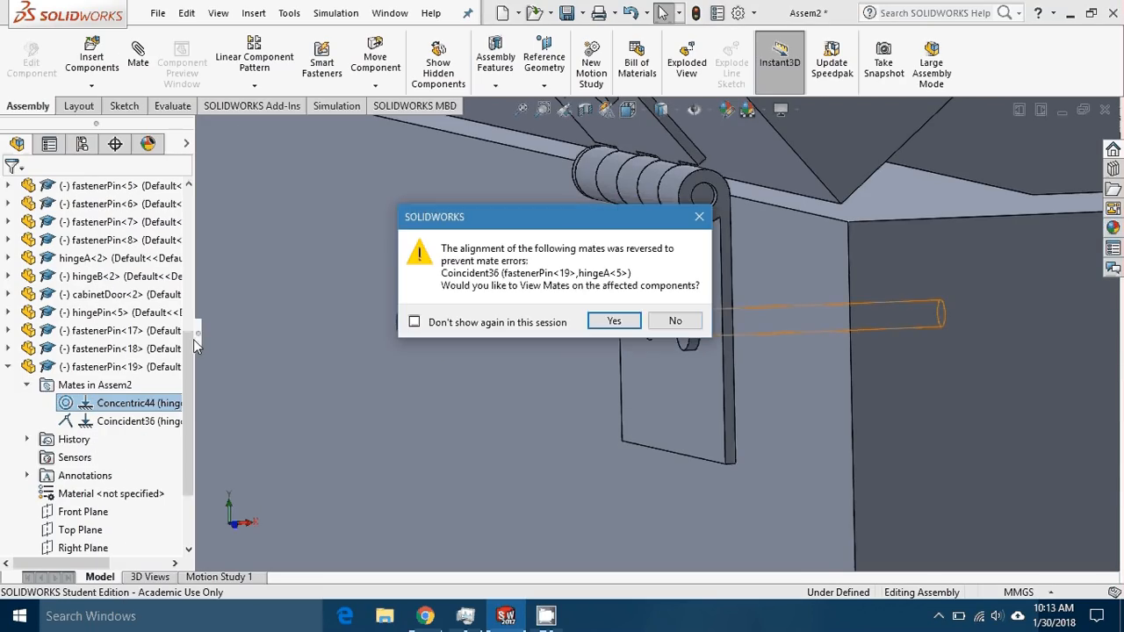
click(614, 320)
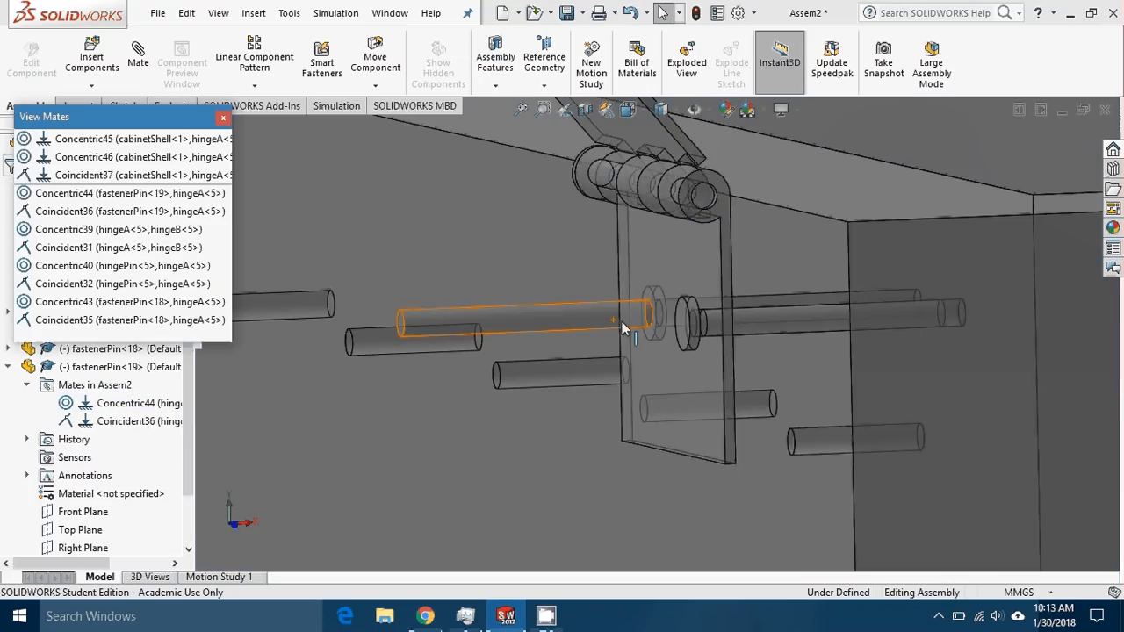
click(302, 166)
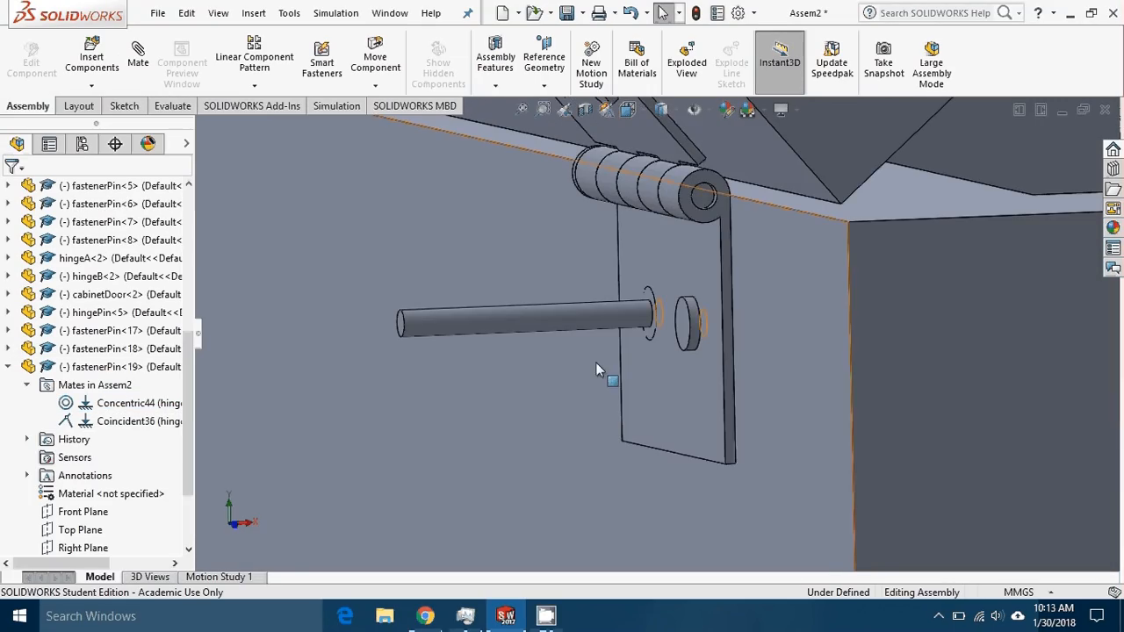
drag(654, 344, 711, 298)
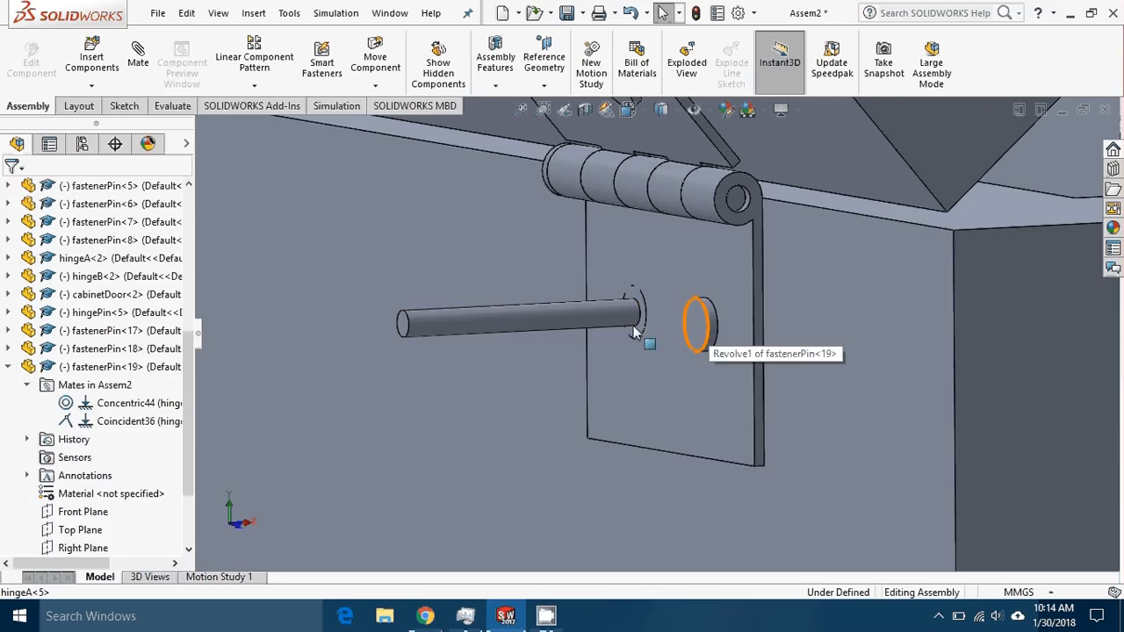
Flip the alignment of fastenerPin<18>'s Concentric43 mate with hingeA<5>
click(9, 367)
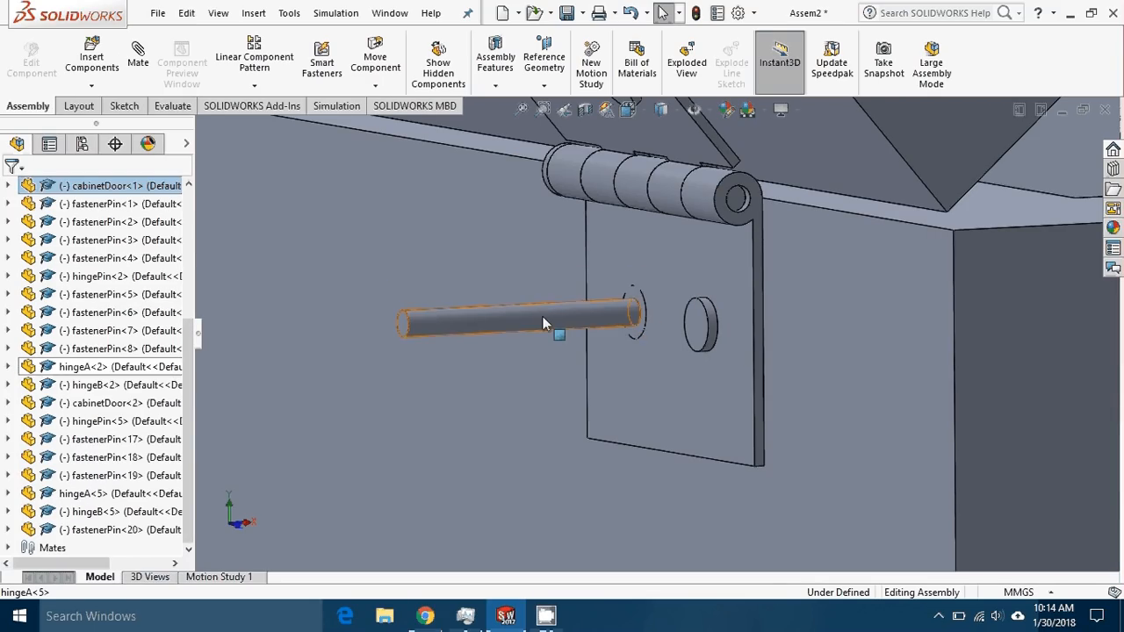
click(542, 318)
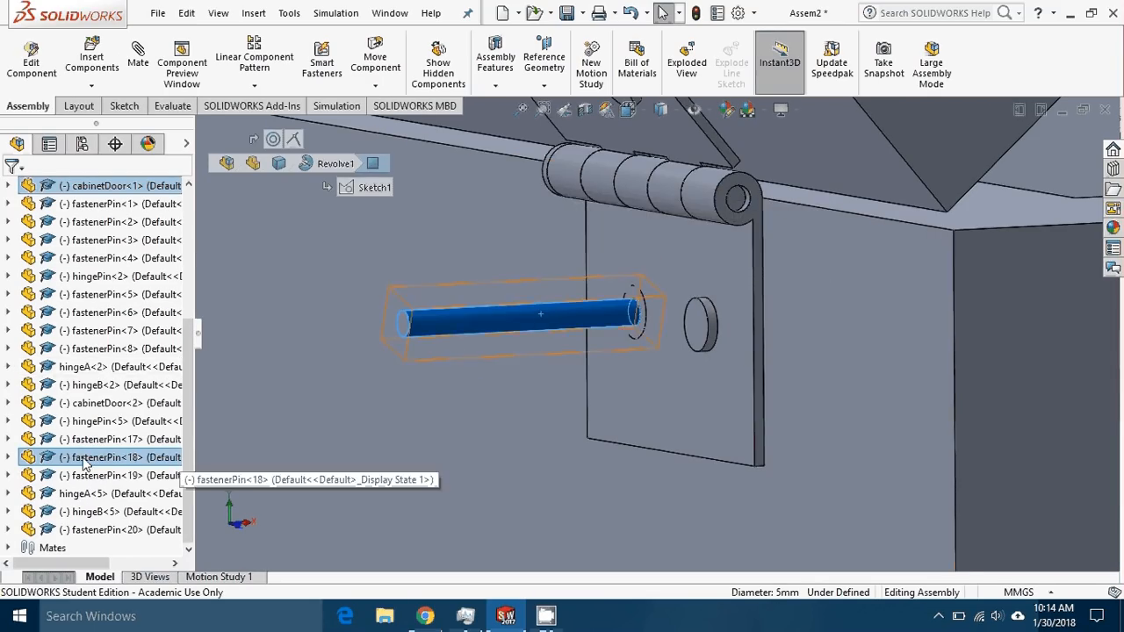
click(9, 458)
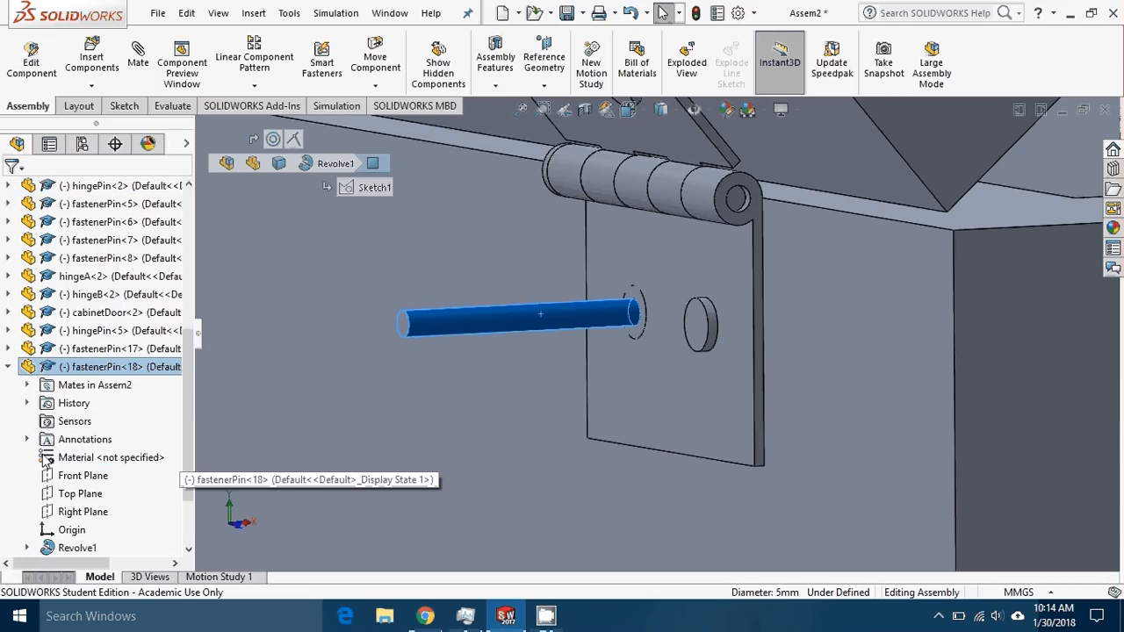
click(26, 385)
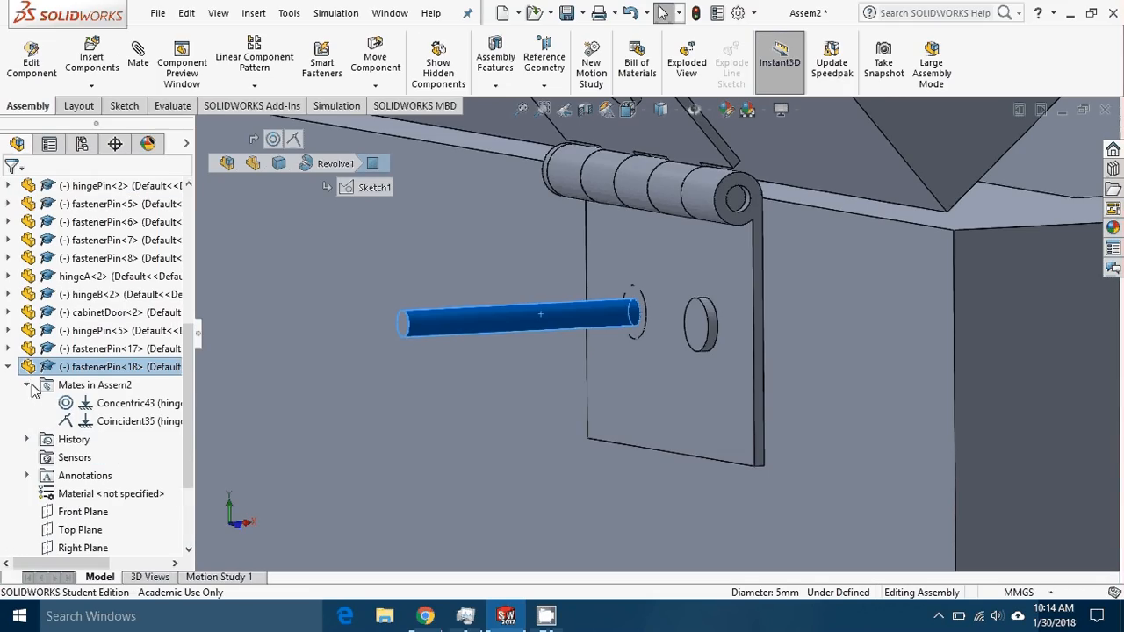
click(124, 405)
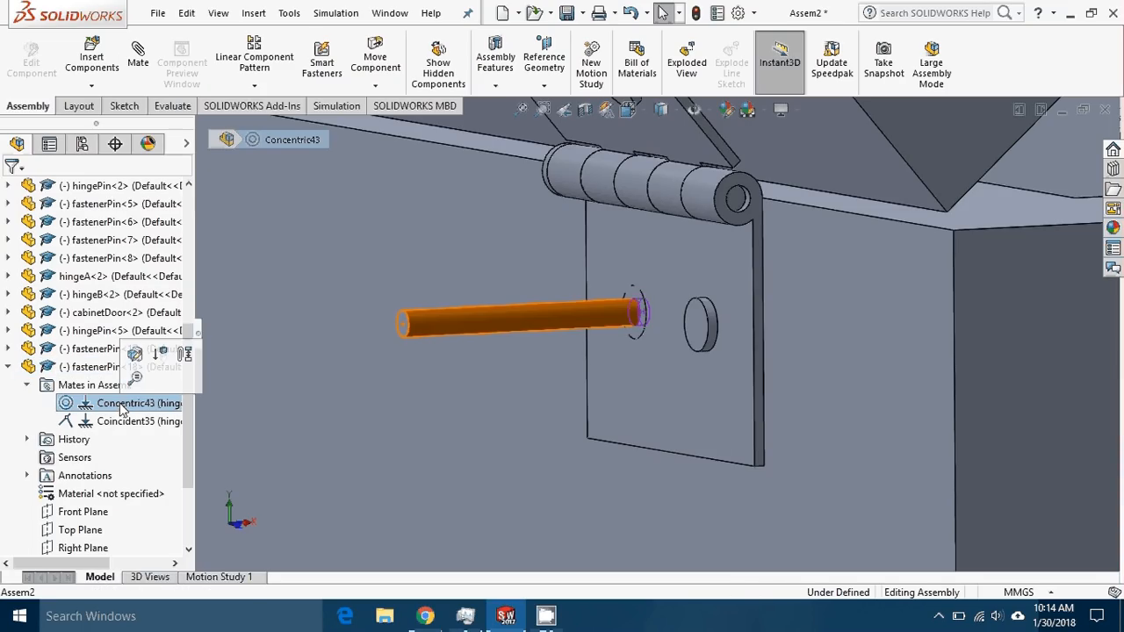
right_click(128, 403)
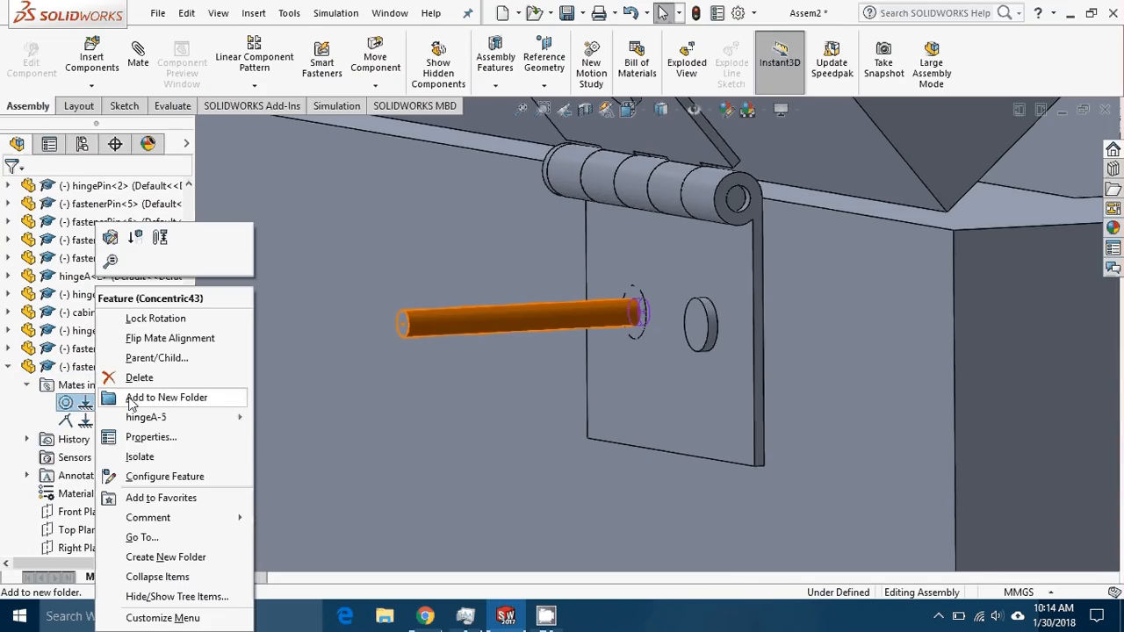
click(202, 341)
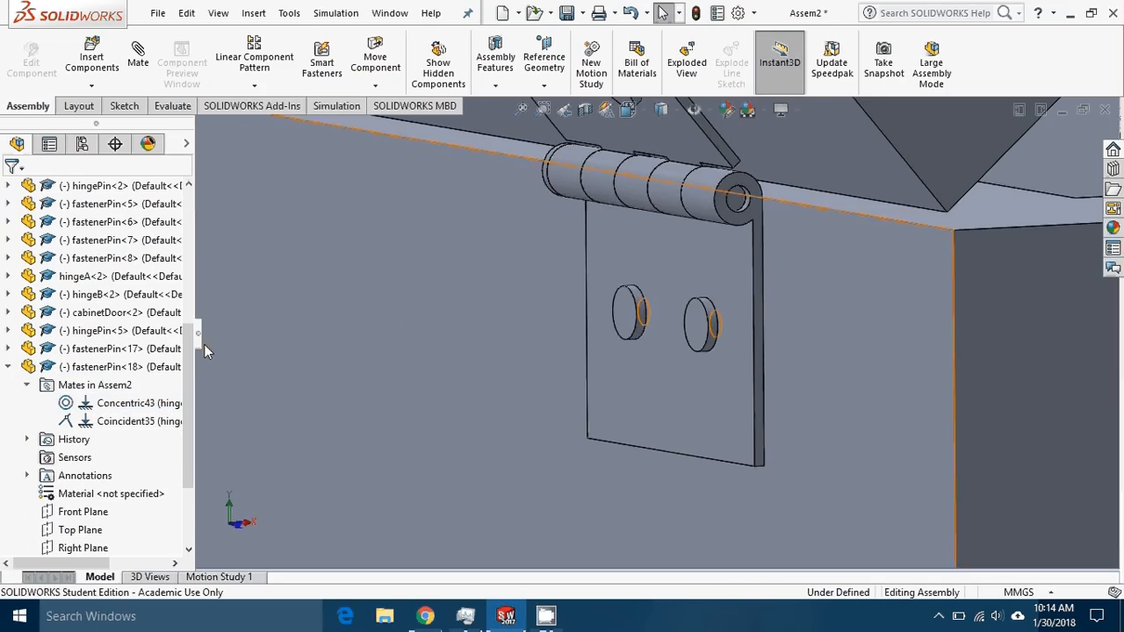
Start Copy with Mates on hingePin<5>, hingeA<5>, hingeB<5> and fastenerPin<17> through fastenerPin<20>
scroll(520, 305, up, 2)
scroll(654, 323, up, 5)
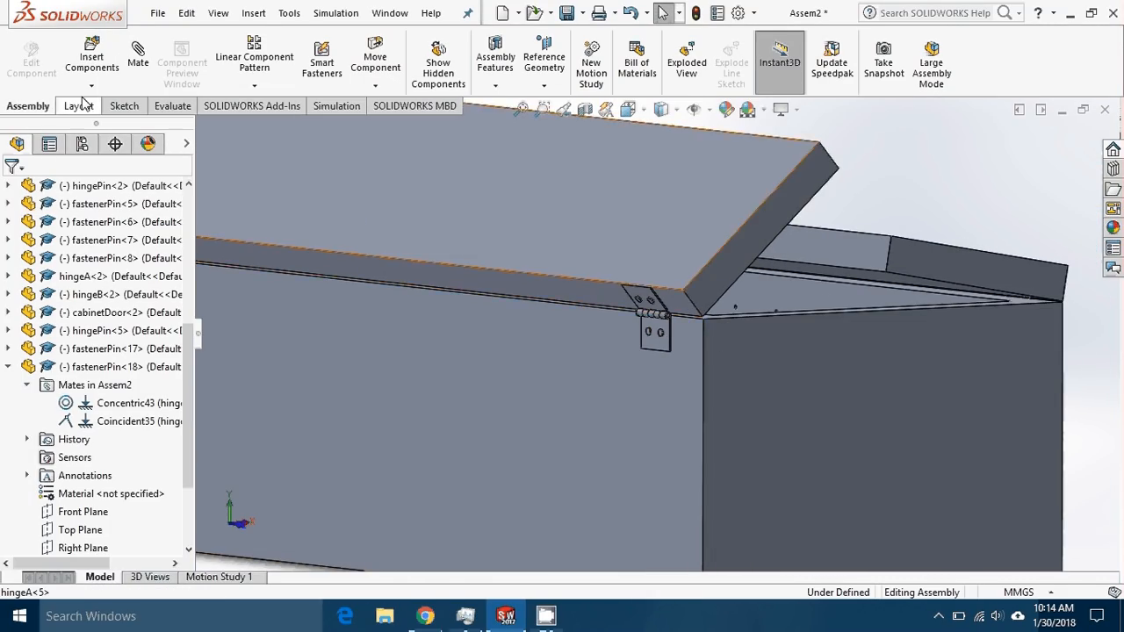
click(8, 367)
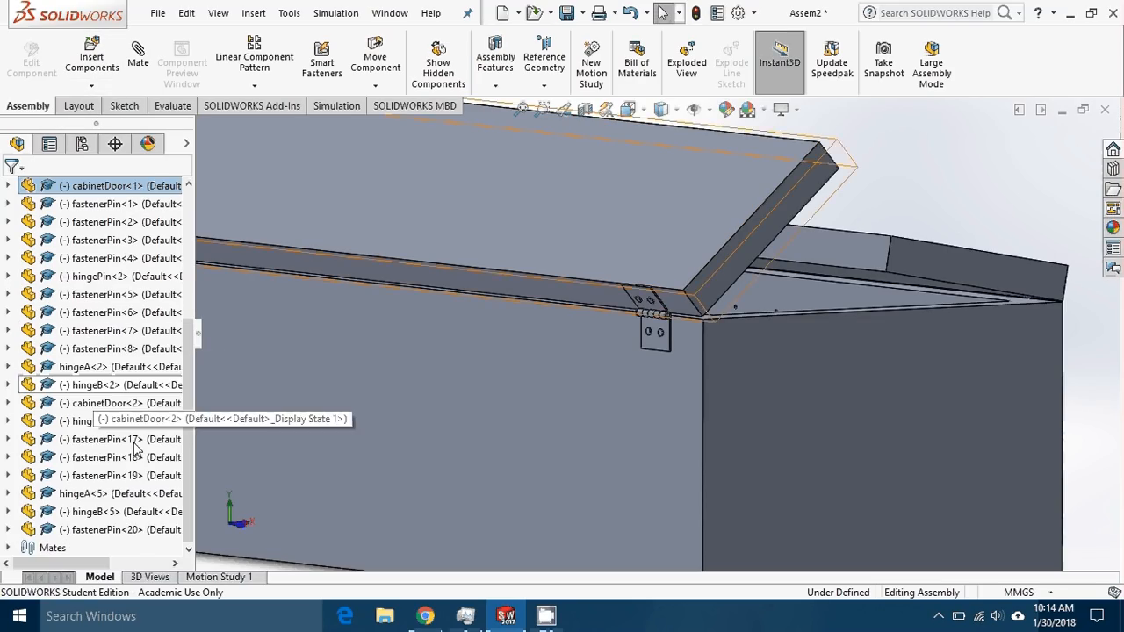
click(119, 531)
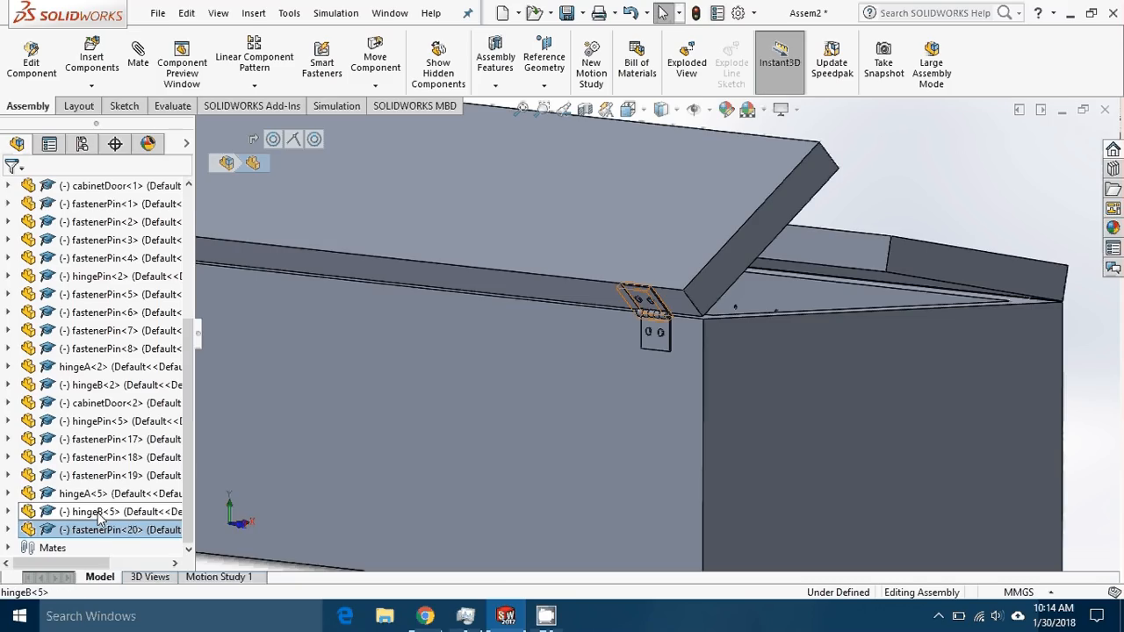
ctrl+click(96, 514)
ctrl+click(99, 496)
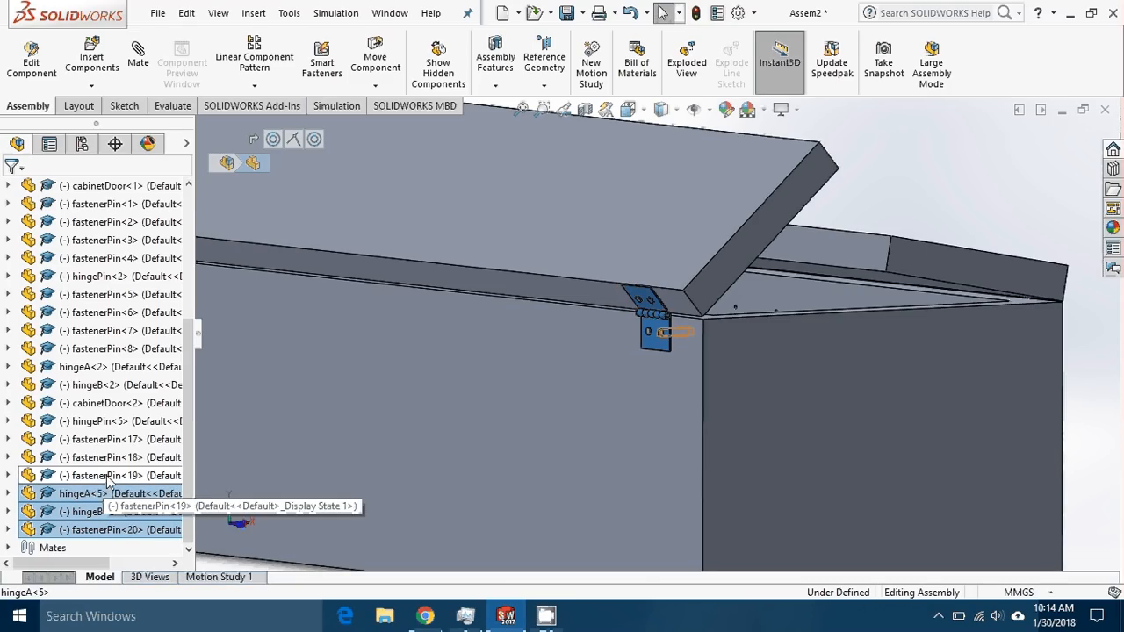
ctrl+click(108, 475)
ctrl+click(109, 460)
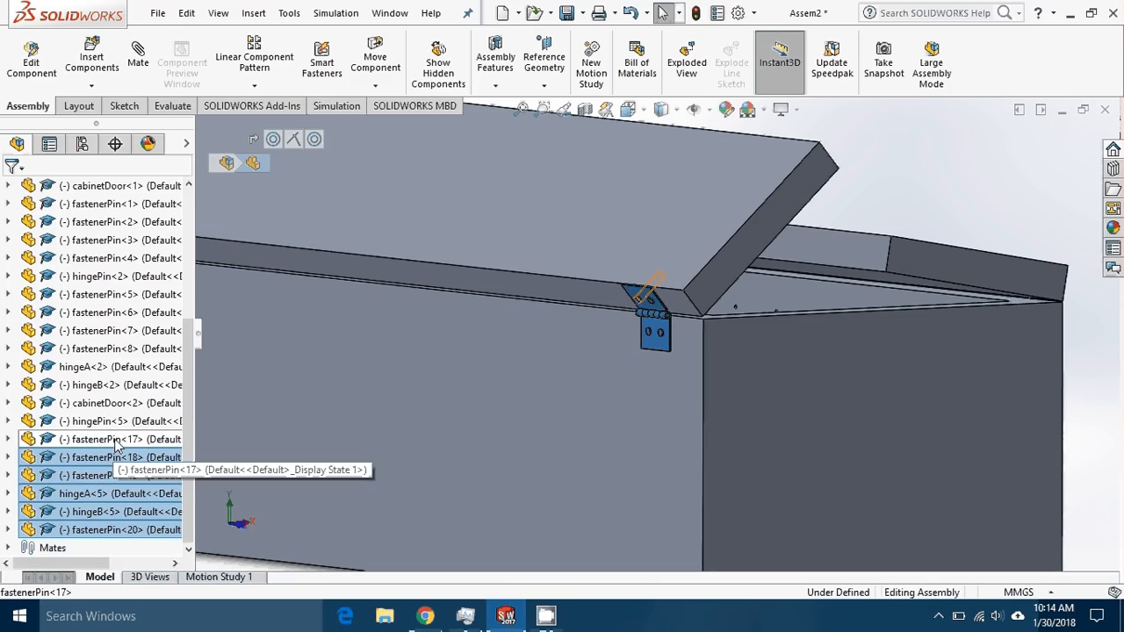
ctrl+click(109, 441)
ctrl+click(109, 424)
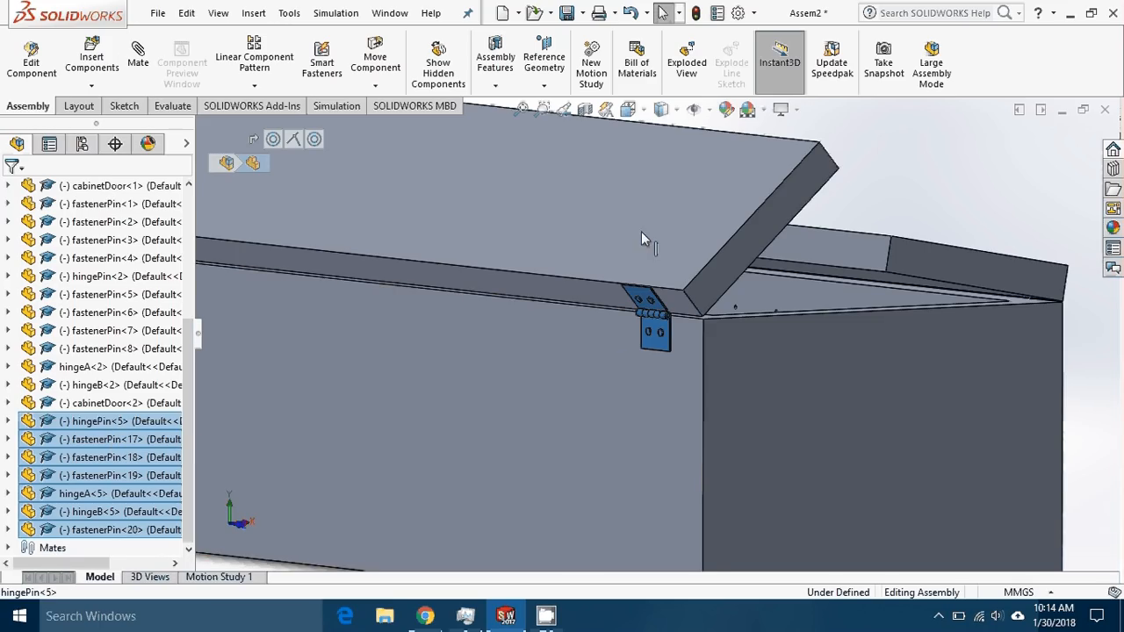
right_click(112, 423)
click(179, 437)
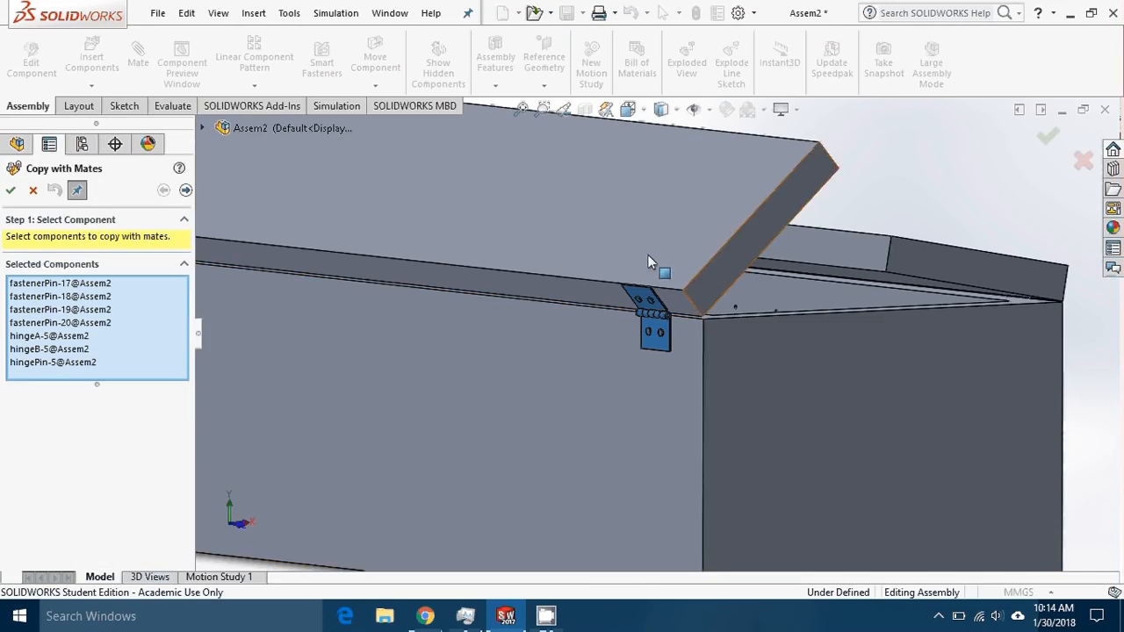
Proceed to the mate references and assign the cabinet shell's matching hinge hole at the opposite end of the wall to Concentric45
scroll(694, 311, up, 5)
middle_drag(693, 307, 580, 348)
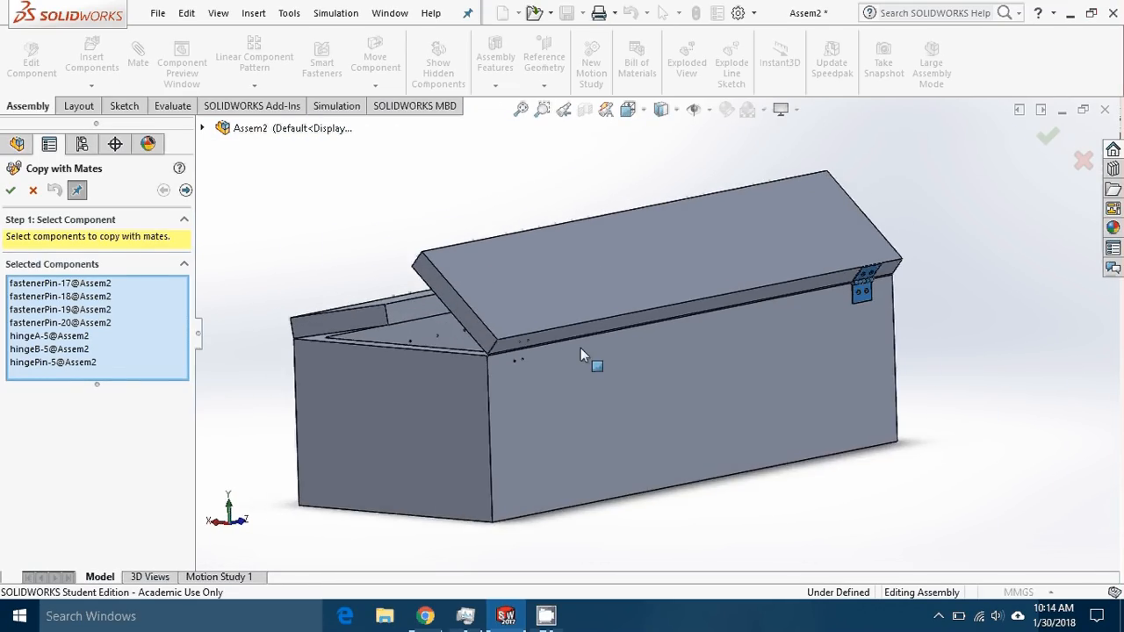
scroll(571, 351, down, 5)
scroll(570, 353, up, 5)
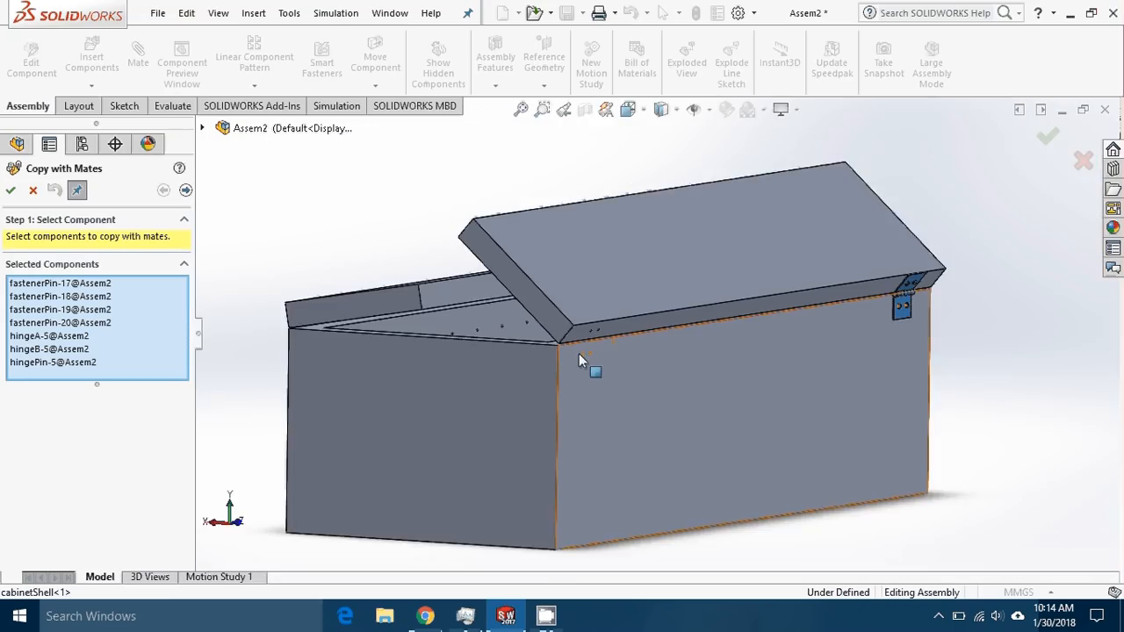
scroll(579, 353, down, 5)
click(185, 189)
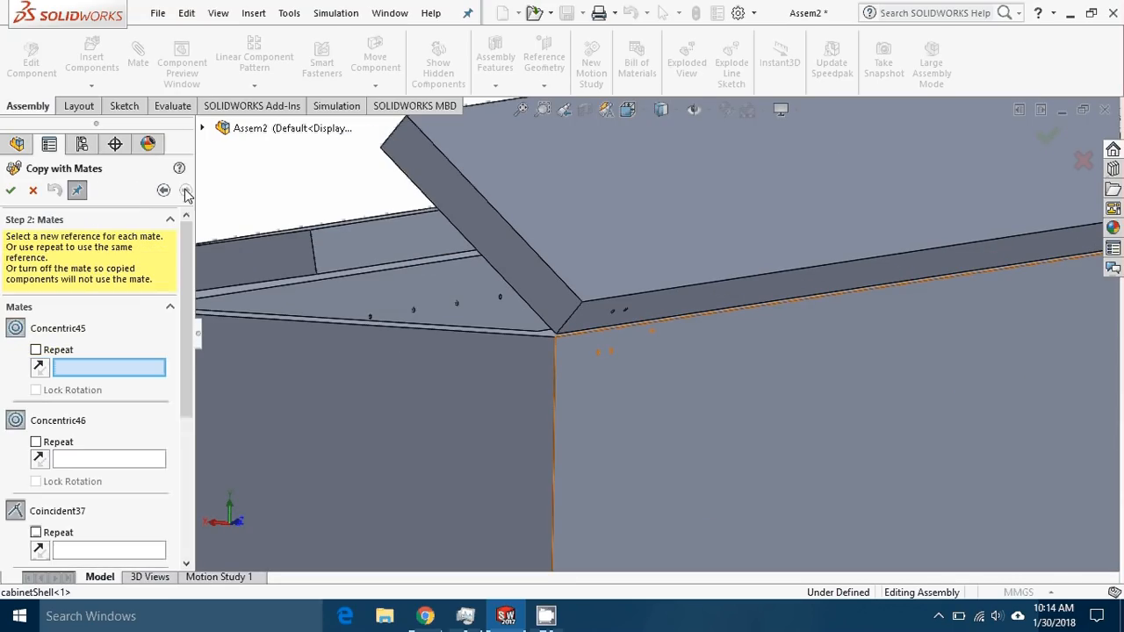
scroll(611, 318, up, 5)
scroll(895, 309, down, 4)
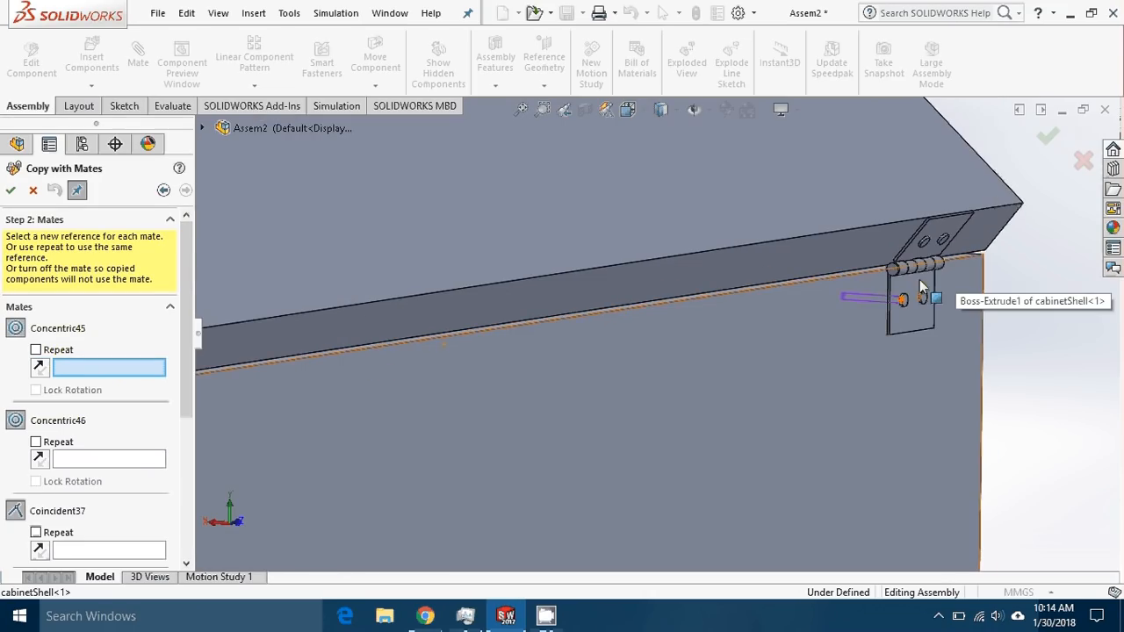
scroll(919, 280, up, 2)
scroll(492, 358, down, 5)
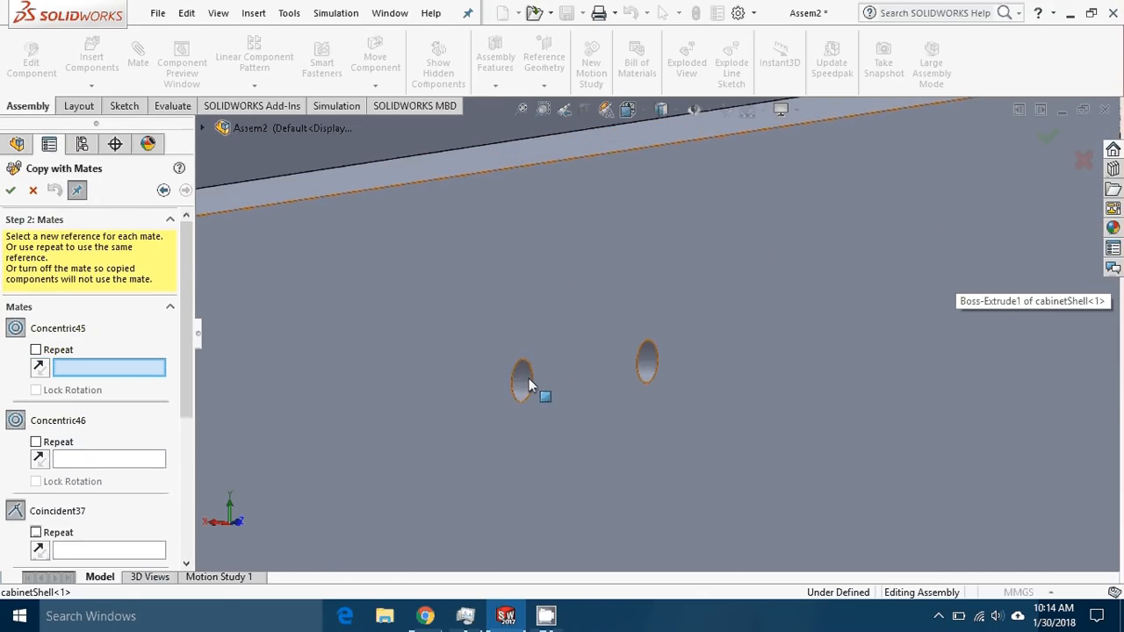
click(521, 384)
Assign the neighbouring hinge hole in the cabinet shell to Concentric46 and the shell's outer side face to Coincident37
scroll(531, 378, up, 6)
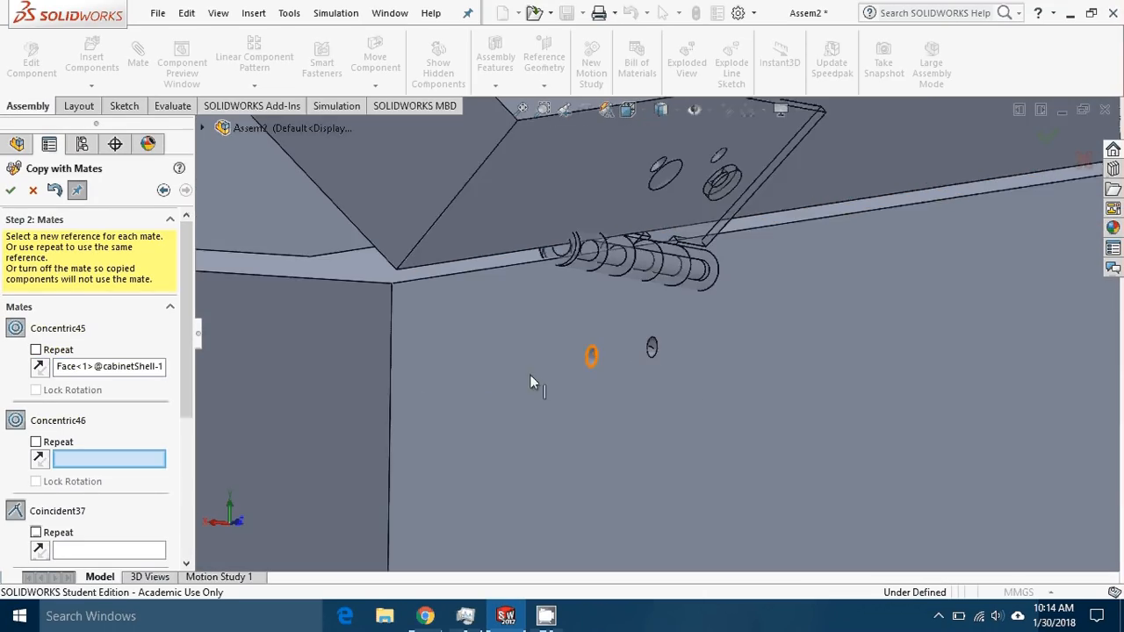
scroll(1031, 277, down, 4)
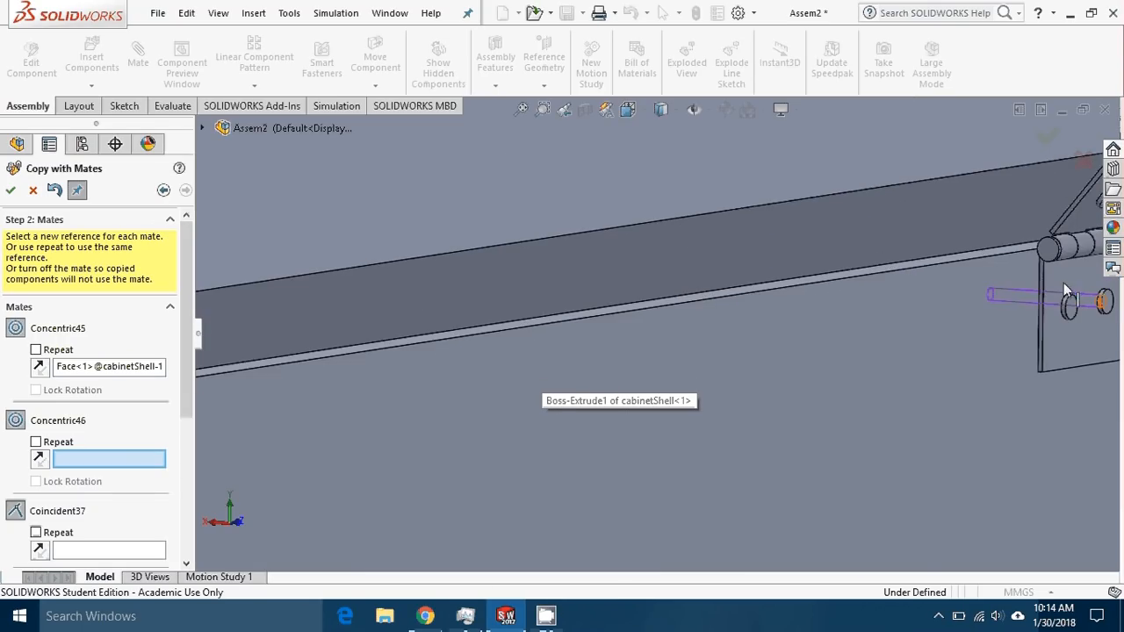
scroll(351, 404, up, 2)
scroll(365, 388, down, 8)
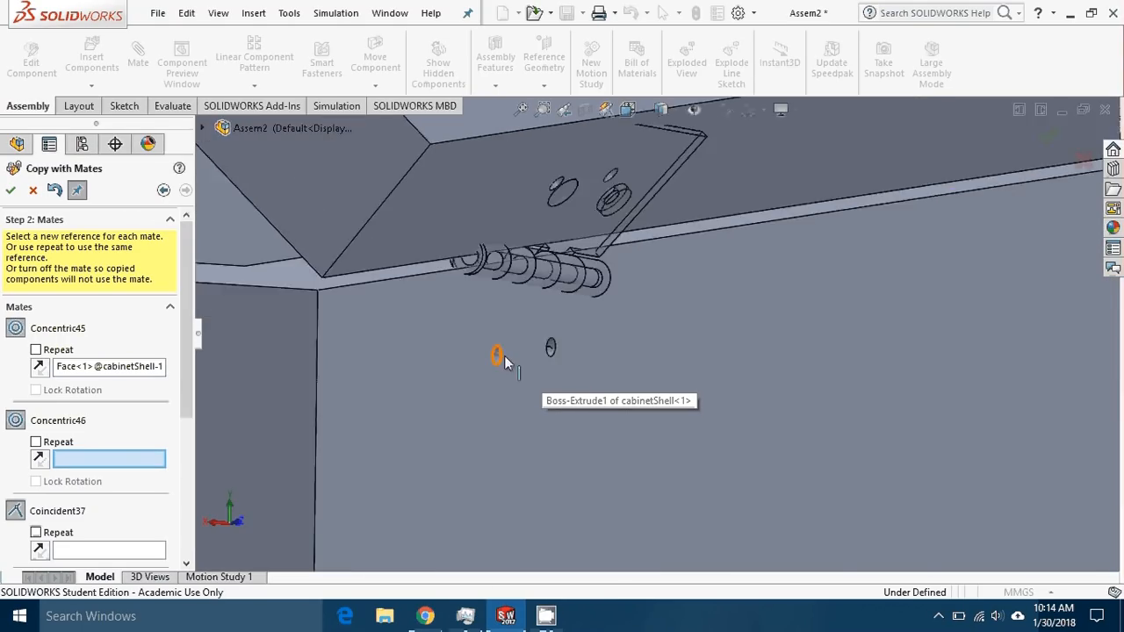
click(673, 312)
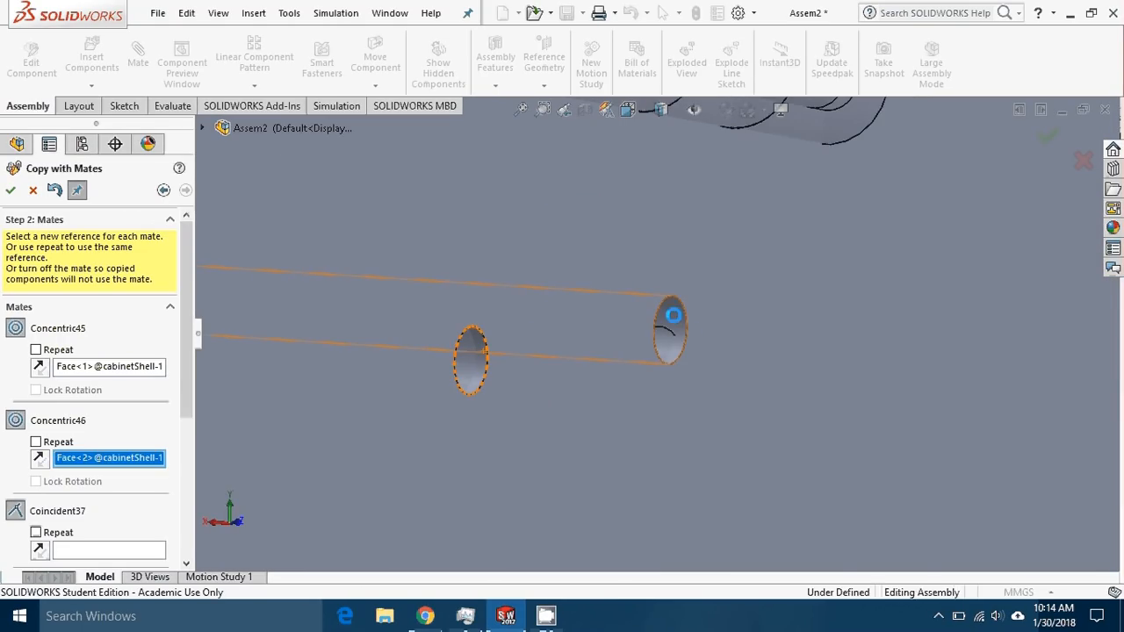
scroll(720, 326, up, 5)
click(534, 322)
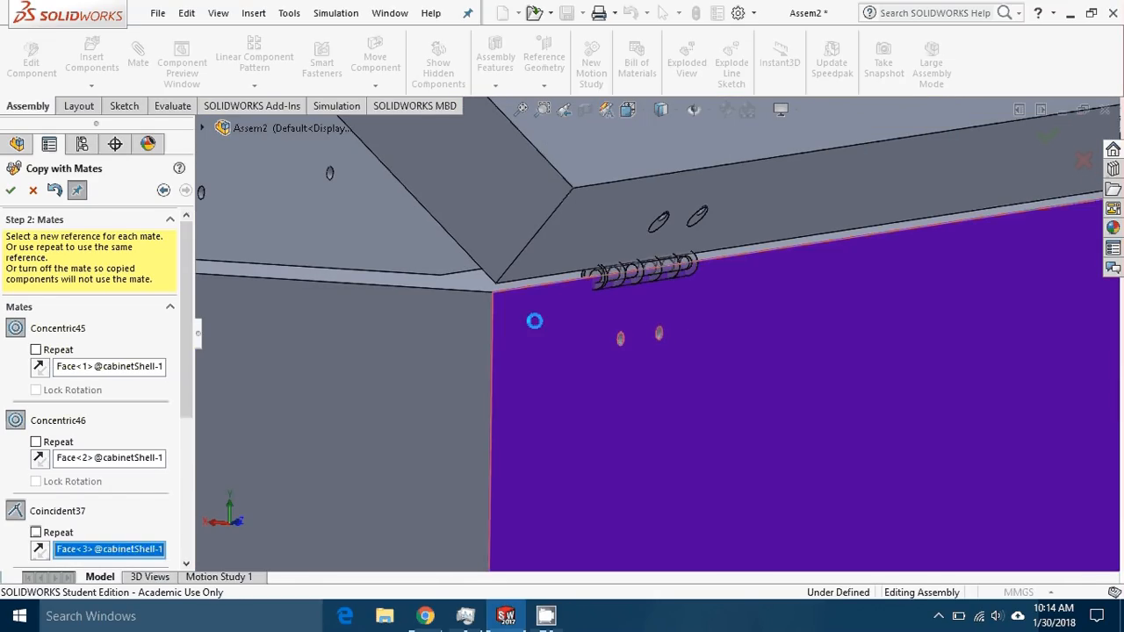
Assign the two hinge holes in cabinetDoor<2>'s edge as references for the copied hinge's remaining concentric mates
scroll(675, 334, up, 3)
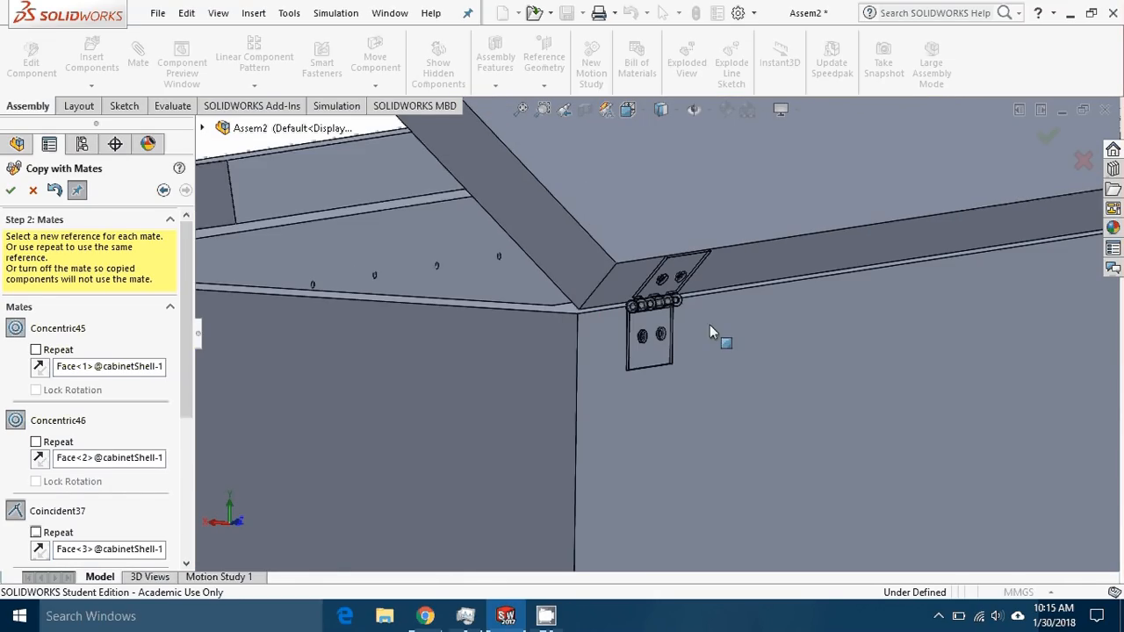
scroll(812, 292, up, 5)
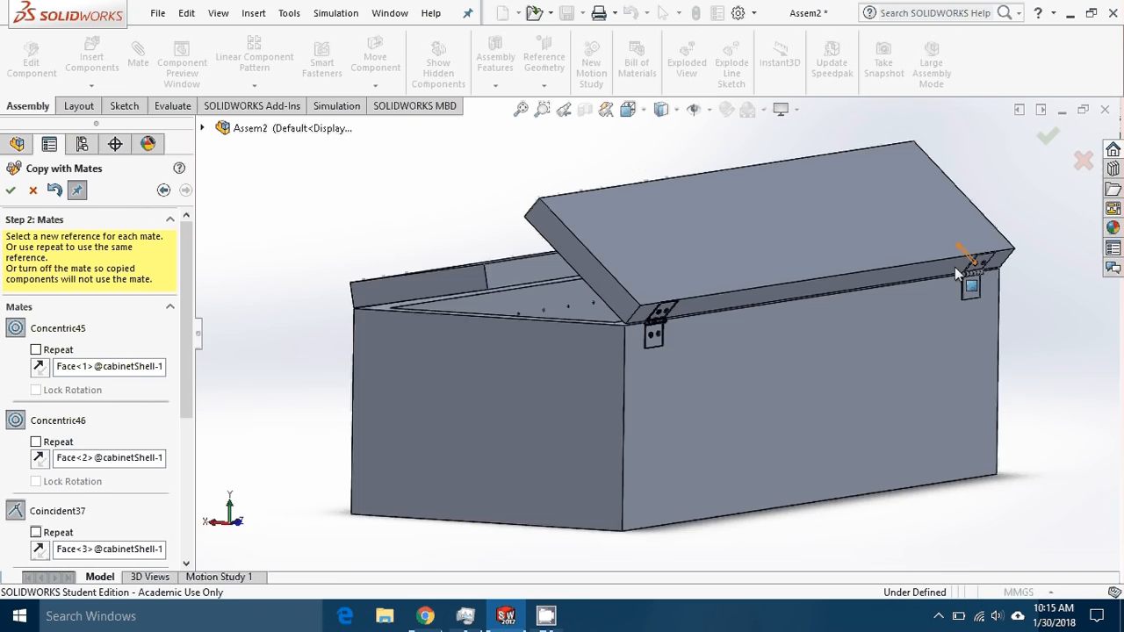
scroll(813, 280, down, 5)
middle_drag(648, 380, 568, 346)
scroll(619, 455, down, 10)
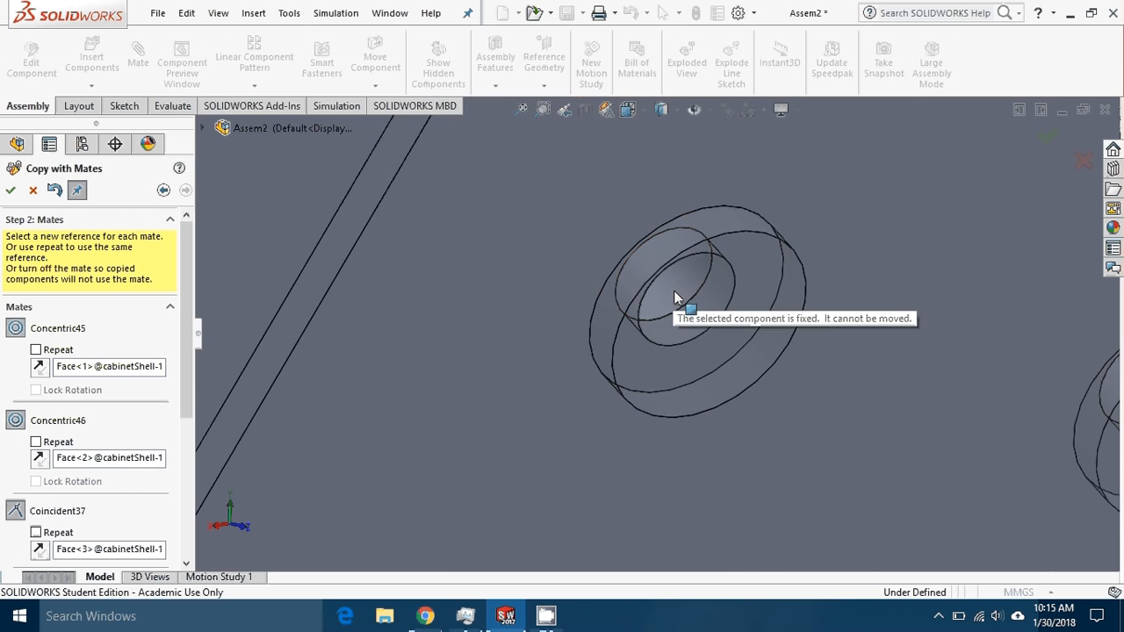
scroll(678, 329, up, 6)
scroll(969, 424, up, 6)
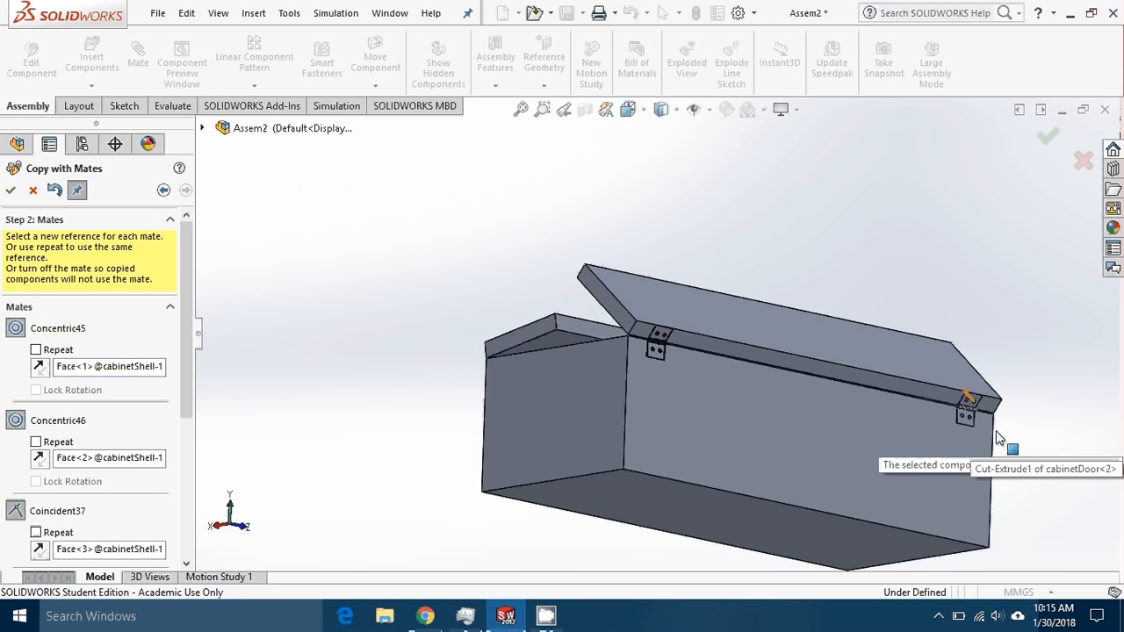
scroll(966, 395, down, 8)
scroll(667, 263, up, 6)
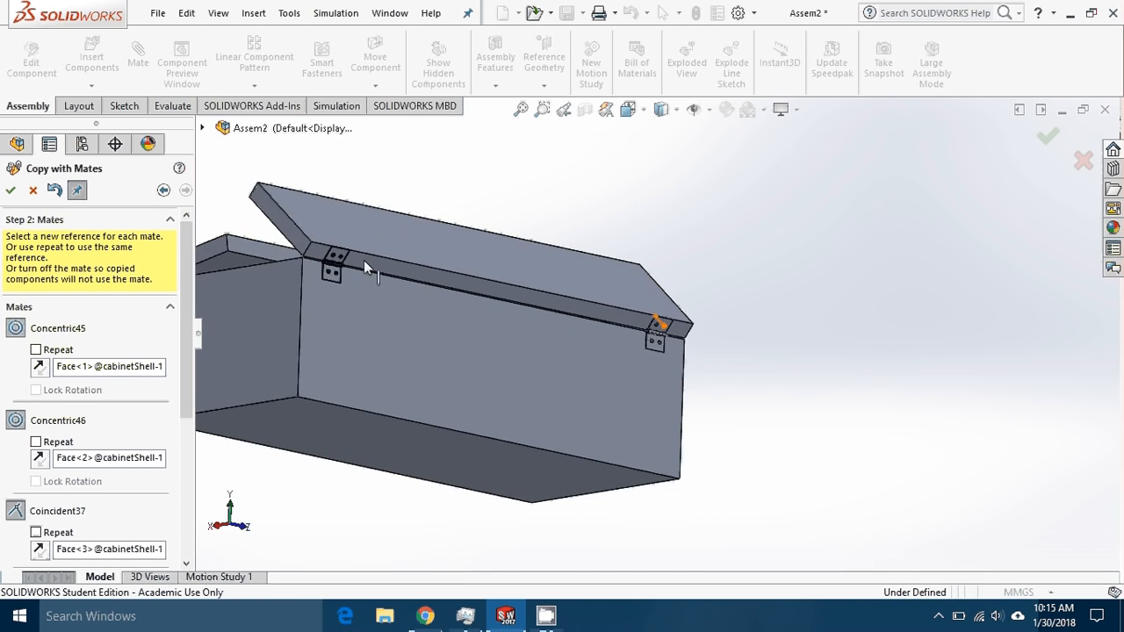
scroll(364, 259, down, 7)
scroll(579, 332, down, 5)
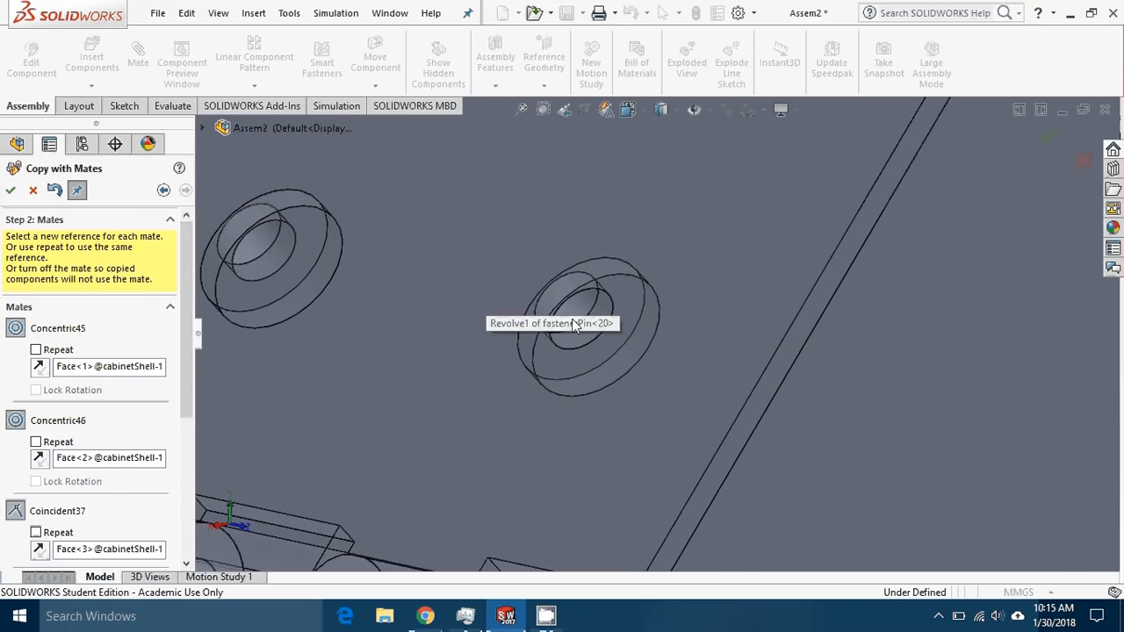
click(575, 310)
scroll(584, 312, up, 8)
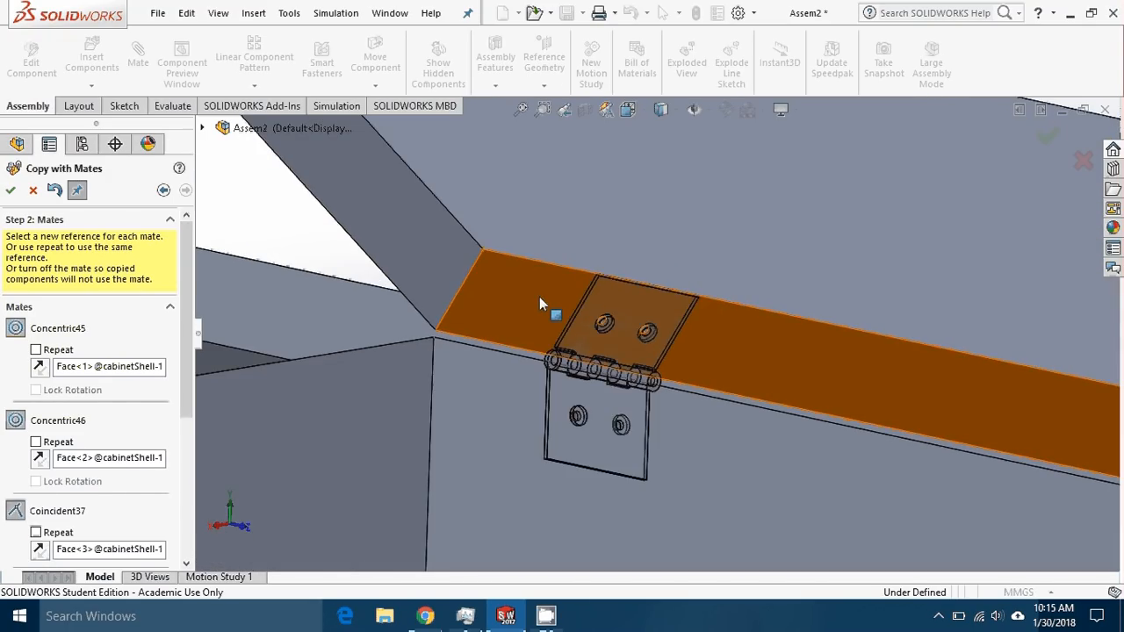
Assign cabinetDoor<2>'s edge face as the last mate reference to place the hinge copy, and end Copy with Mates
click(538, 295)
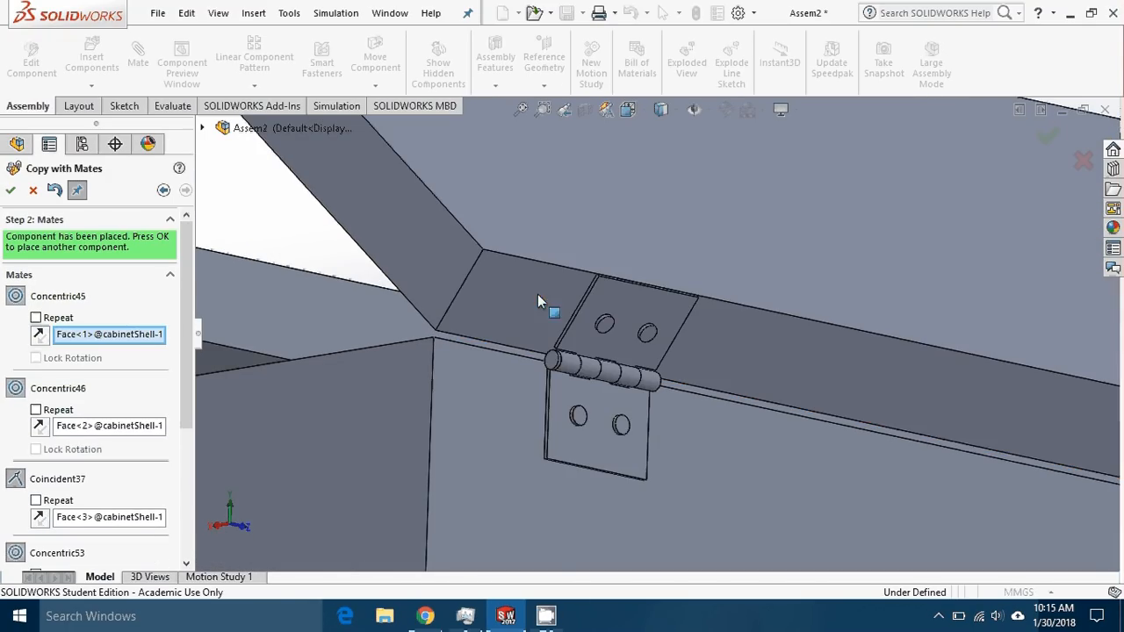
click(33, 192)
click(32, 192)
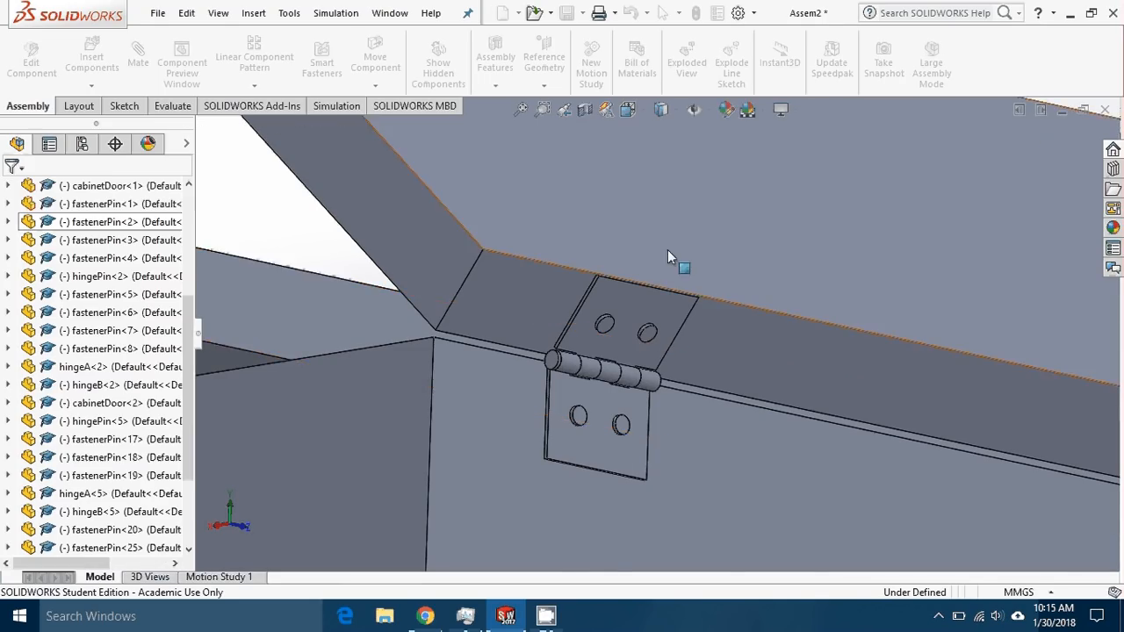
scroll(667, 250, up, 8)
middle_drag(711, 275, 710, 304)
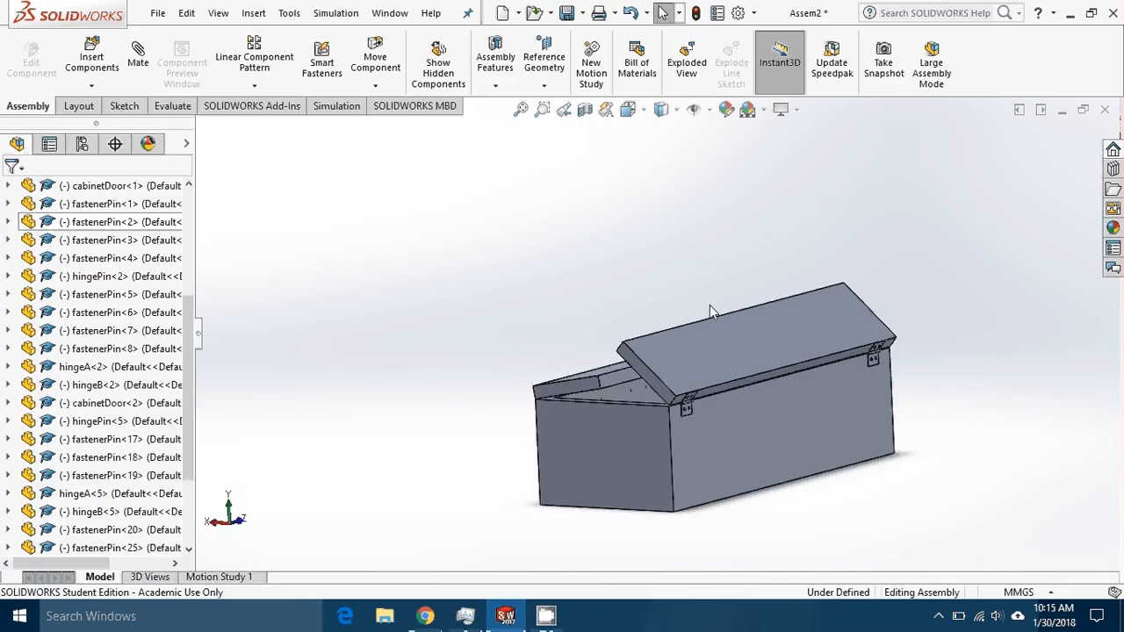
scroll(733, 385, down, 3)
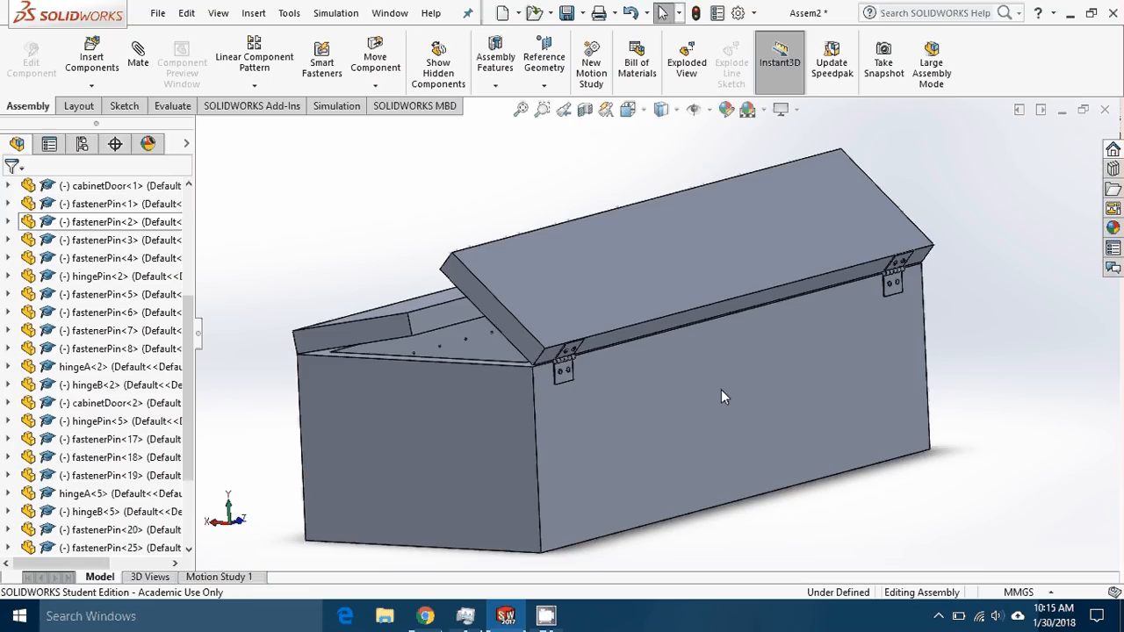
Inspect the hinges and fasteners of both doors along the two long sides of the cabinet from several angles
mouse_move(690, 333)
middle_down()
mouse_move(700, 300)
mouse_move(701, 349)
middle_up()
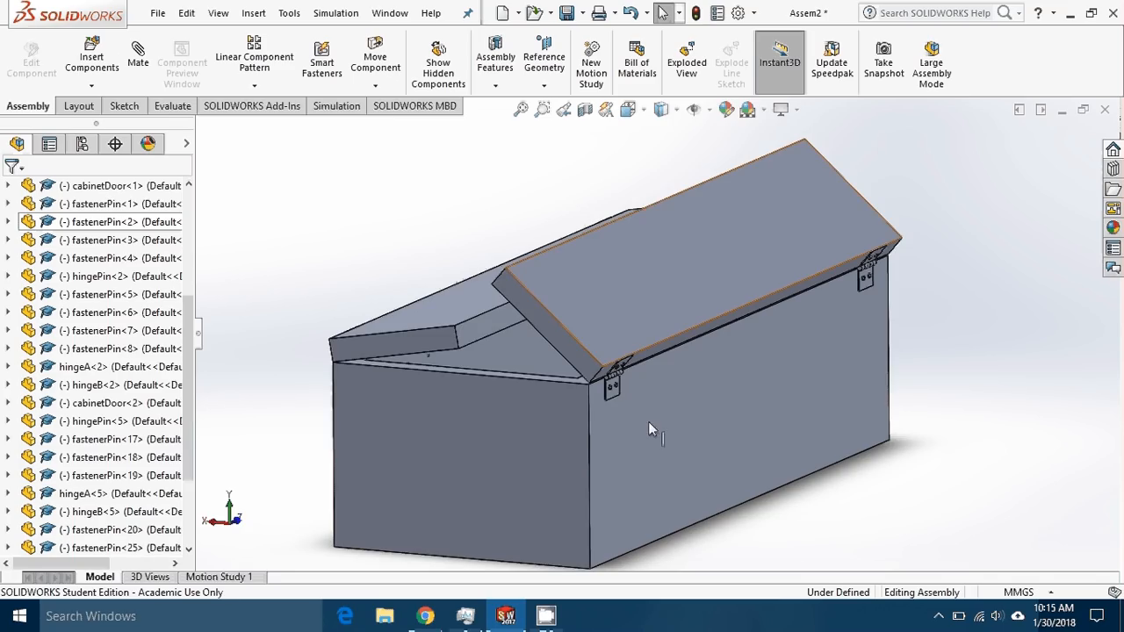
middle_drag(673, 371, 729, 323)
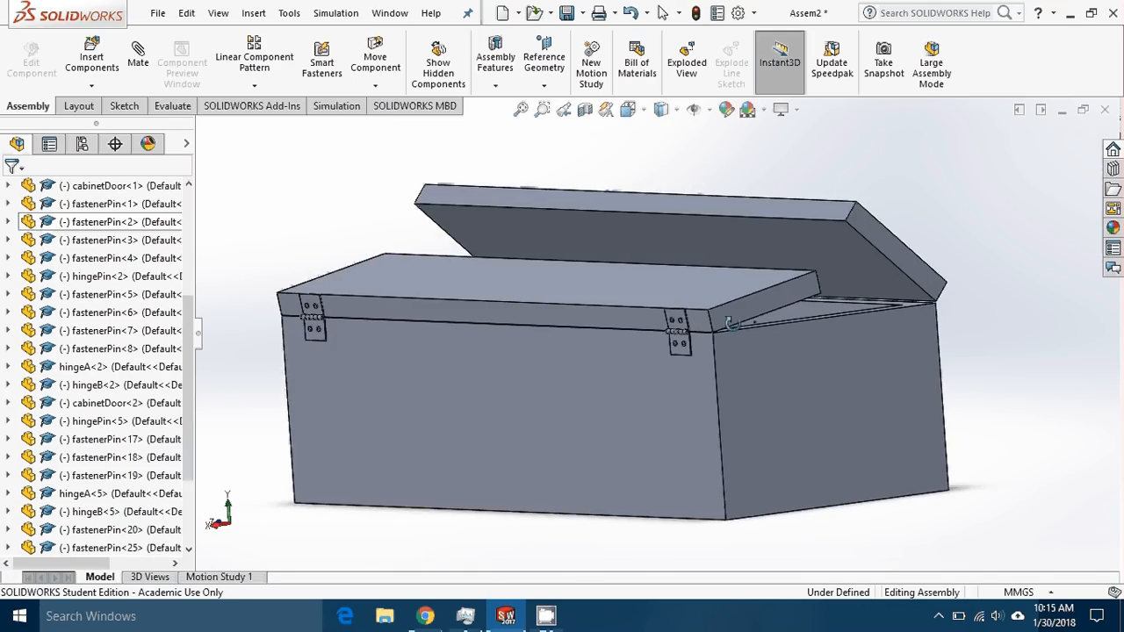
scroll(689, 347, down, 6)
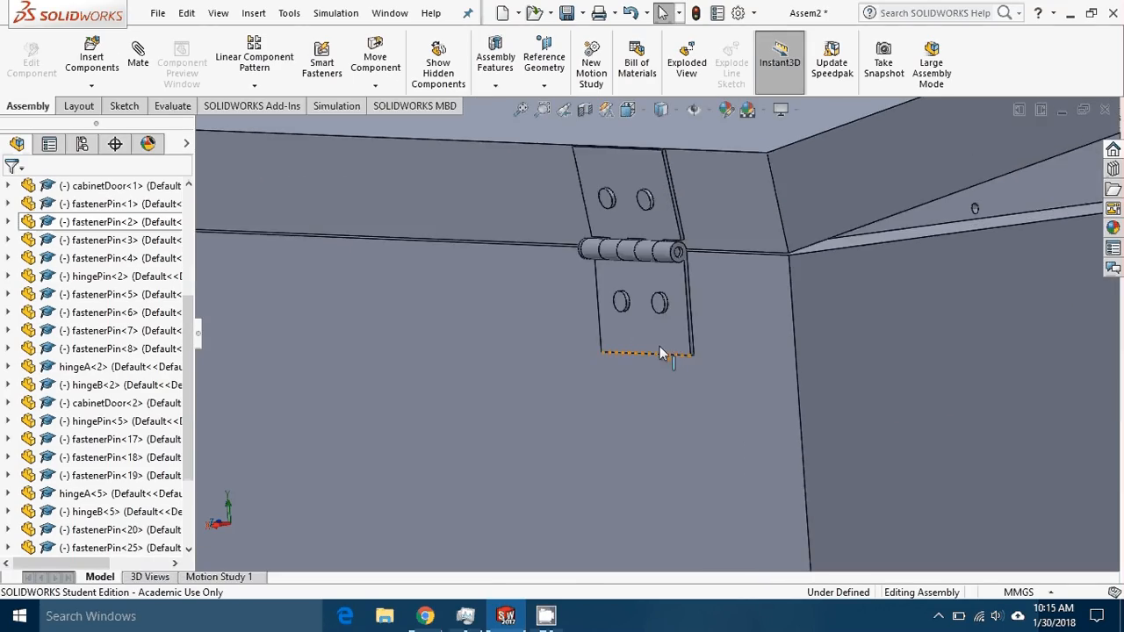
scroll(649, 325, up, 6)
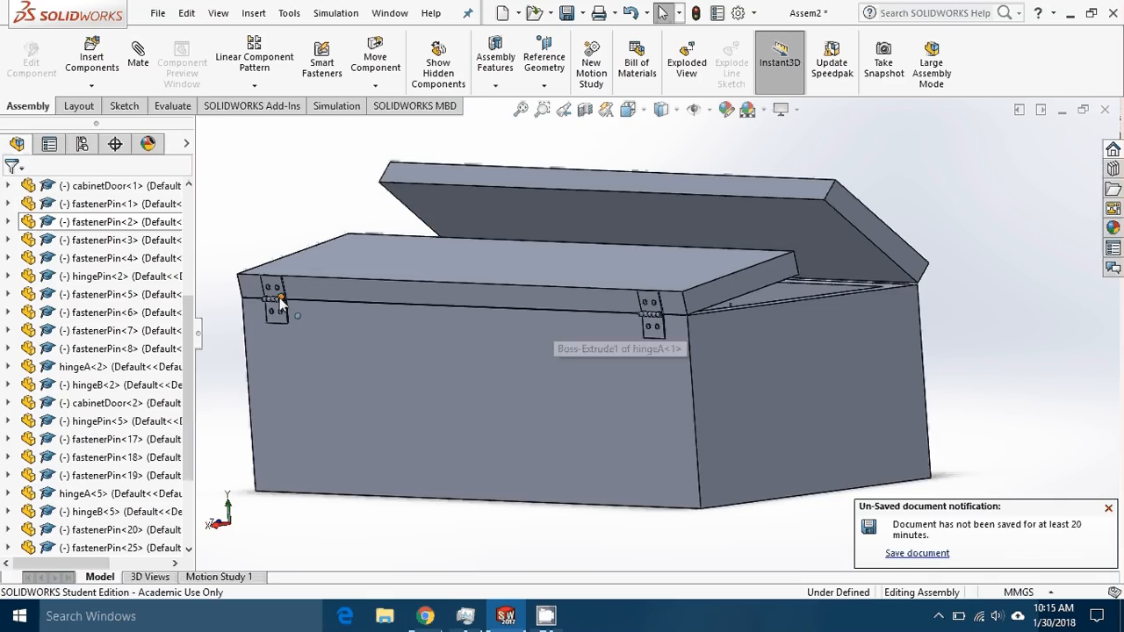
middle_drag(304, 292, 612, 356)
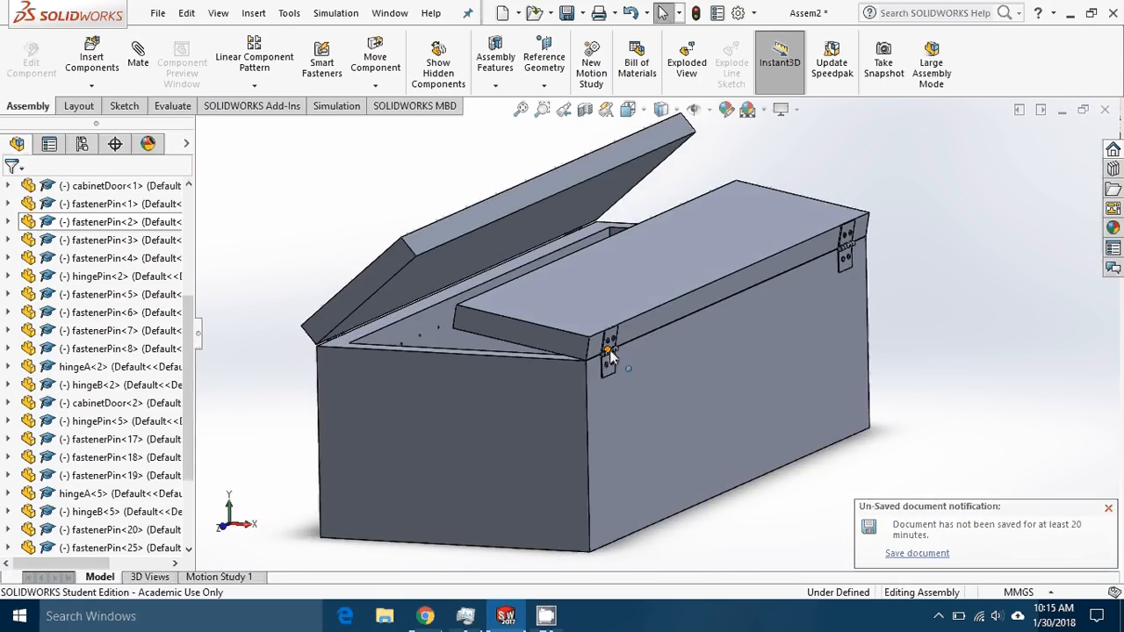
middle_drag(668, 207, 507, 329)
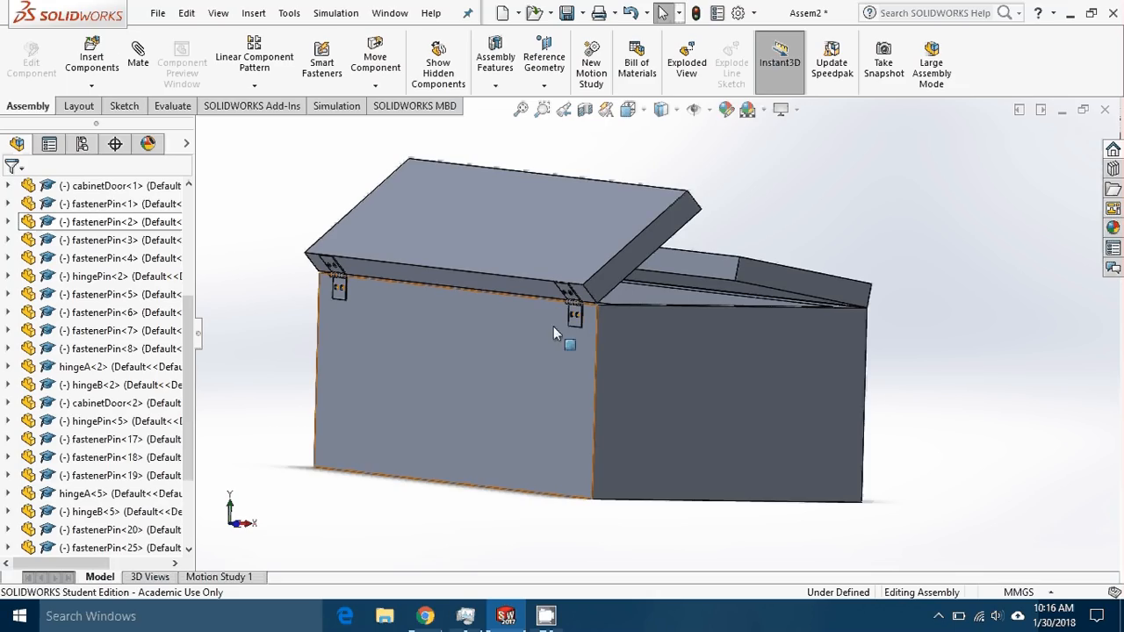
scroll(573, 296, down, 3)
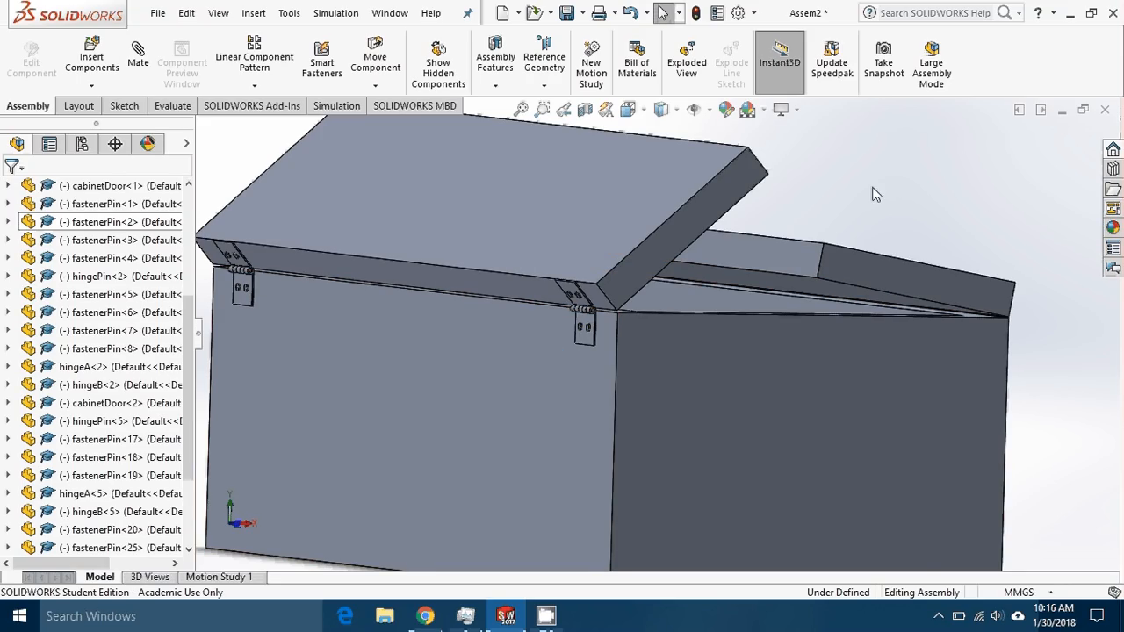
middle_drag(864, 176, 887, 178)
scroll(887, 178, up, 2)
middle_drag(788, 245, 751, 281)
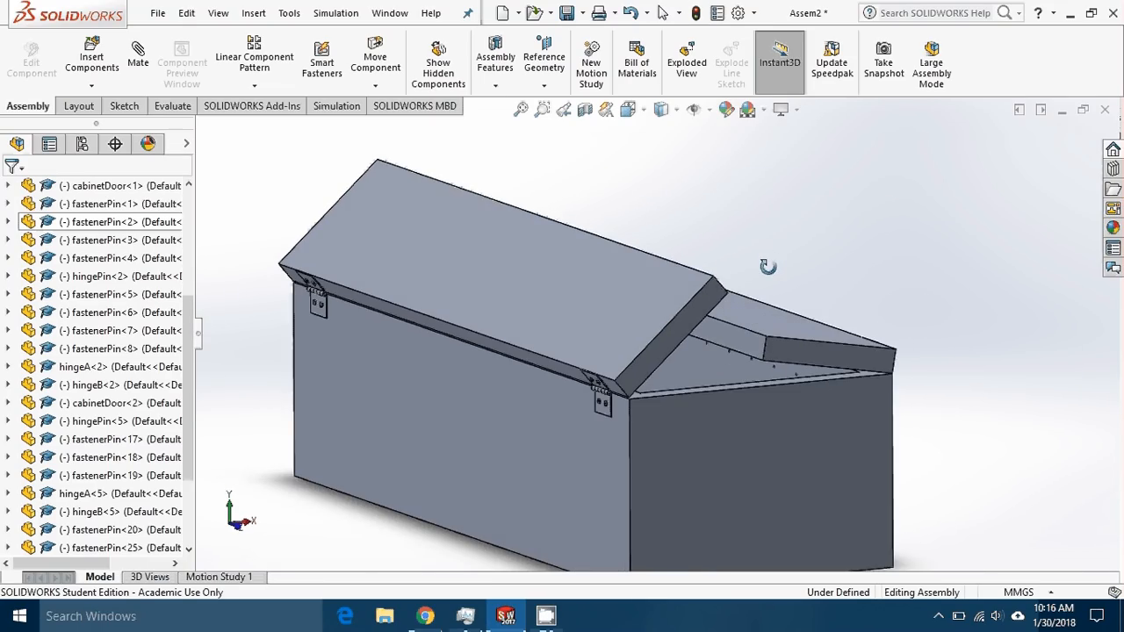
scroll(691, 371, up, 2)
scroll(690, 372, down, 2)
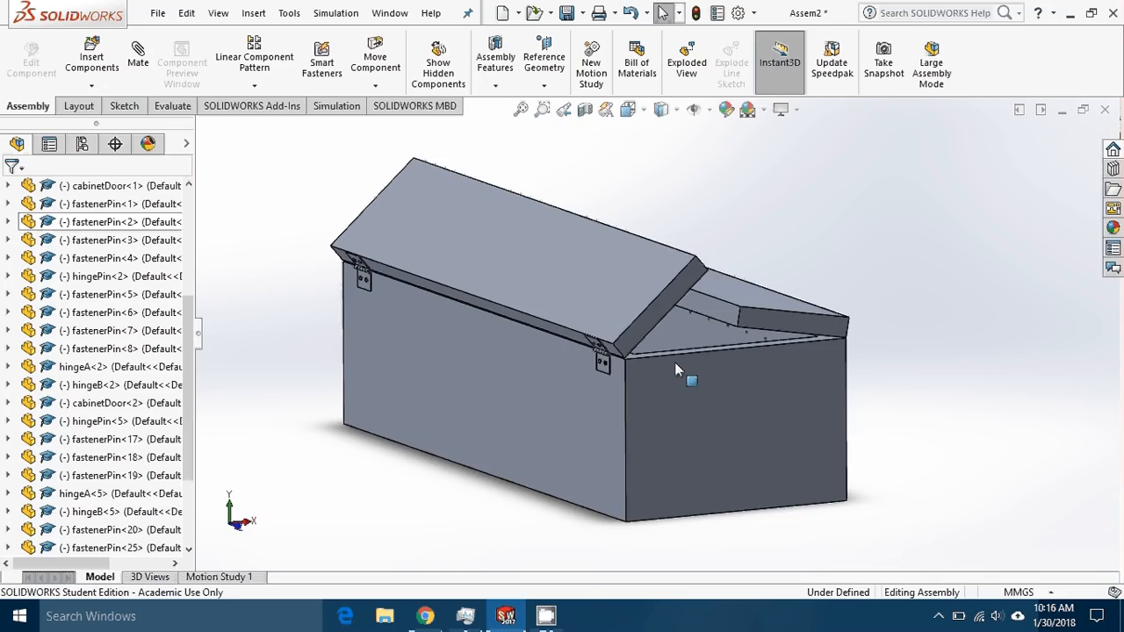
Swing both cabinet doors about their hinges into the closed position flat on the cabinet shell
middle_drag(694, 294, 665, 389)
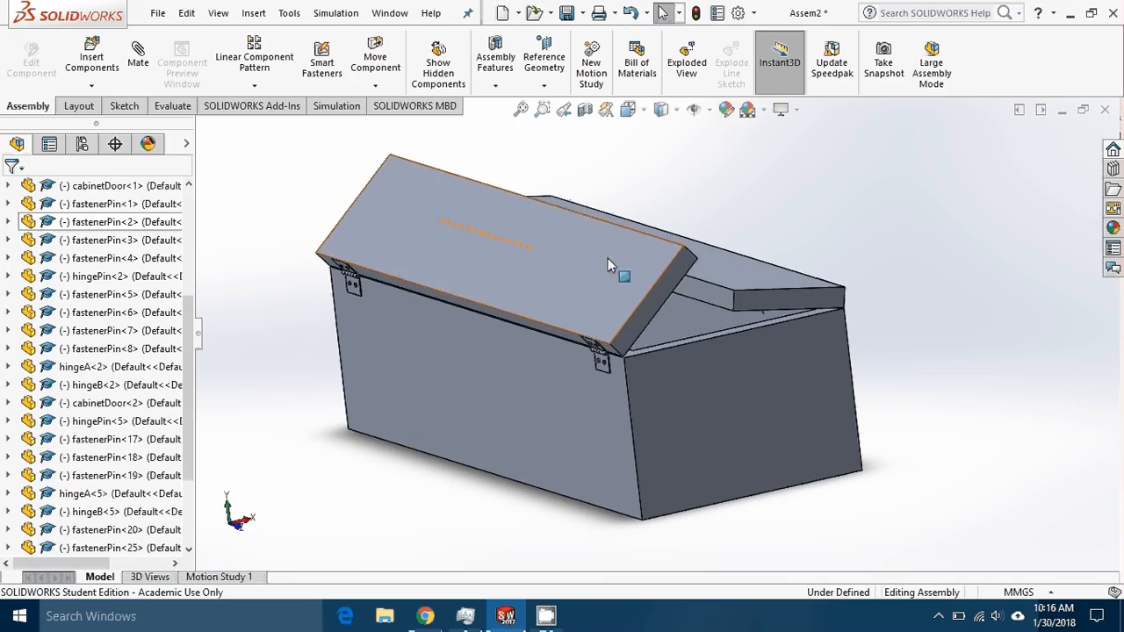
click(575, 255)
drag(575, 255, 740, 311)
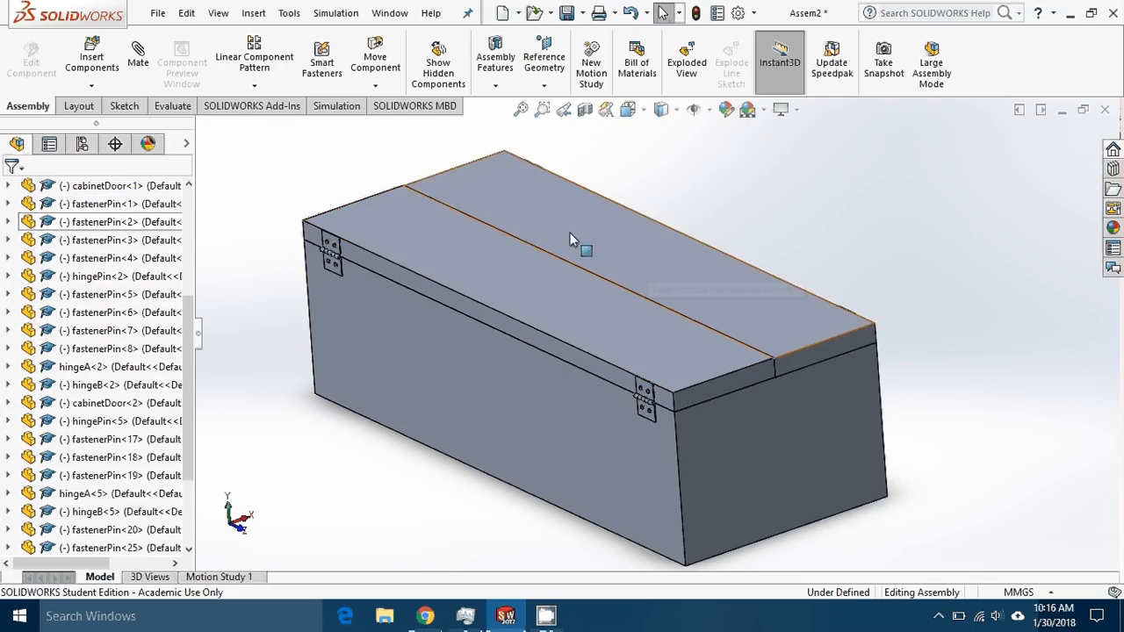
scroll(569, 234, up, 1)
scroll(533, 268, down, 1)
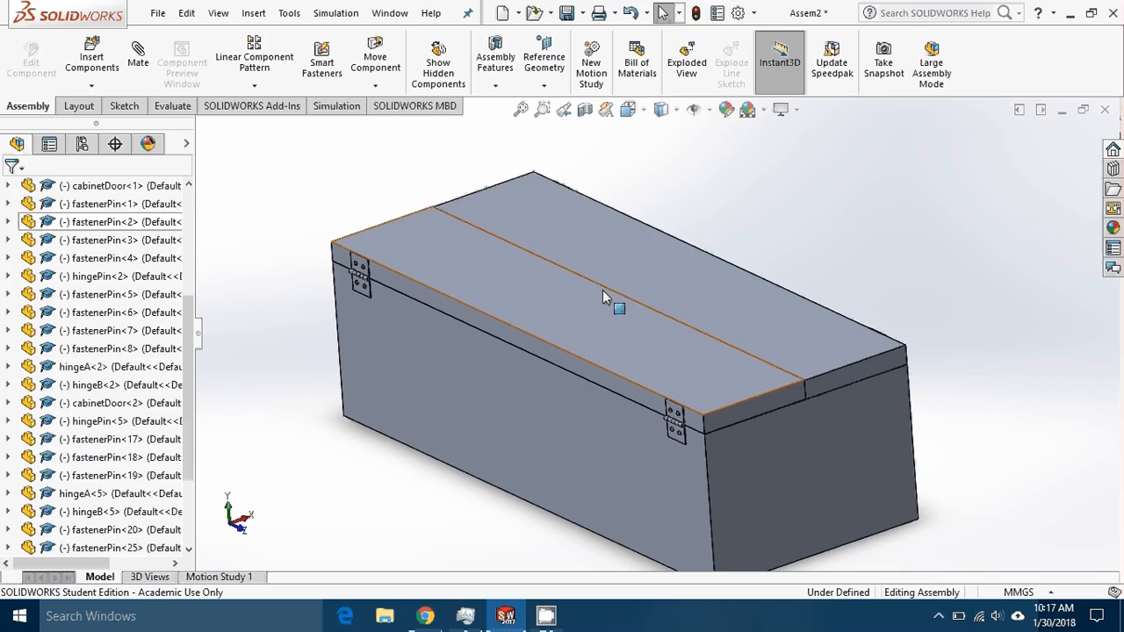
scroll(599, 312, up, 1)
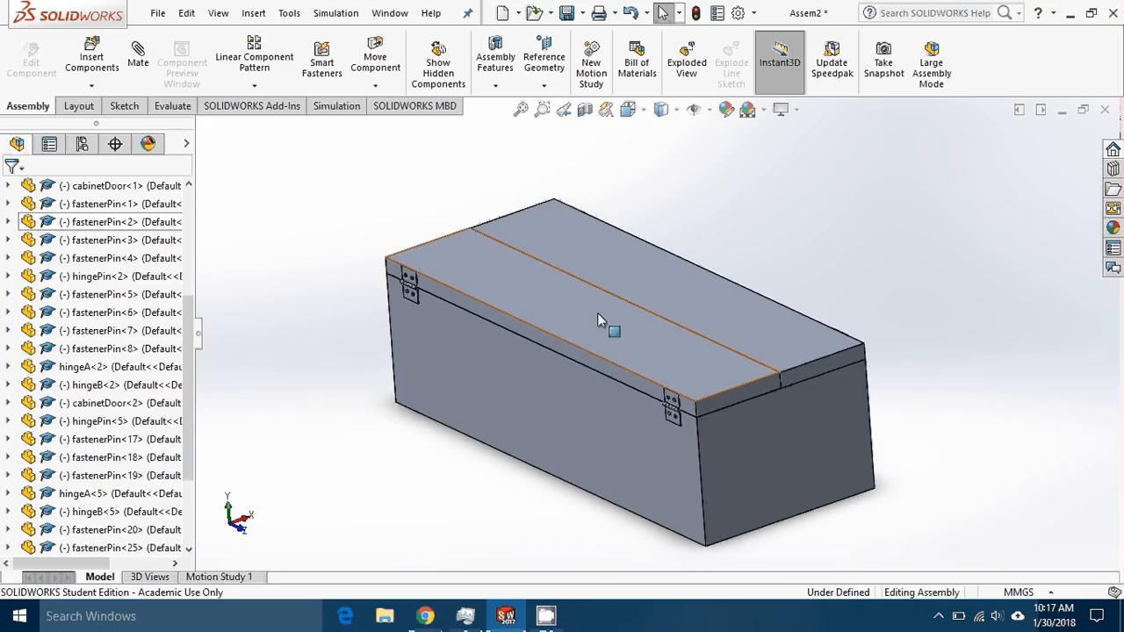
scroll(597, 312, down, 1)
scroll(591, 309, up, 1)
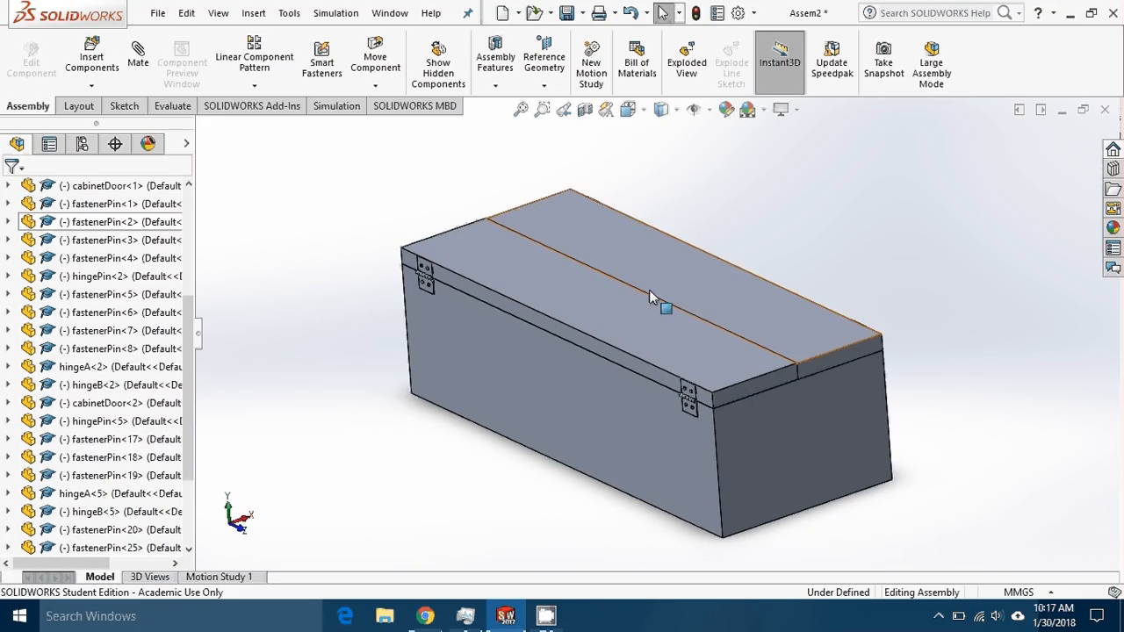